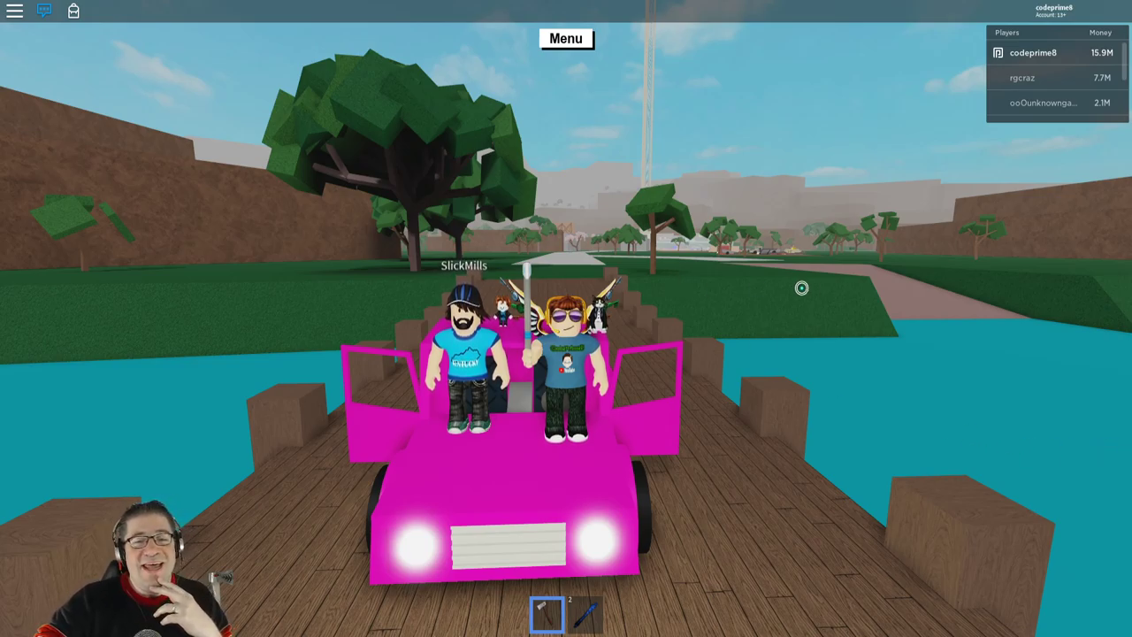
# Step: Orbit the camera around the pink car and toward the sea
pyautogui.moveTo(801, 288); pyautogui.dragTo(710, 257)
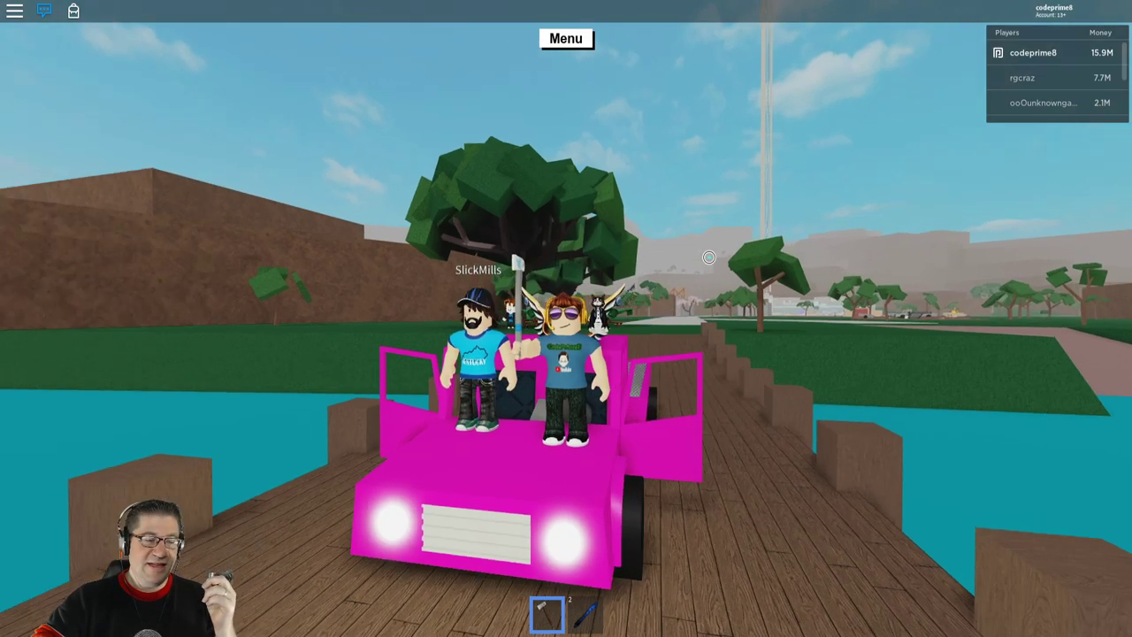
pyautogui.moveTo(710, 258); pyautogui.dragTo(709, 258)
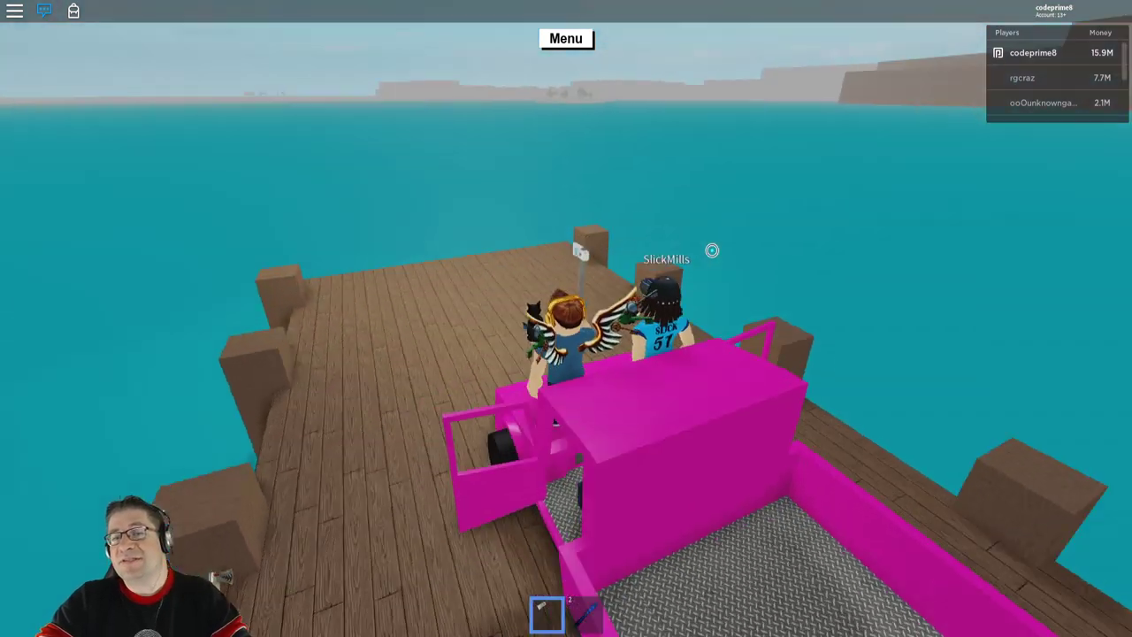
pyautogui.moveTo(709, 258); pyautogui.dragTo(712, 250)
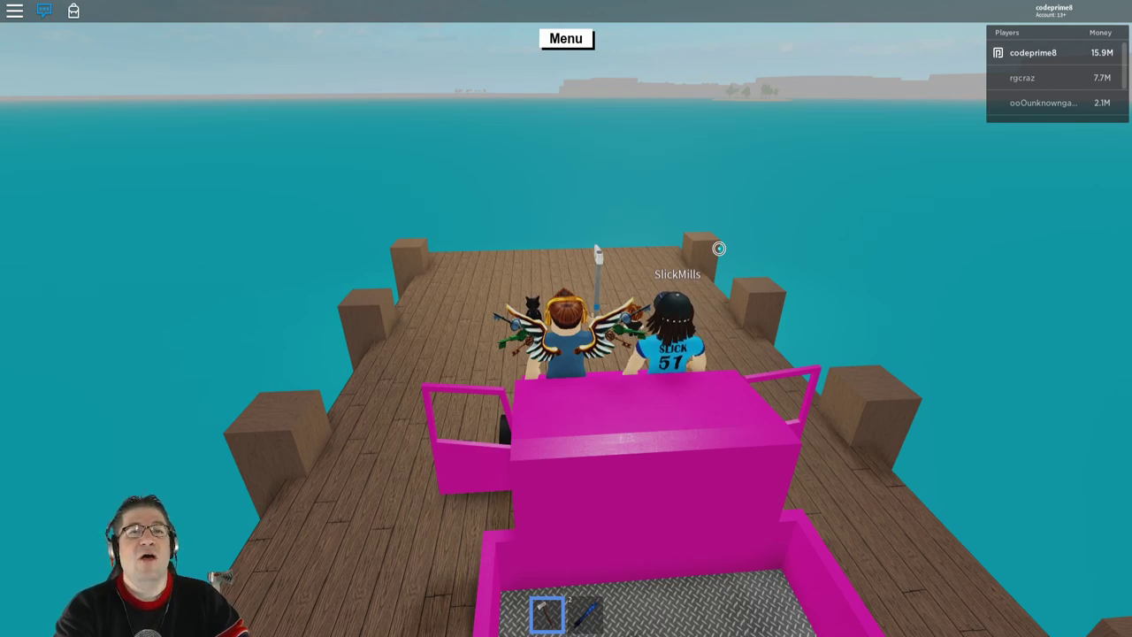
pyautogui.scroll(-3, 719, 248)
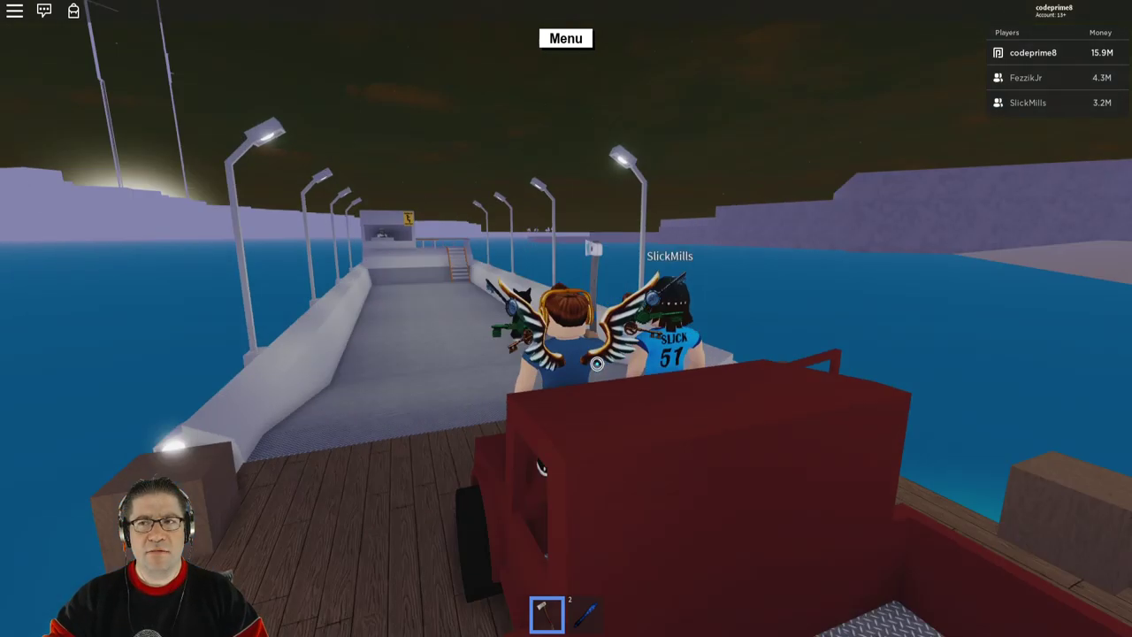
# Step: Angle the camera above the truck and drive it off the bridge onto the grass
pyautogui.rightClick(767, 460)
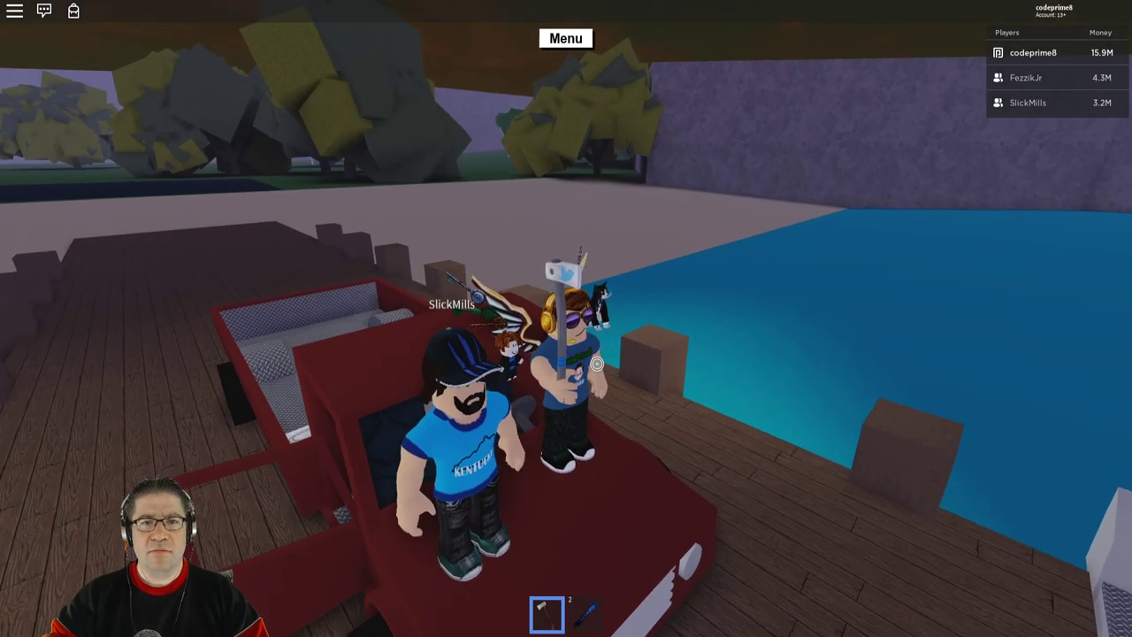
pyautogui.moveTo(600, 371); pyautogui.dragTo(601, 368)
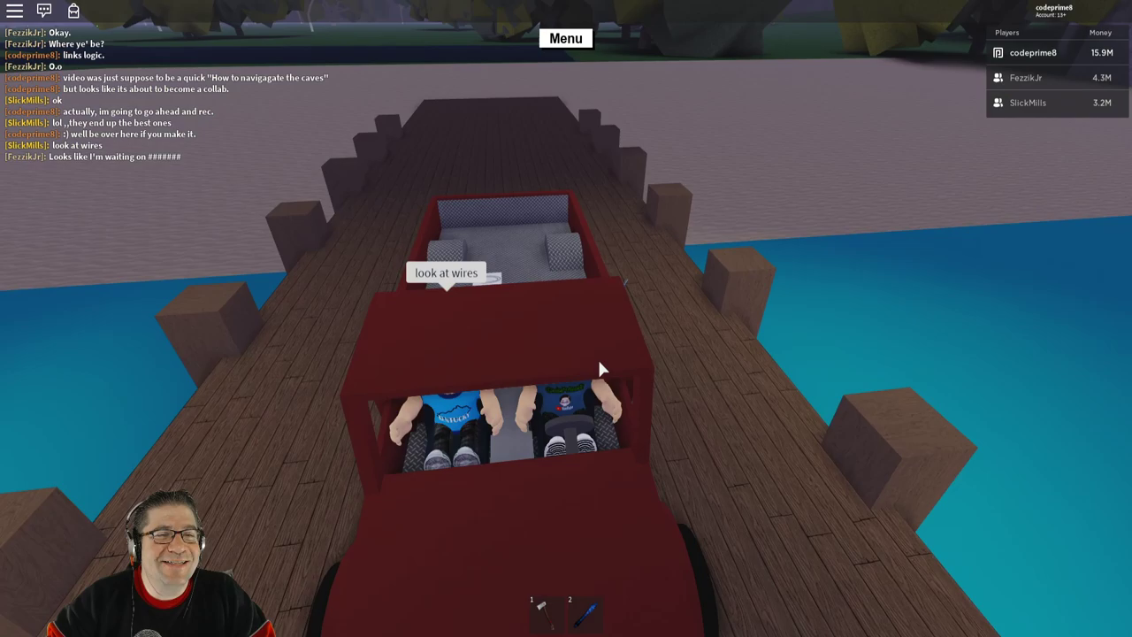
pyautogui.press('w')
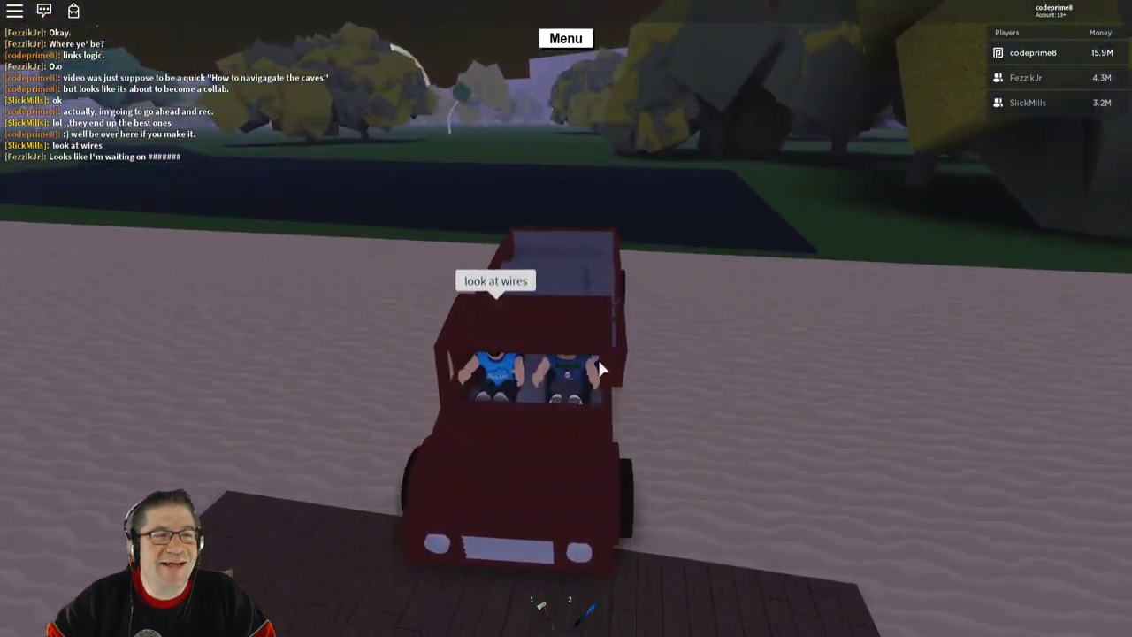
pyautogui.press('w')
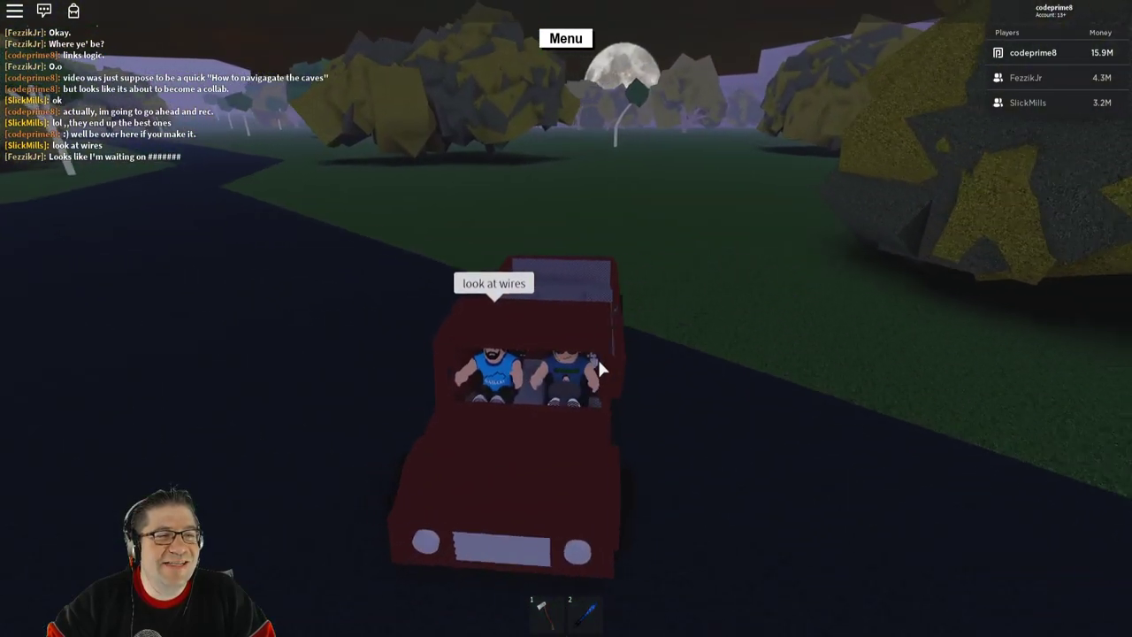
pyautogui.press('w')
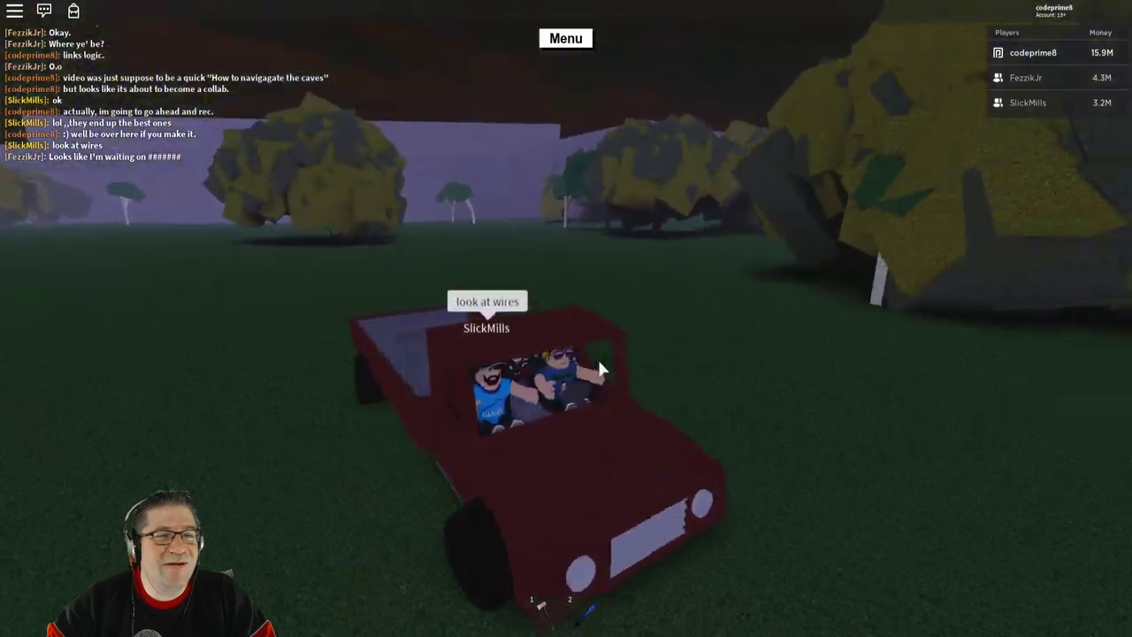
# Step: Steer the truck across the grass to the cave doorway in the purple cliff
pyautogui.press('w')
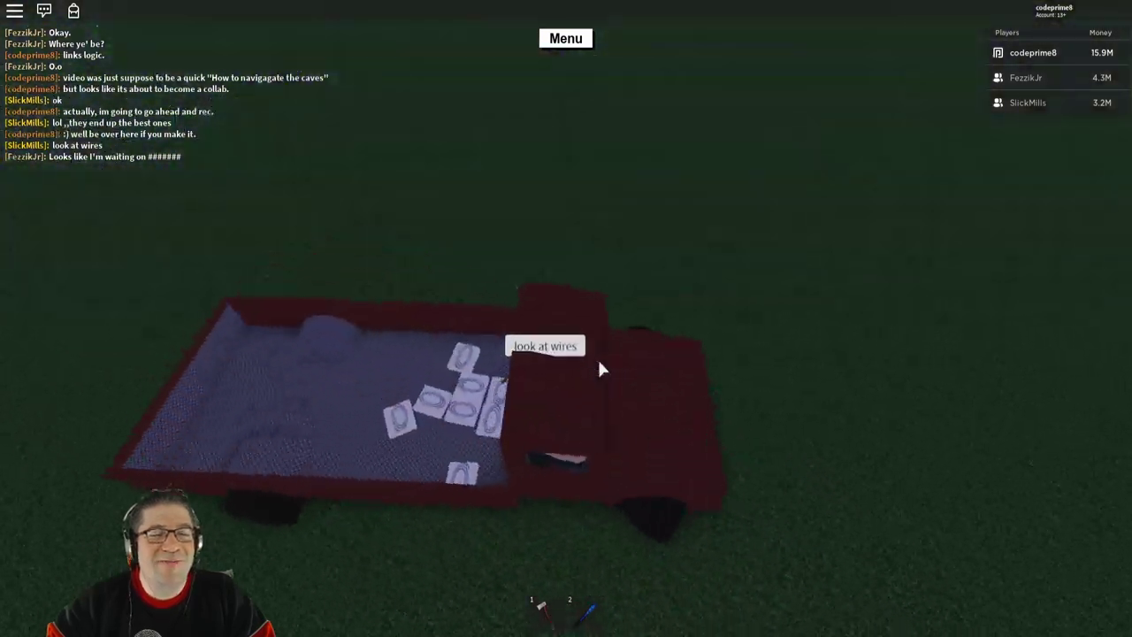
pyautogui.press('w')
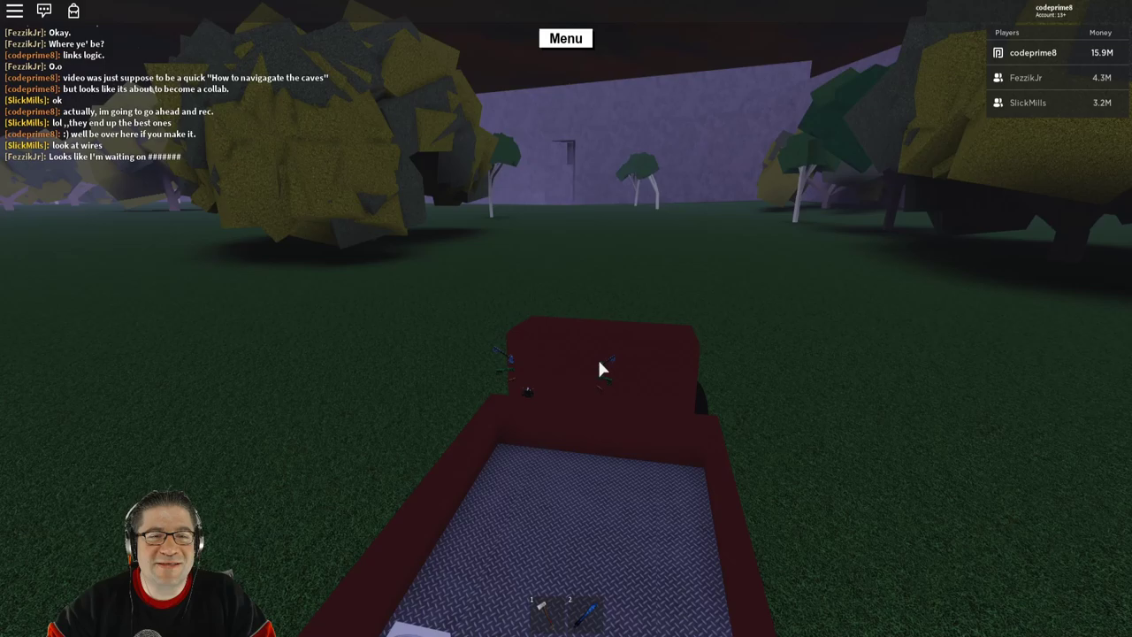
pyautogui.press('w')
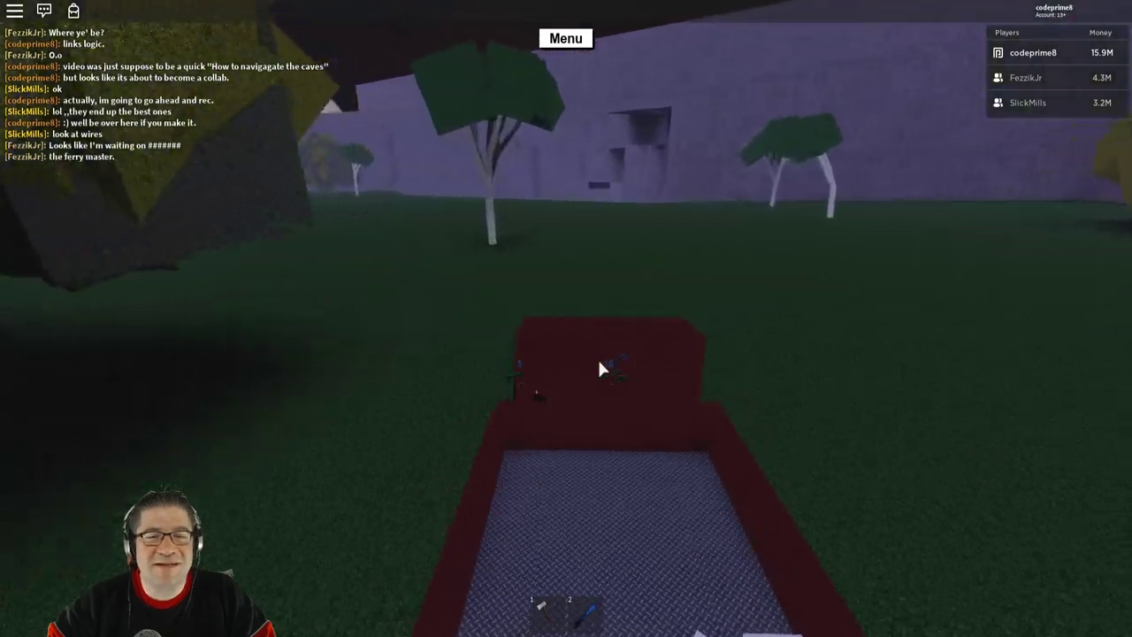
pyautogui.press('w')
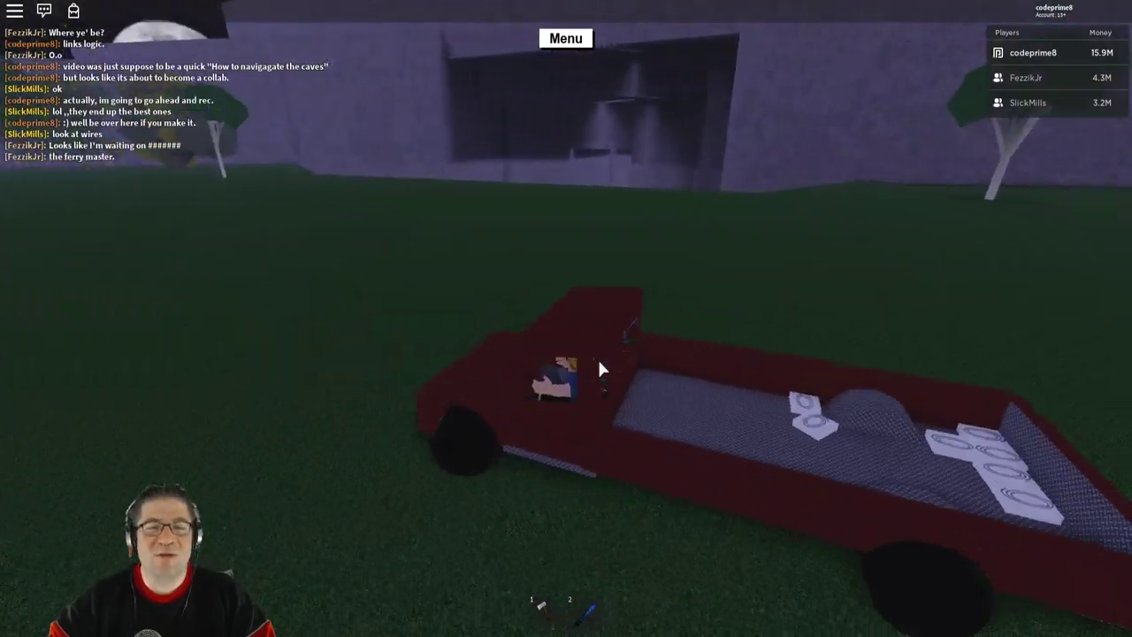
pyautogui.press('w')
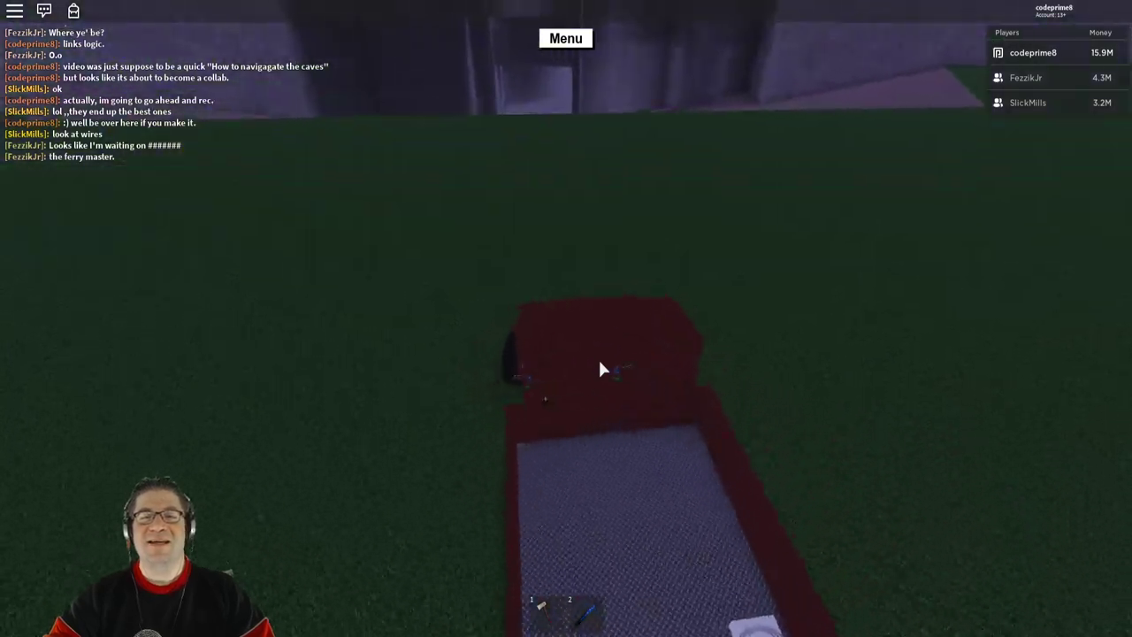
pyautogui.press('a')
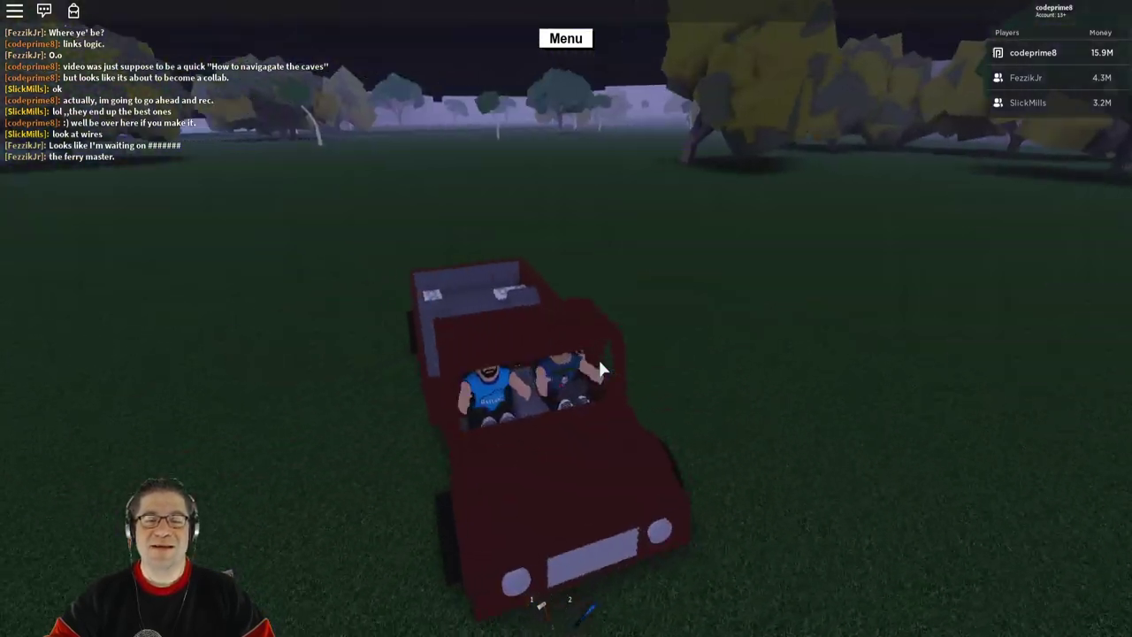
pyautogui.press('w')
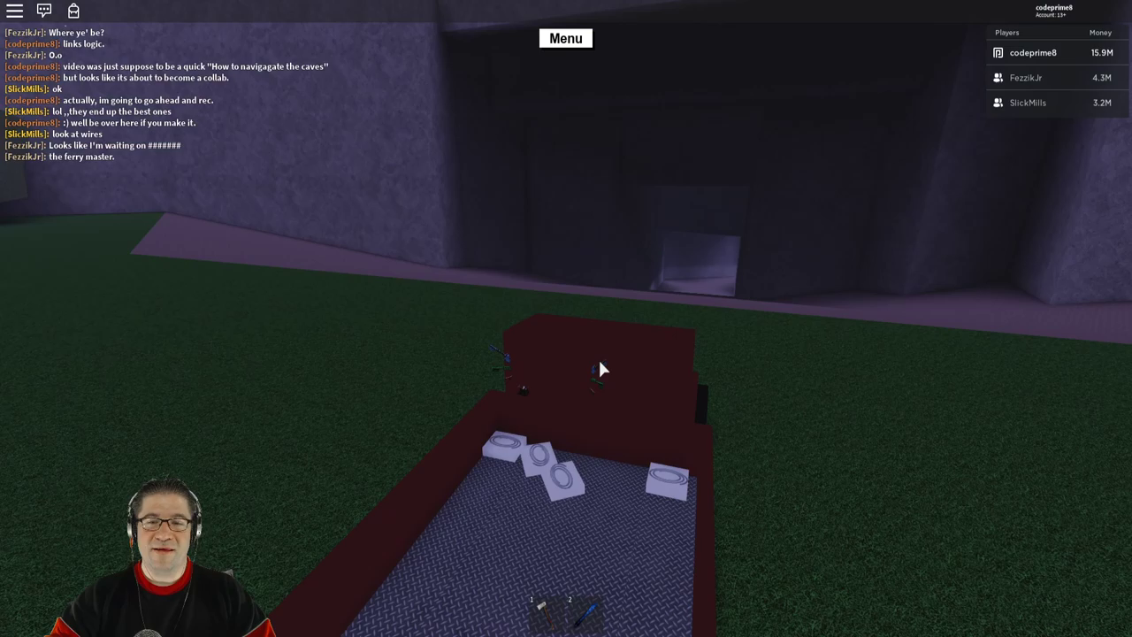
pyautogui.press('d')
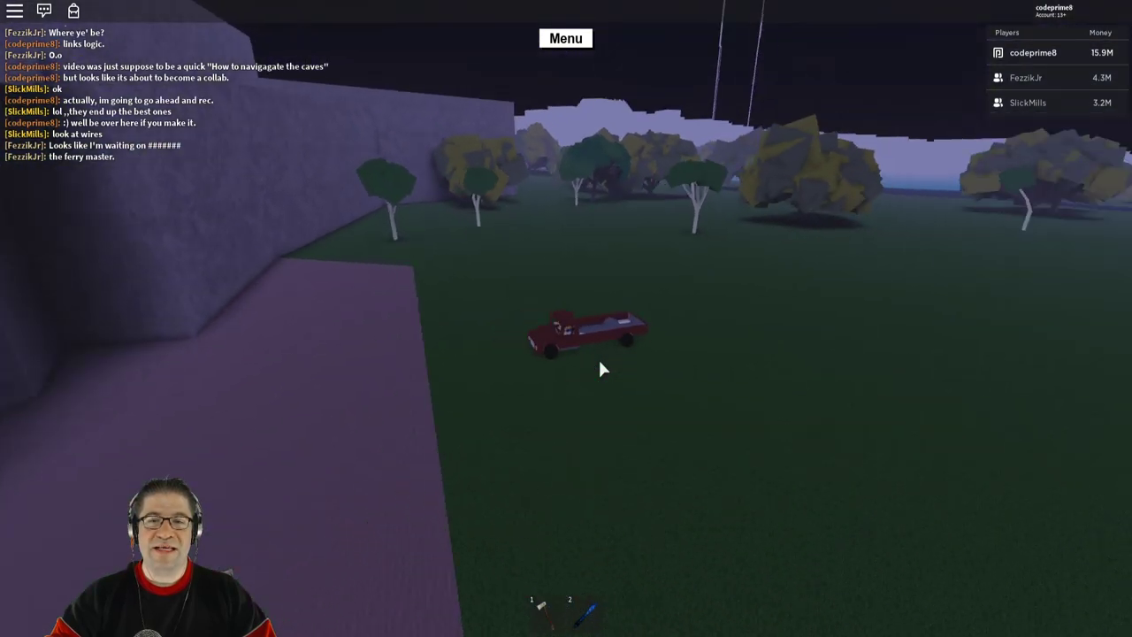
pyautogui.press('w')
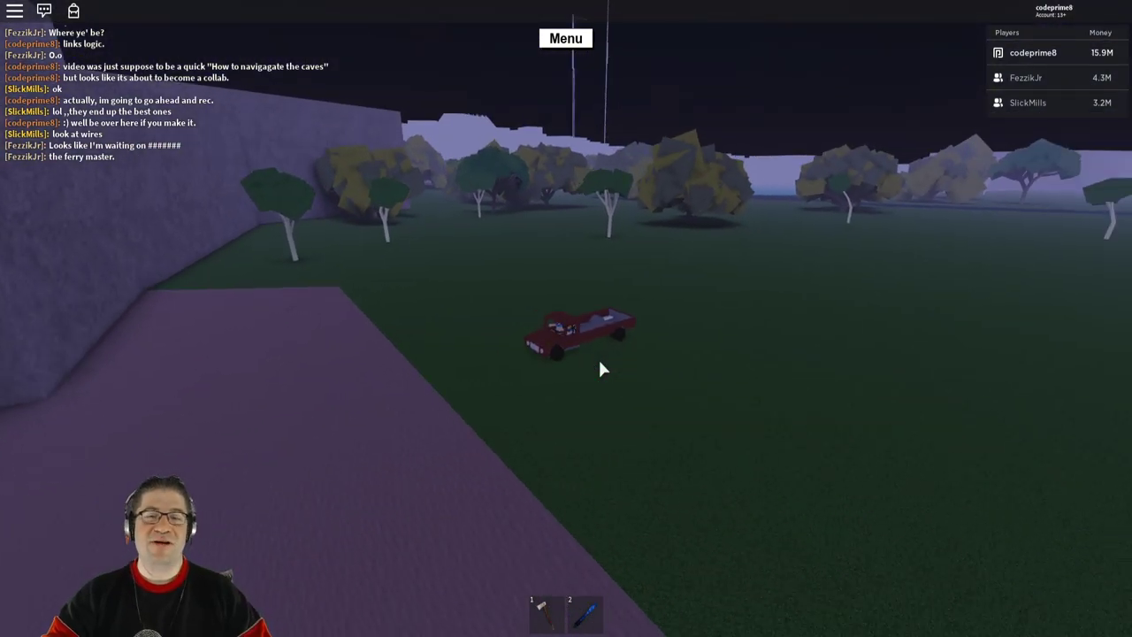
pyautogui.moveTo(598, 358)
pyautogui.mouseDown()
pyautogui.moveTo(580, 337)
pyautogui.moveTo(584, 349)
pyautogui.mouseUp()
# Step: Equip the axe, then bring up the building blueprints and put them away
pyautogui.press('1')
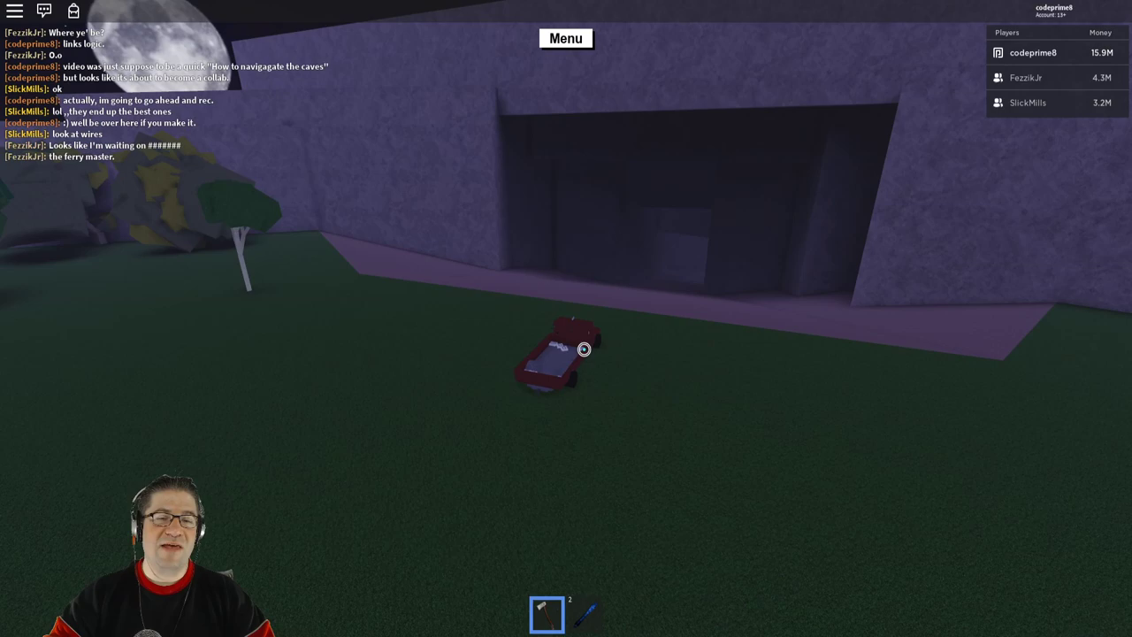
pyautogui.press('2')
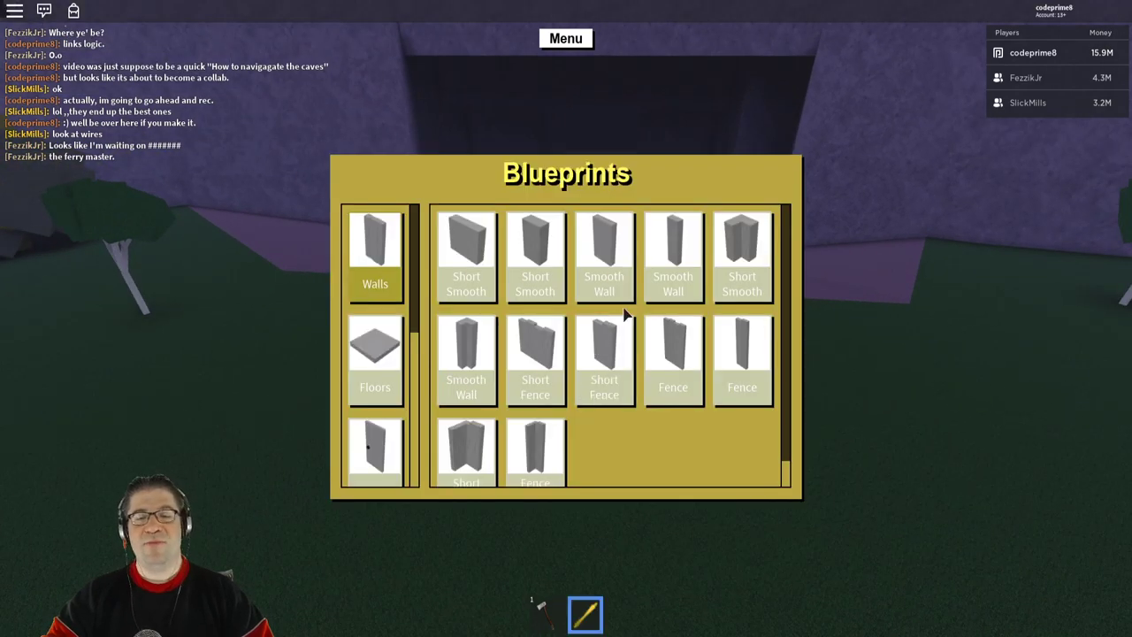
pyautogui.press('2')
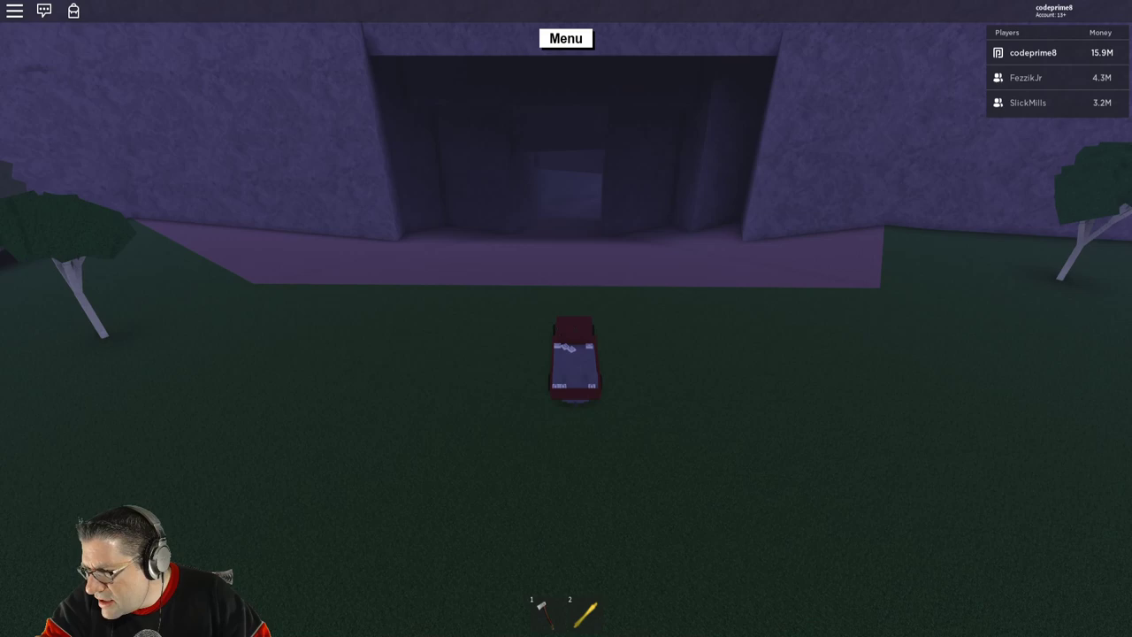
# Step: Drive the truck into the cave corridor and on into the blue-lit room
pyautogui.press('1')
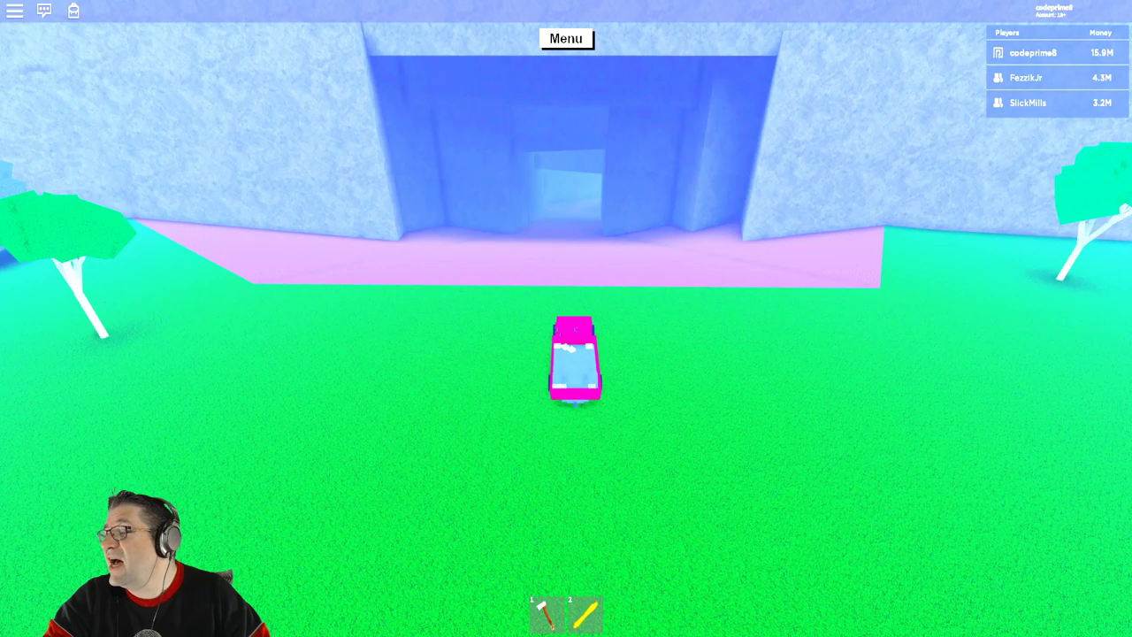
pyautogui.press('w')
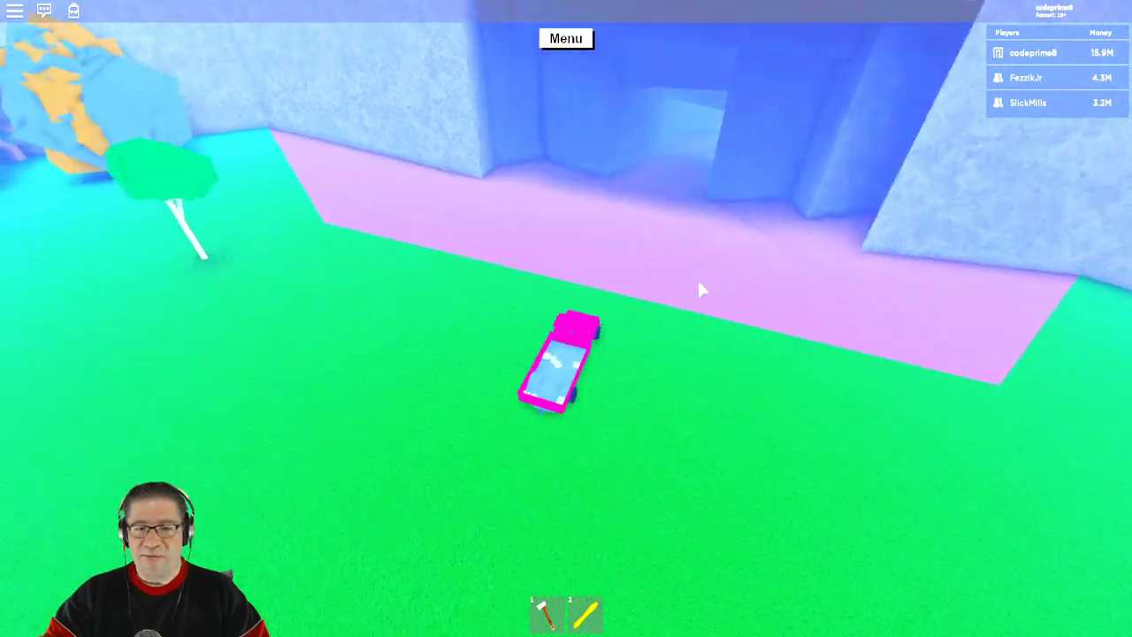
pyautogui.press('w')
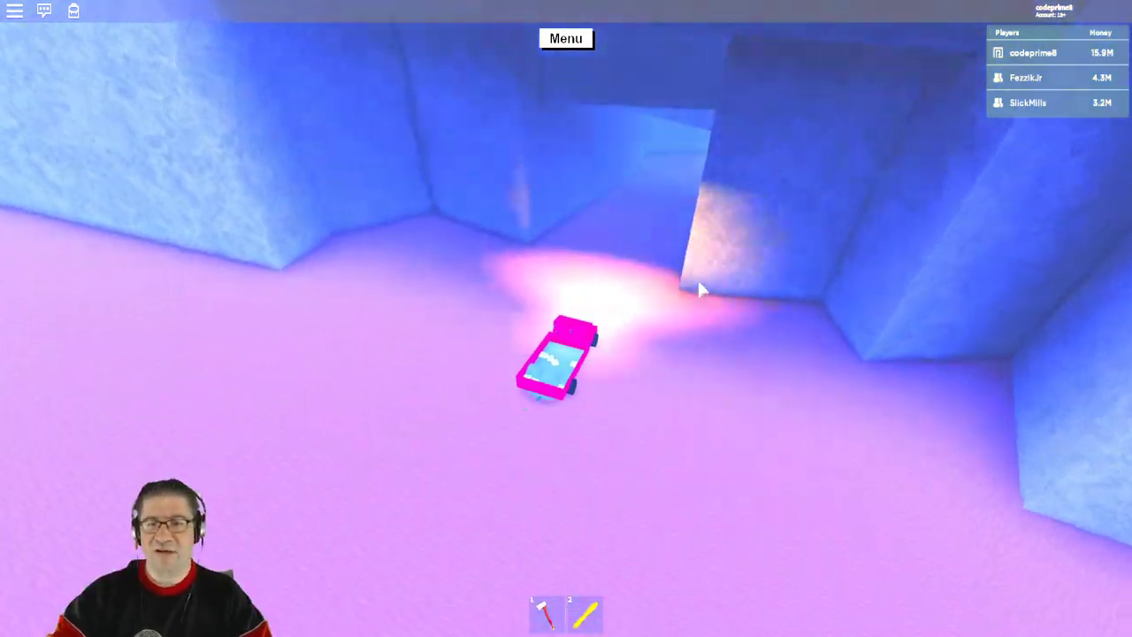
pyautogui.press('w')
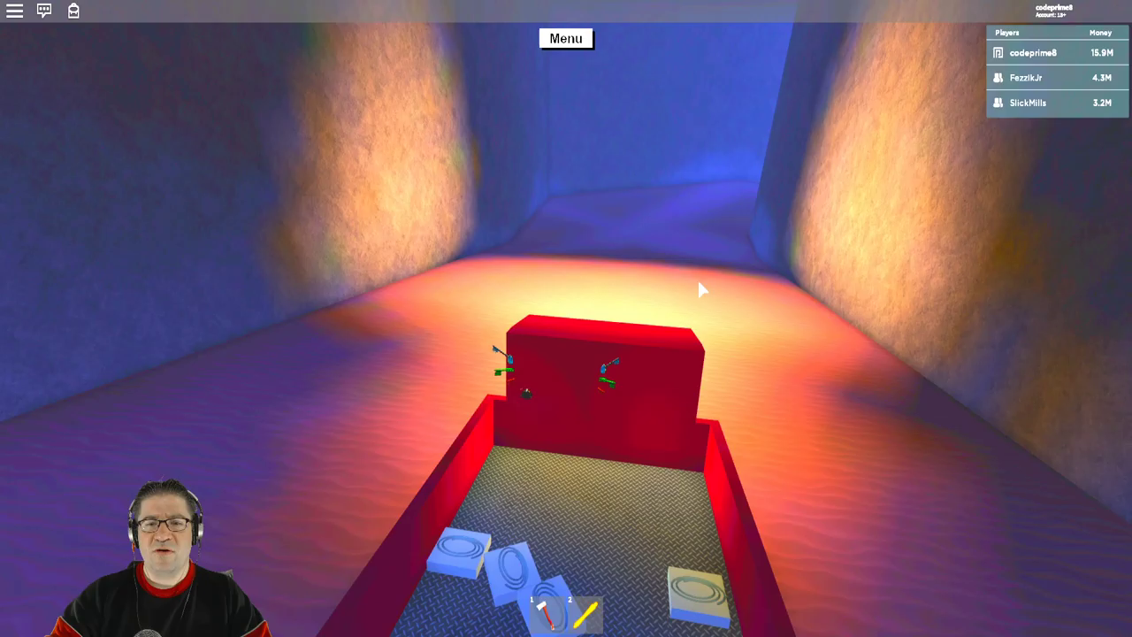
pyautogui.press('w')
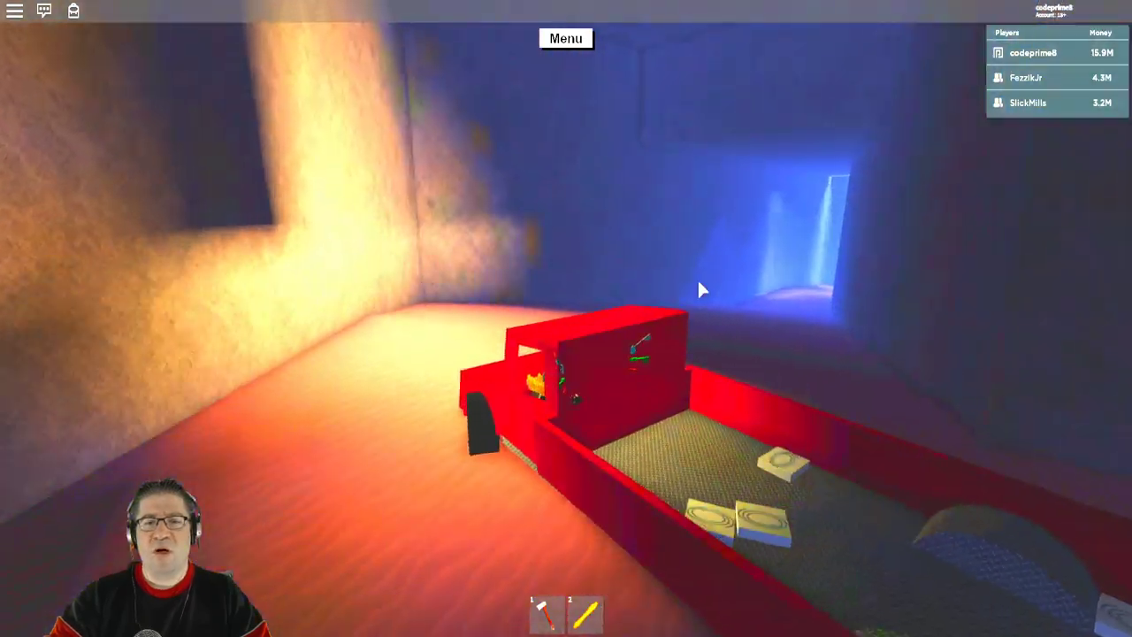
pyautogui.press('w')
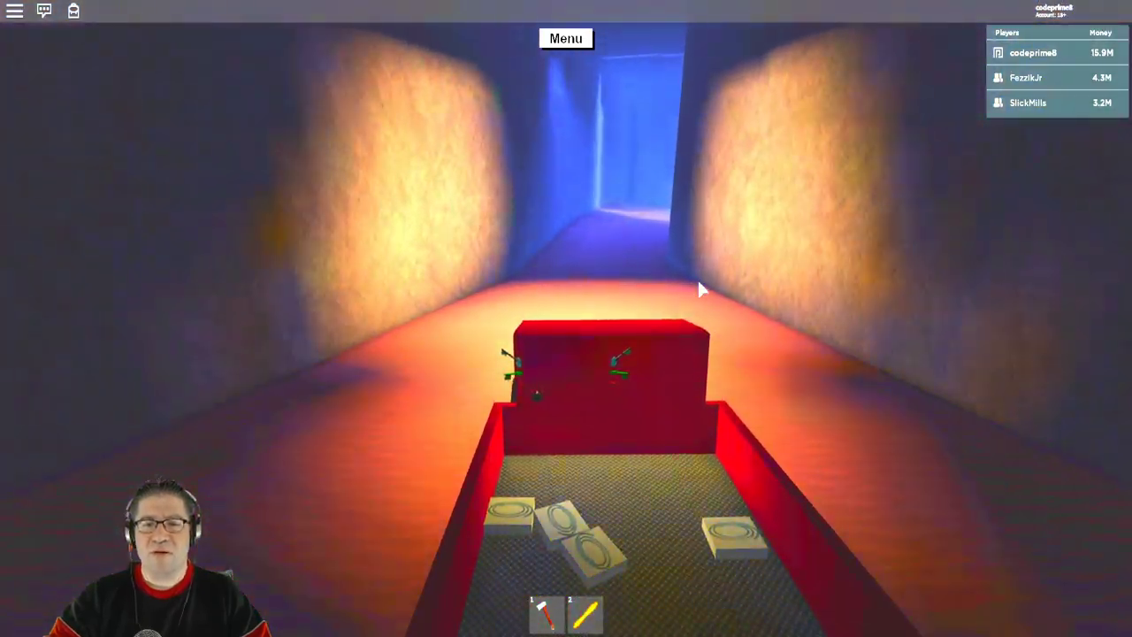
# Step: Continue through the next rooms and tunnel until the truck faces the lit pillar
pyautogui.press('w')
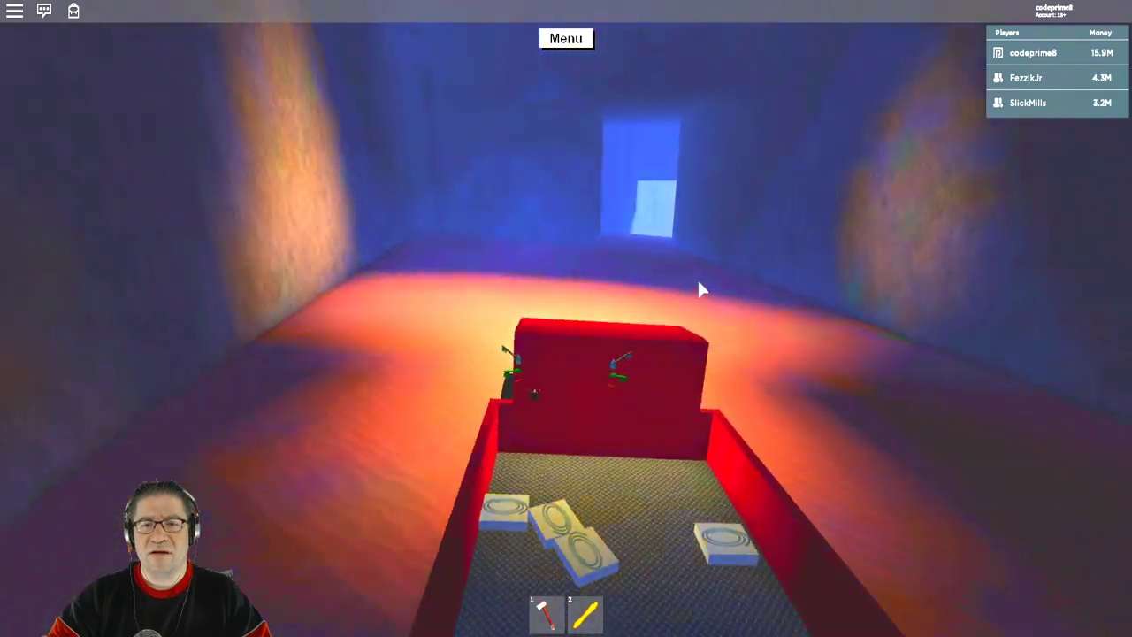
pyautogui.press('w')
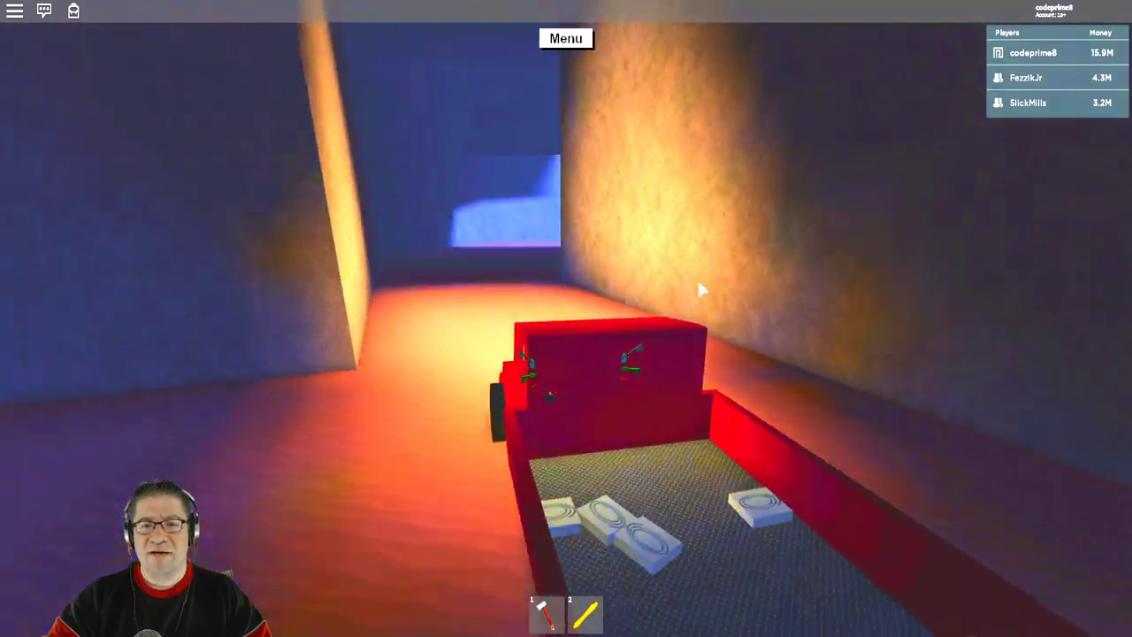
pyautogui.press('w')
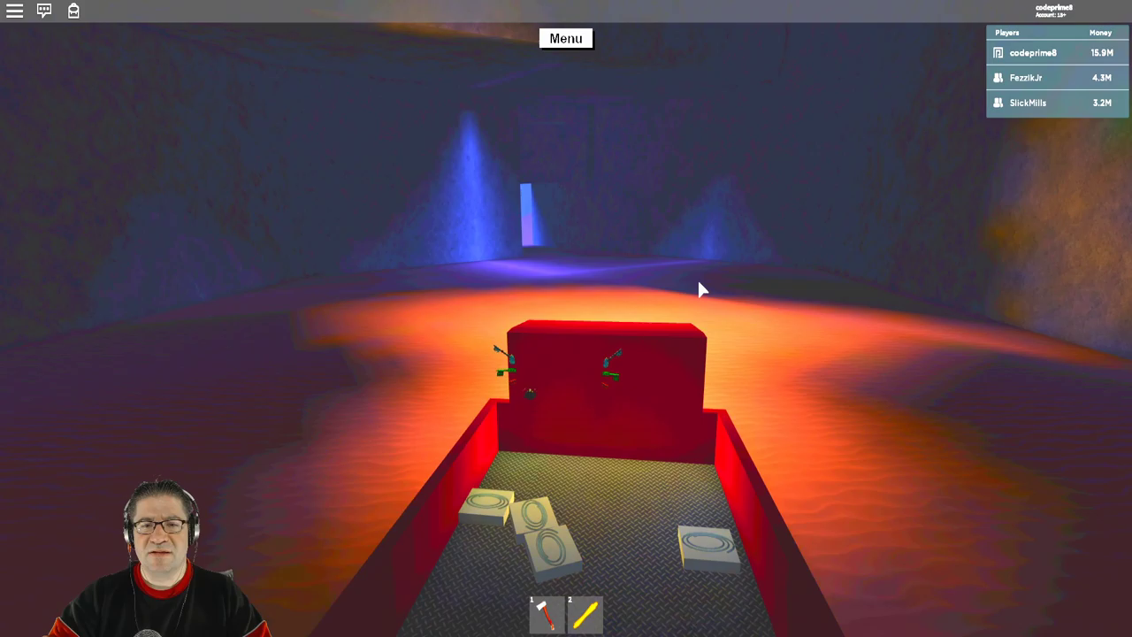
pyautogui.press('w')
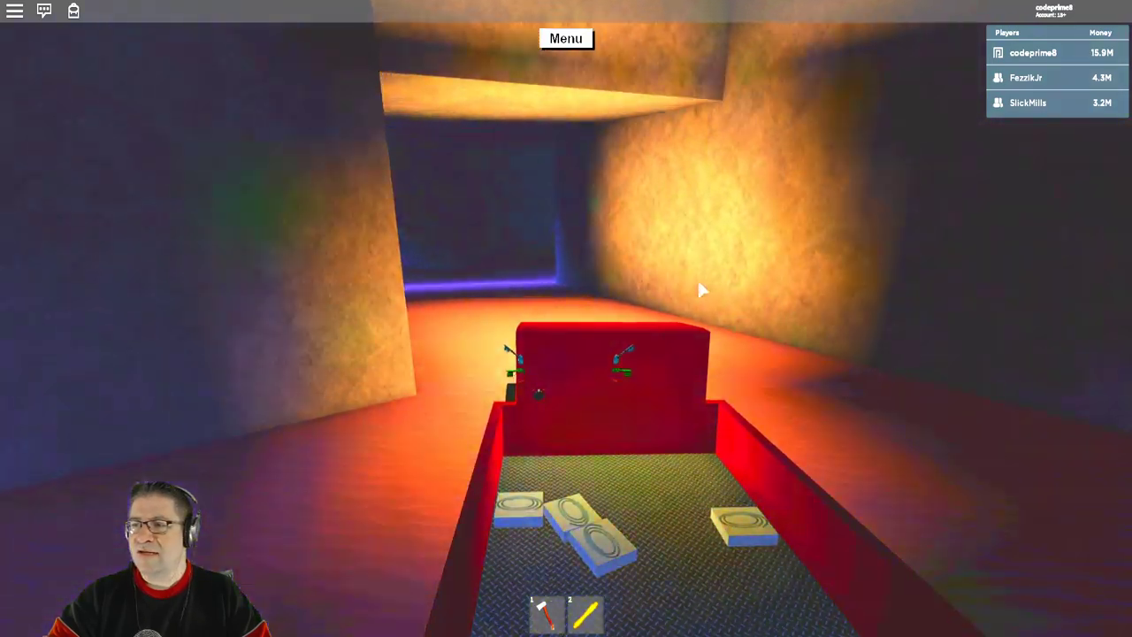
pyautogui.press('d')
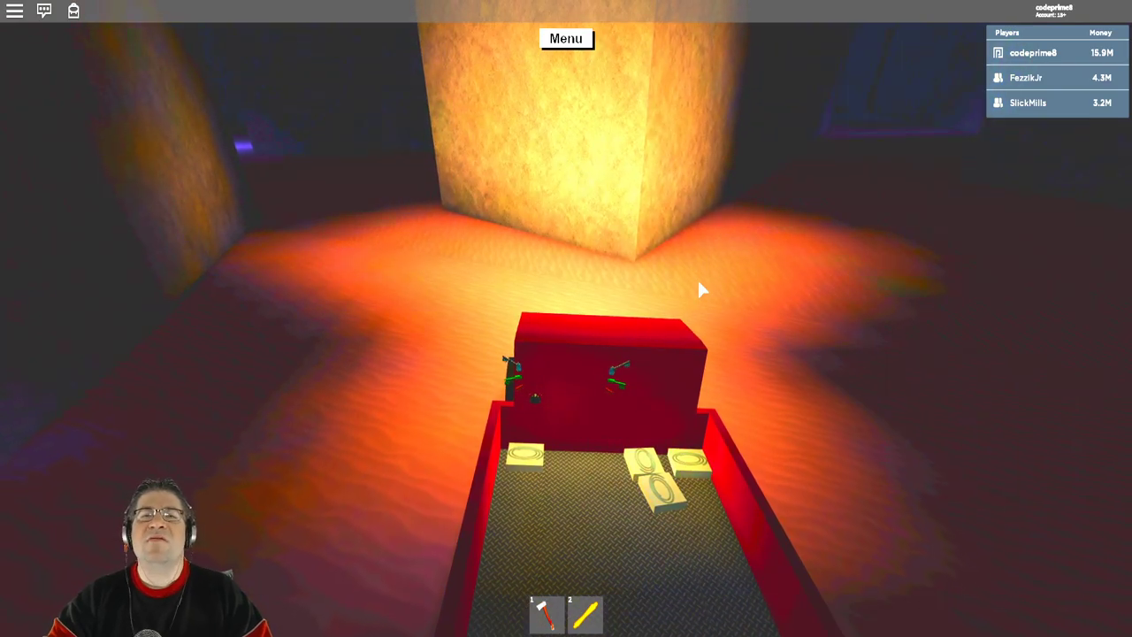
pyautogui.press('a')
pyautogui.press('w')
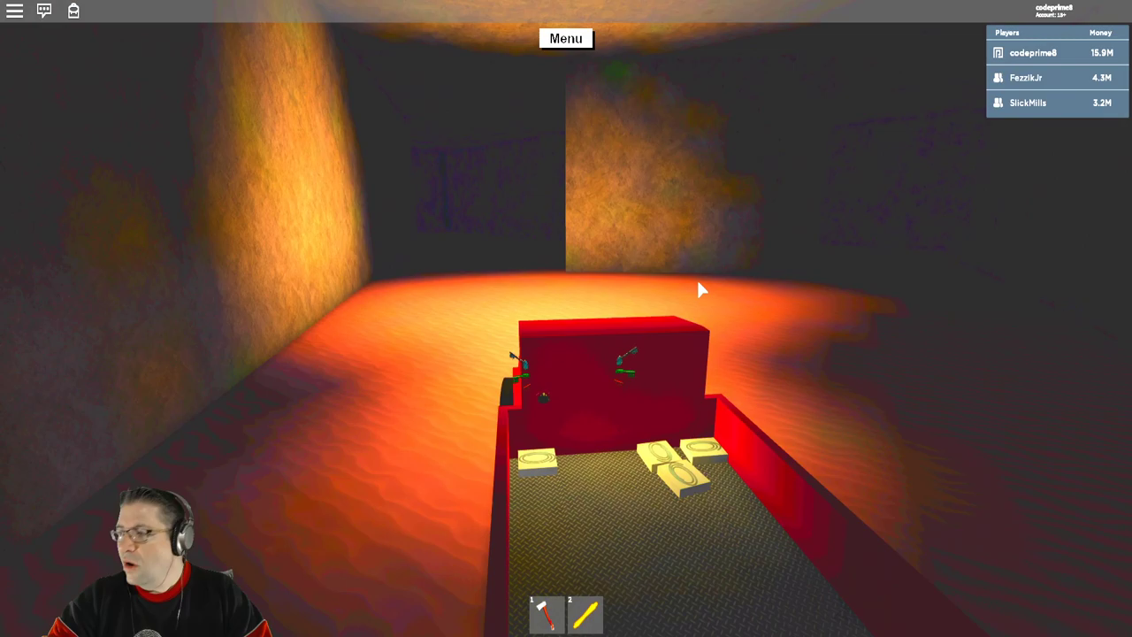
pyautogui.press('d')
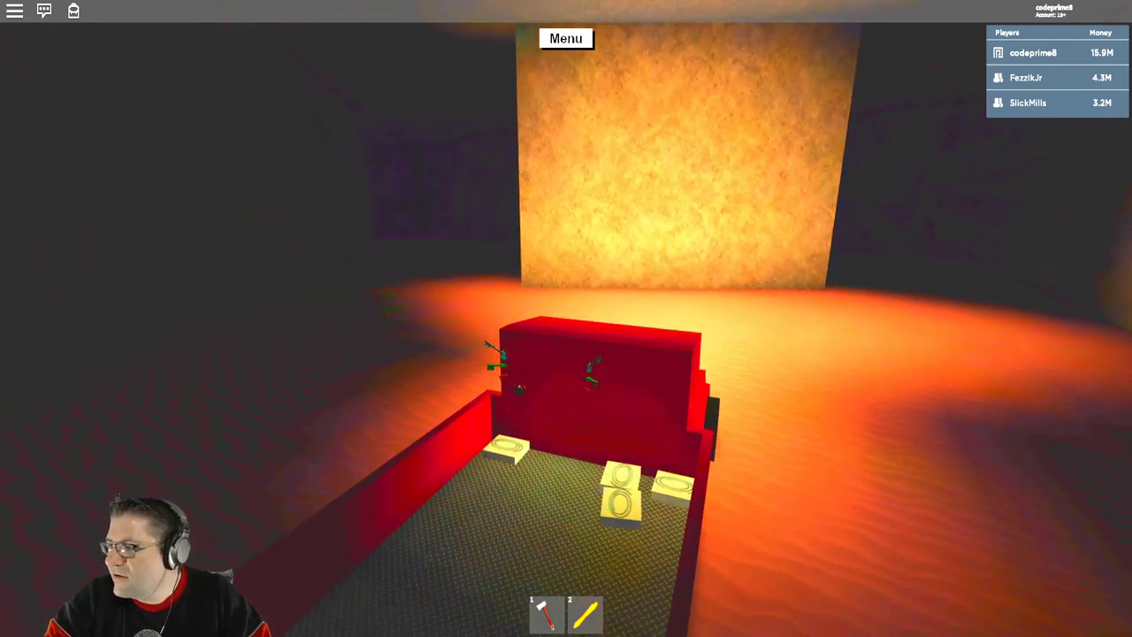
# Step: Rotate the camera around the truck in the cave chamber
pyautogui.rightClick(713, 288)
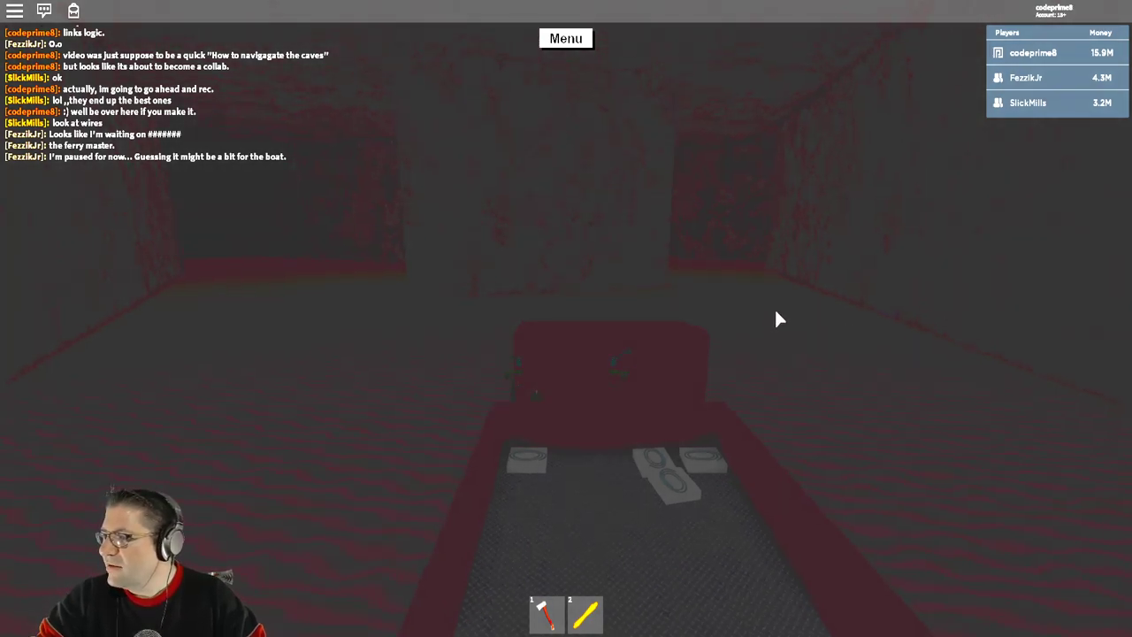
# Step: Back up, turn the truck around, and drive into the chamber's passage
pyautogui.press('s')
pyautogui.press('s')
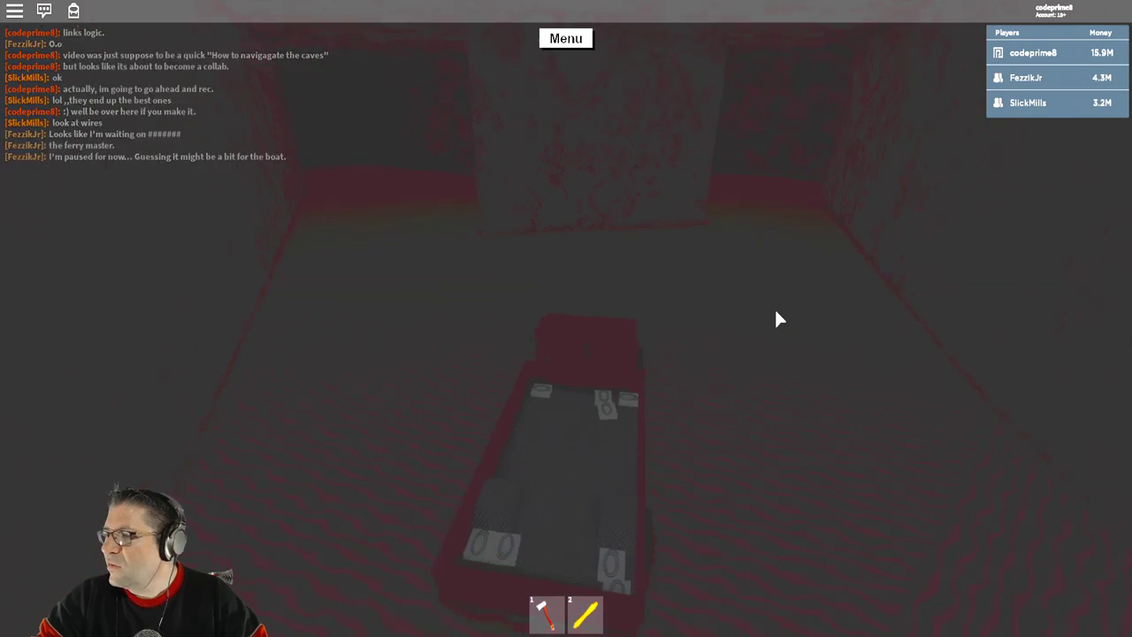
pyautogui.press('d')
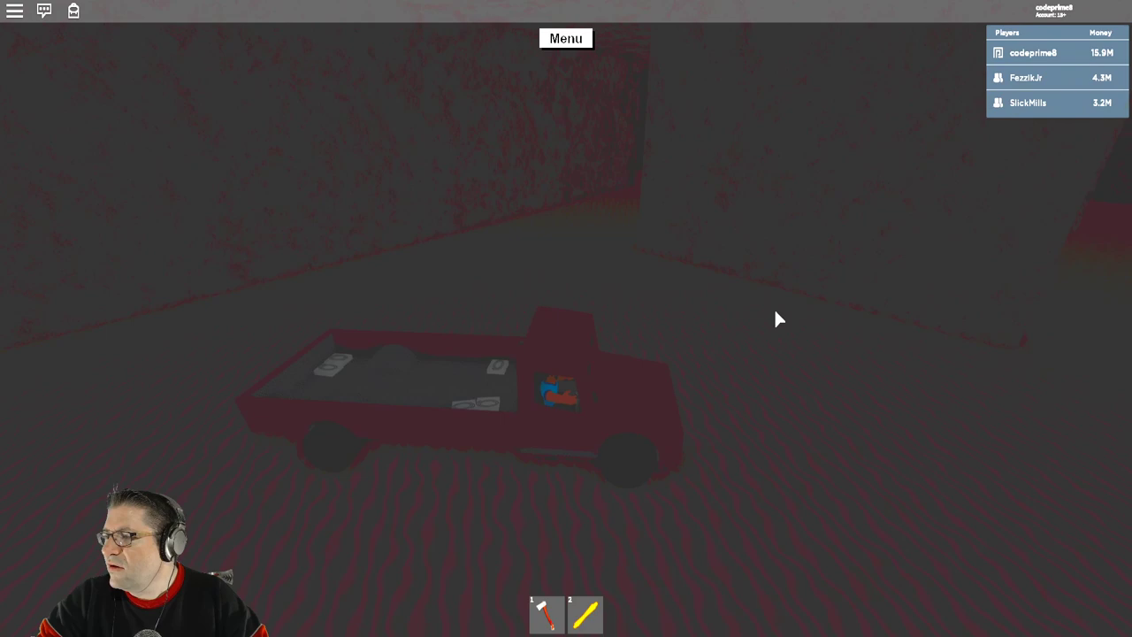
pyautogui.press('w')
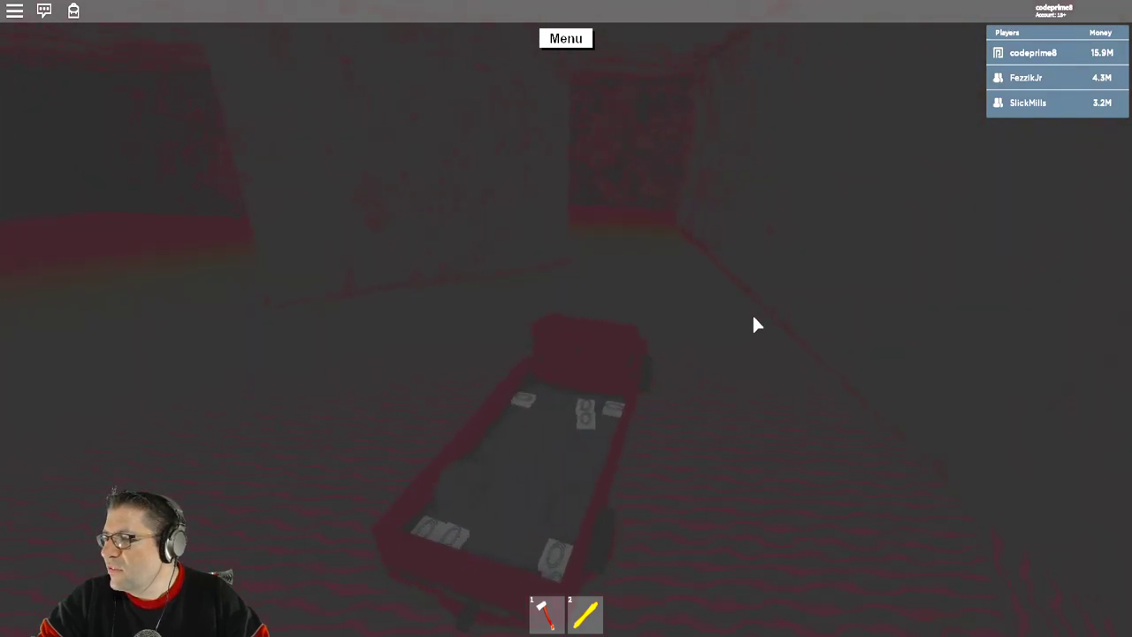
pyautogui.press('w')
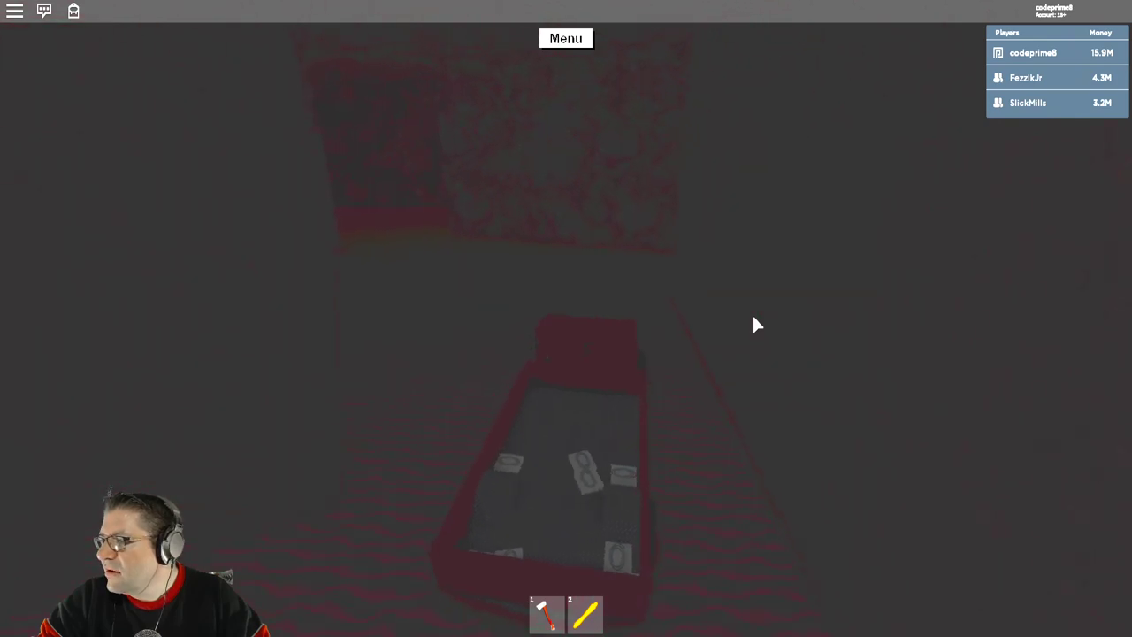
pyautogui.press('w')
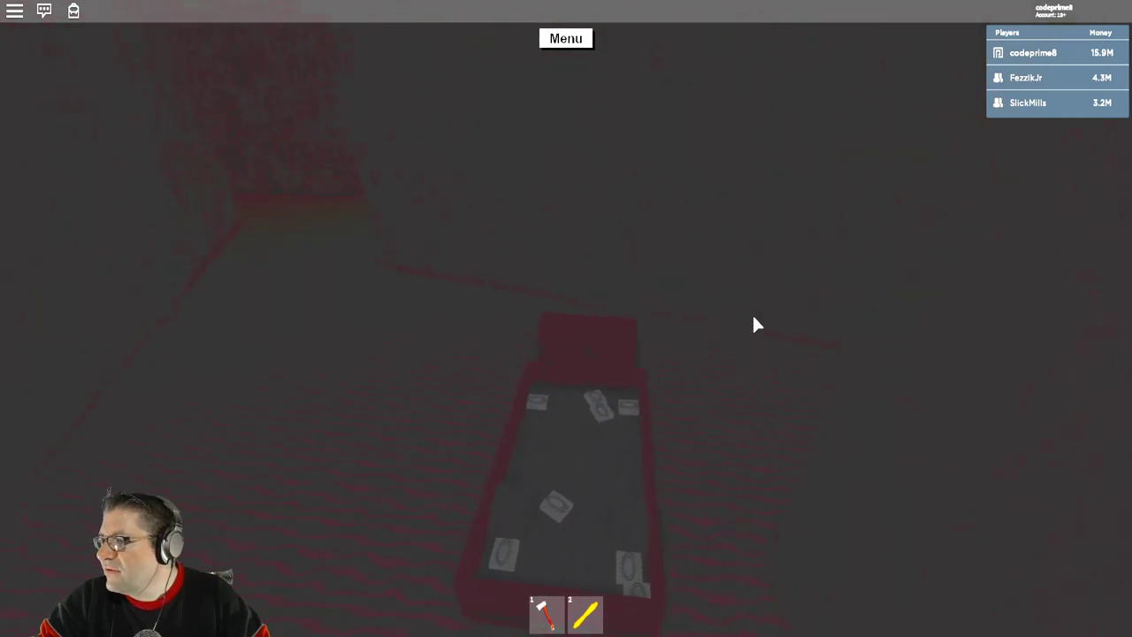
pyautogui.press('w')
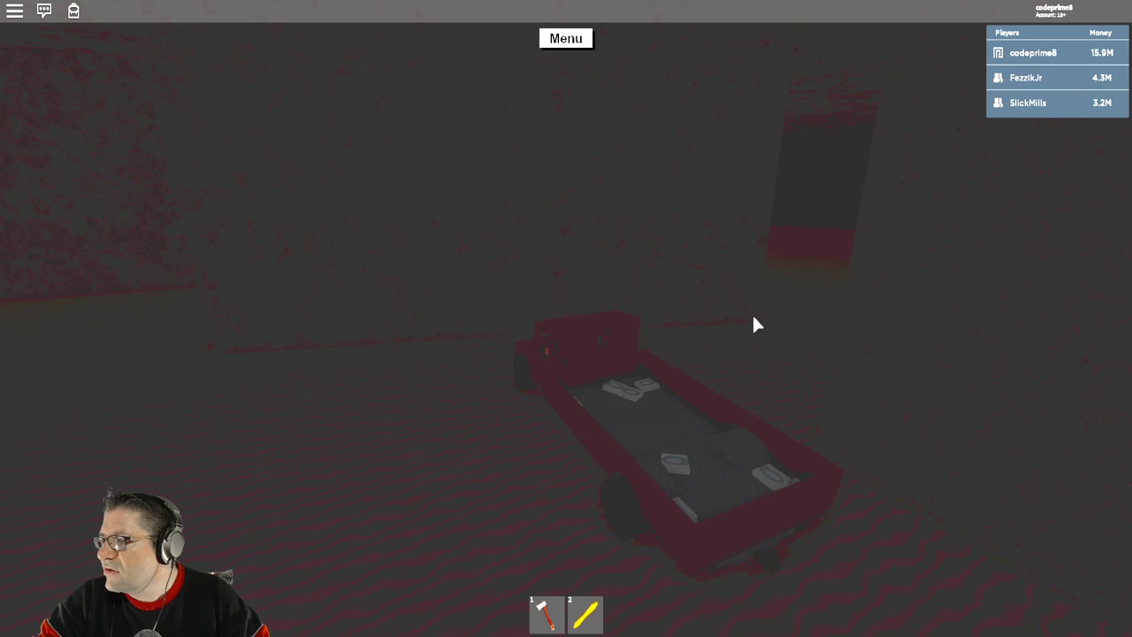
pyautogui.press('w')
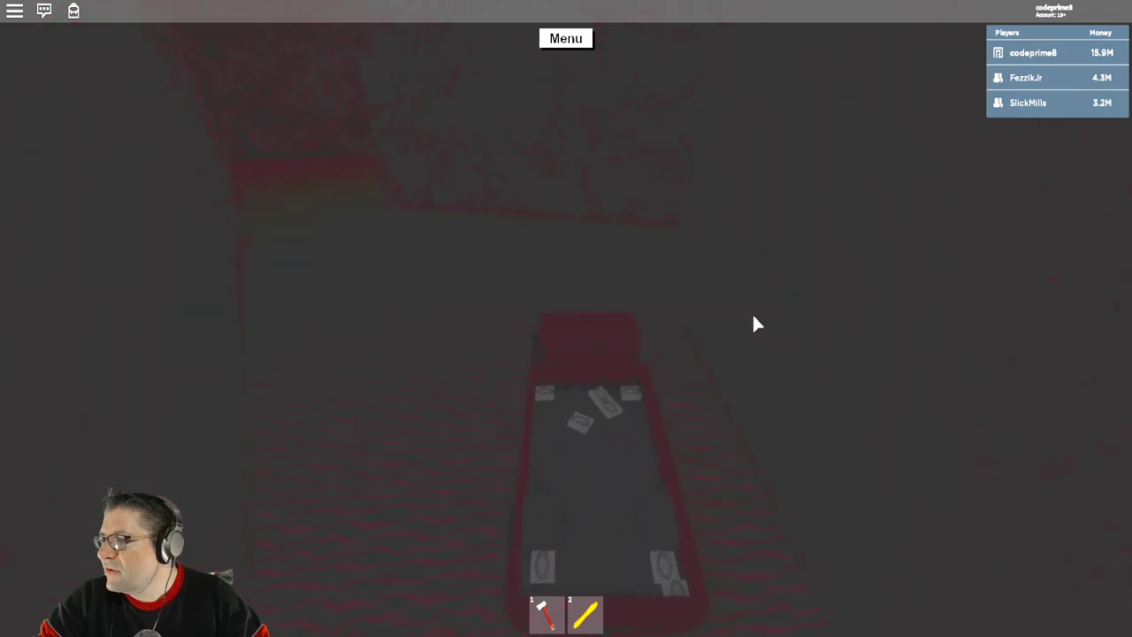
pyautogui.press('w')
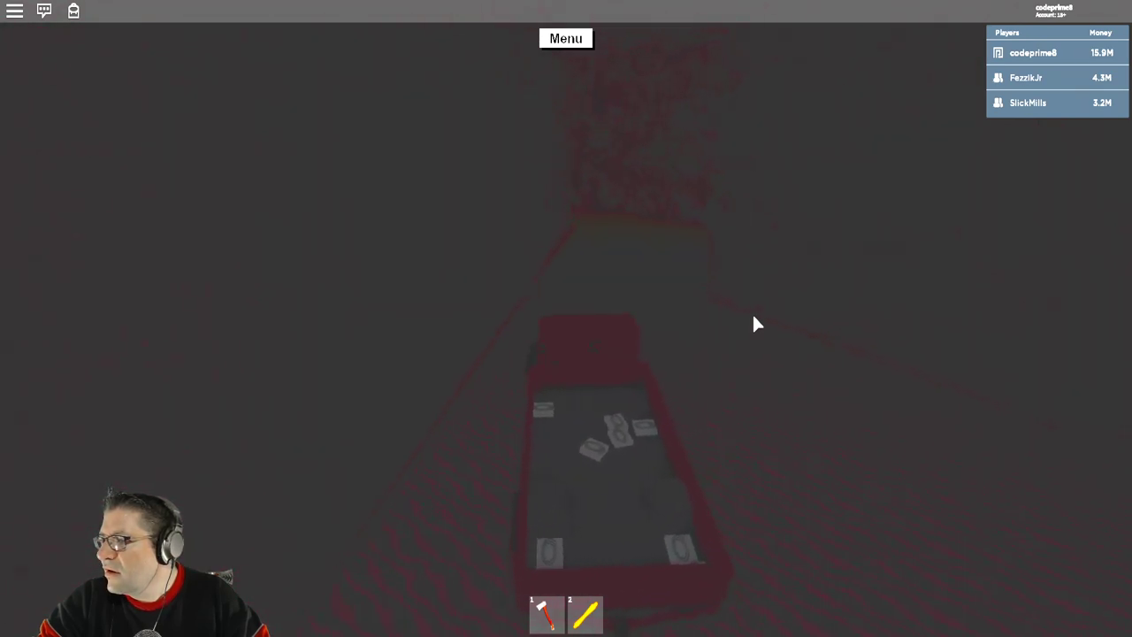
# Step: Drive down the dark corridors and switch on the truck's headlights
pyautogui.press('w')
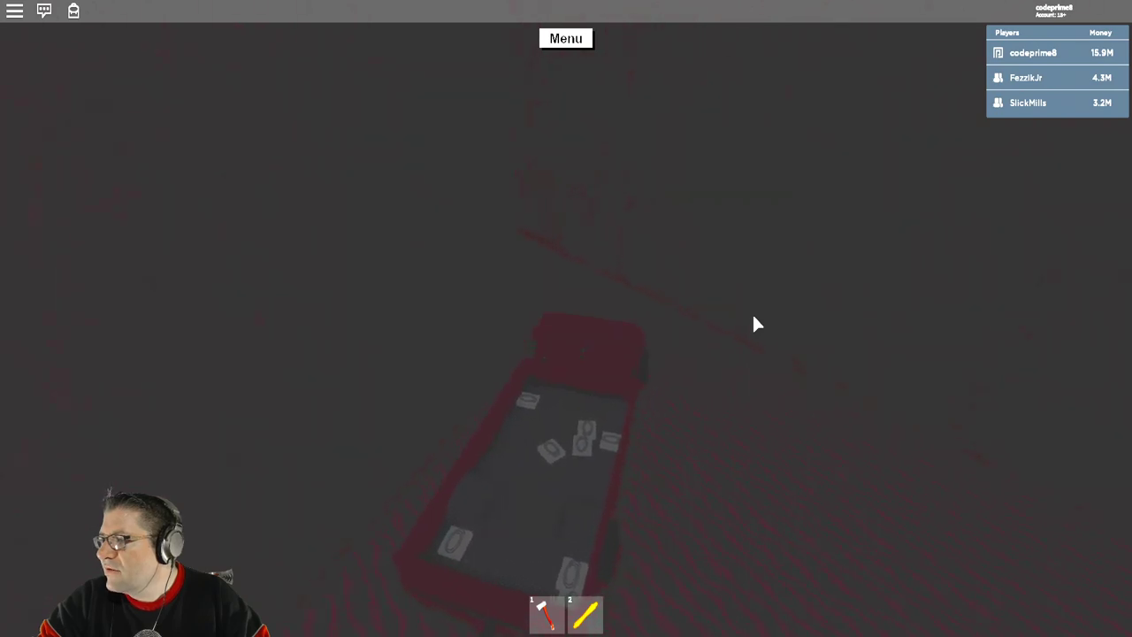
pyautogui.press('w')
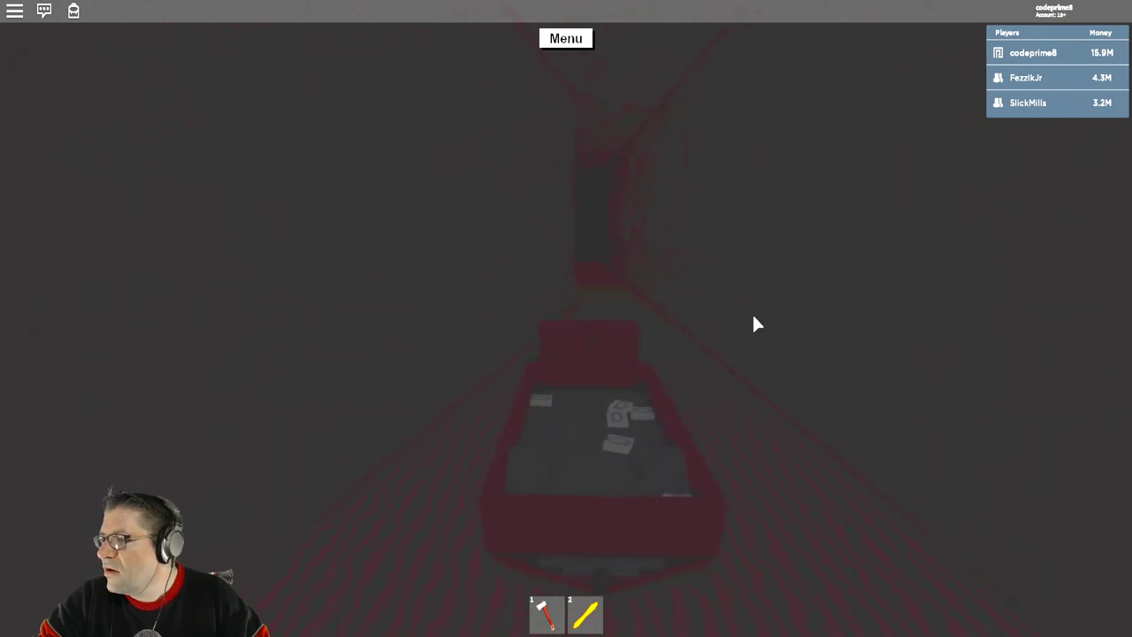
pyautogui.press('w')
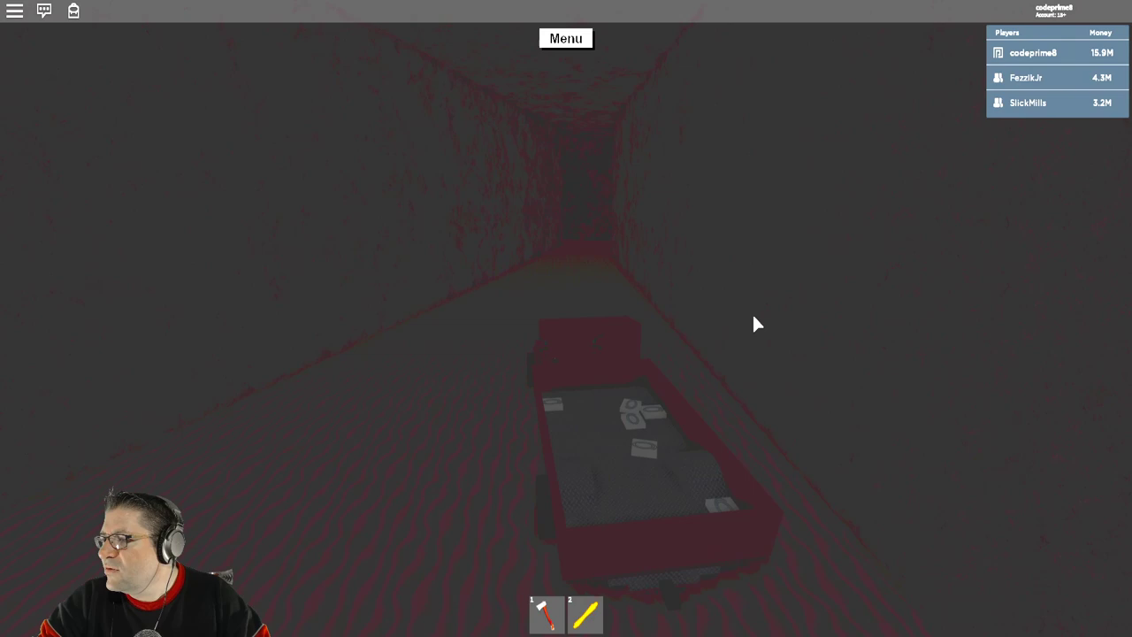
pyautogui.press('w')
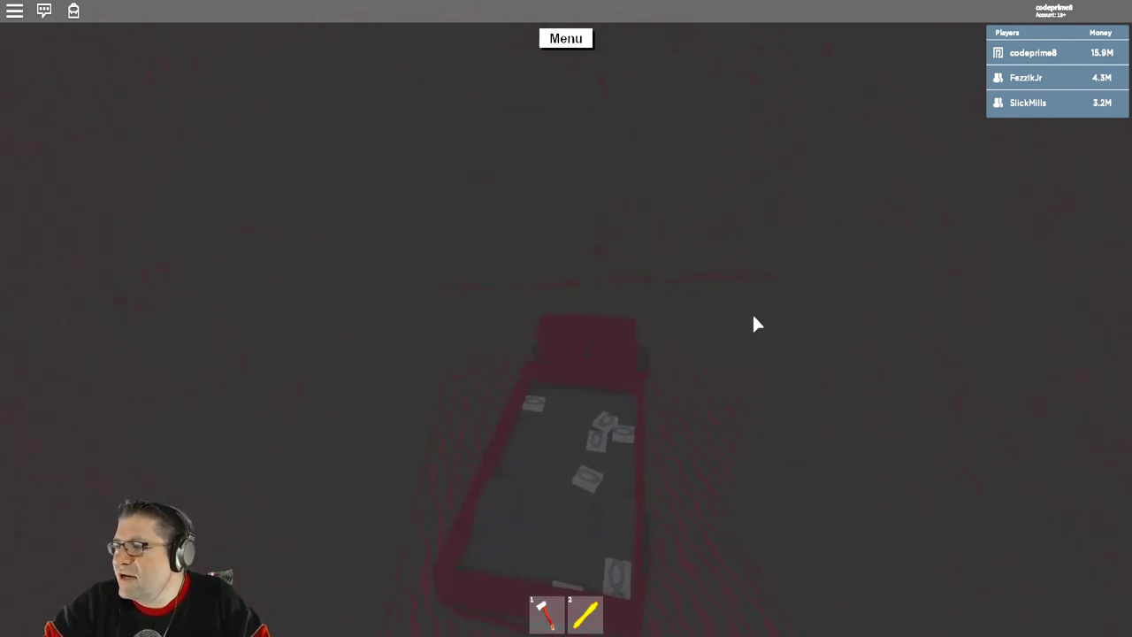
pyautogui.press('w')
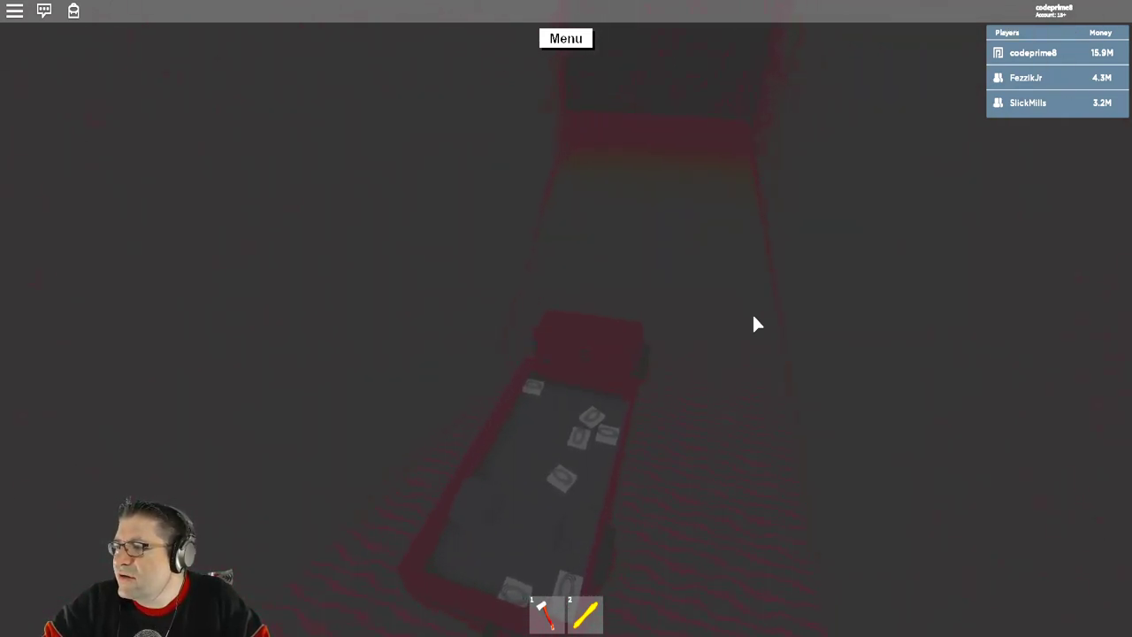
pyautogui.press('w')
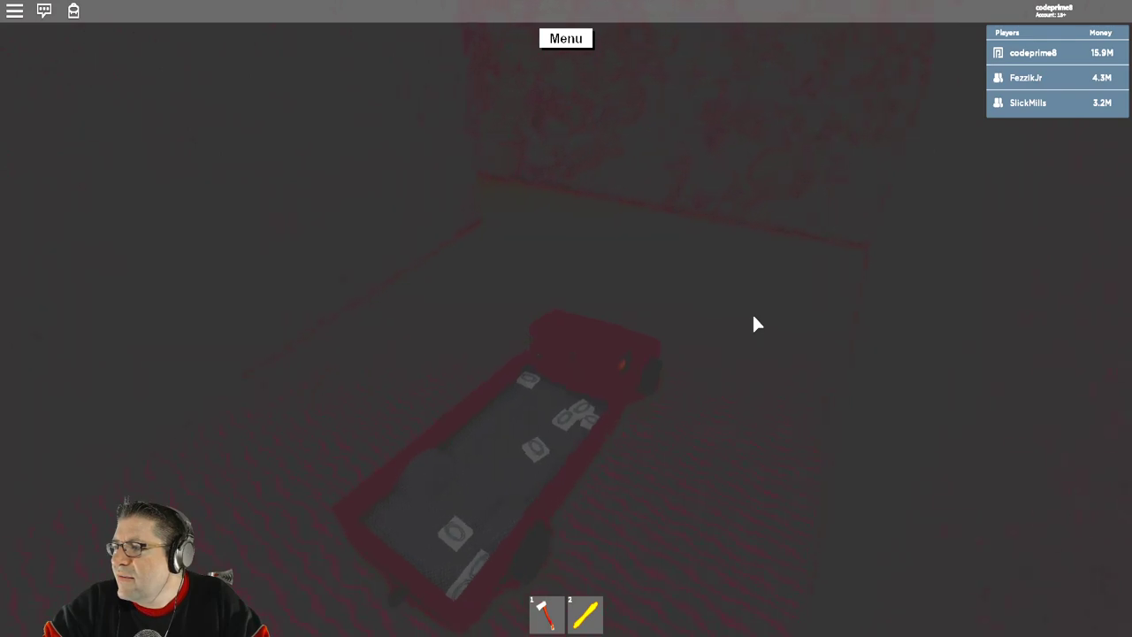
pyautogui.press('w')
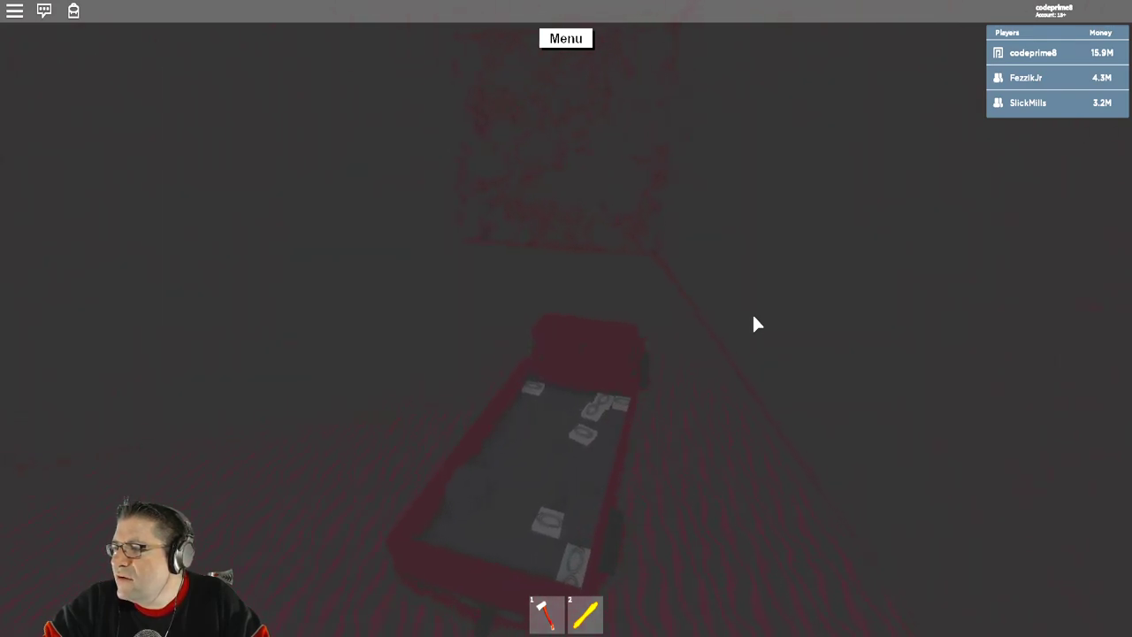
pyautogui.press('w')
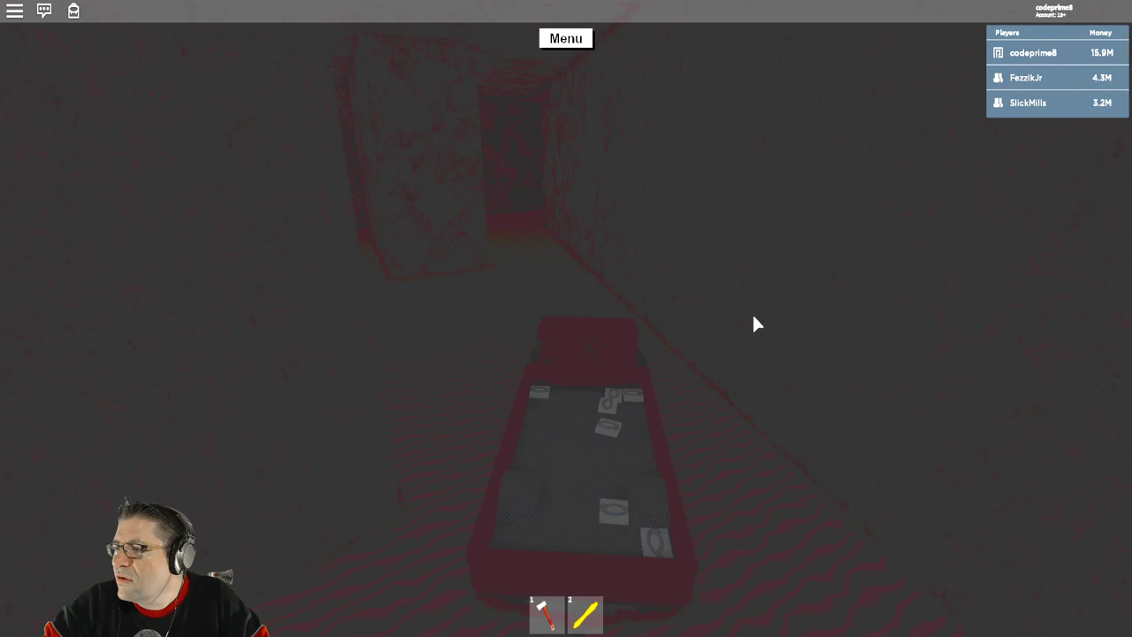
pyautogui.press('w')
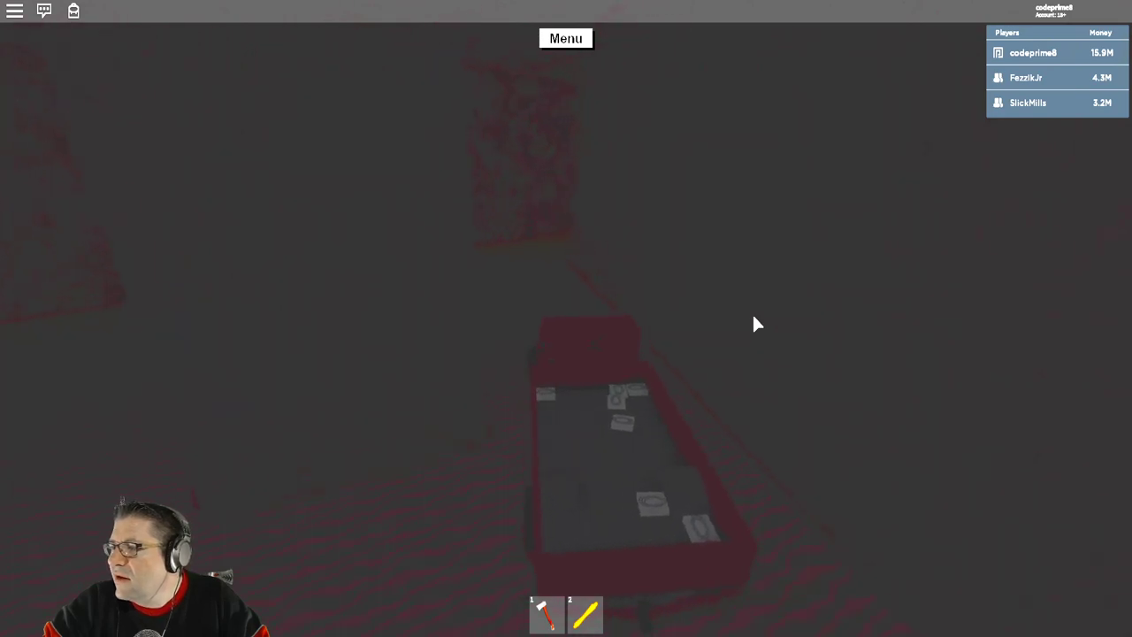
pyautogui.press('w')
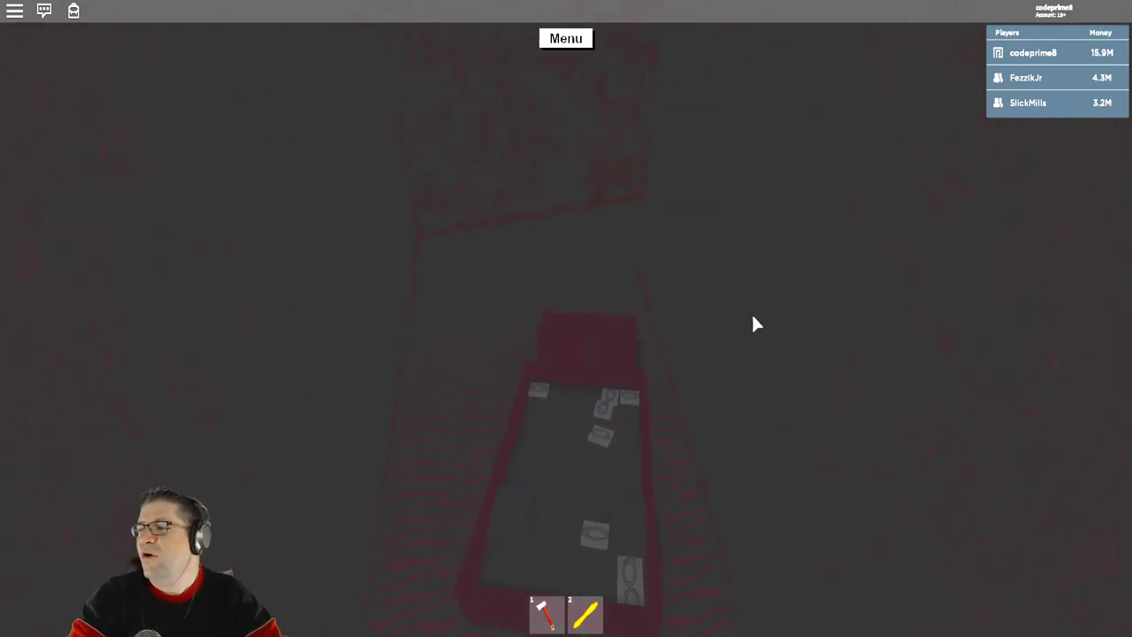
pyautogui.press('l')
pyautogui.press('w')
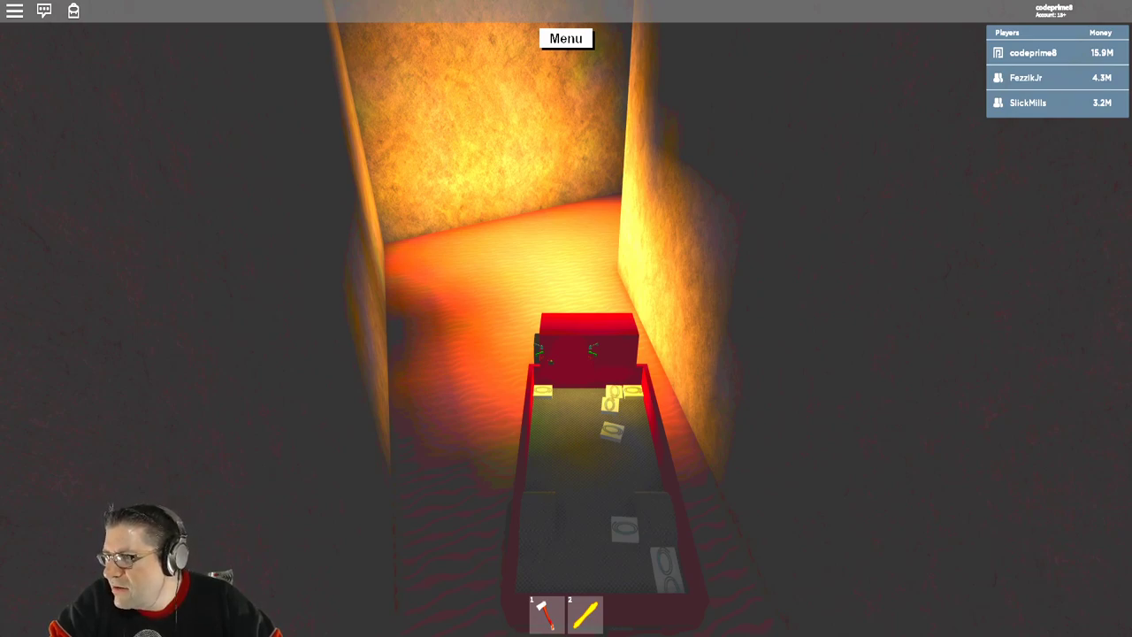
# Step: Switch off the headlights and drive through the first dark corridors
pyautogui.press('l')
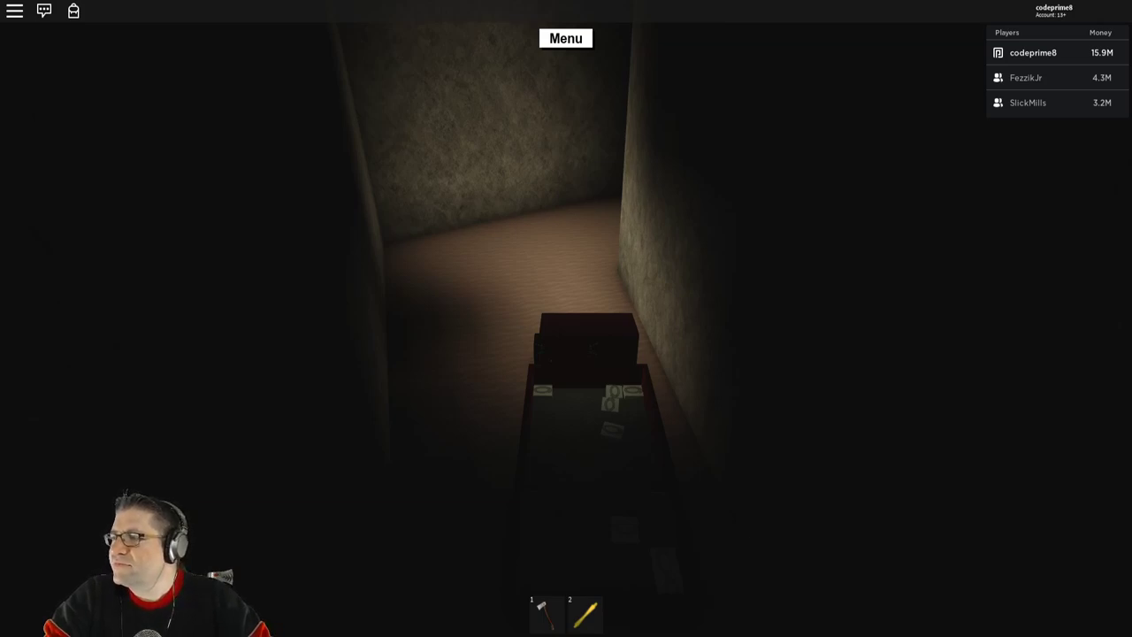
pyautogui.press('w')
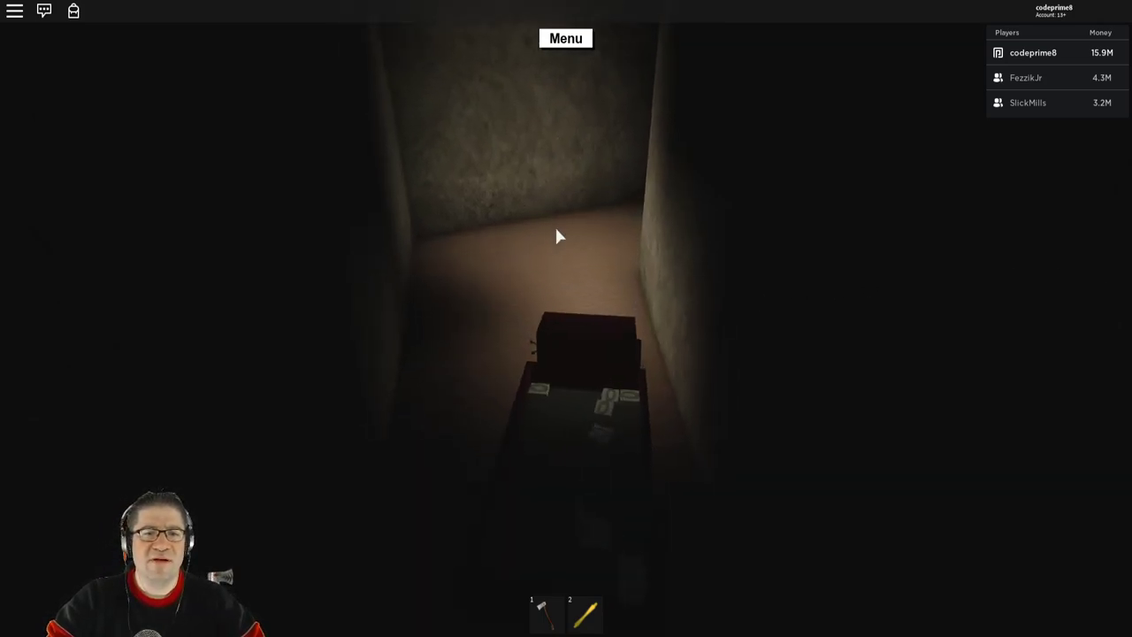
pyautogui.press('w')
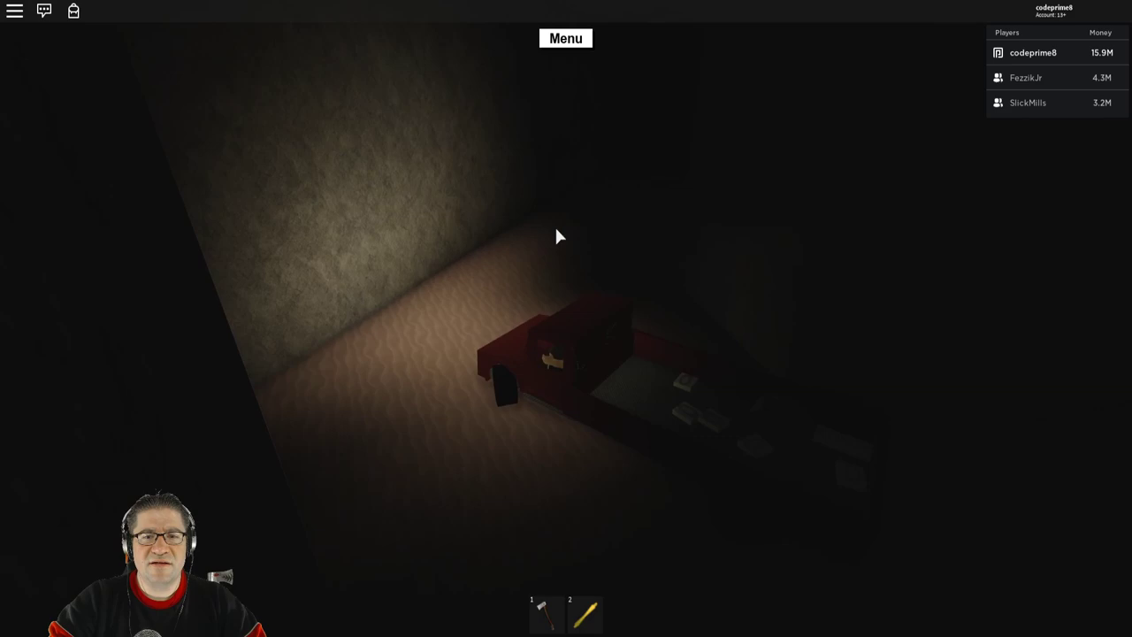
pyautogui.press('w')
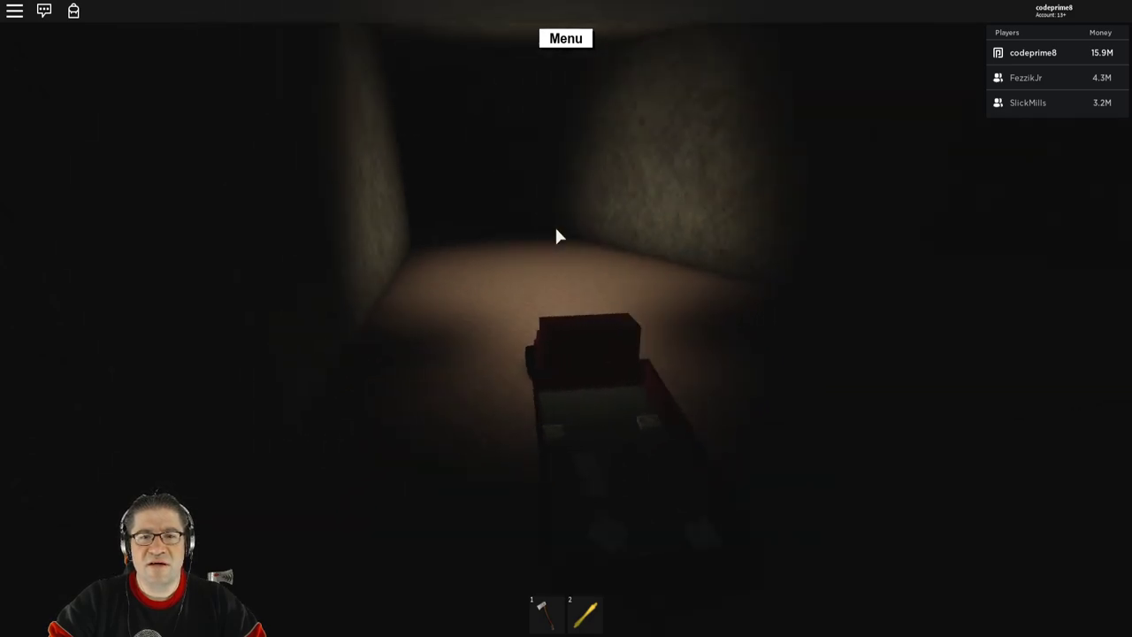
pyautogui.press('w')
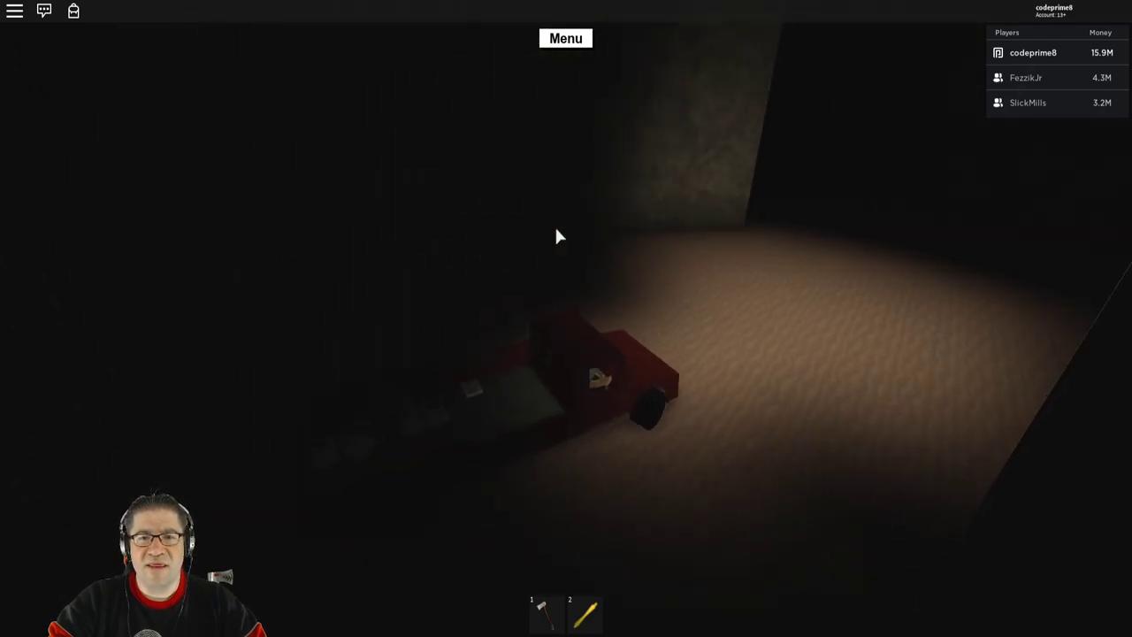
pyautogui.press('w')
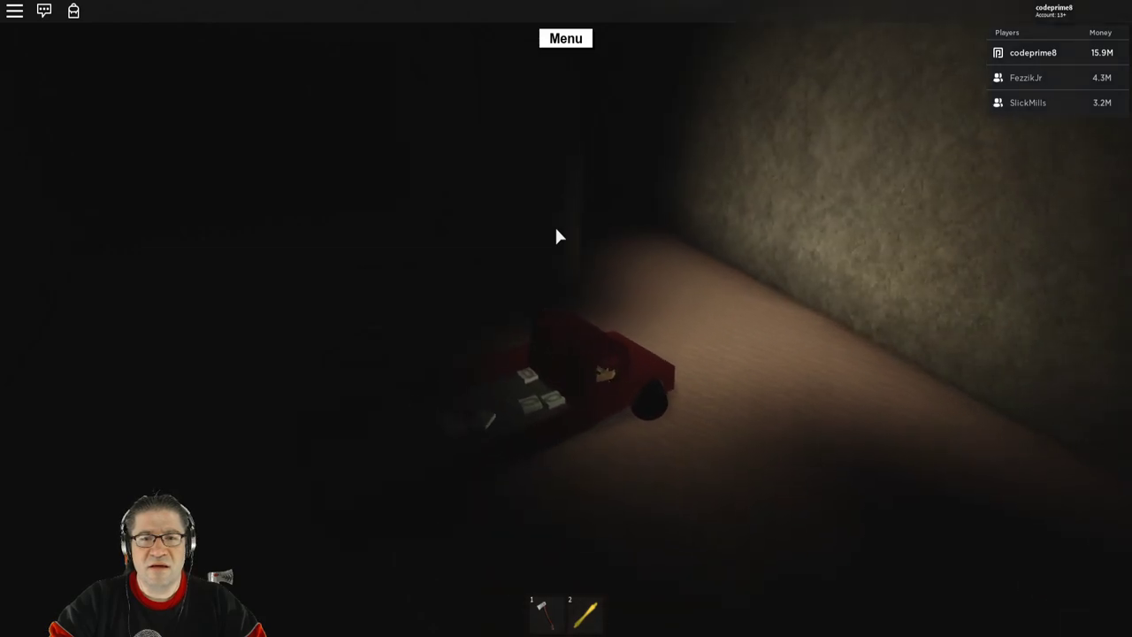
pyautogui.press('w')
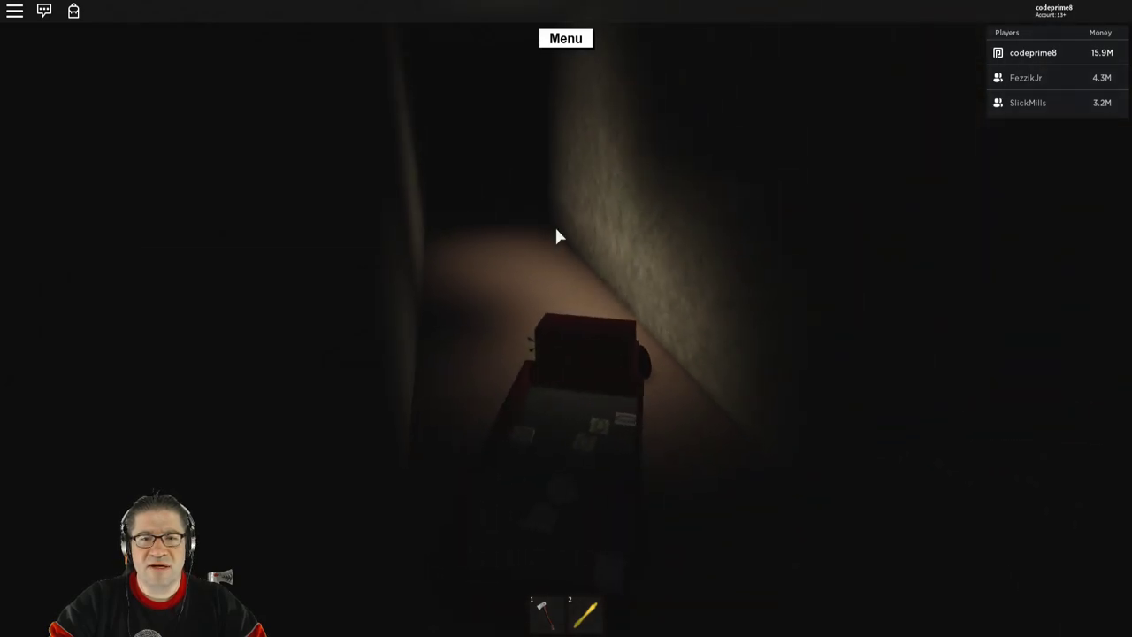
pyautogui.press('w')
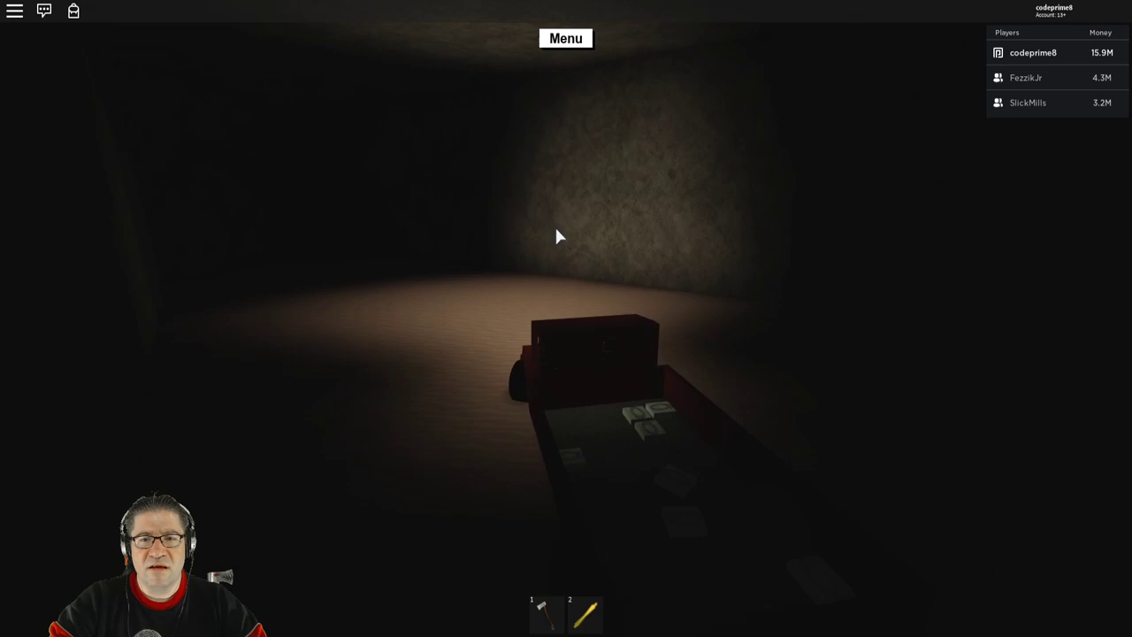
pyautogui.press('w')
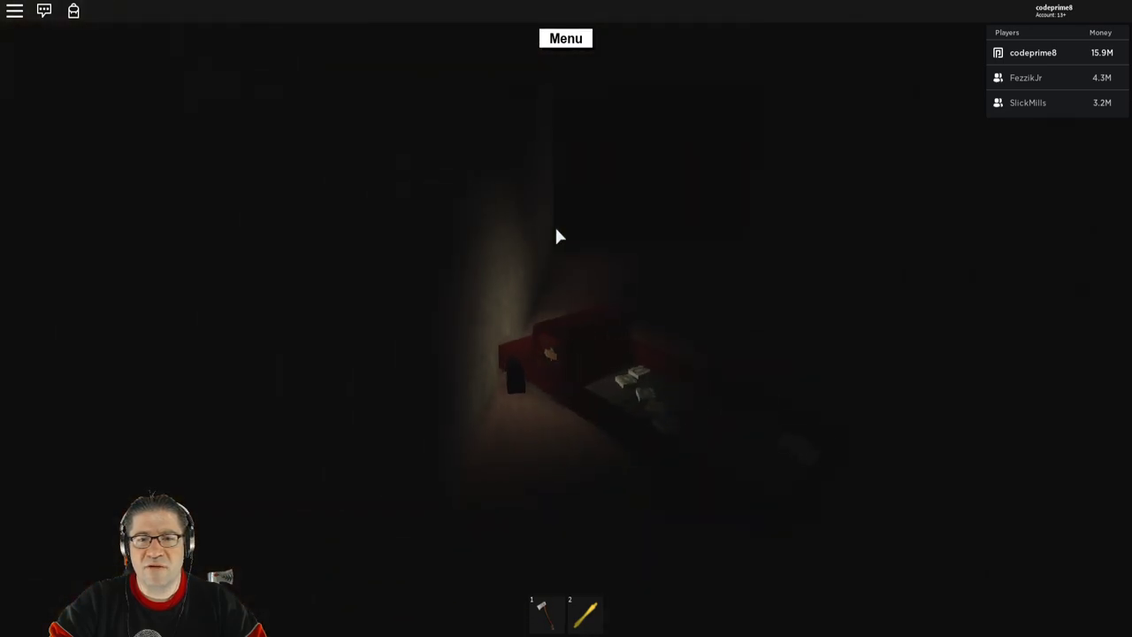
pyautogui.press('w')
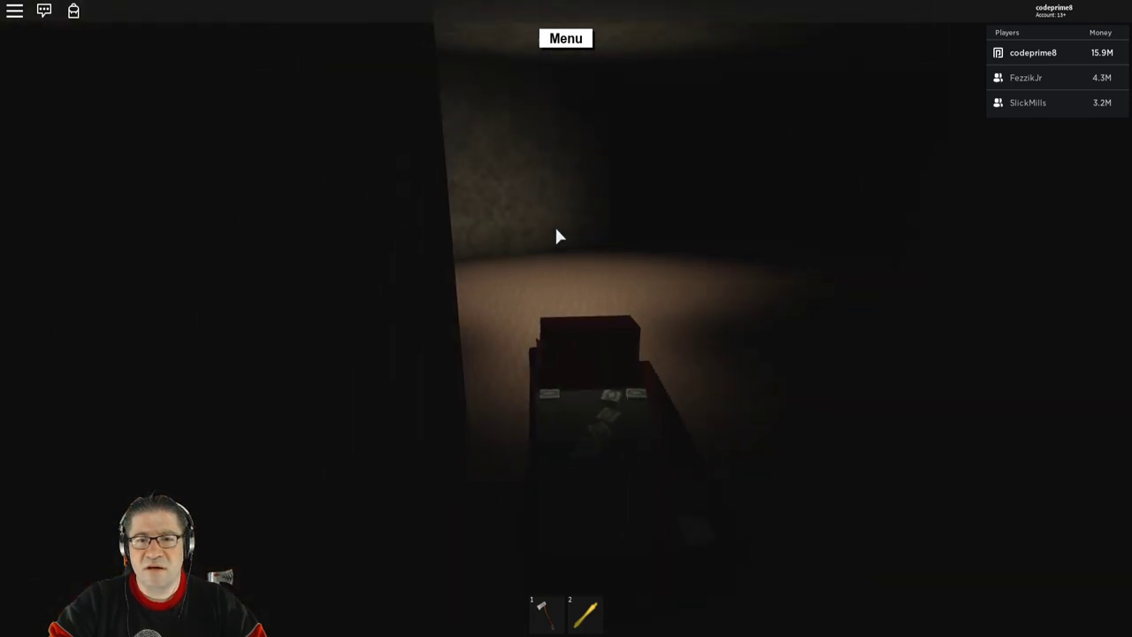
pyautogui.press('w')
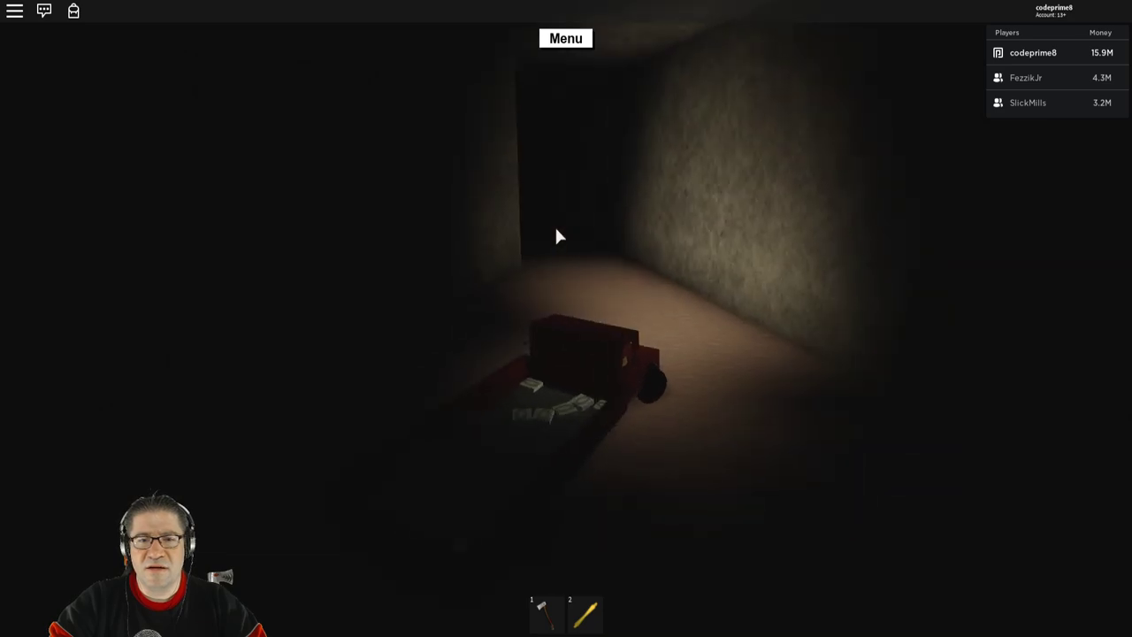
# Step: Keep steering around further corridor bends, deeper into the maze
pyautogui.press('w')
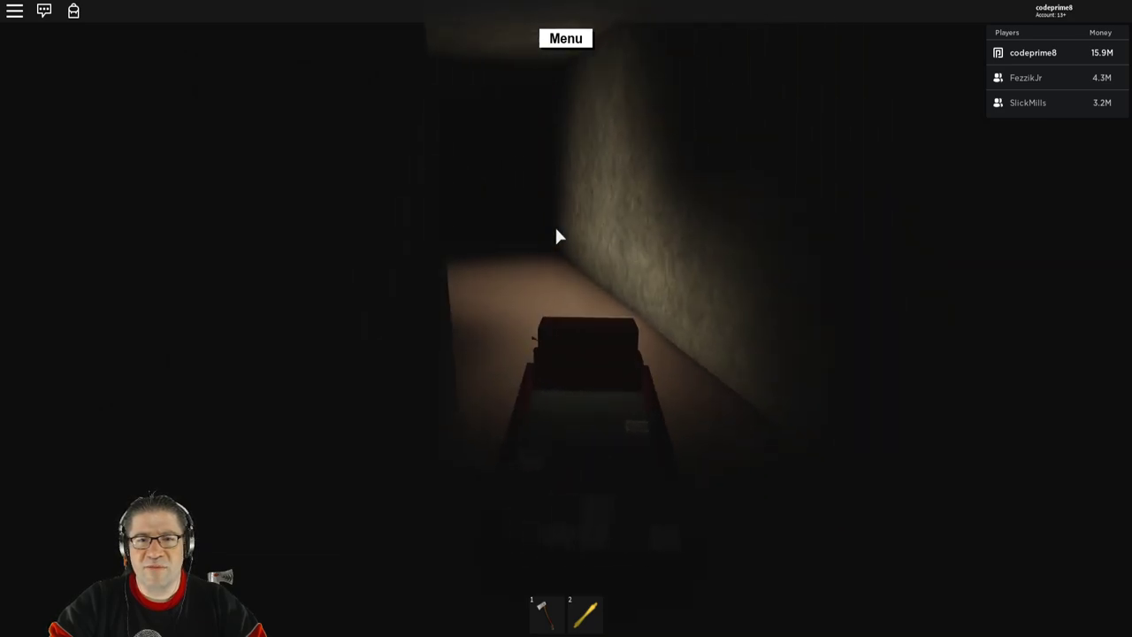
pyautogui.press('w')
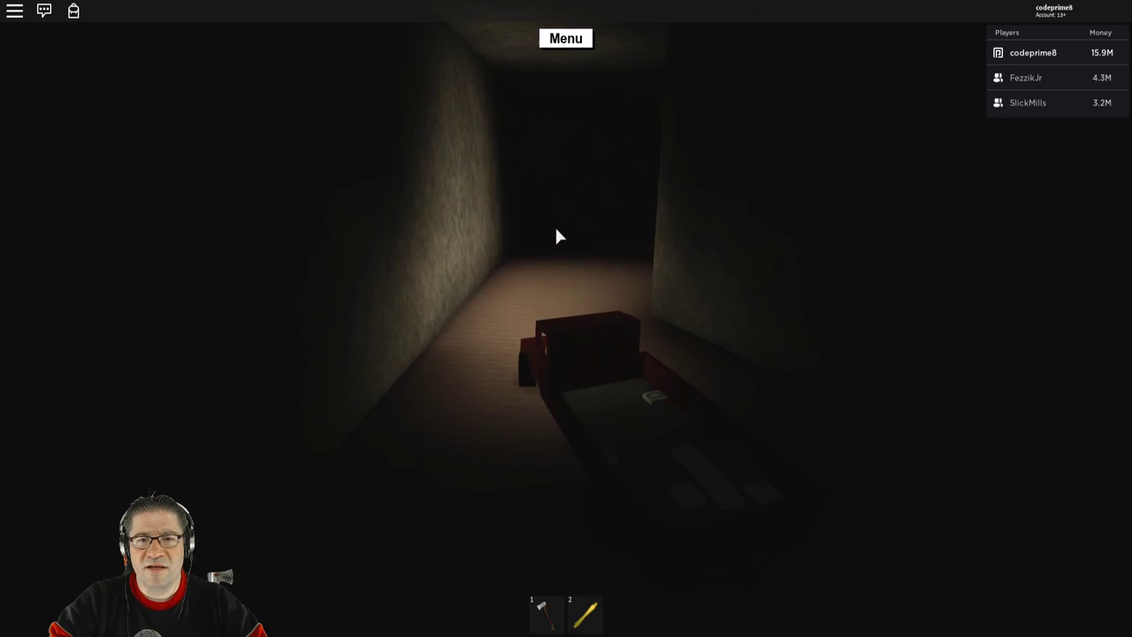
pyautogui.press('w')
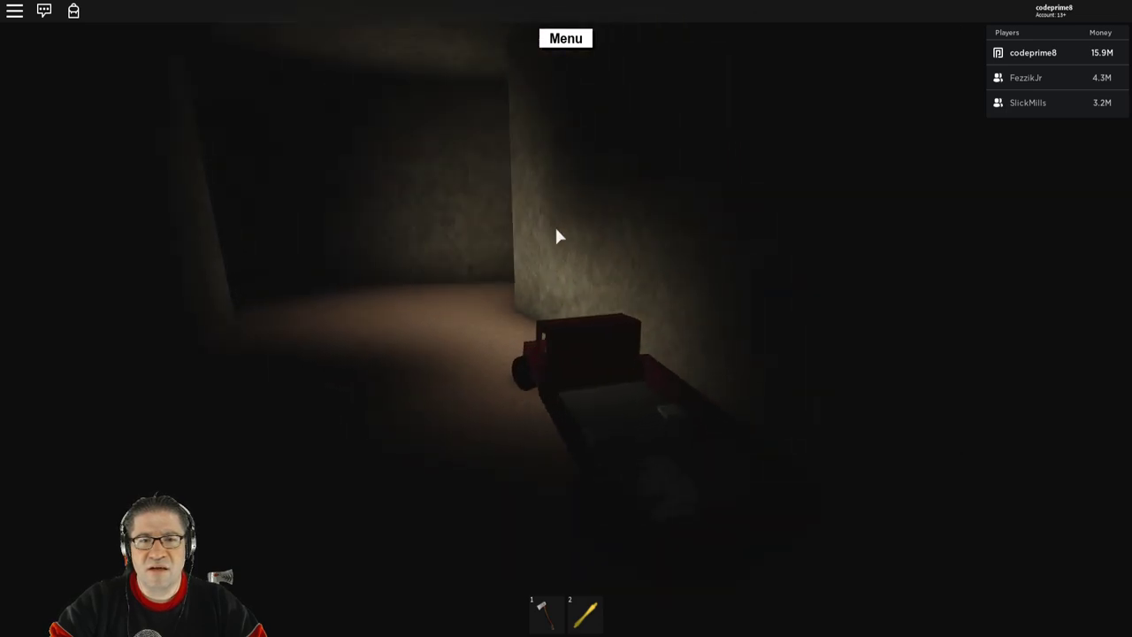
pyautogui.press('w')
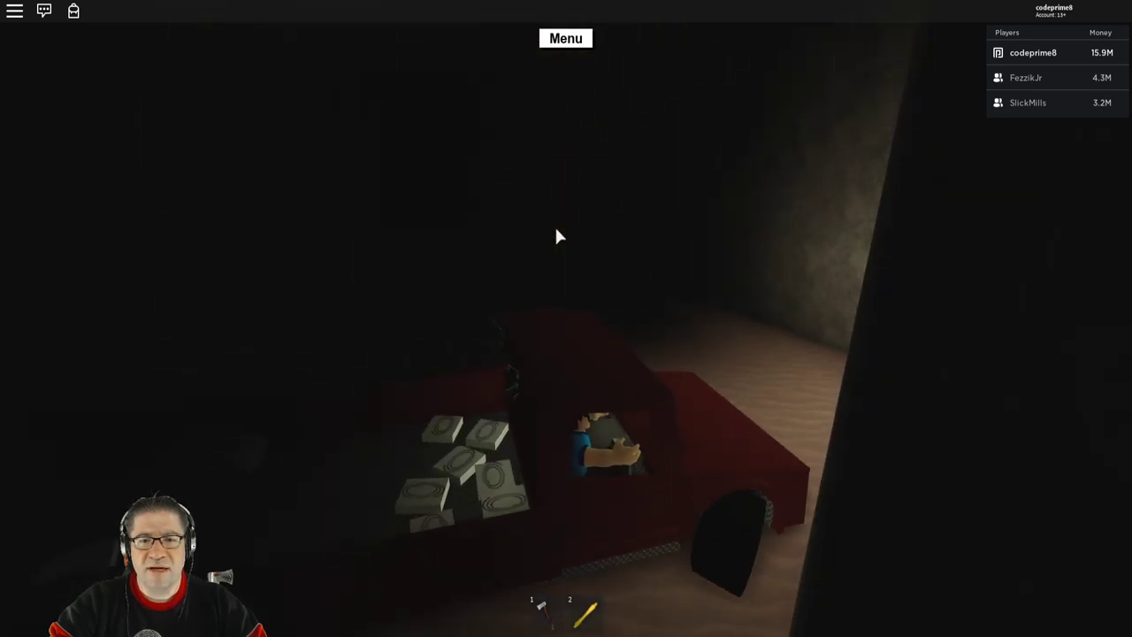
pyautogui.press('w')
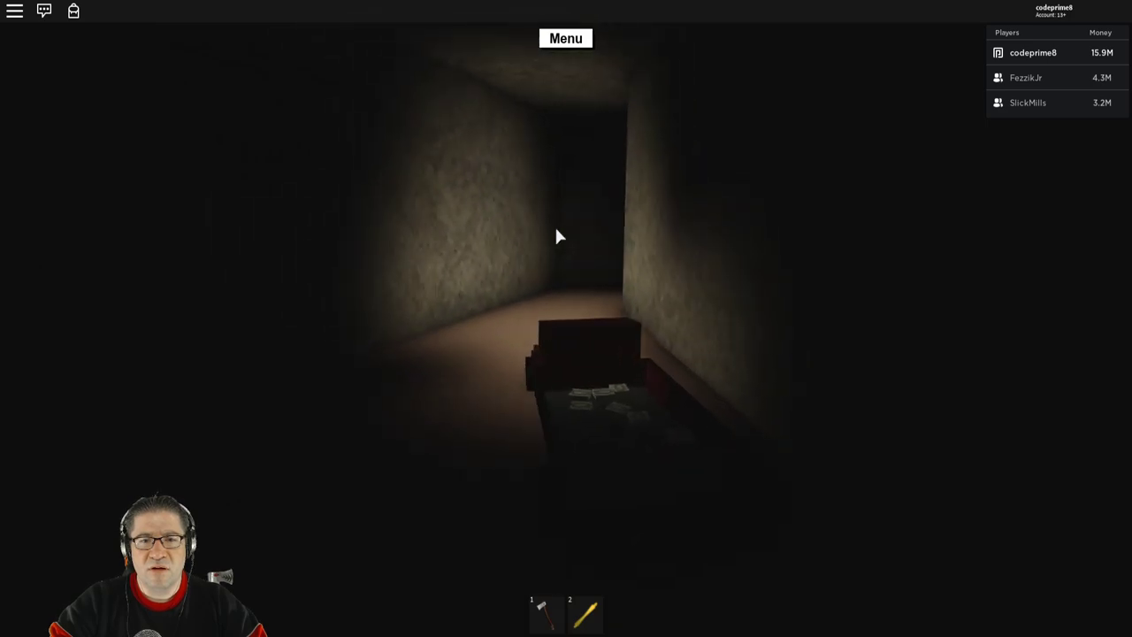
pyautogui.press('w')
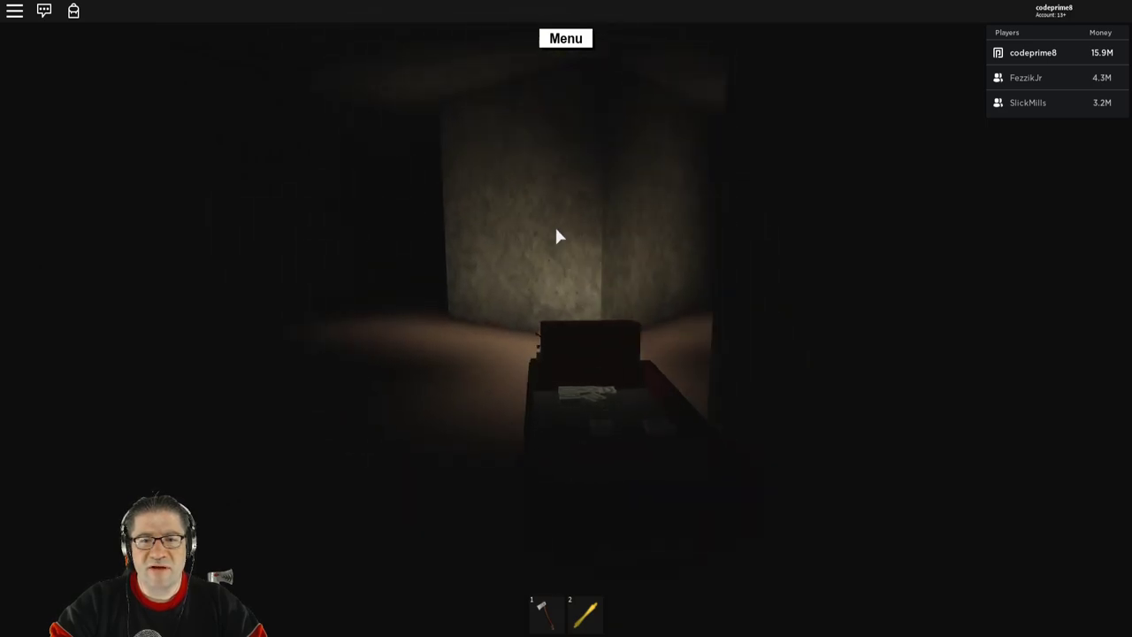
pyautogui.press('w')
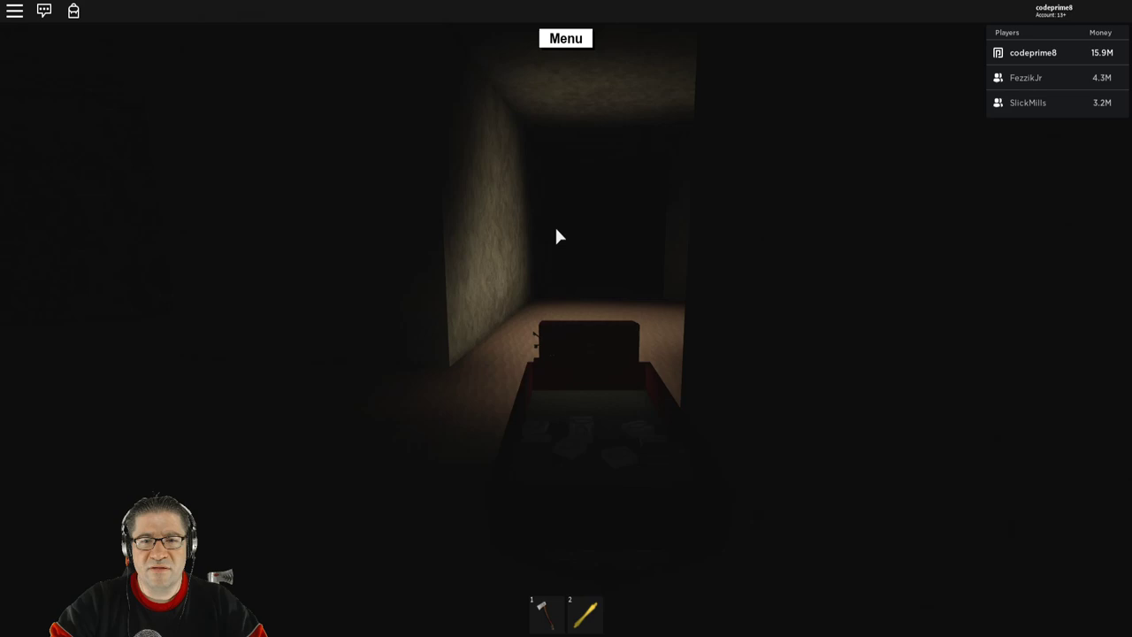
pyautogui.press('w')
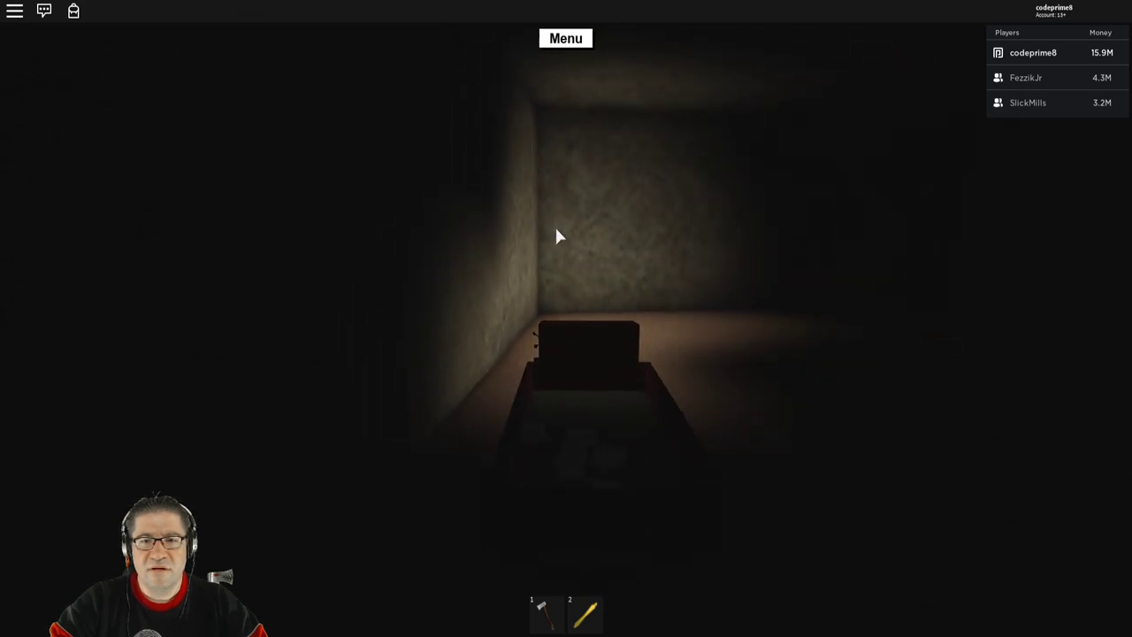
pyautogui.press('w')
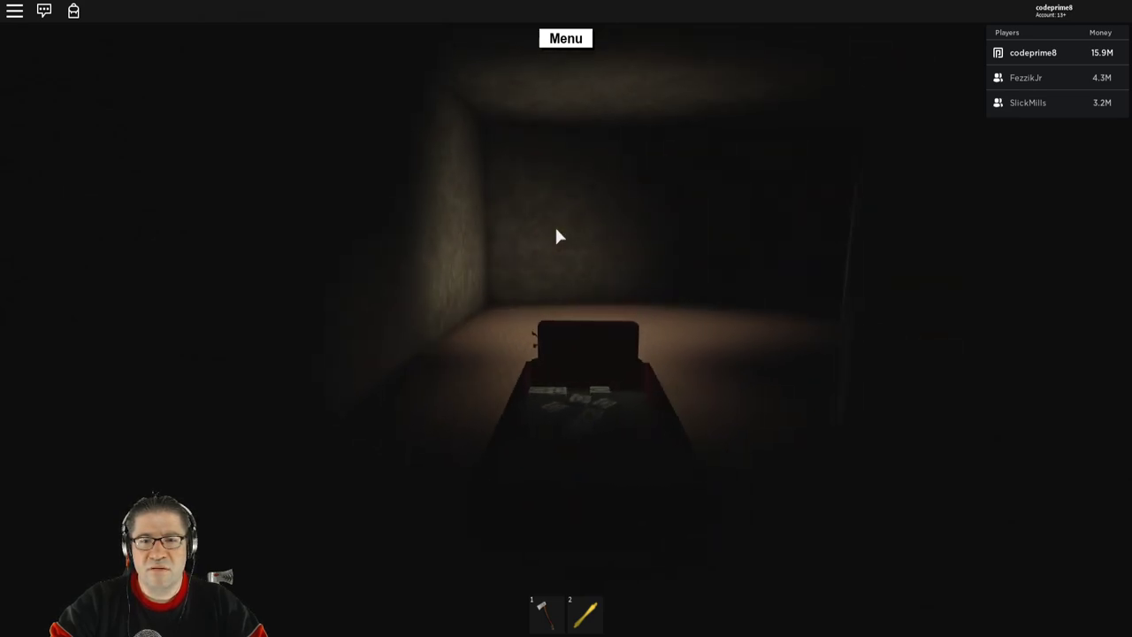
pyautogui.press('w')
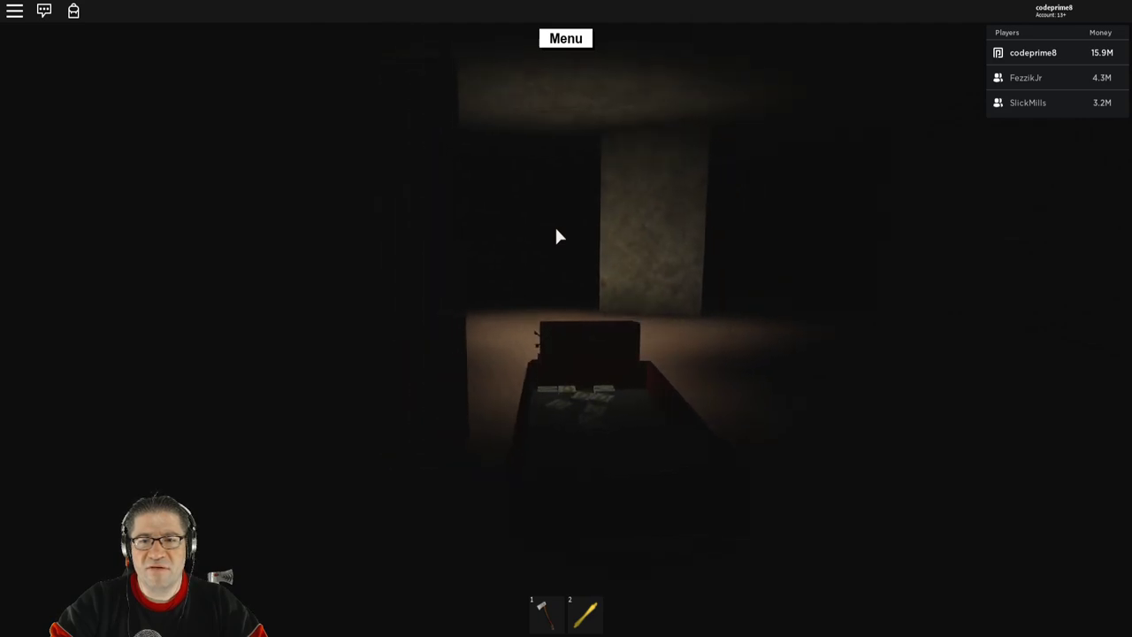
pyautogui.press('w')
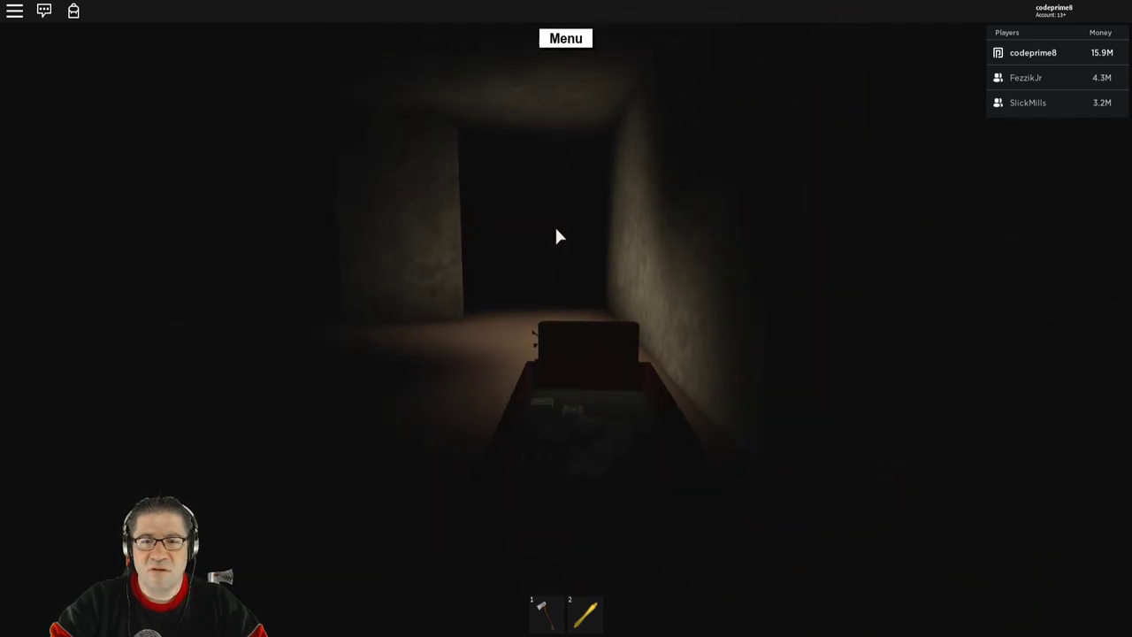
# Step: Drive past the pillar room and into the narrow corridor
pyautogui.press('w')
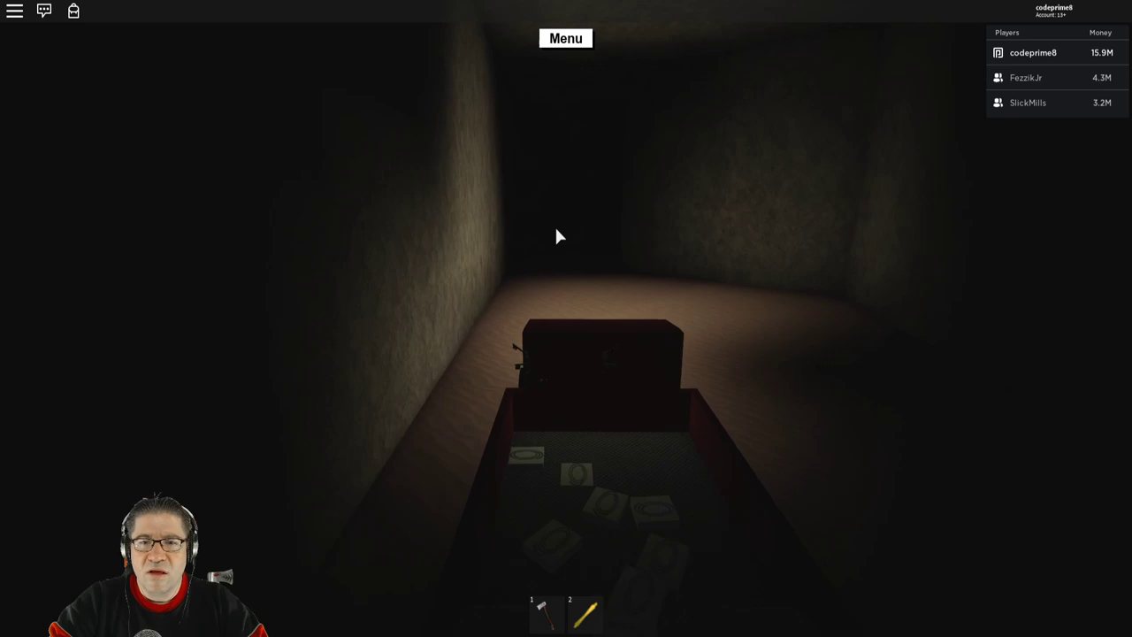
pyautogui.press('w')
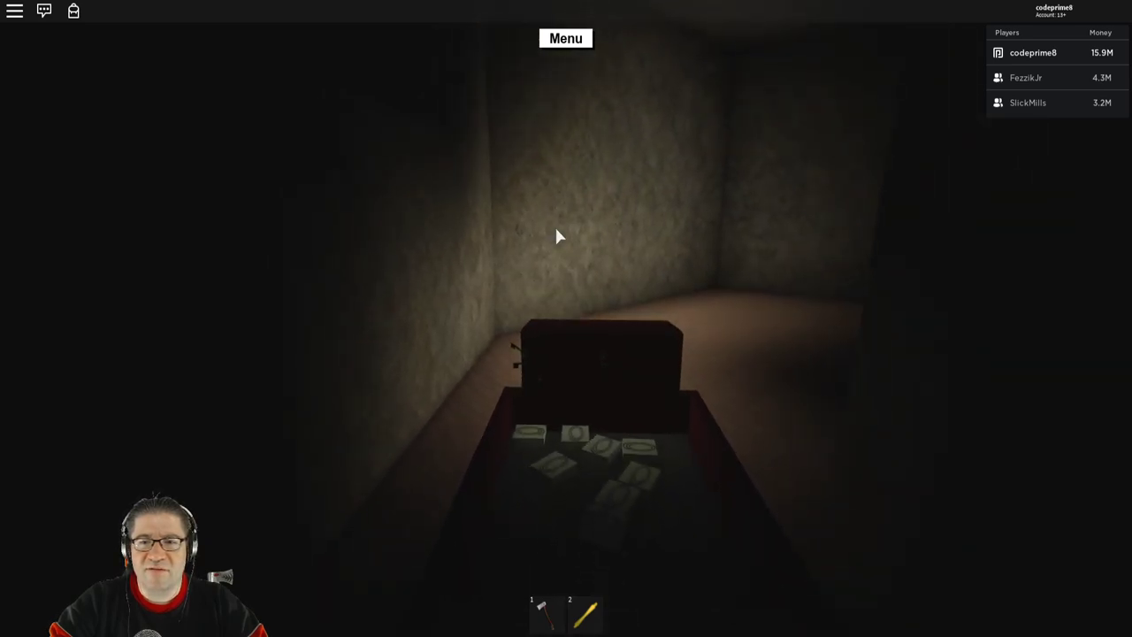
pyautogui.press('w')
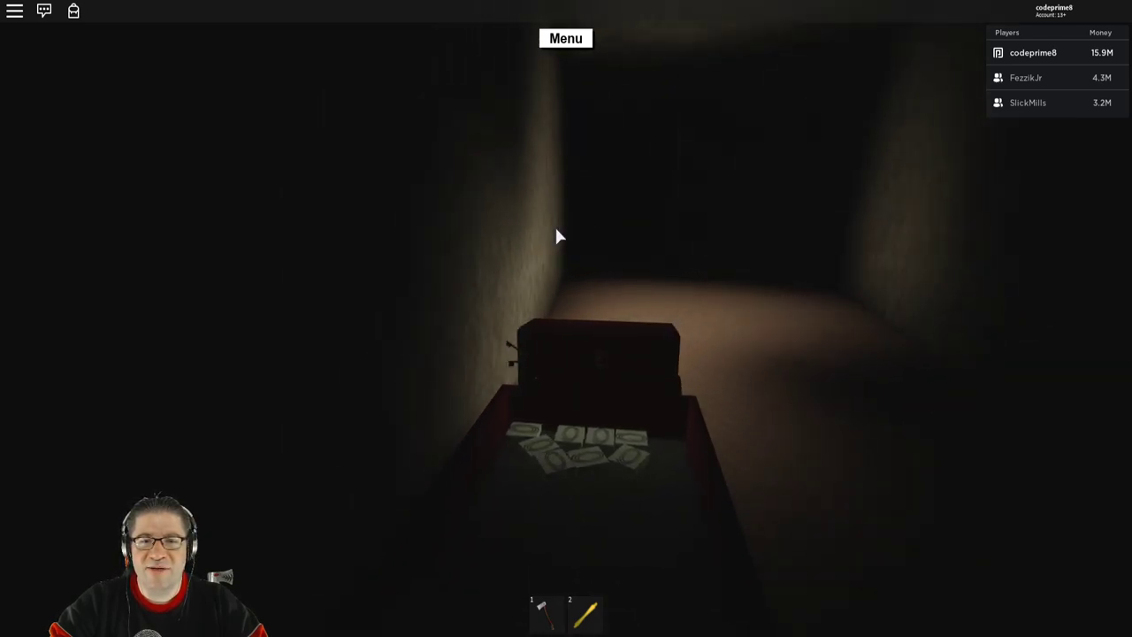
pyautogui.press('w')
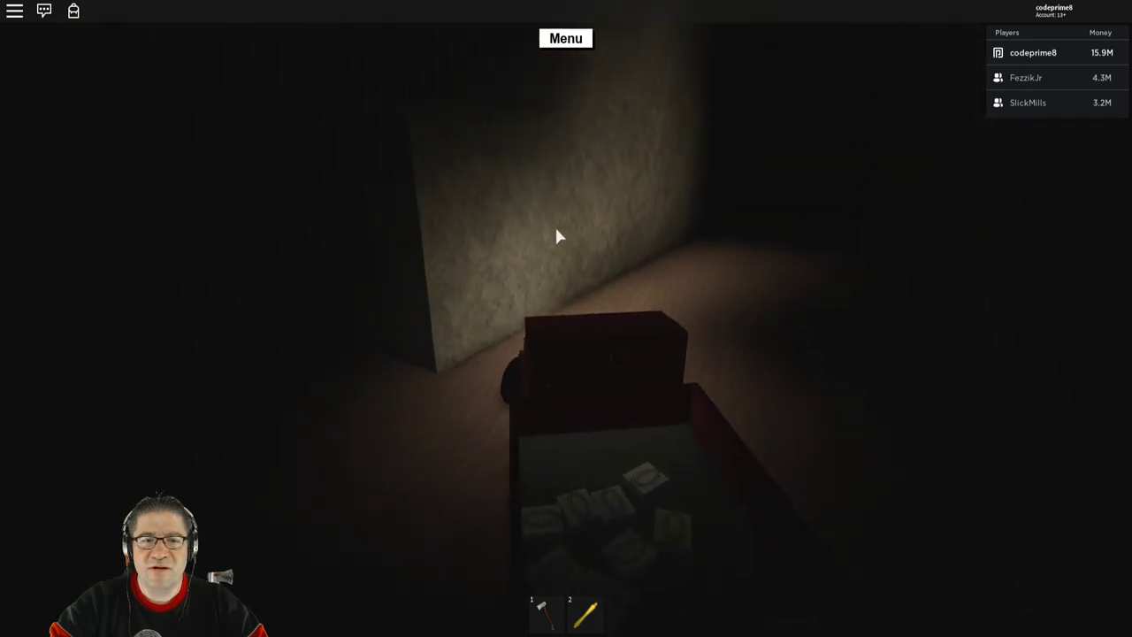
pyautogui.press('w')
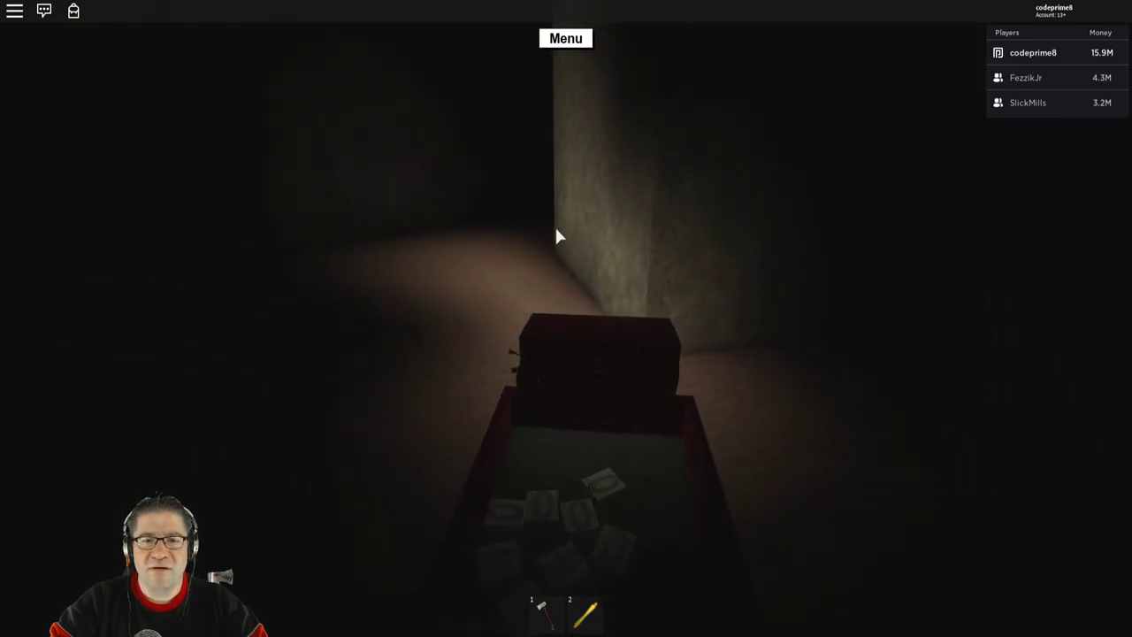
pyautogui.press('w')
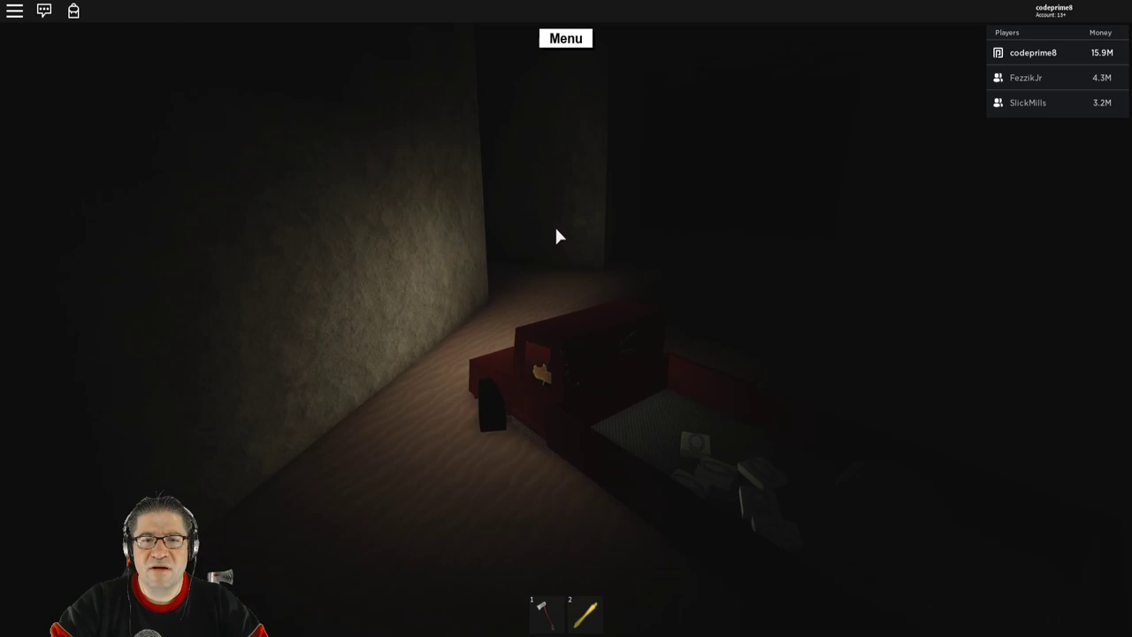
pyautogui.press('w')
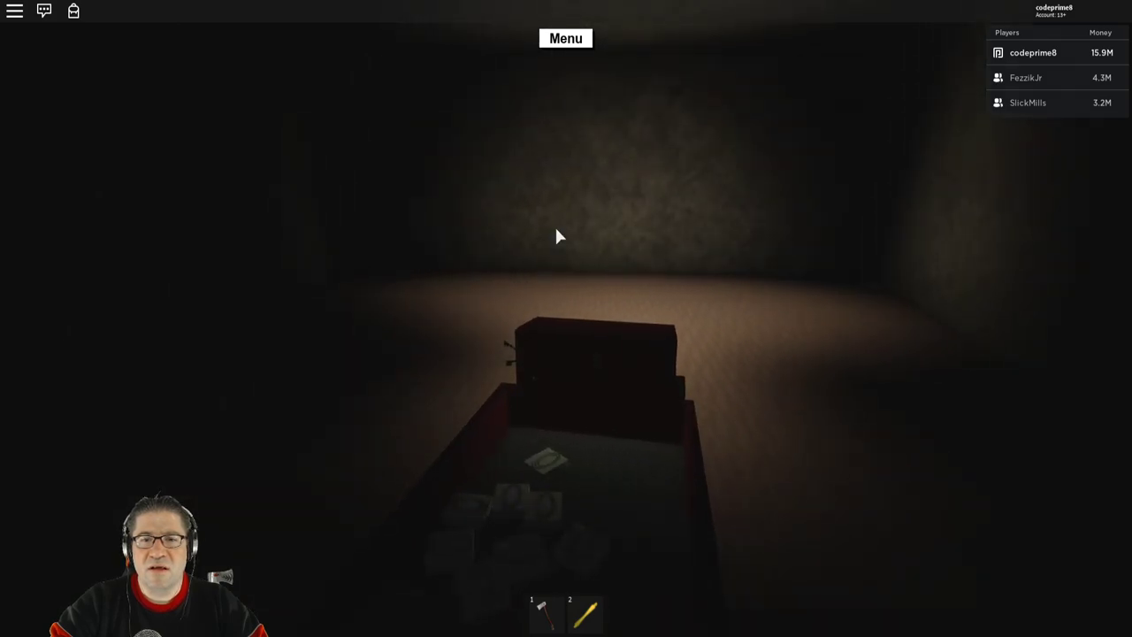
pyautogui.press('w')
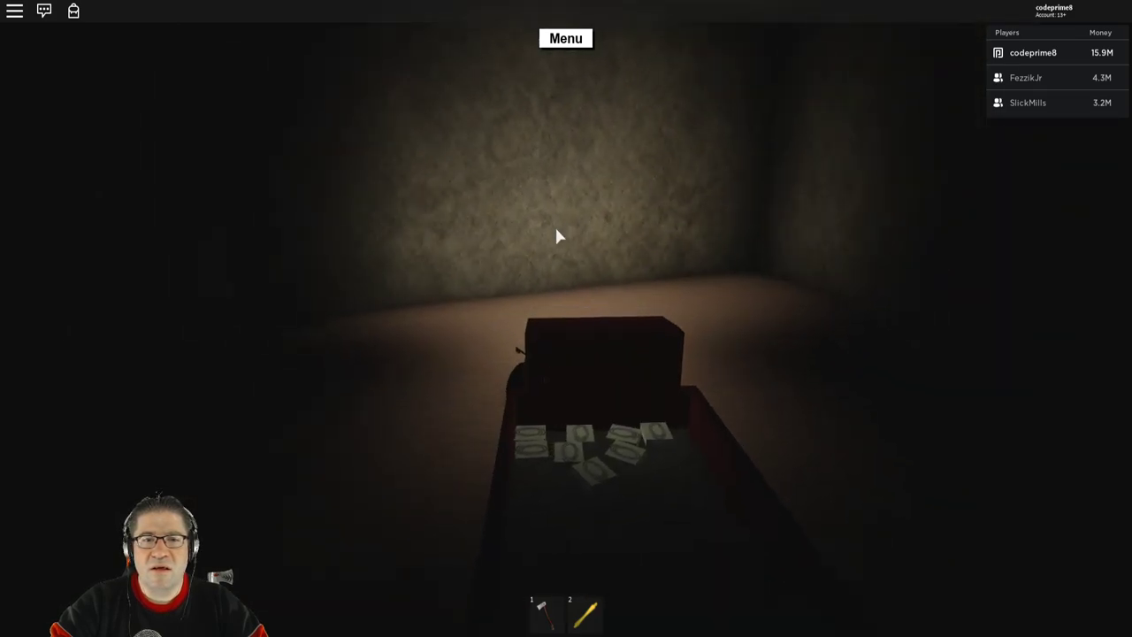
pyautogui.press('w')
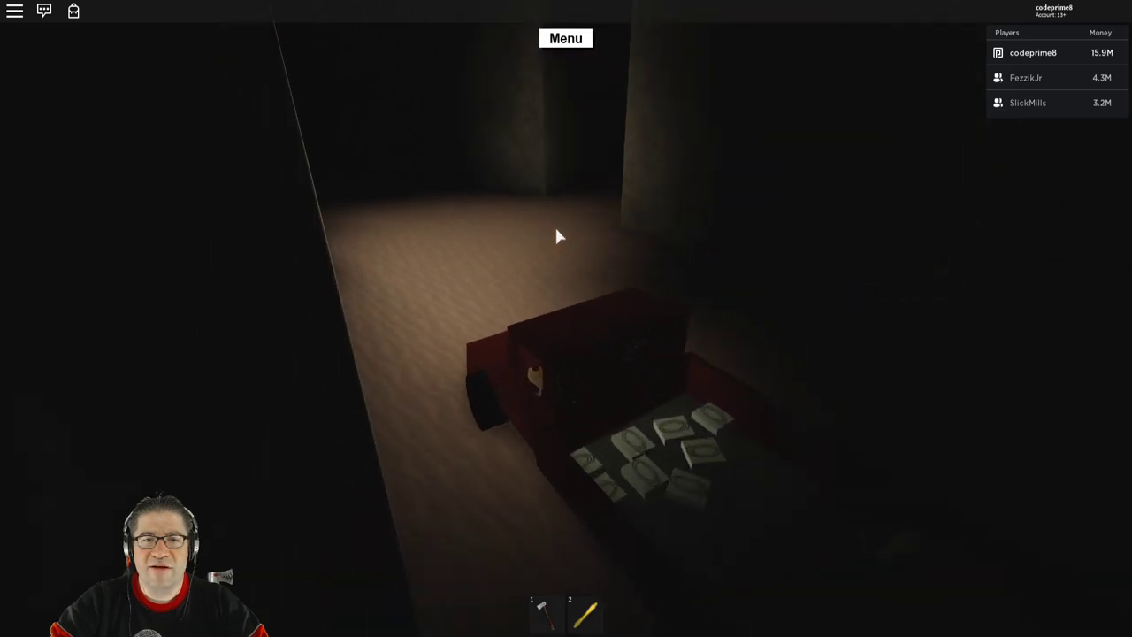
pyautogui.press('w')
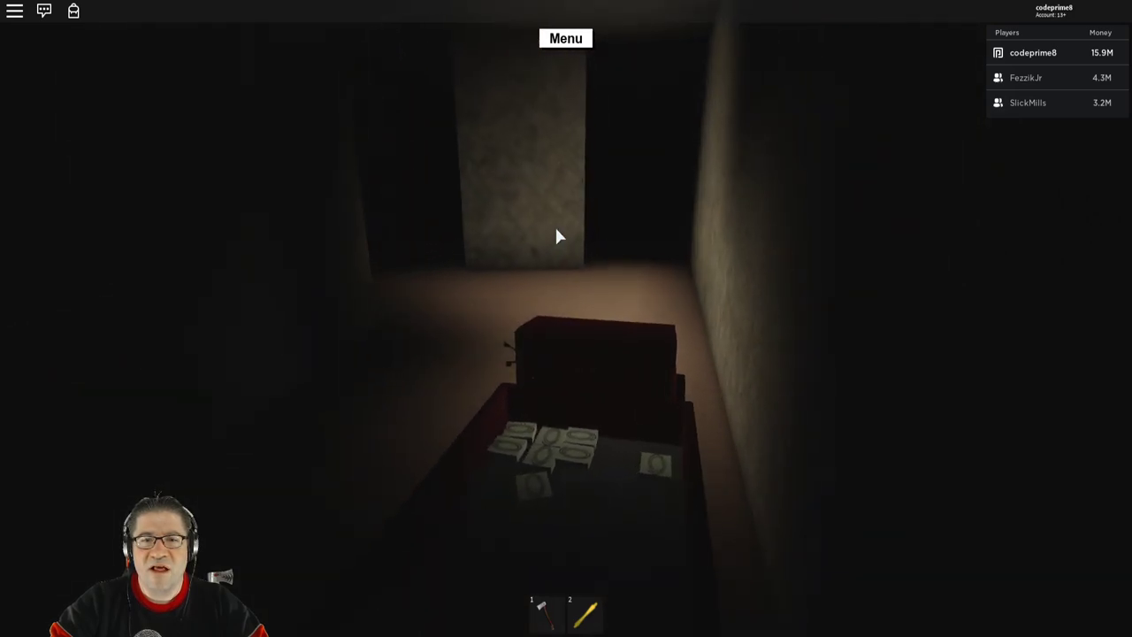
pyautogui.press('w')
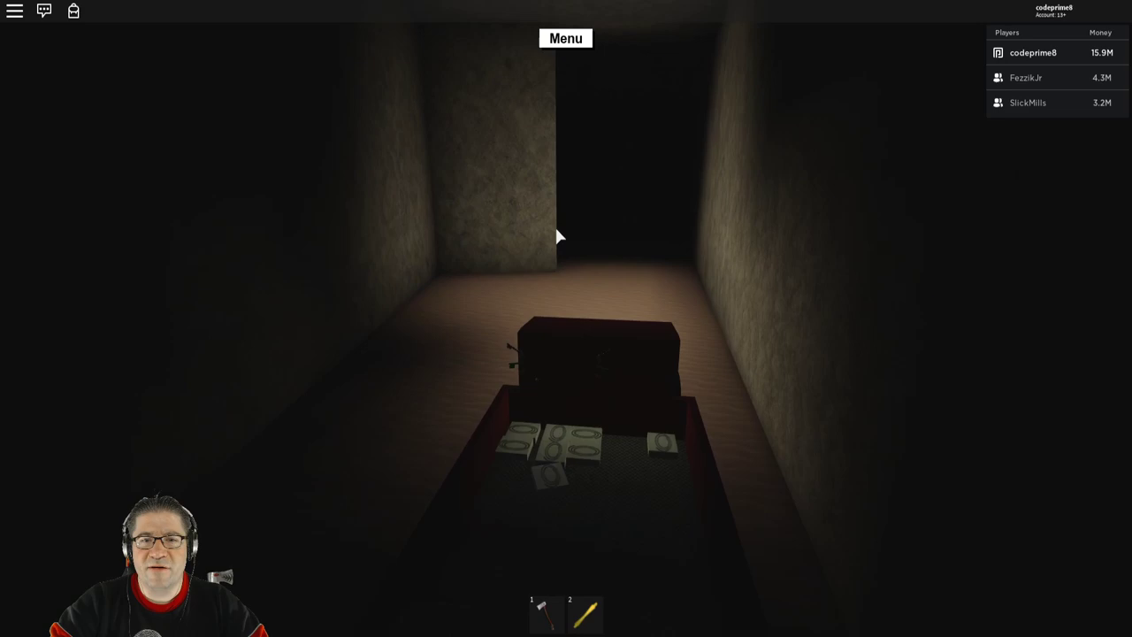
# Step: Follow the walls out of the narrow corridor and deeper into the maze
pyautogui.press('w')
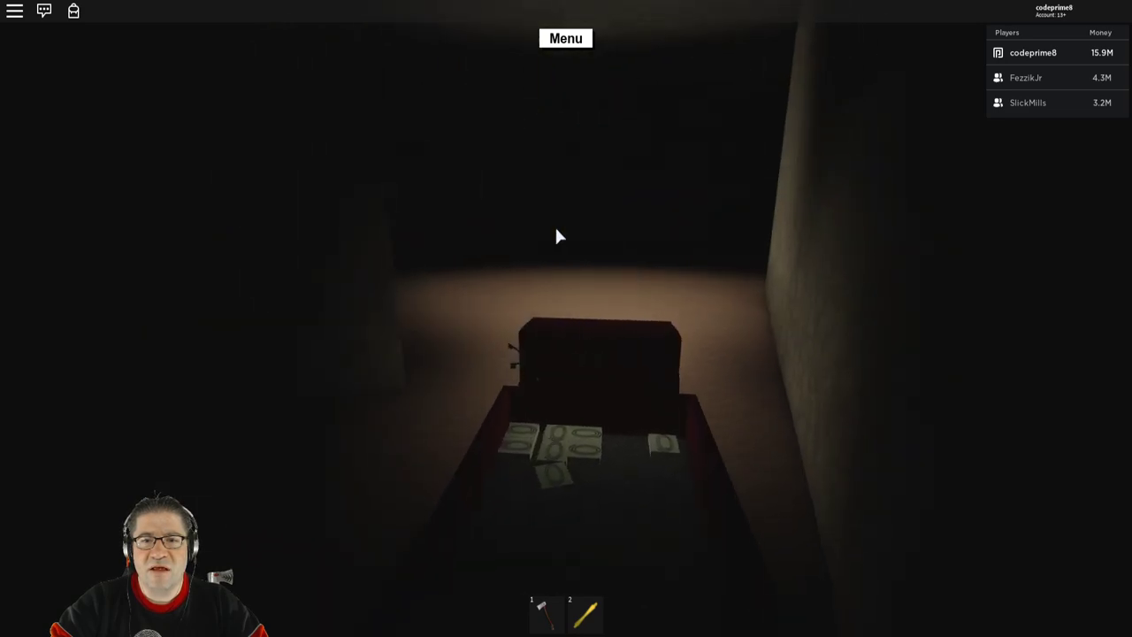
pyautogui.press('w')
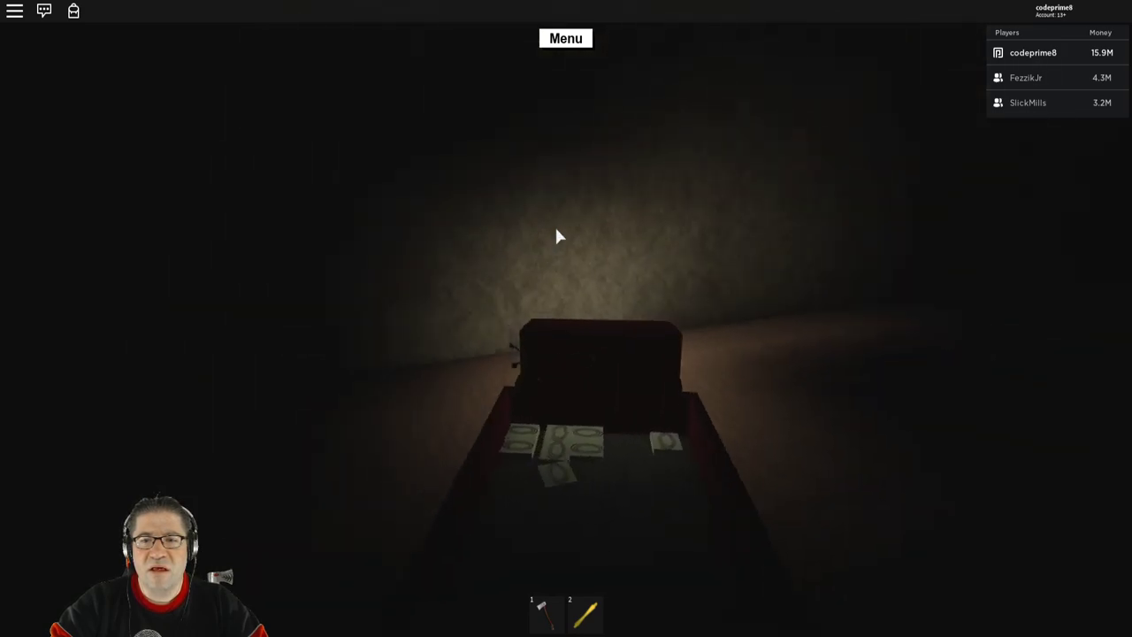
pyautogui.press('w')
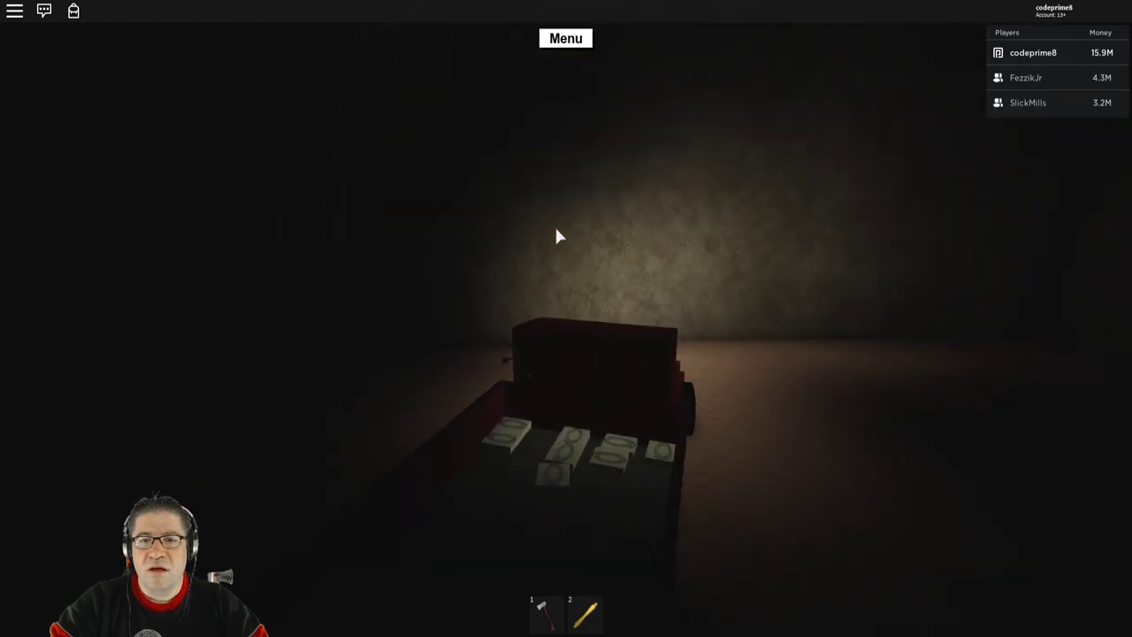
pyautogui.press('w')
pyautogui.press('w')
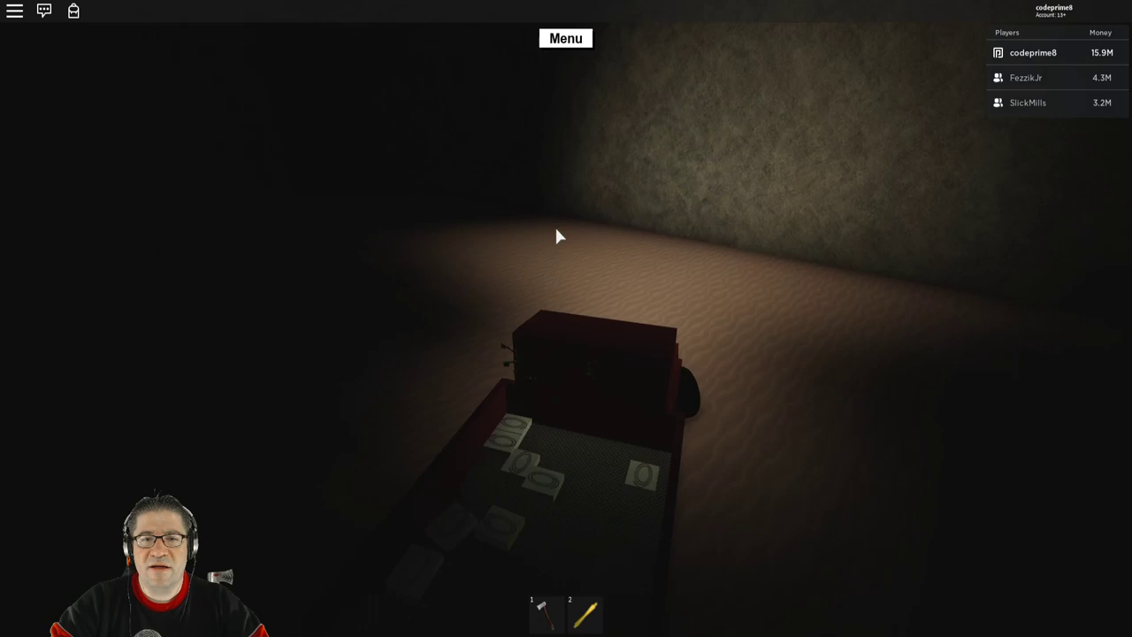
pyautogui.press('w')
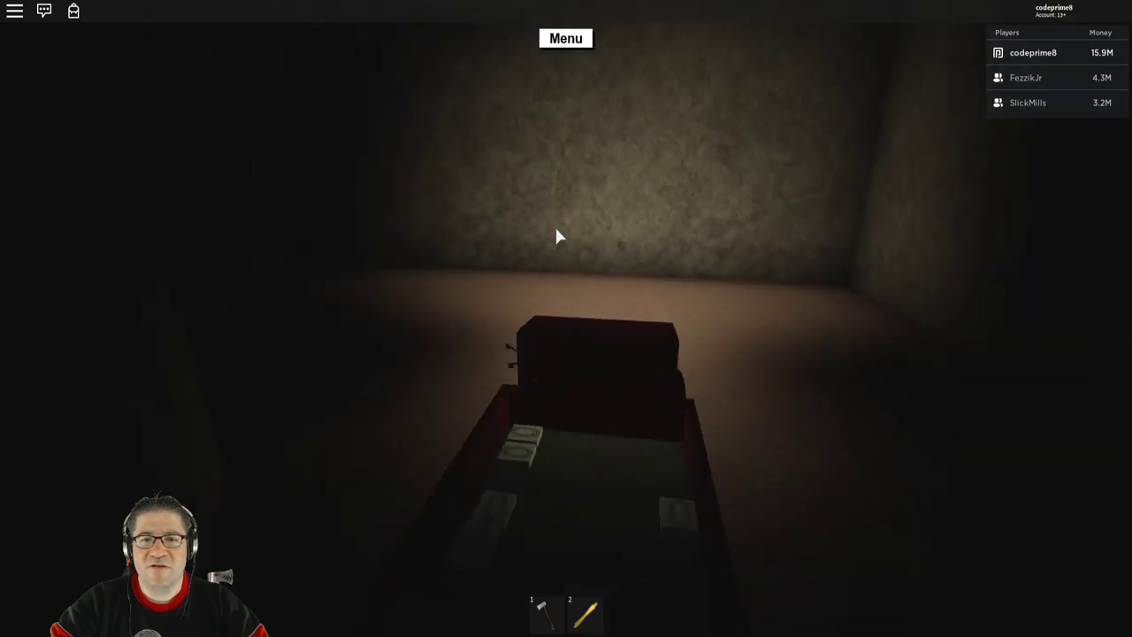
pyautogui.press('a')
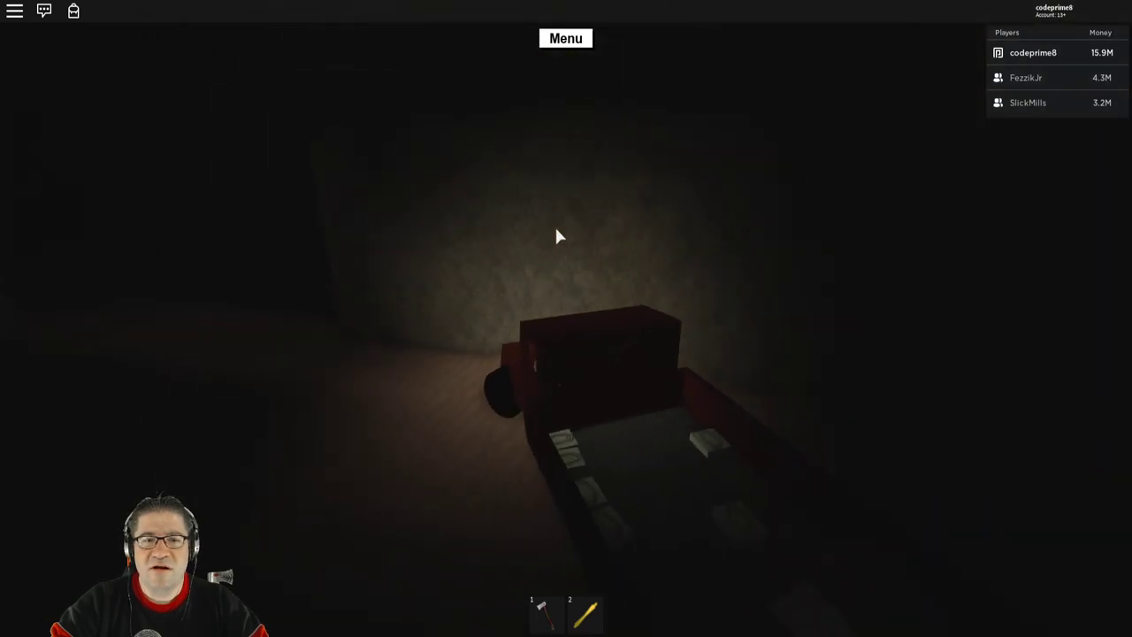
pyautogui.press('w')
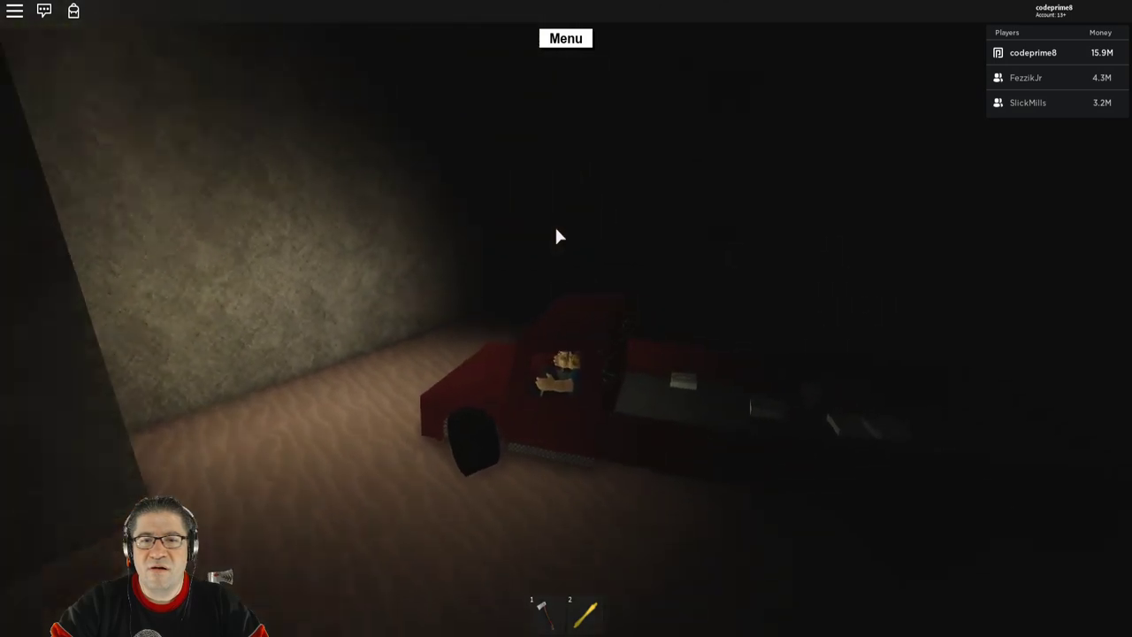
pyautogui.press('w')
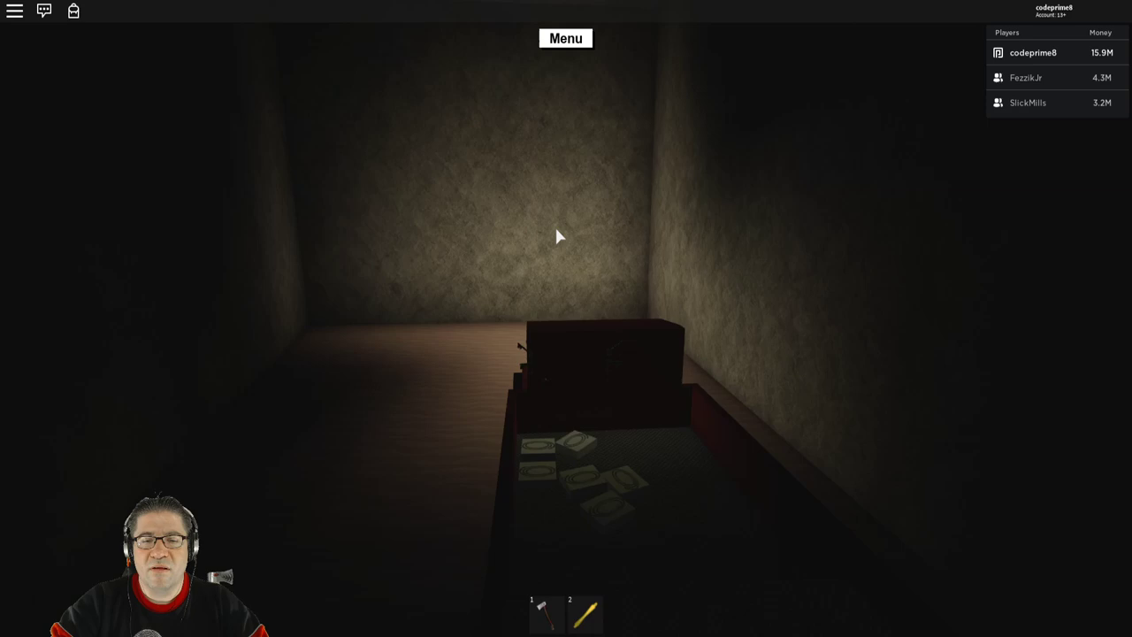
pyautogui.press('a')
pyautogui.press('w')
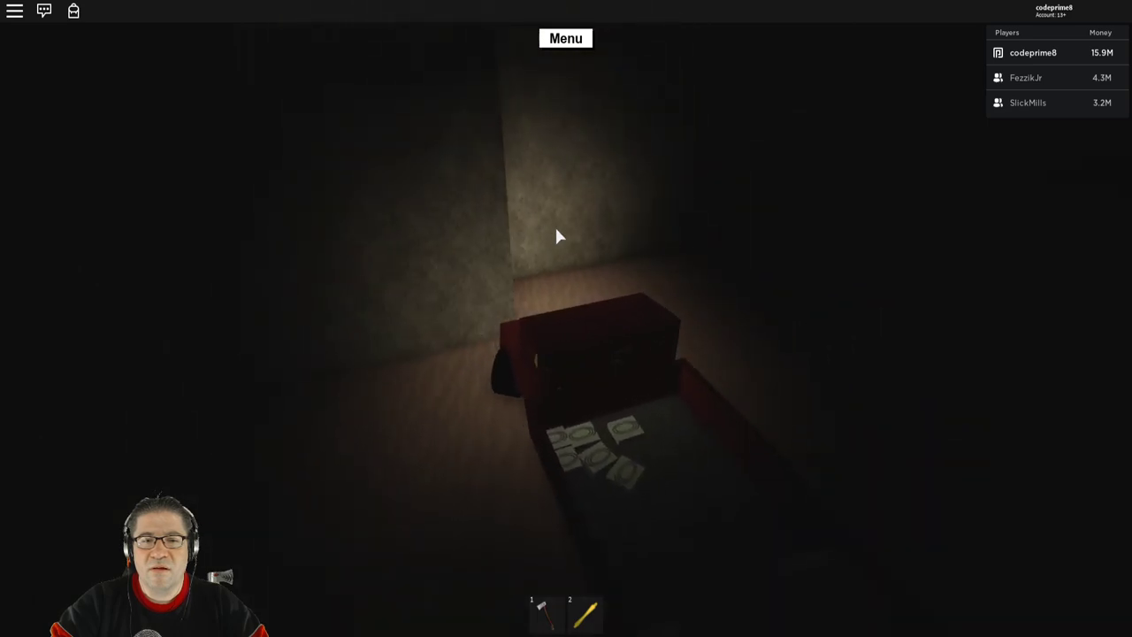
# Step: Cross the dark room and pass through its doorway into the next corridors
pyautogui.press('w')
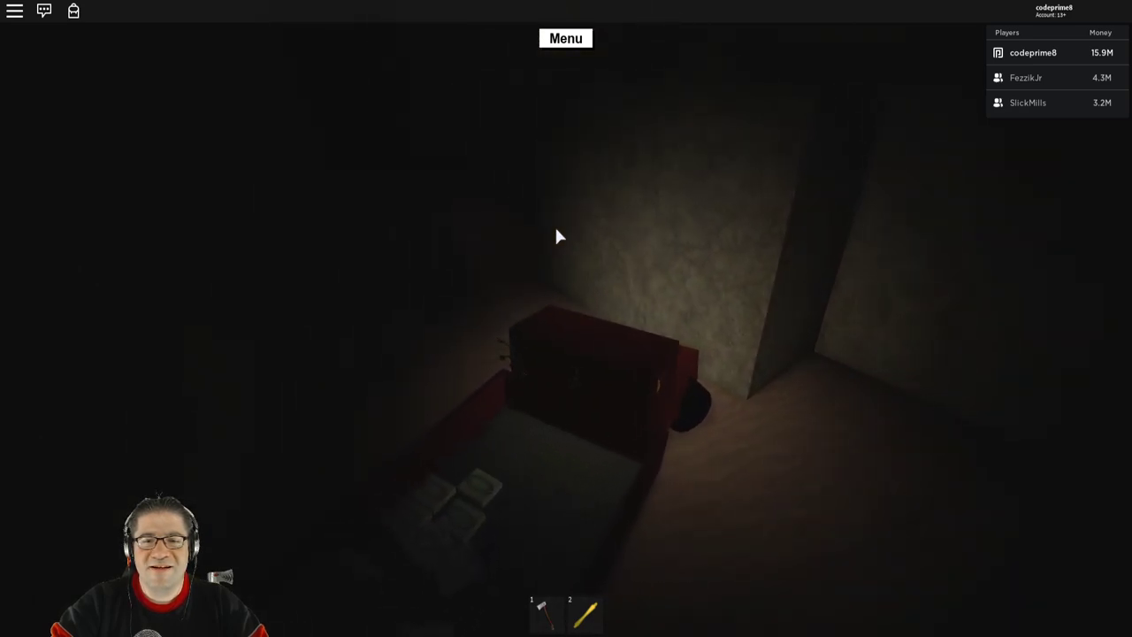
pyautogui.press('w')
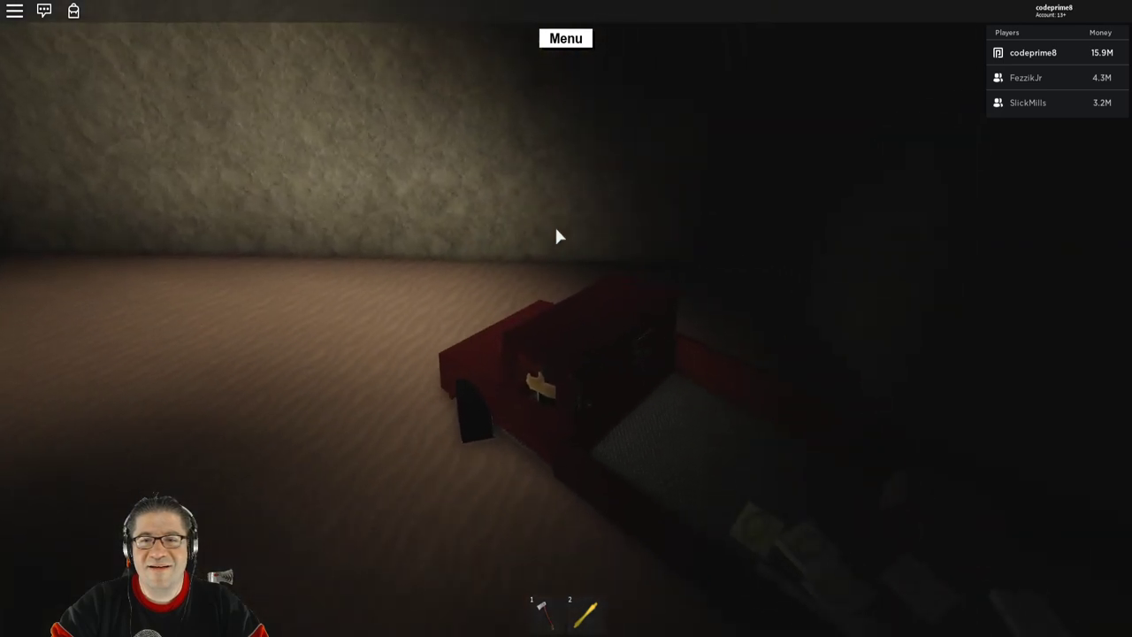
pyautogui.press('w')
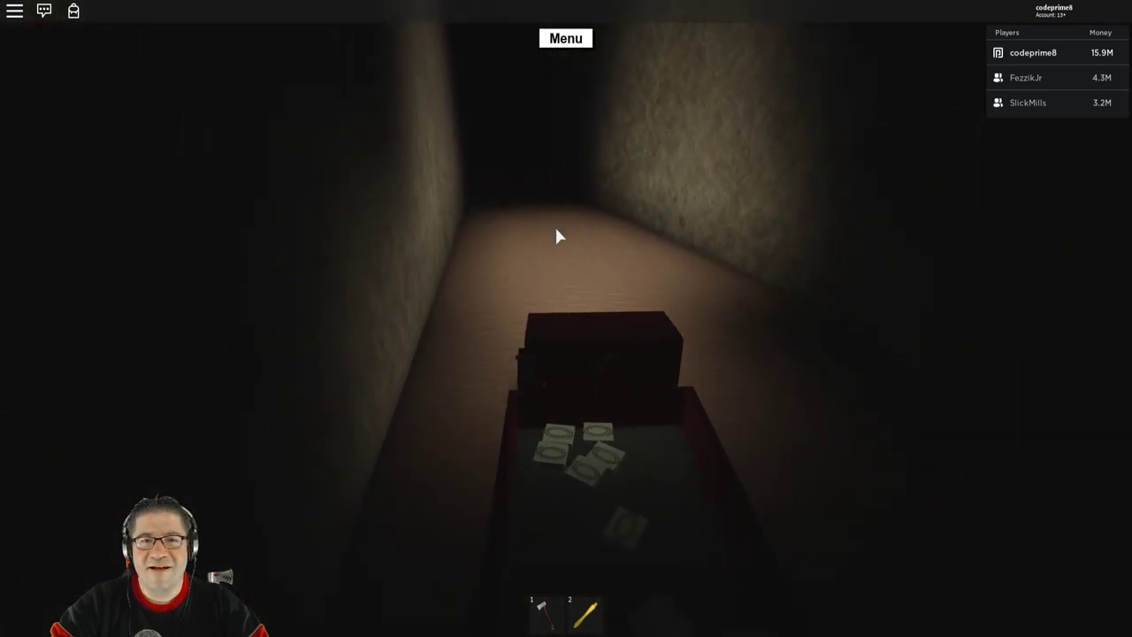
pyautogui.press('w')
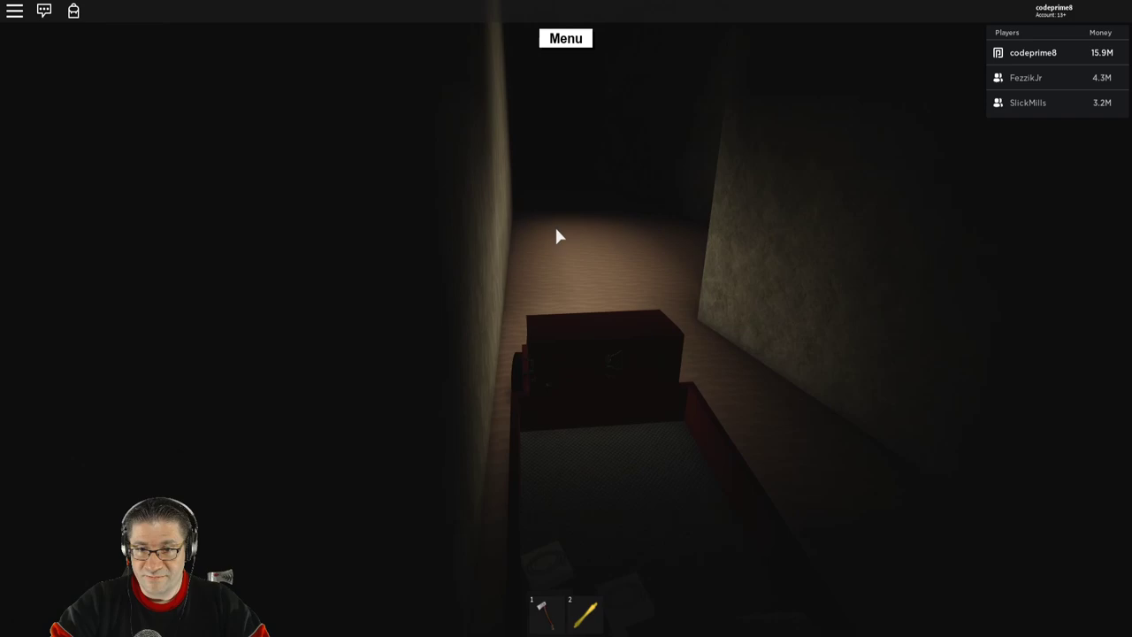
pyautogui.press('w')
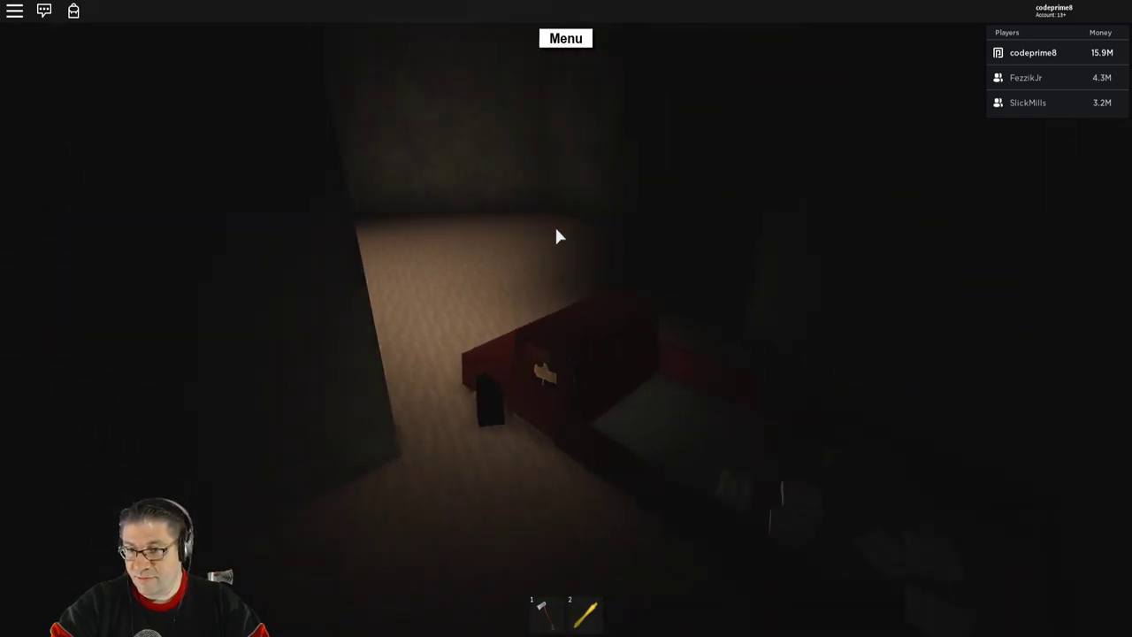
pyautogui.press('w')
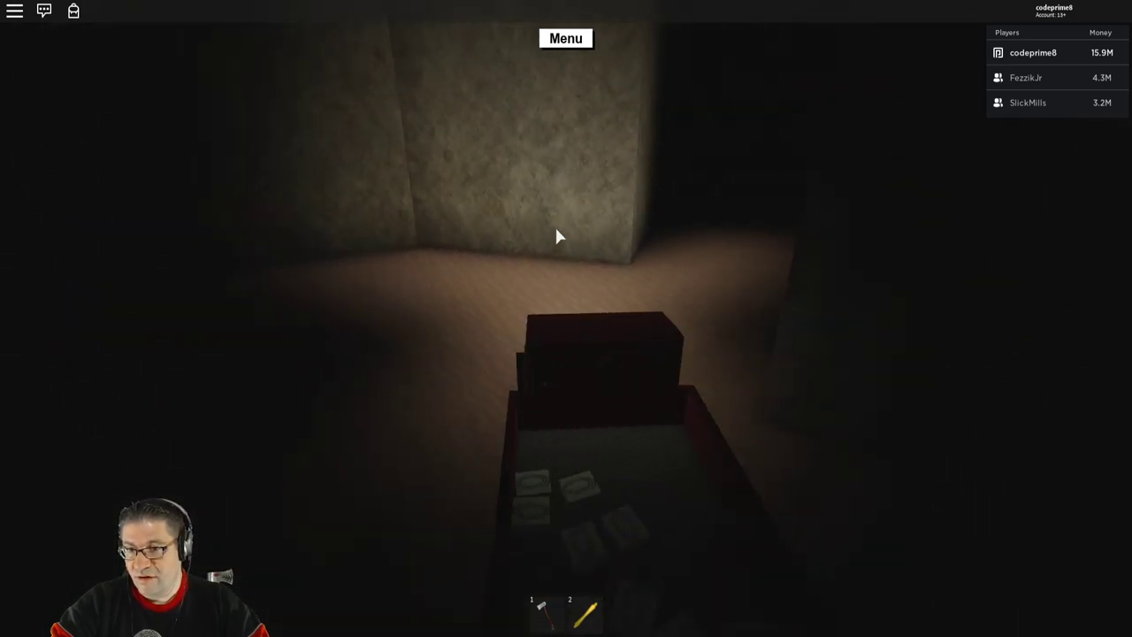
pyautogui.press('w')
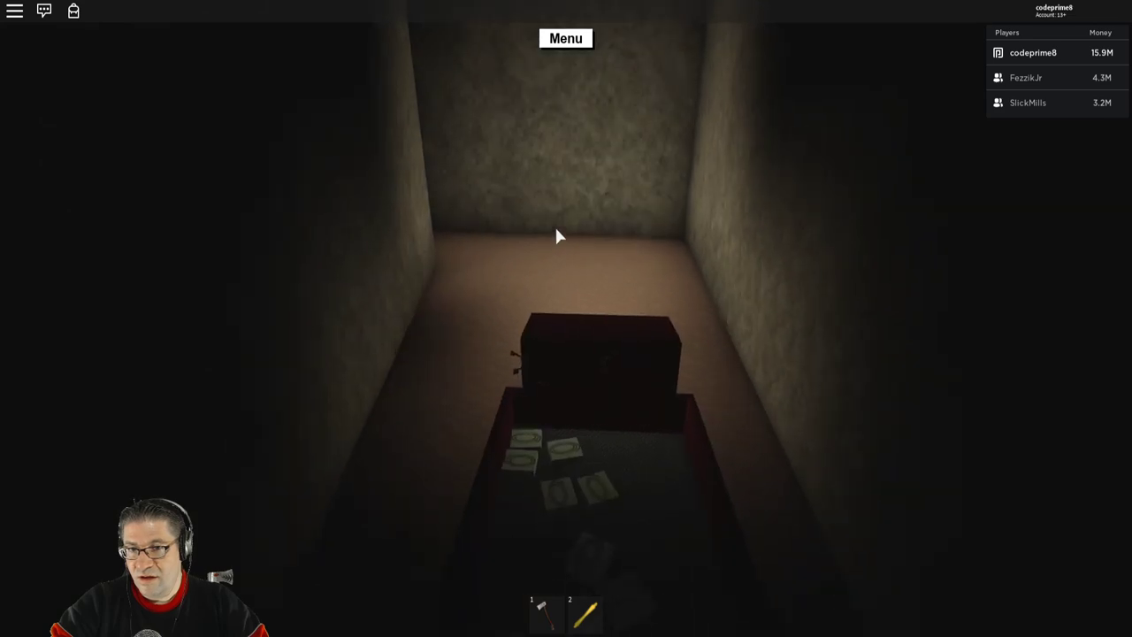
pyautogui.press('w')
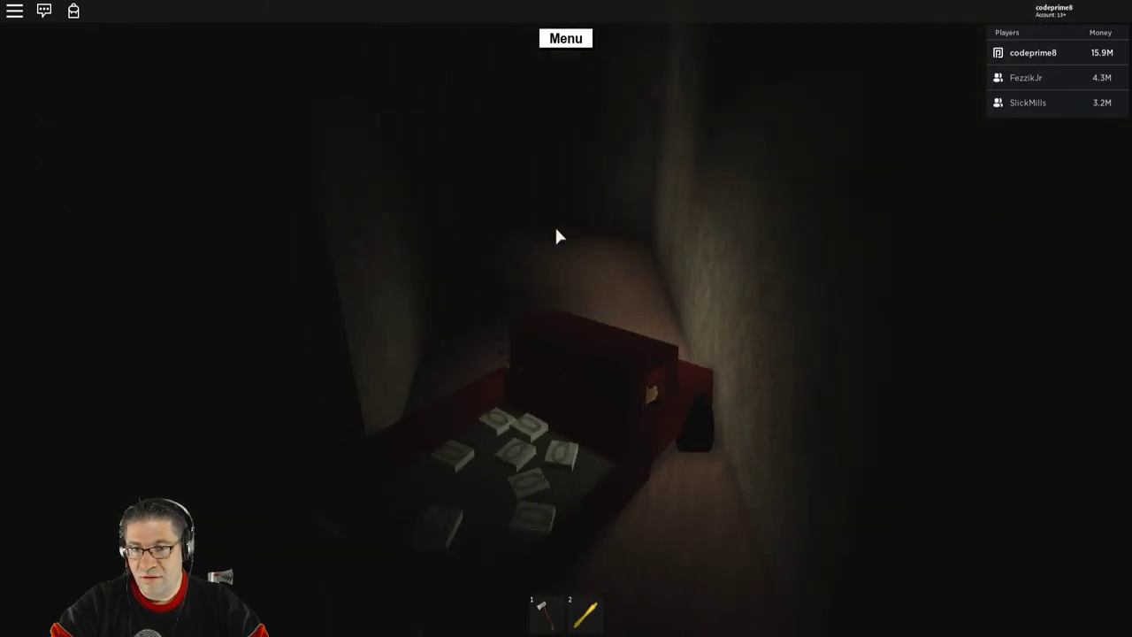
pyautogui.press('w')
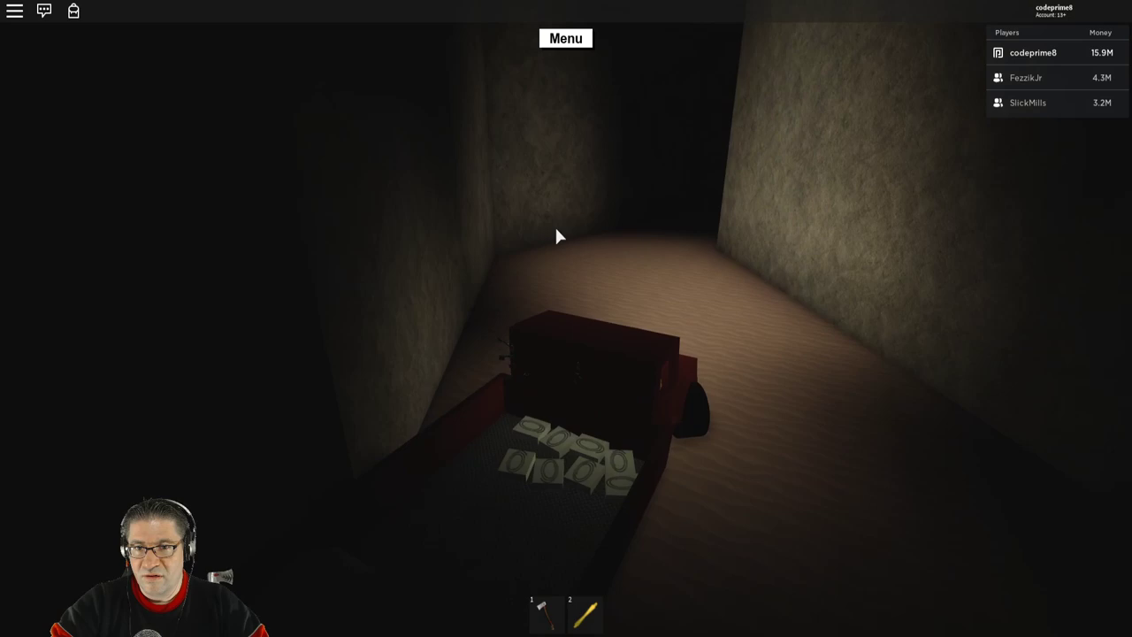
pyautogui.press('w')
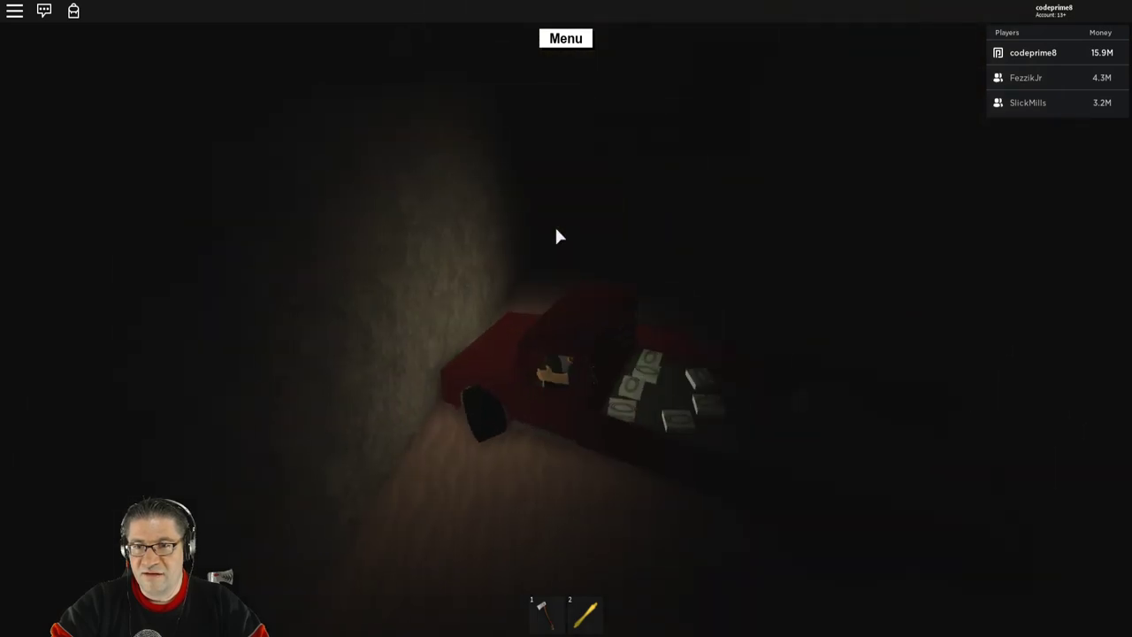
pyautogui.press('w')
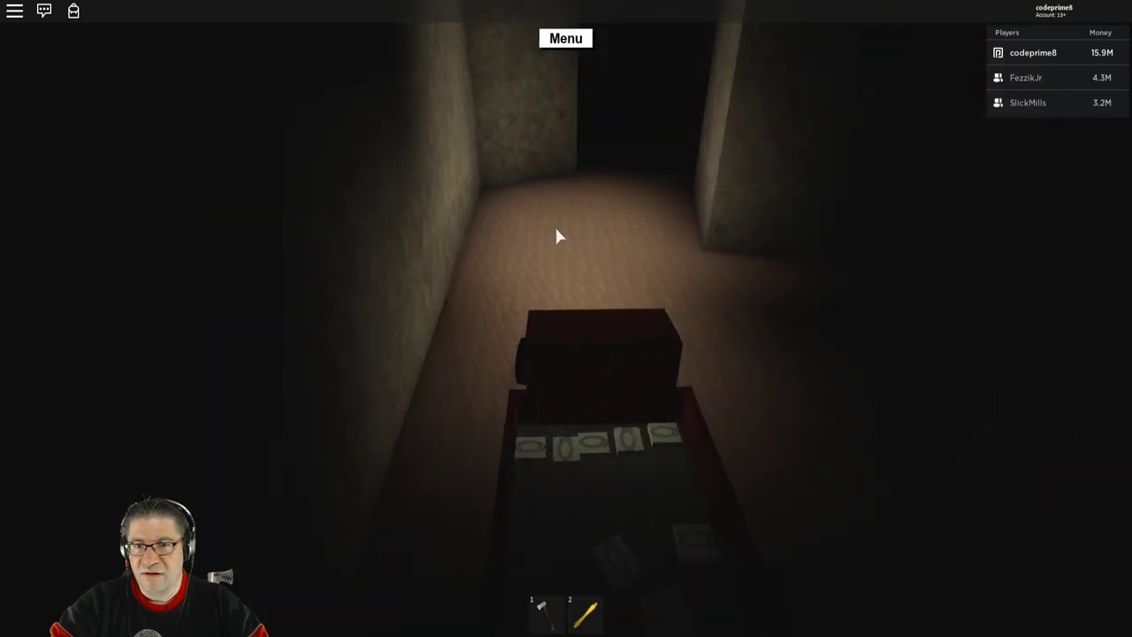
# Step: Wind through the final corridor bends toward the glowing blue trees
pyautogui.press('w')
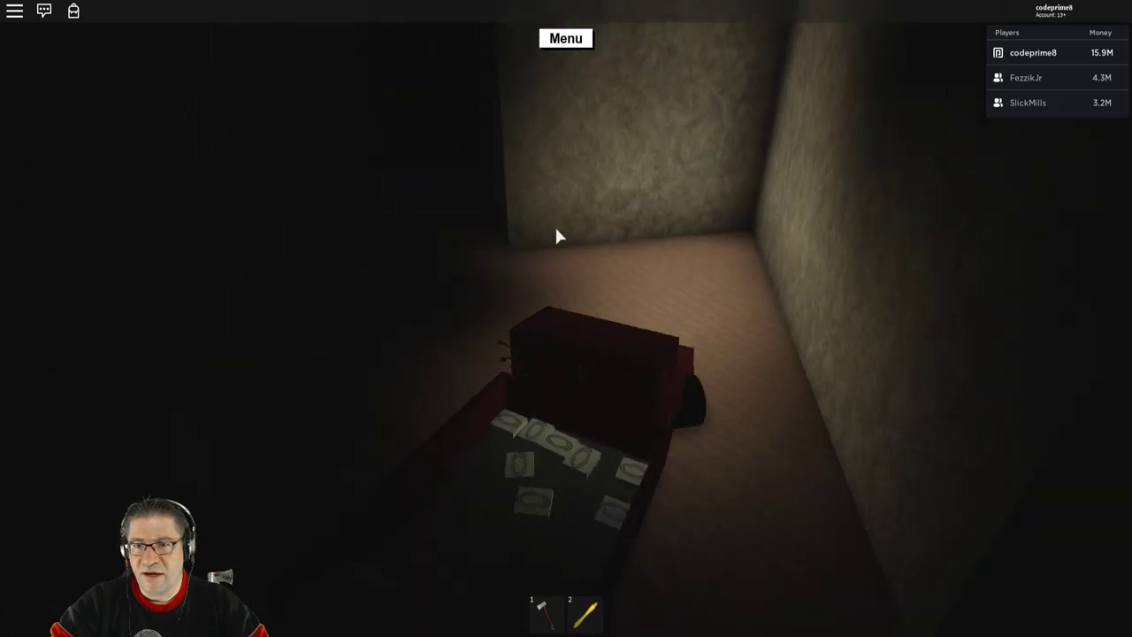
pyautogui.press('w')
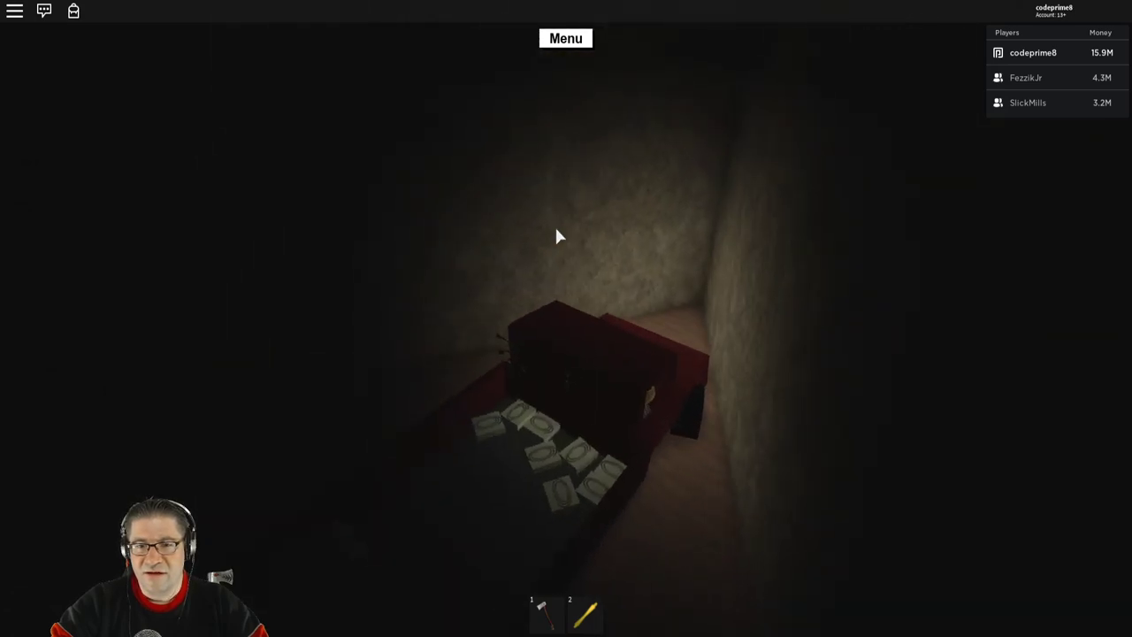
pyautogui.press('w')
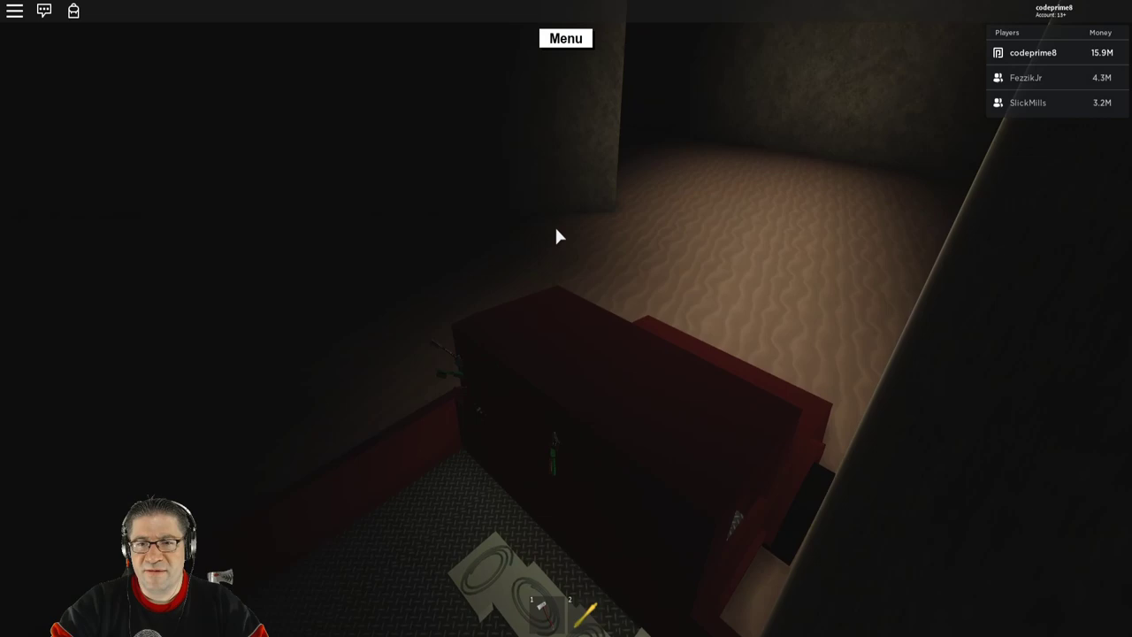
pyautogui.press('w')
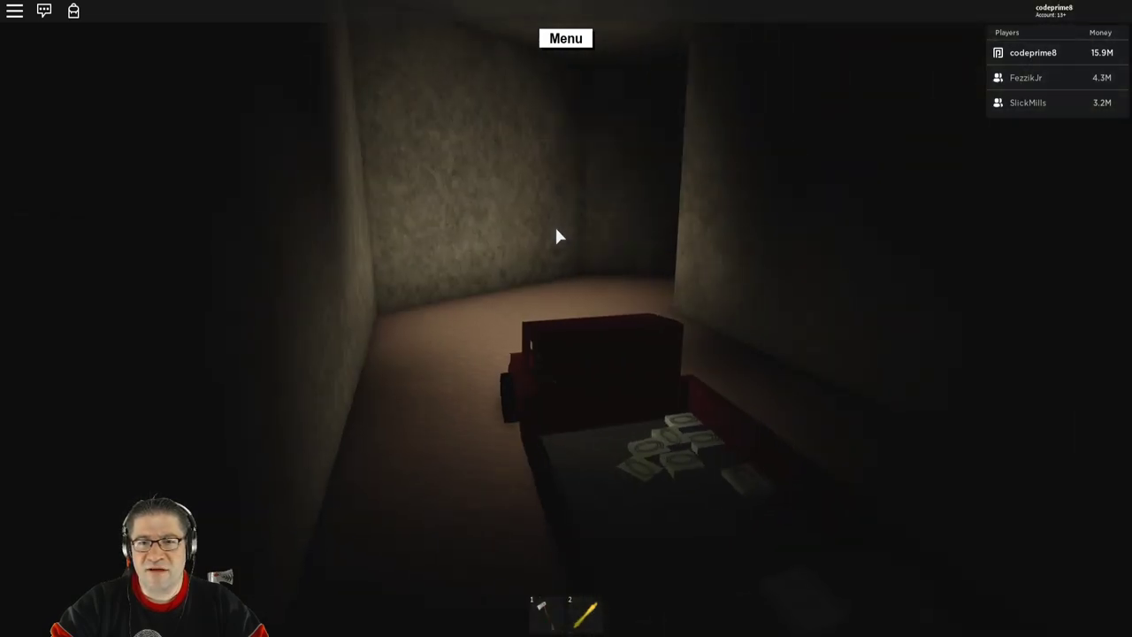
pyautogui.press('w')
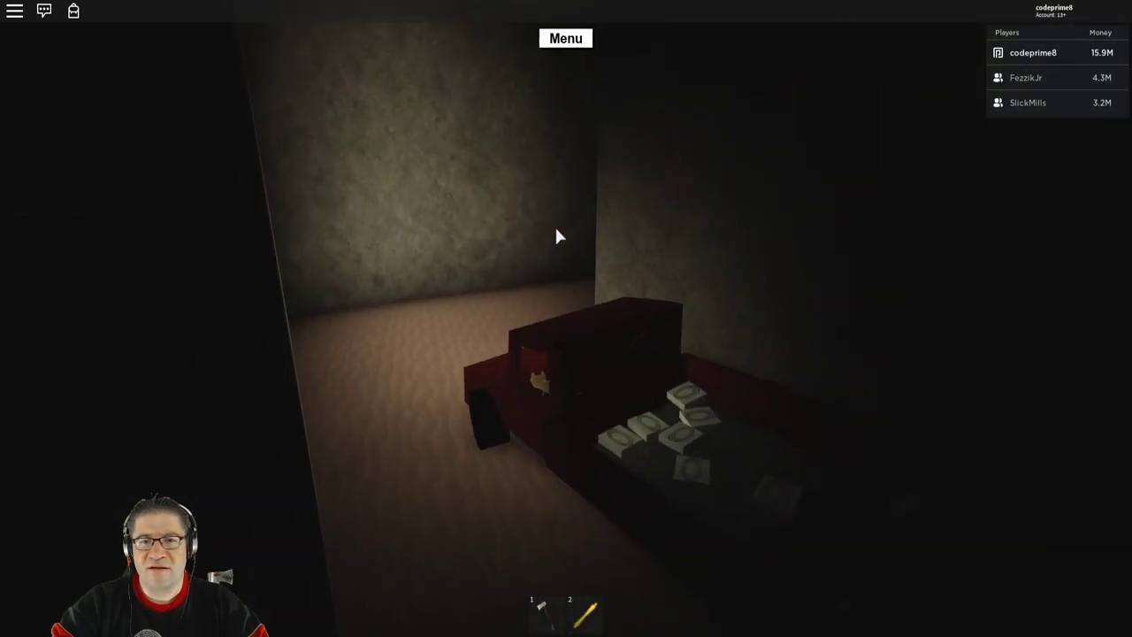
pyautogui.press('w')
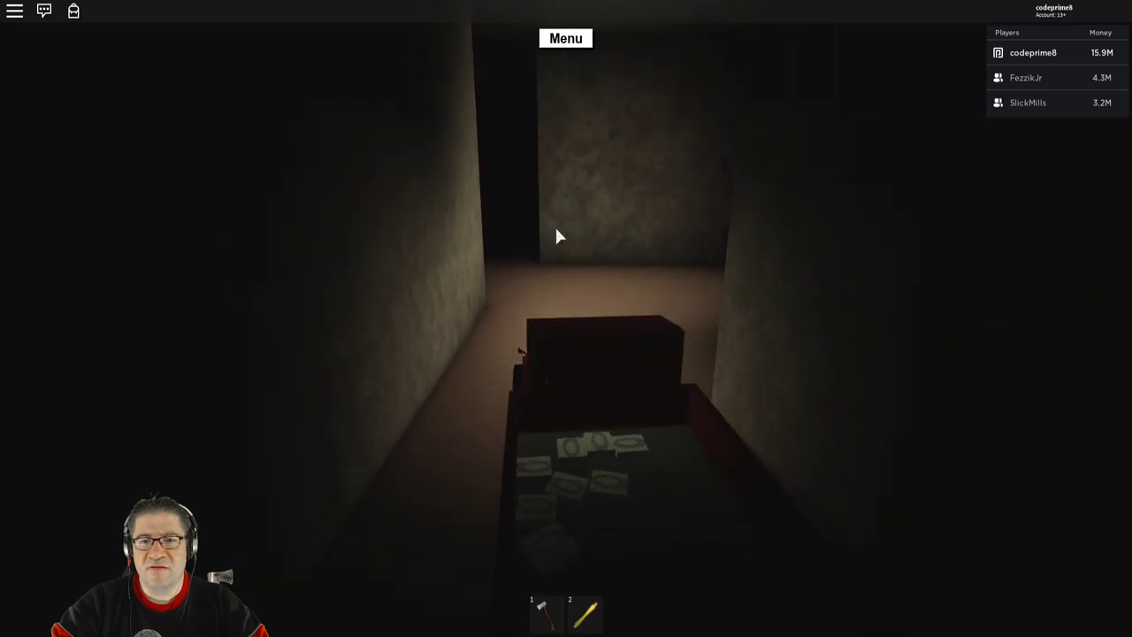
pyautogui.press('w')
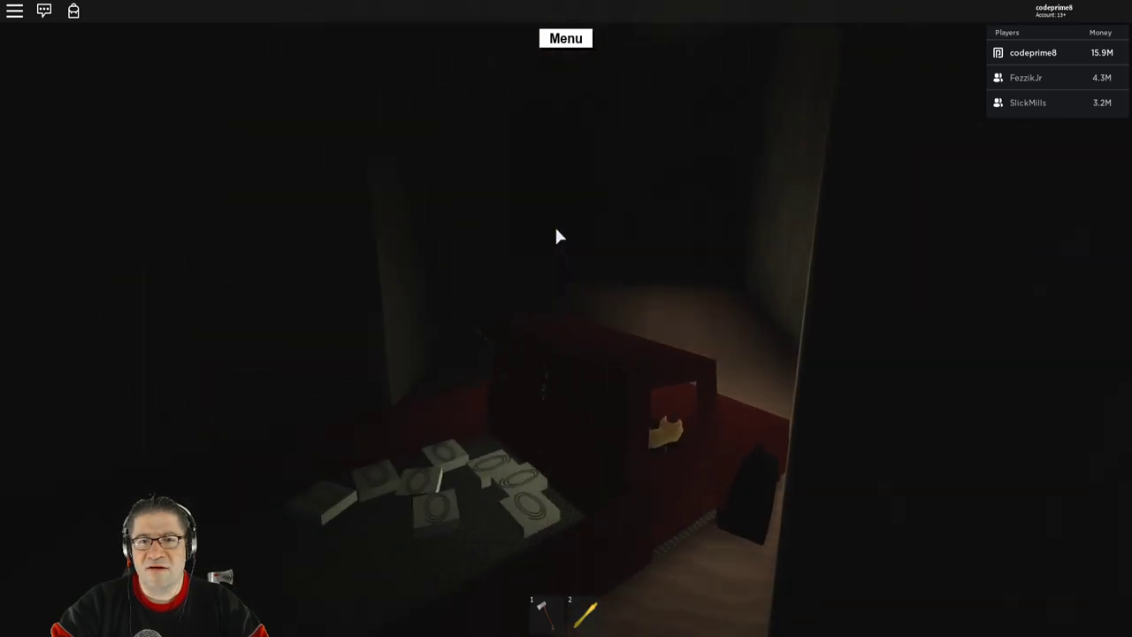
pyautogui.press('w')
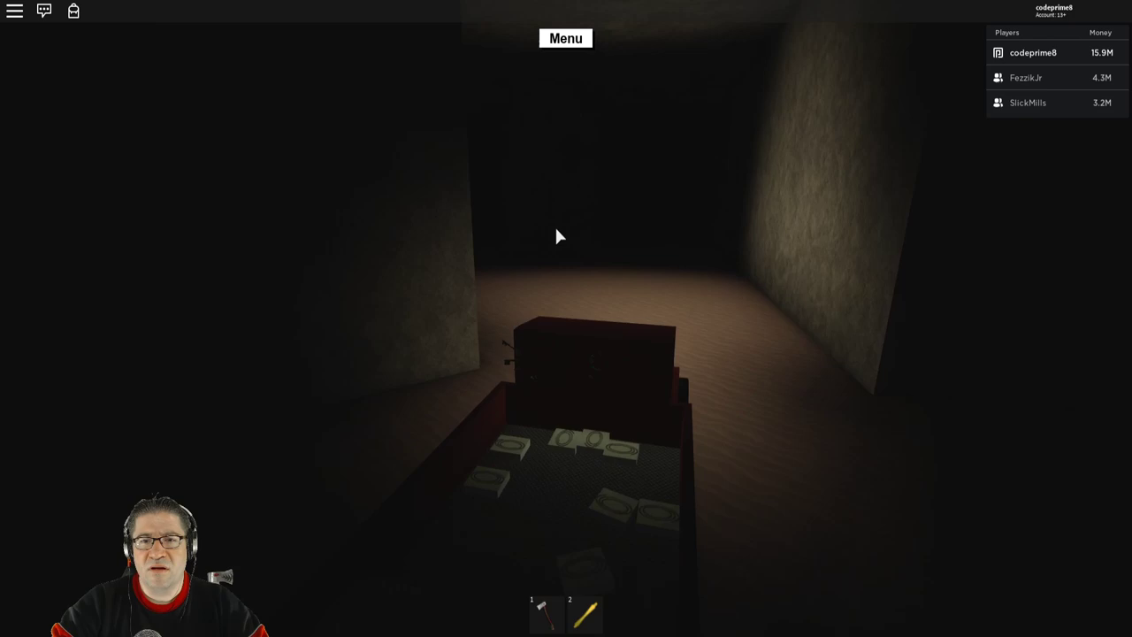
pyautogui.press('w')
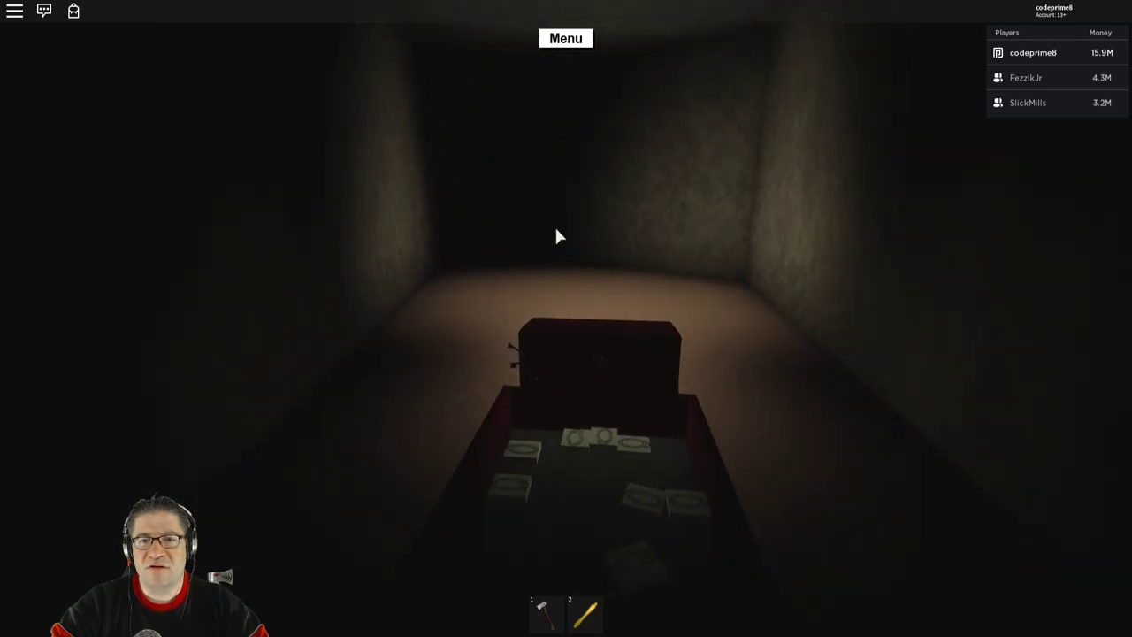
pyautogui.press('w')
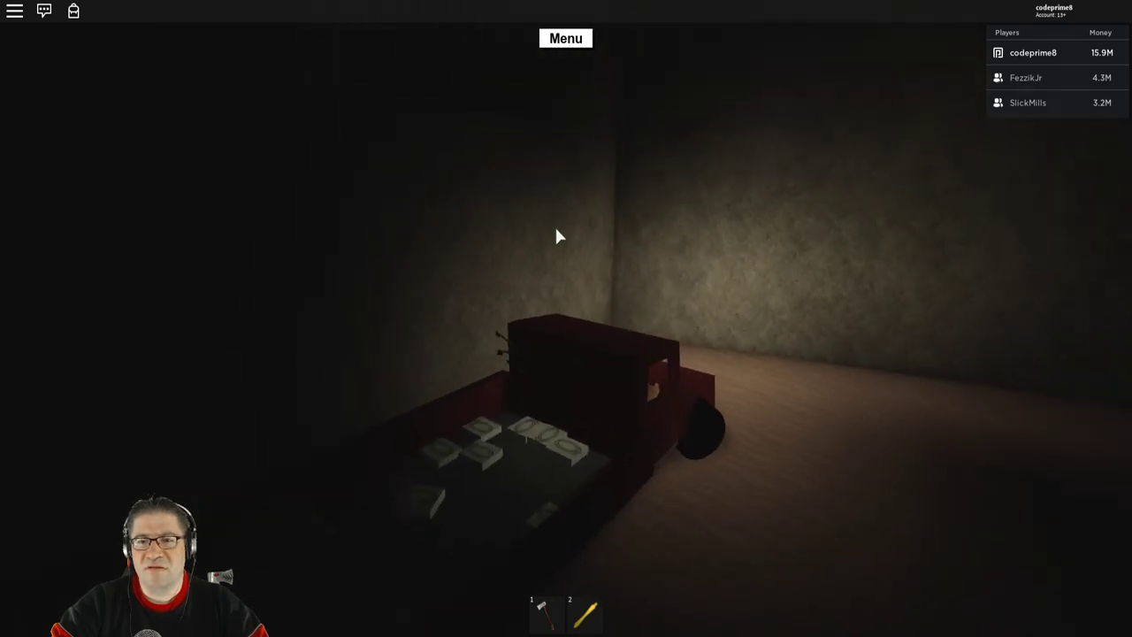
pyautogui.press('w')
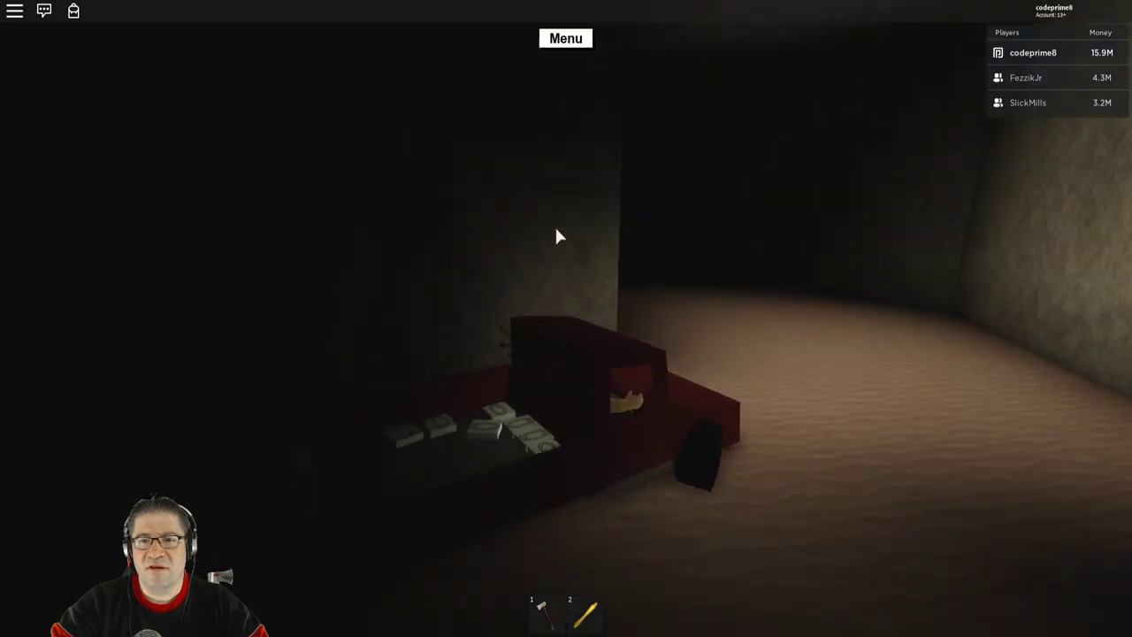
# Step: Drive out among the blue trees, look the truck over, and get out
pyautogui.press('w')
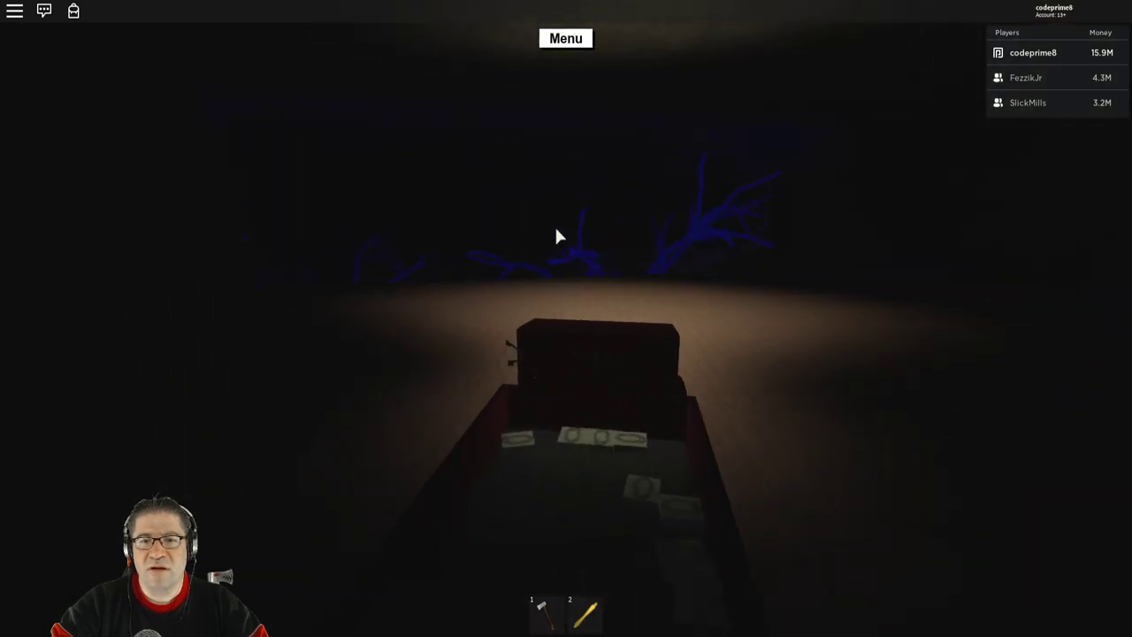
pyautogui.press('w')
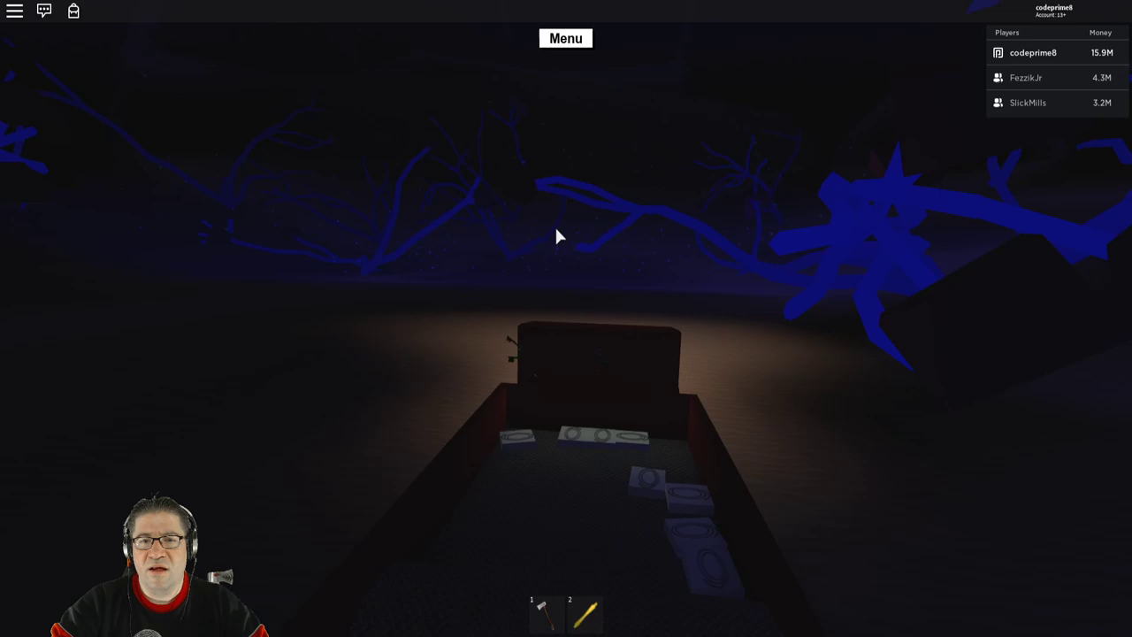
pyautogui.scroll(-4, 558, 236)
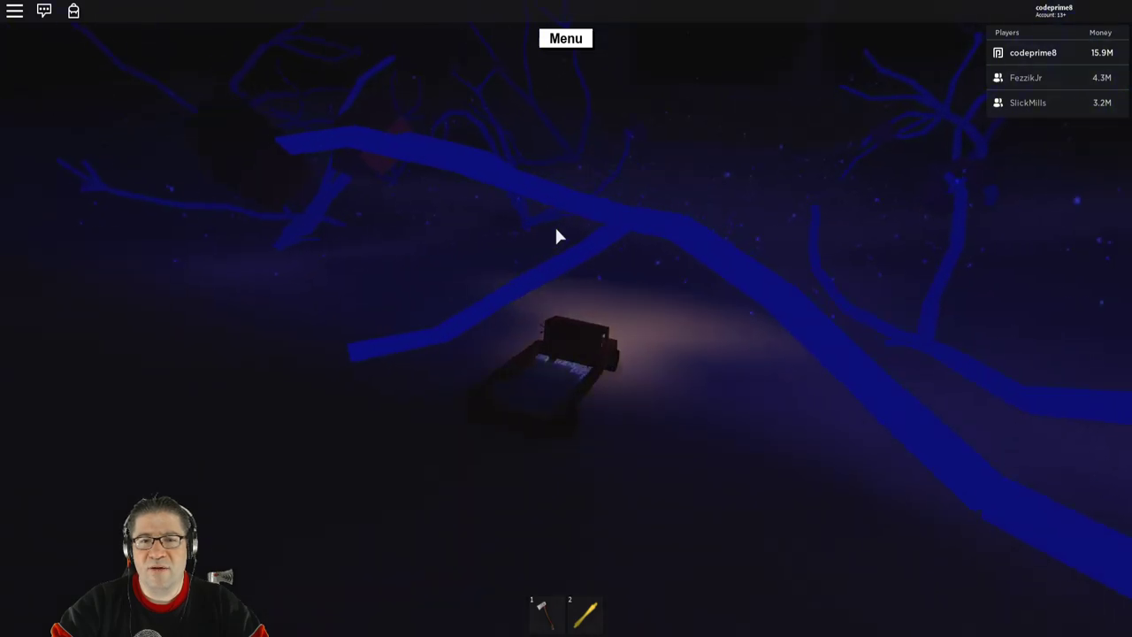
pyautogui.press('w')
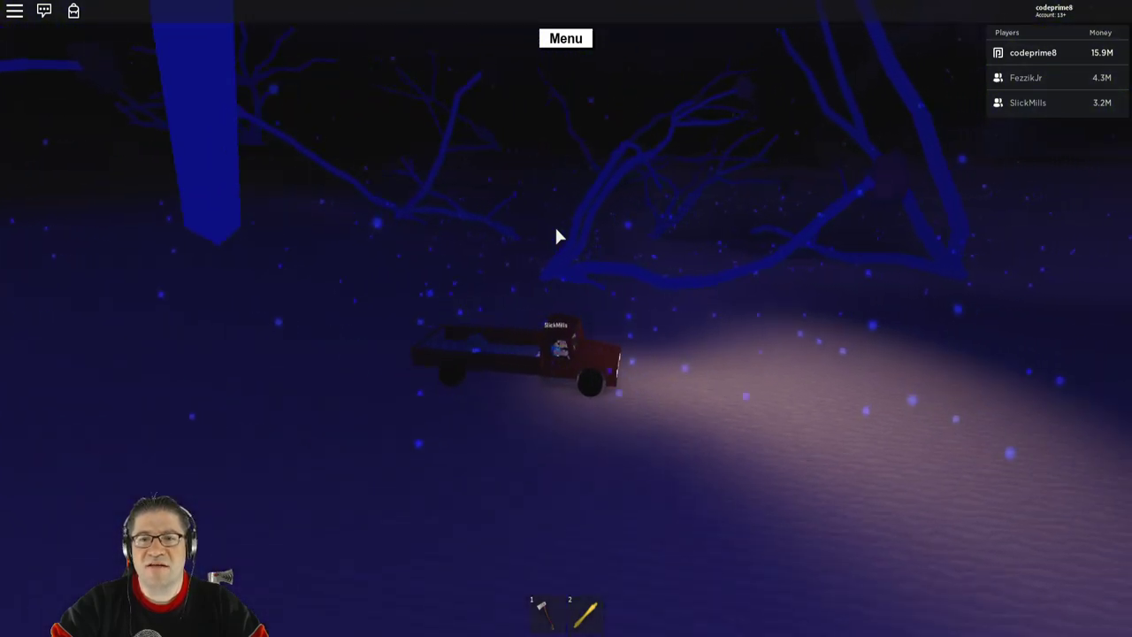
pyautogui.press('w')
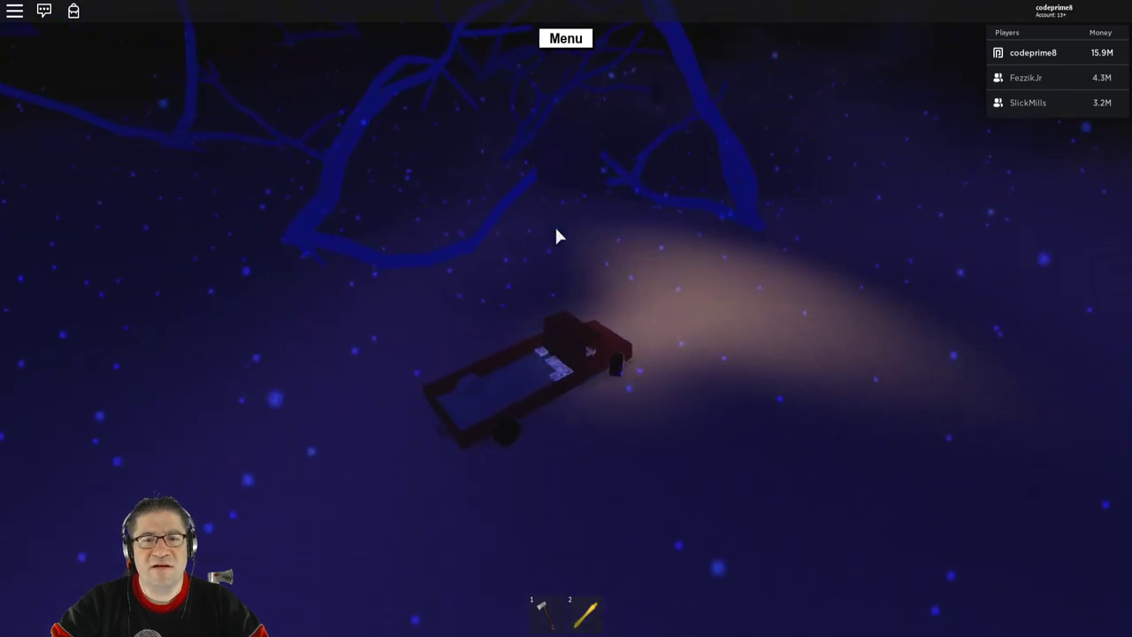
pyautogui.press('w')
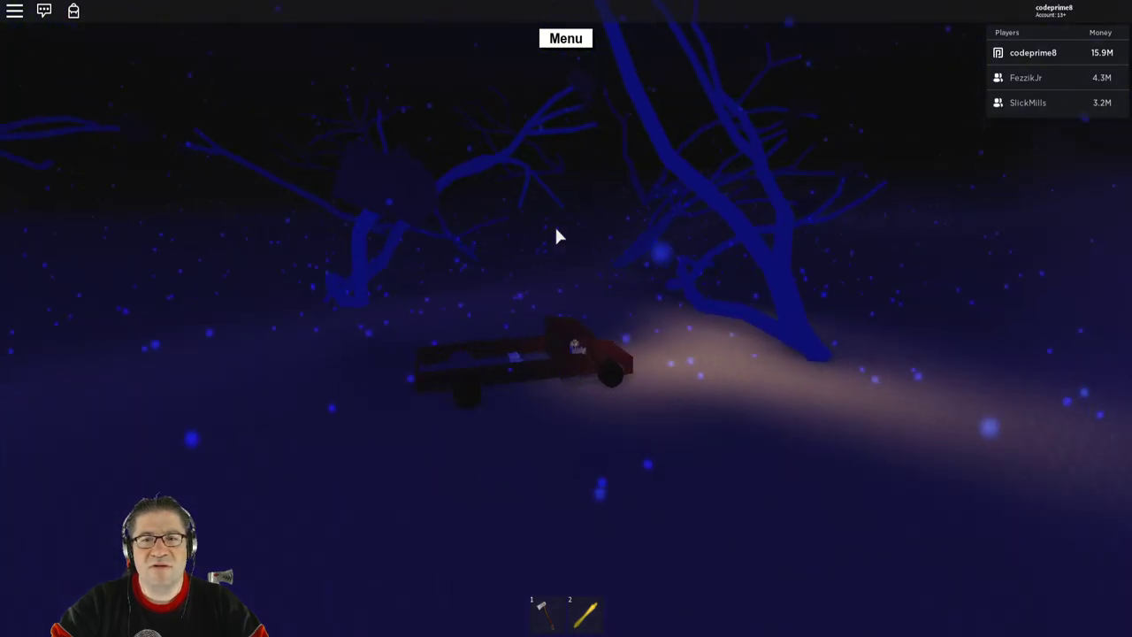
pyautogui.press('space')
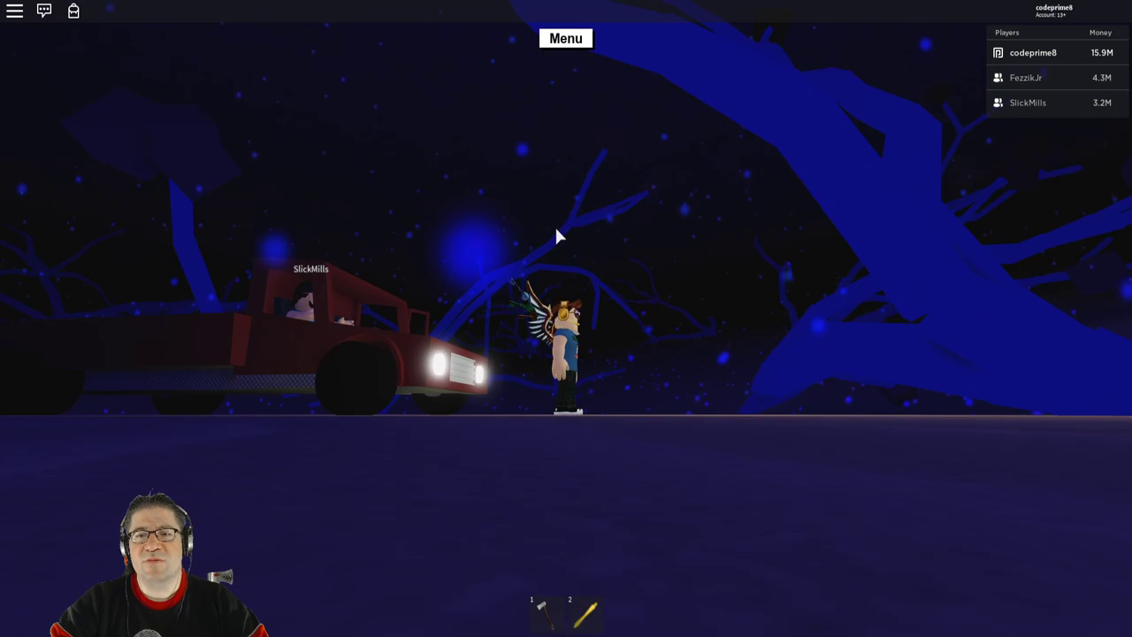
# Step: Walk away from the truck across the sand, jumping into the darker area
pyautogui.press('w')
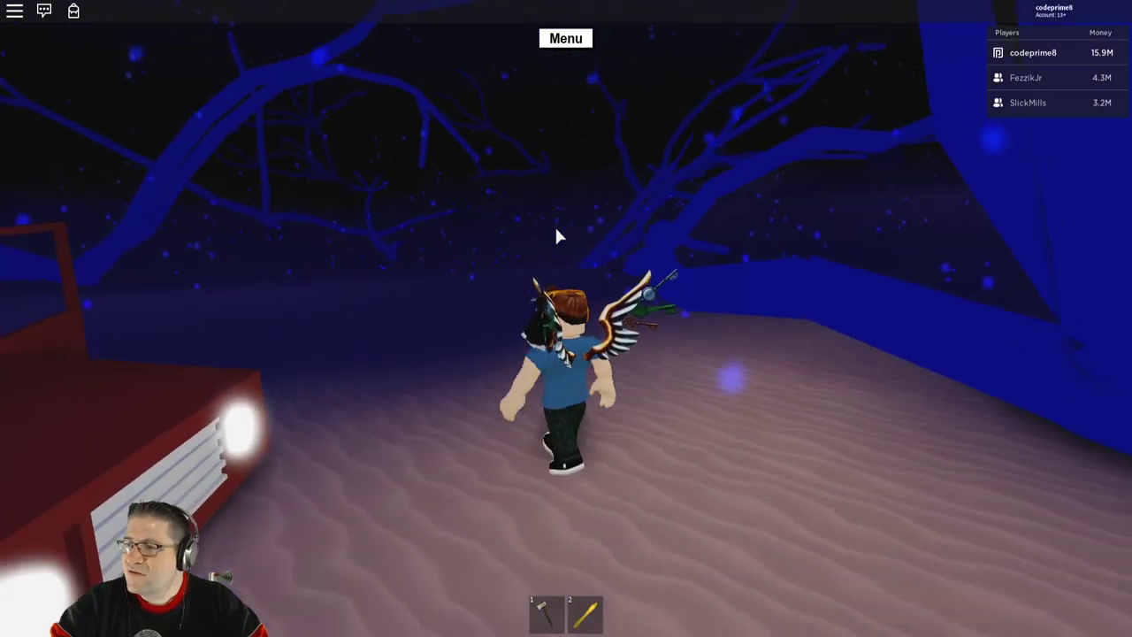
pyautogui.press('w')
pyautogui.press('space')
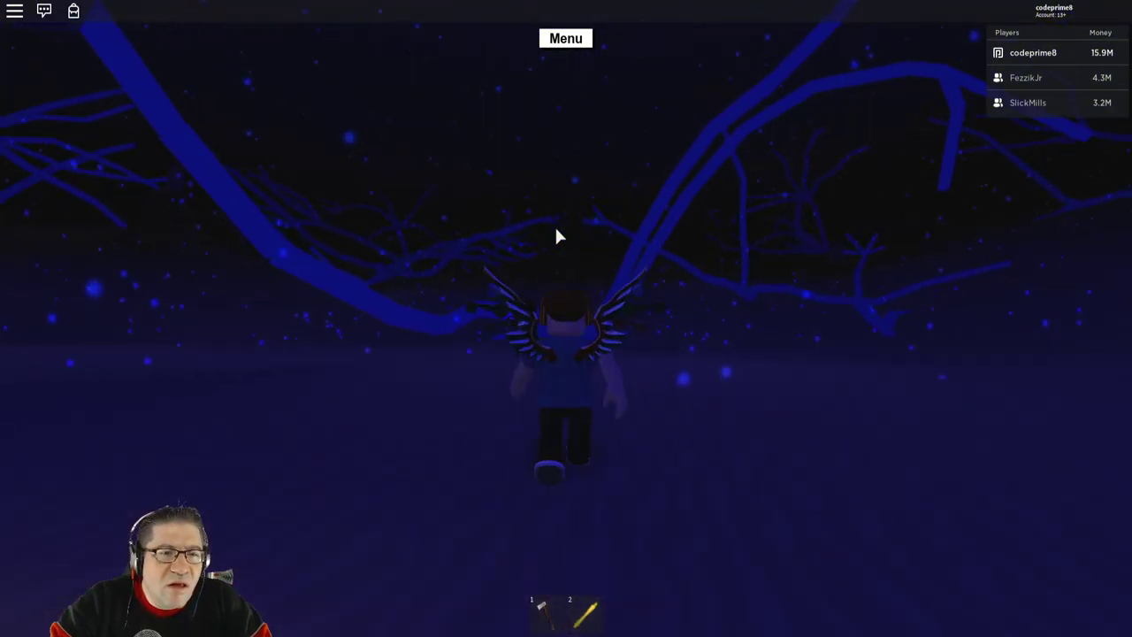
# Step: Open the Roblox settings menu and close it to return to the game
pyautogui.press('Escape')
pyautogui.click(481, 123)
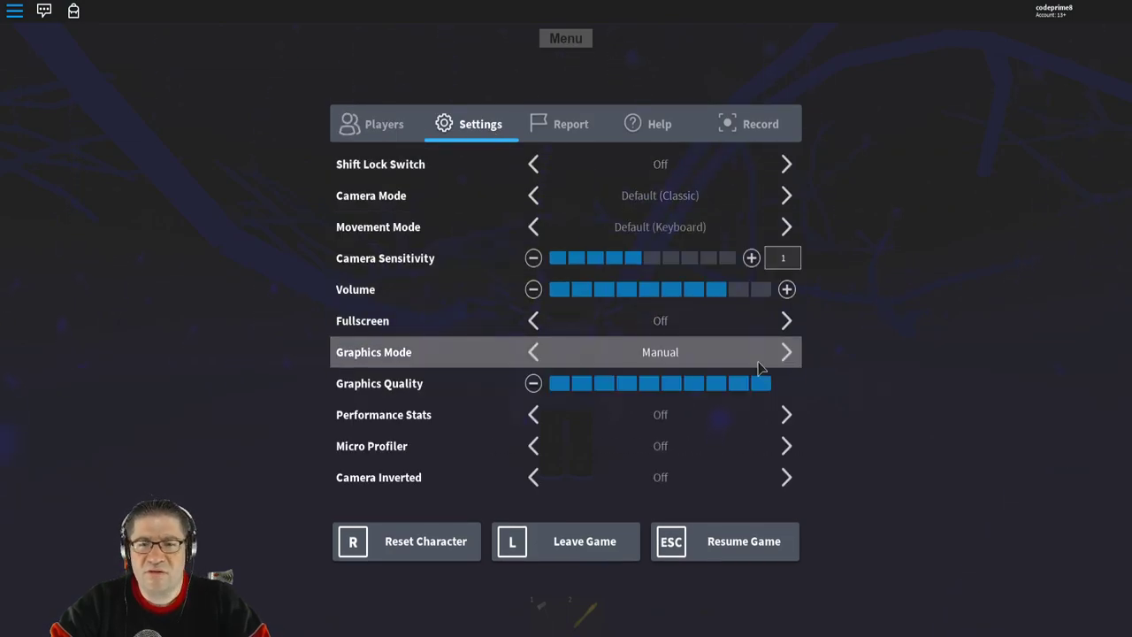
pyautogui.press('Escape')
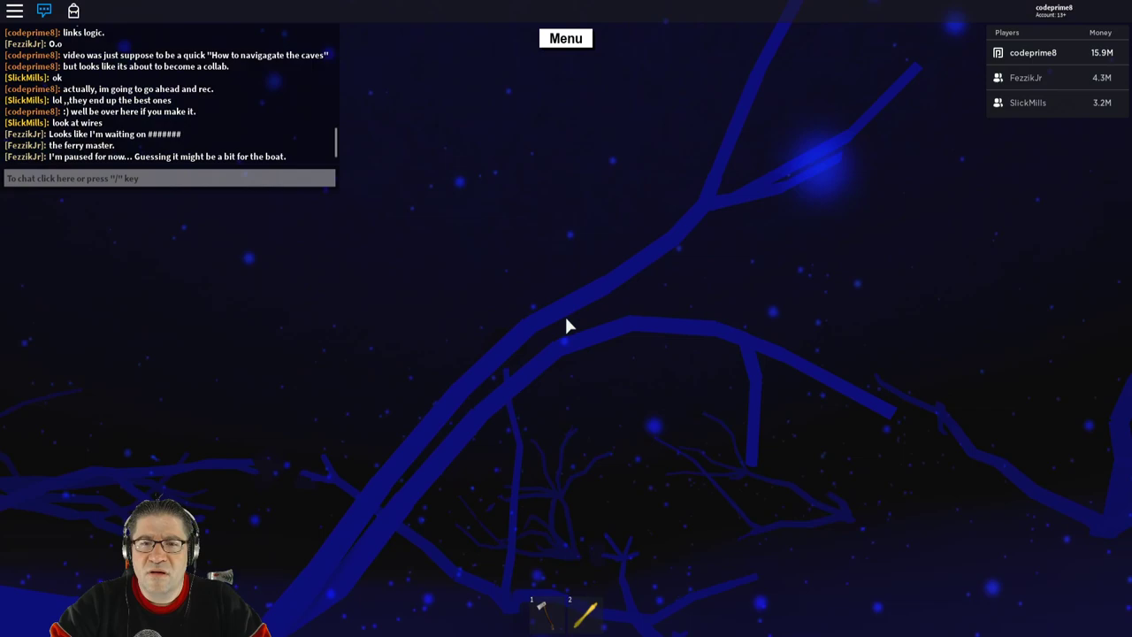
# Step: Walk through the glowing blue branches and chat 'its not glowing....' and ':('
pyautogui.press('w')
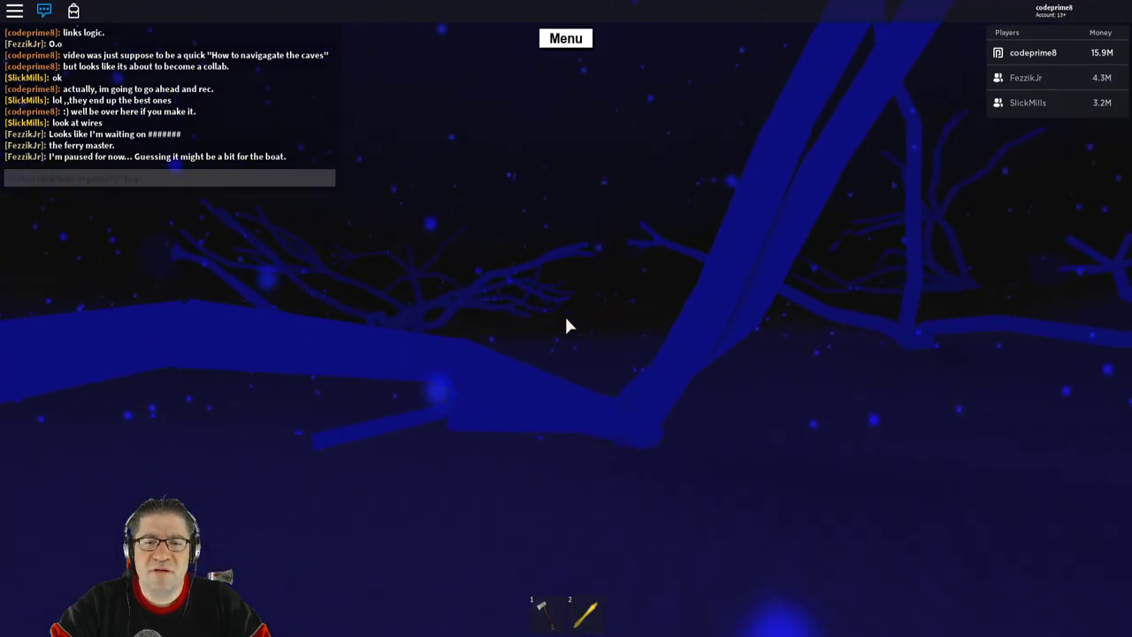
pyautogui.press('w')
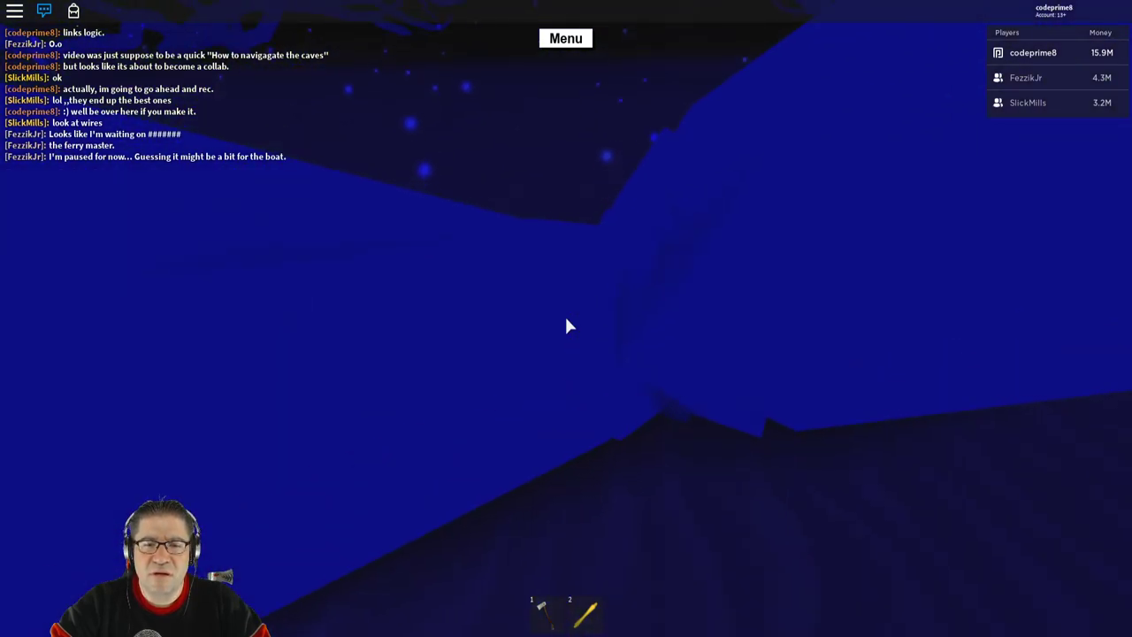
pyautogui.press('w')
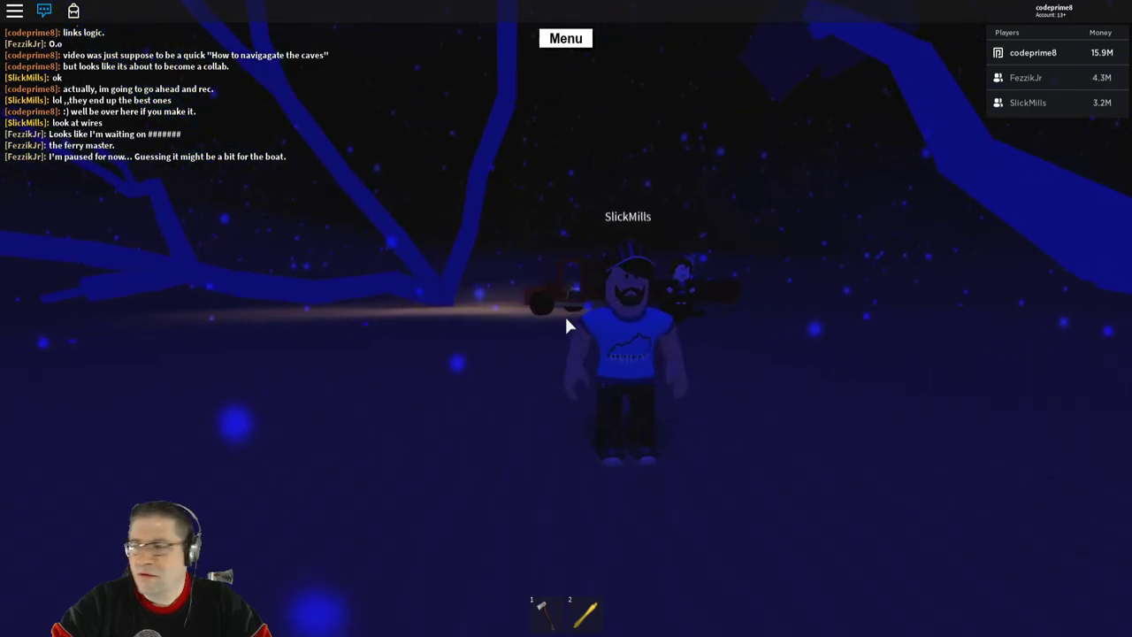
pyautogui.press('/')
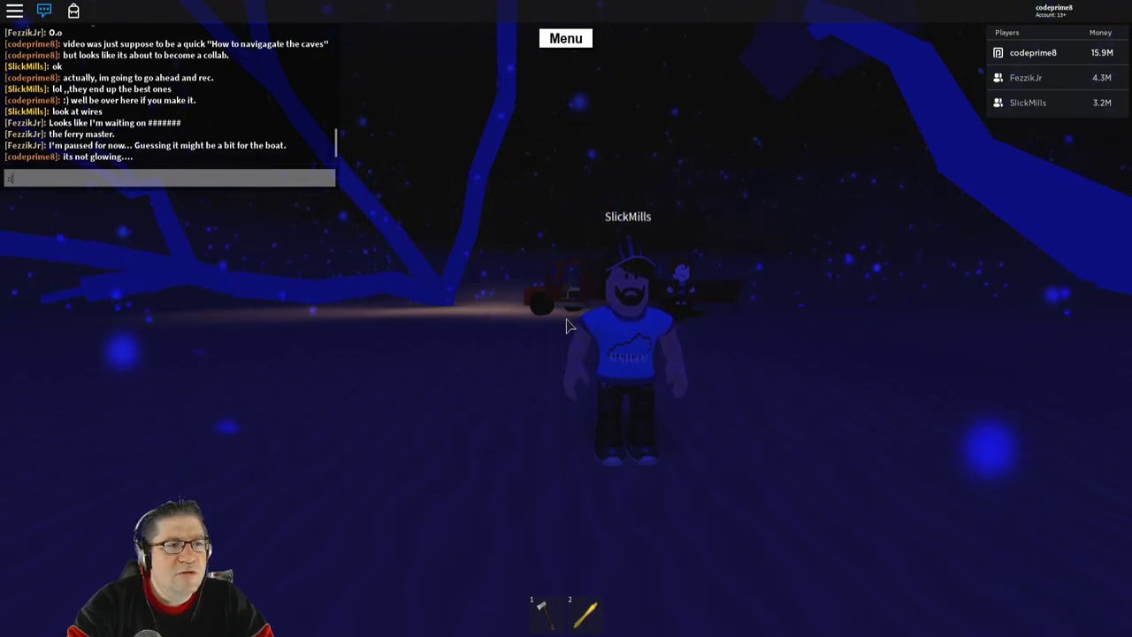
pyautogui.press('a')
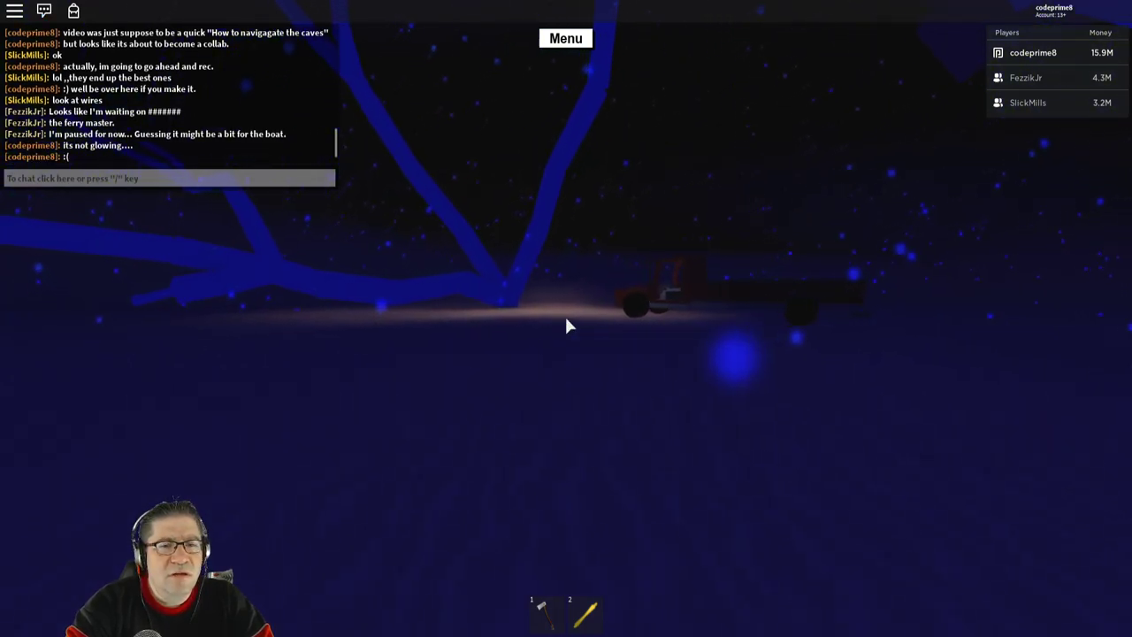
pyautogui.press('w')
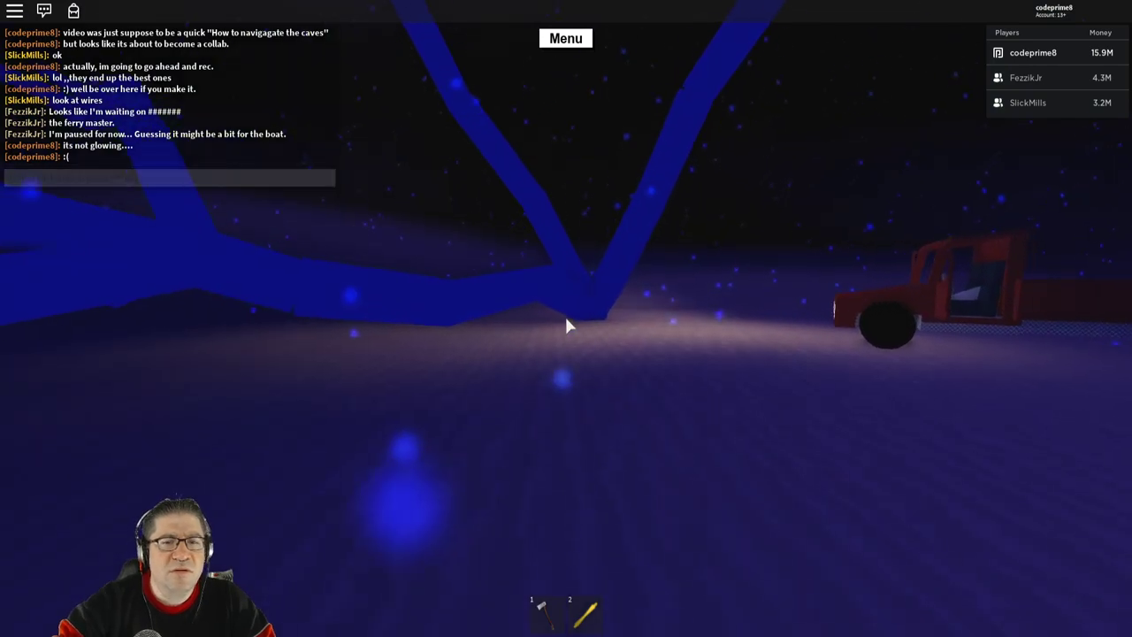
# Step: Walk on past the other player and equip the axe beside the large blue trunk
pyautogui.press('s')
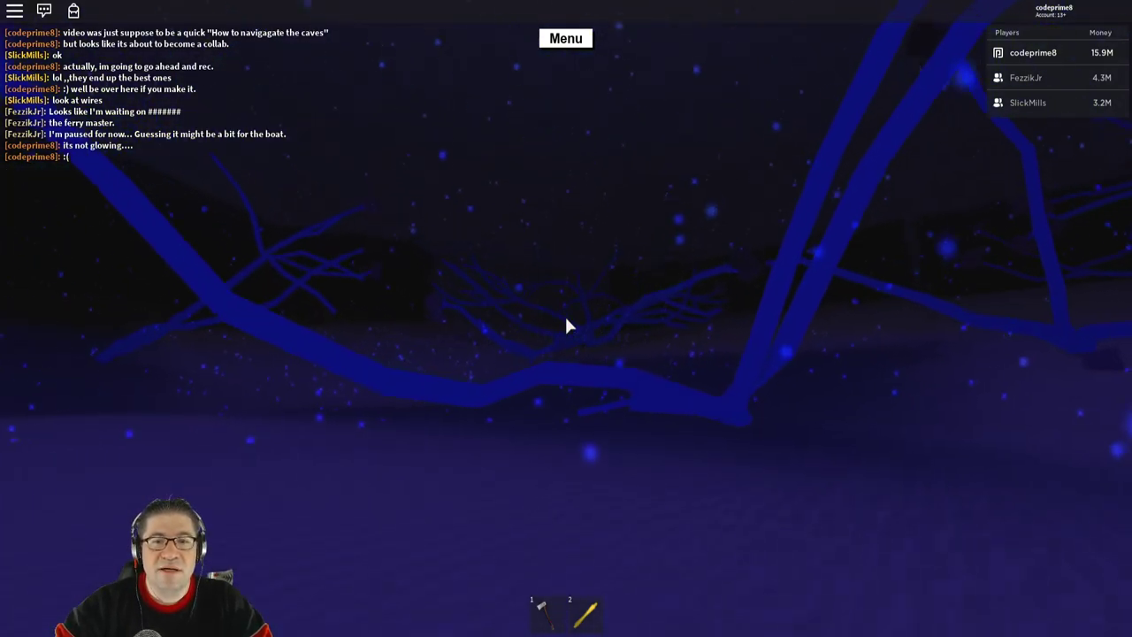
pyautogui.press('w')
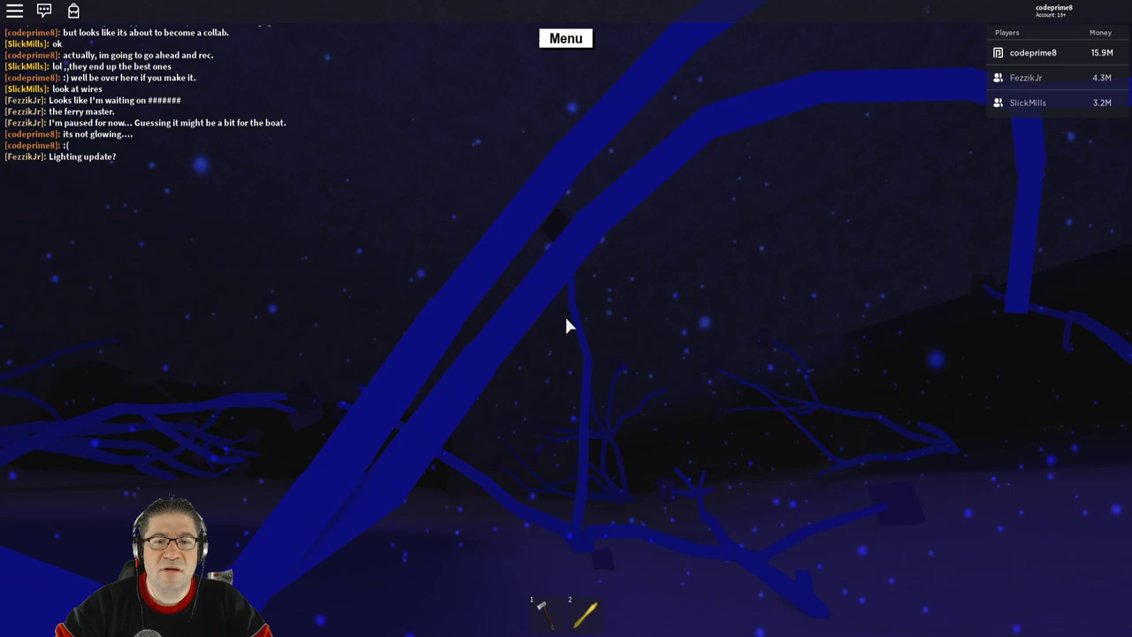
pyautogui.press('w')
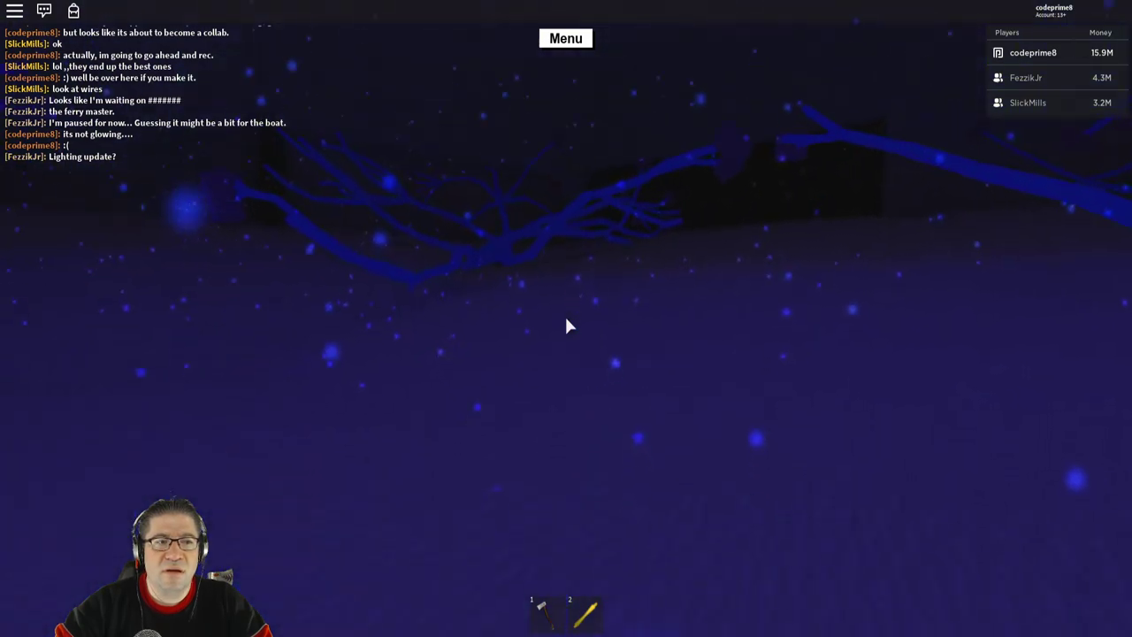
pyautogui.press('w')
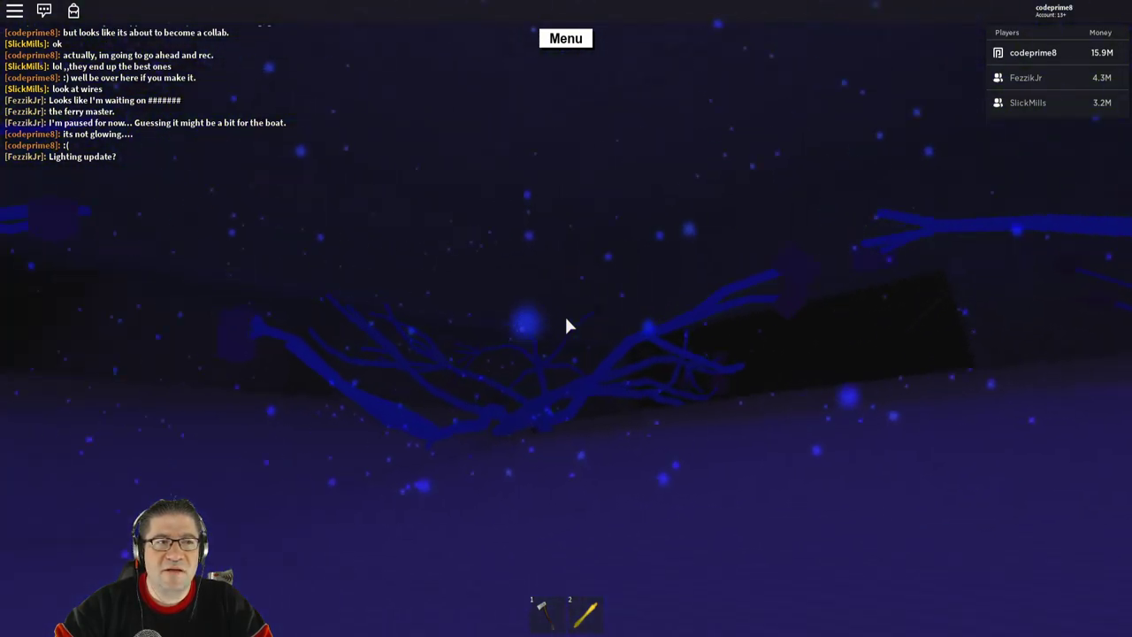
pyautogui.press('w')
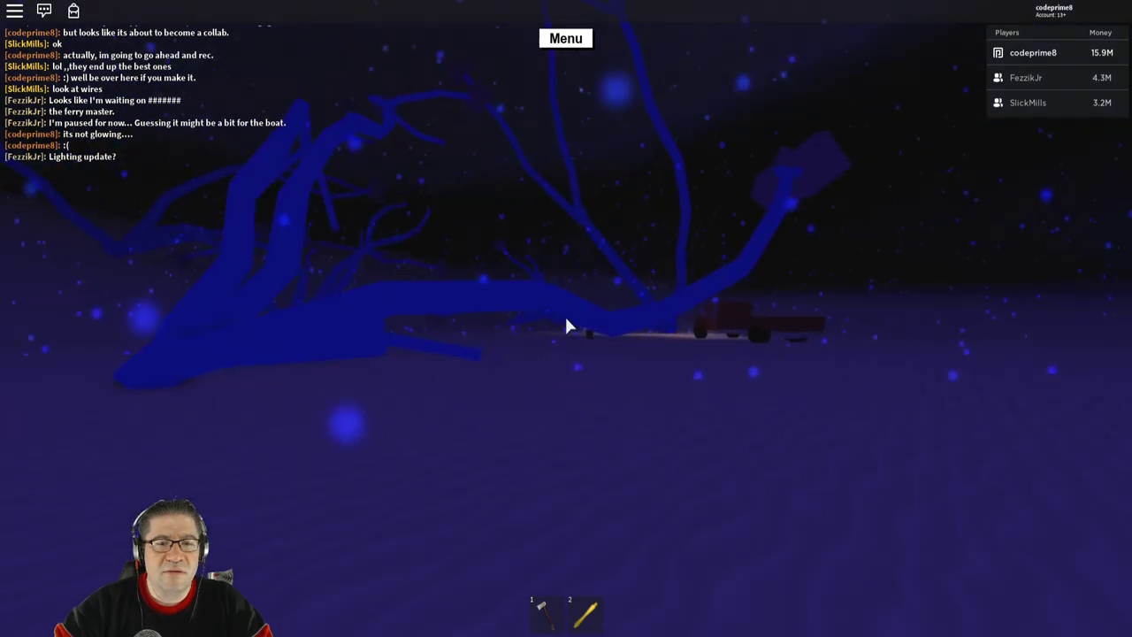
pyautogui.press('1')
# Step: Approach the blue branch on the ground and swing the axe at it
pyautogui.press('w')
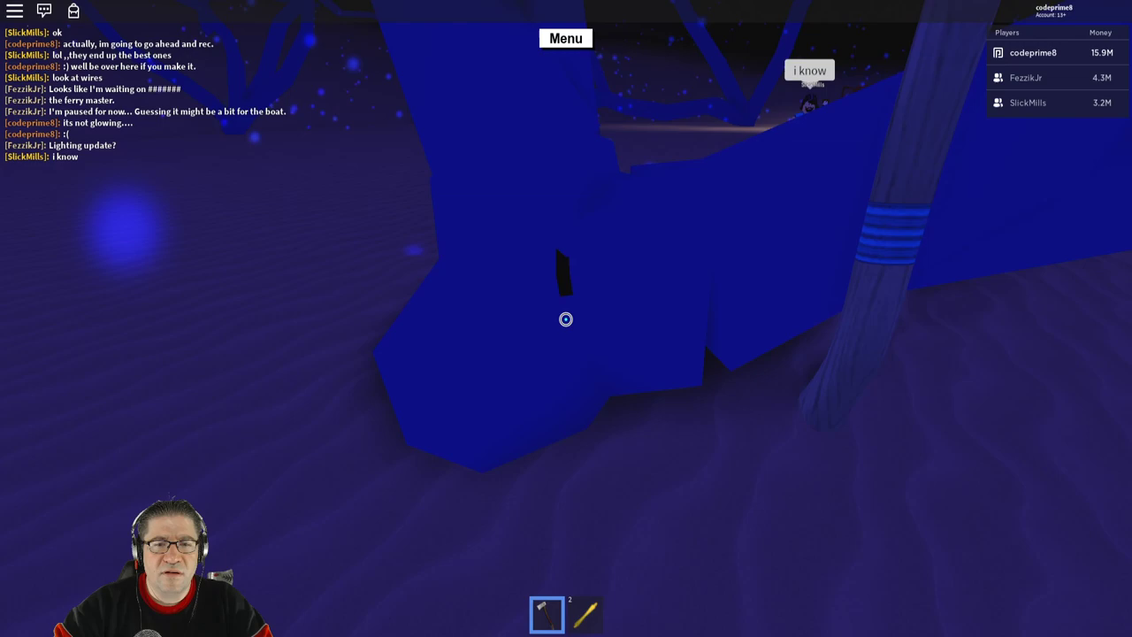
pyautogui.press('w')
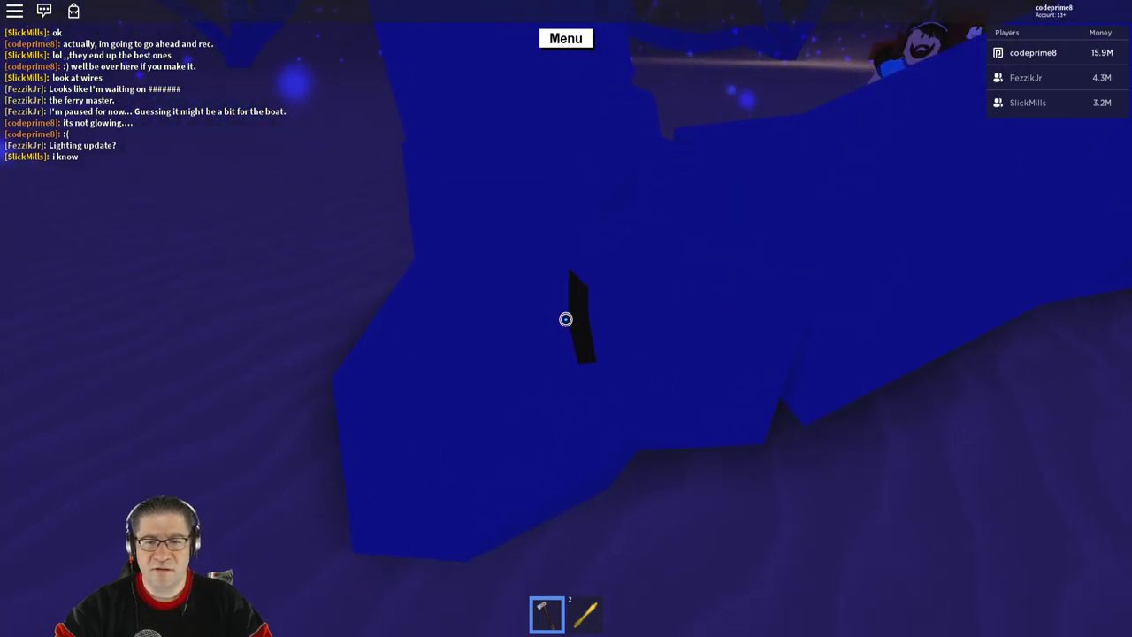
pyautogui.click(565, 320)
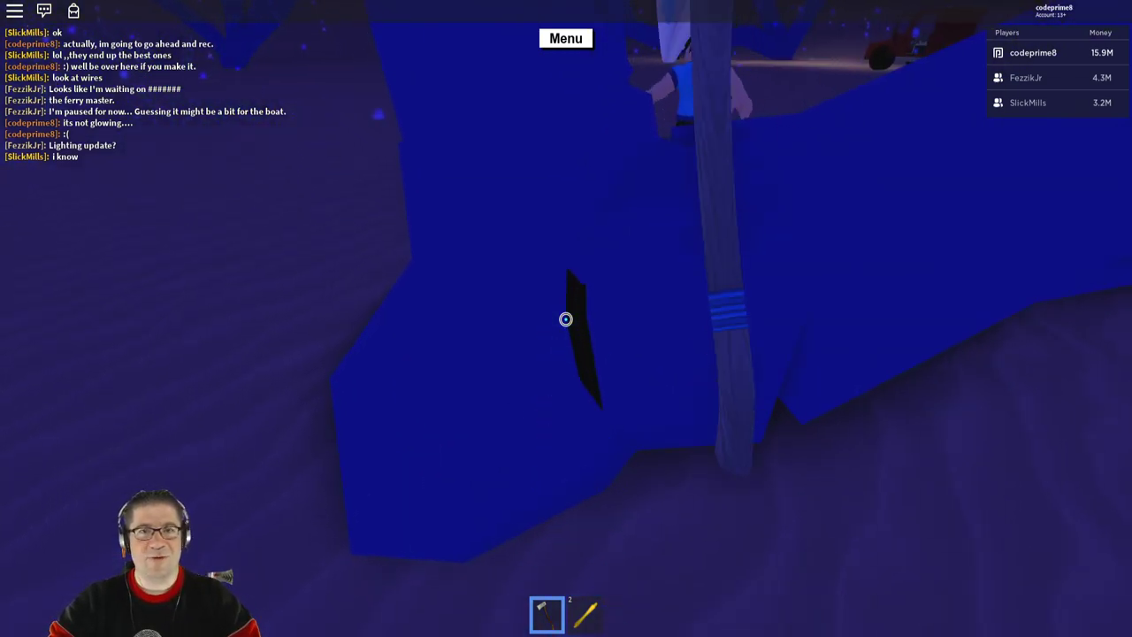
pyautogui.click(565, 320)
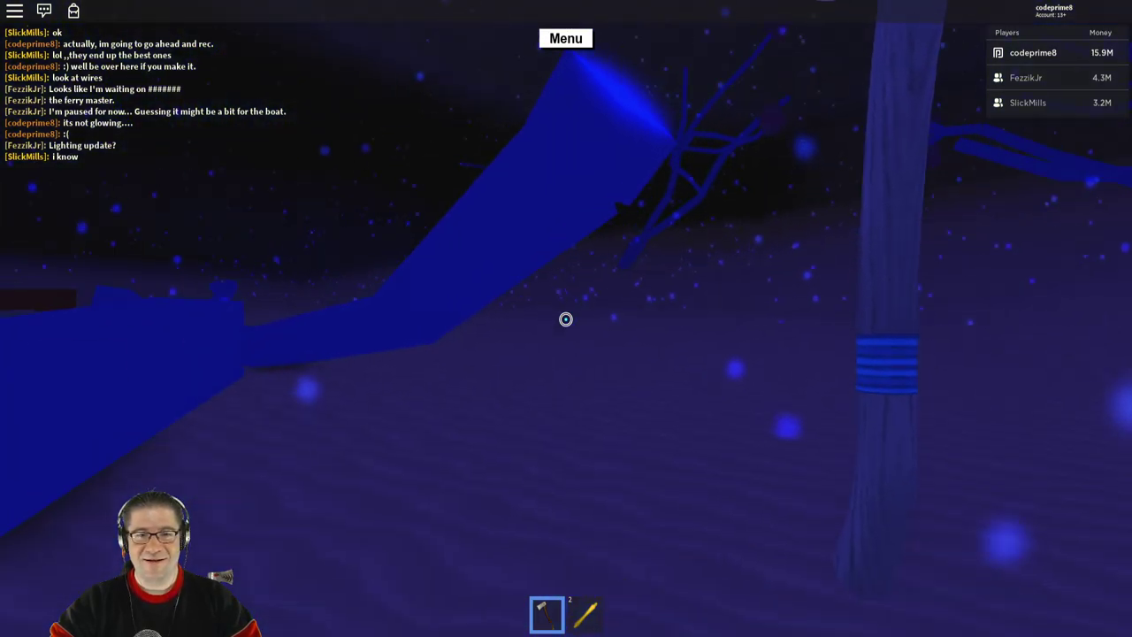
pyautogui.click(565, 319)
pyautogui.moveTo(565, 320); pyautogui.dragTo(565, 320)
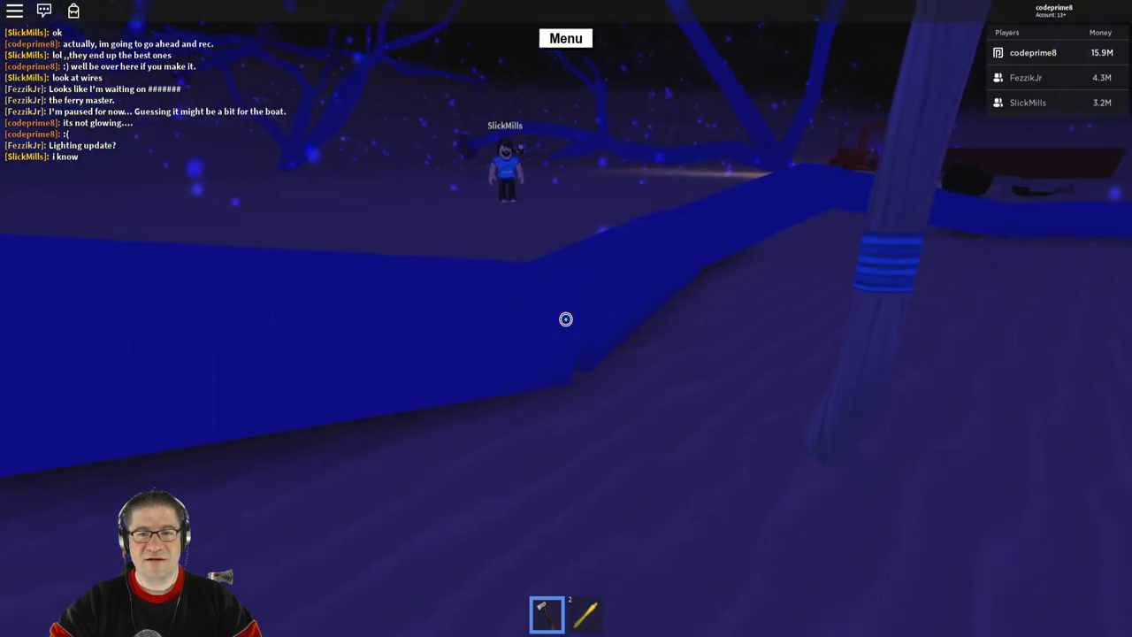
pyautogui.press('w')
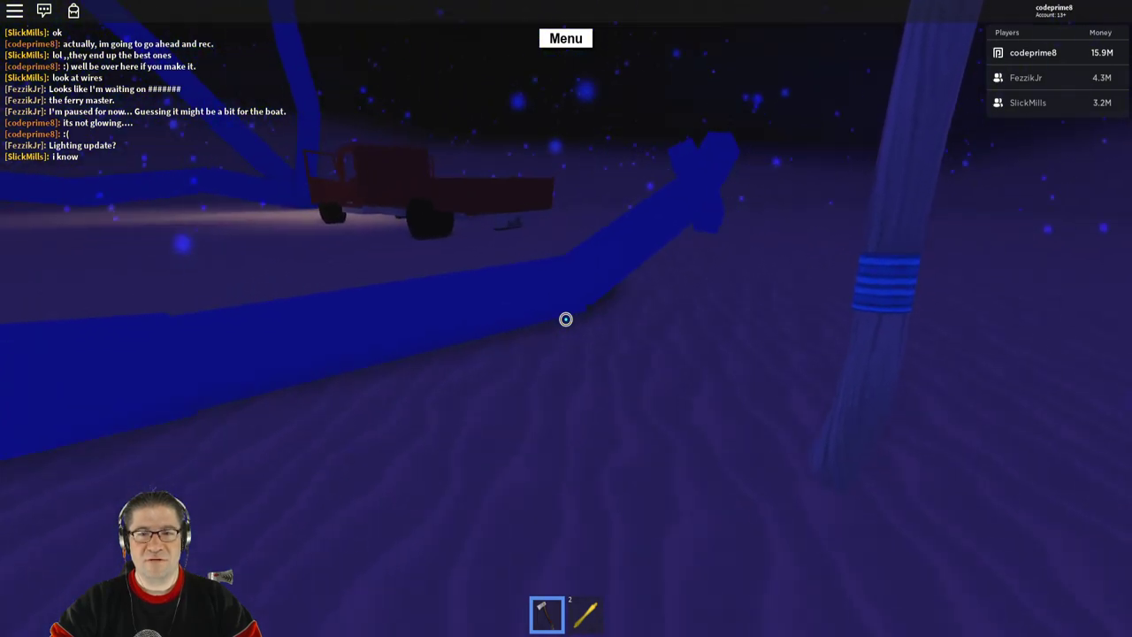
pyautogui.moveTo(565, 319); pyautogui.dragTo(565, 319)
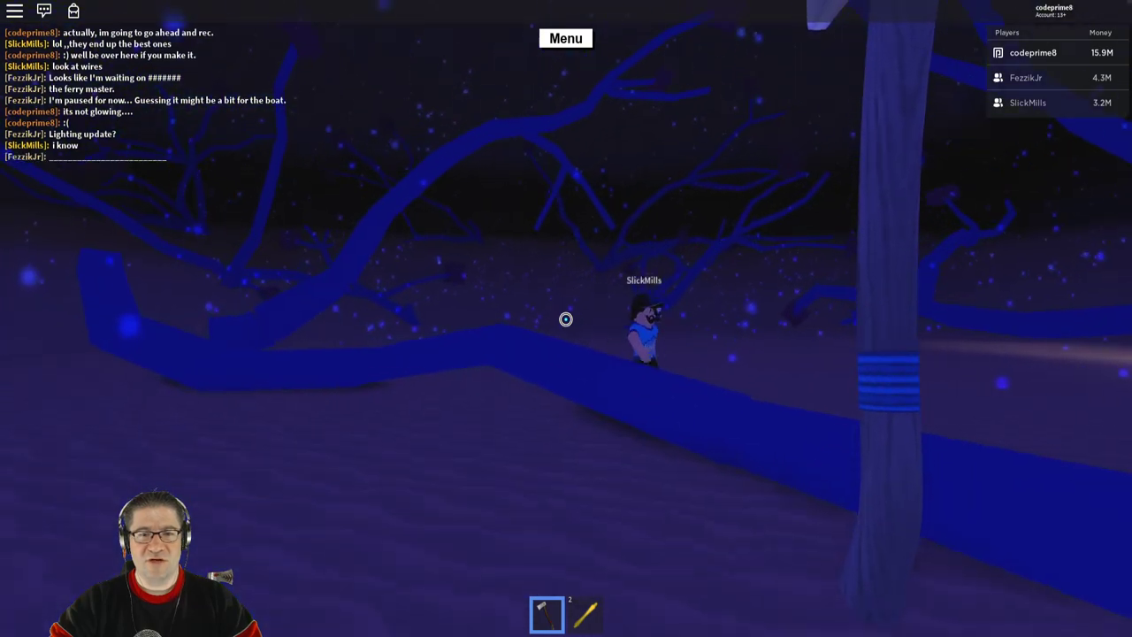
pyautogui.press('w')
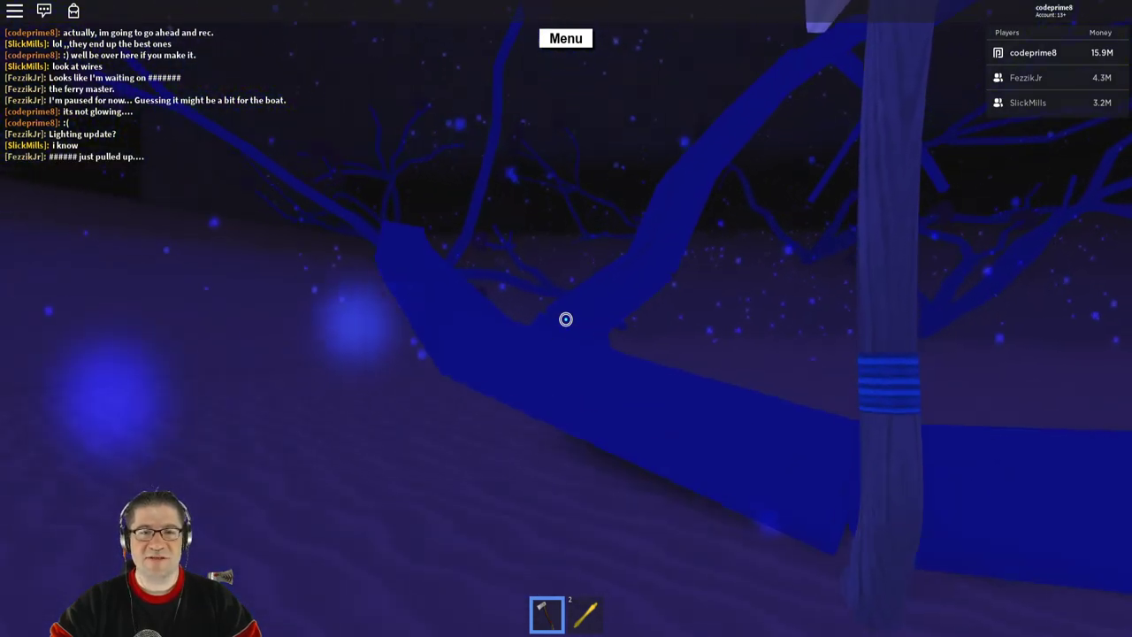
pyautogui.moveTo(565, 319); pyautogui.dragTo(565, 319)
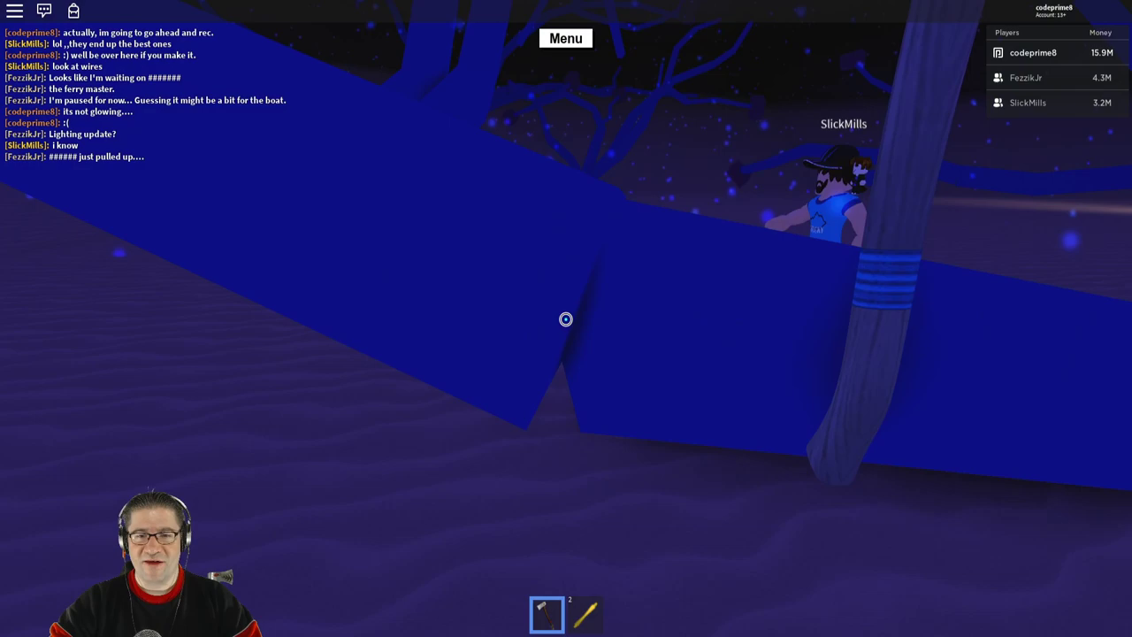
# Step: Chop through the blue branch near the trunk
pyautogui.click(565, 320)
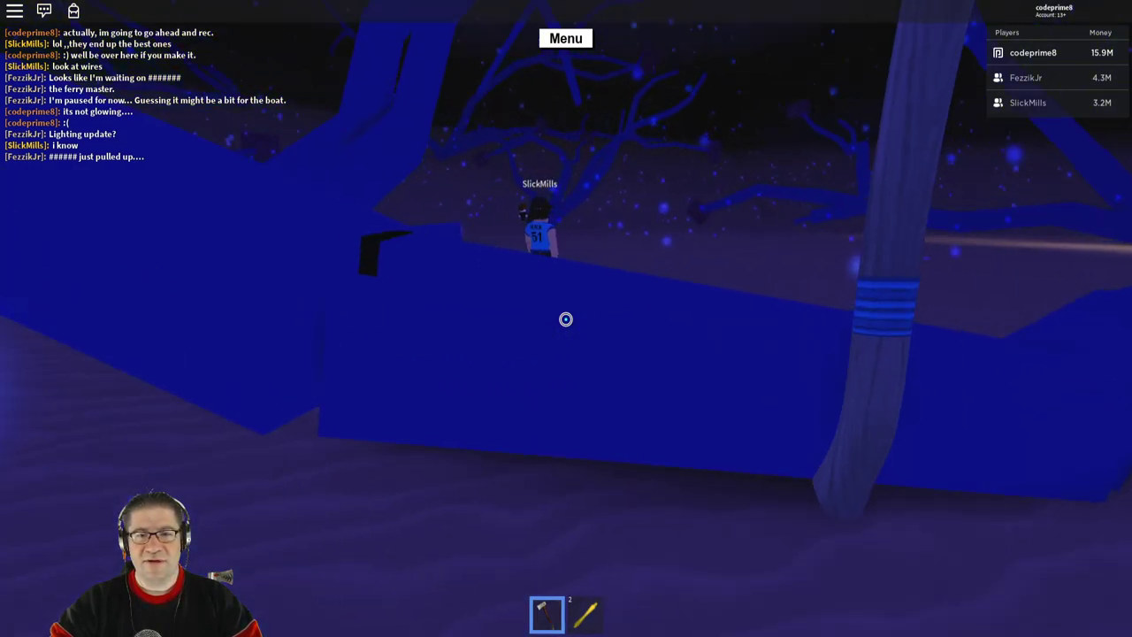
pyautogui.moveTo(565, 319); pyautogui.dragTo(565, 319)
pyautogui.click(566, 319)
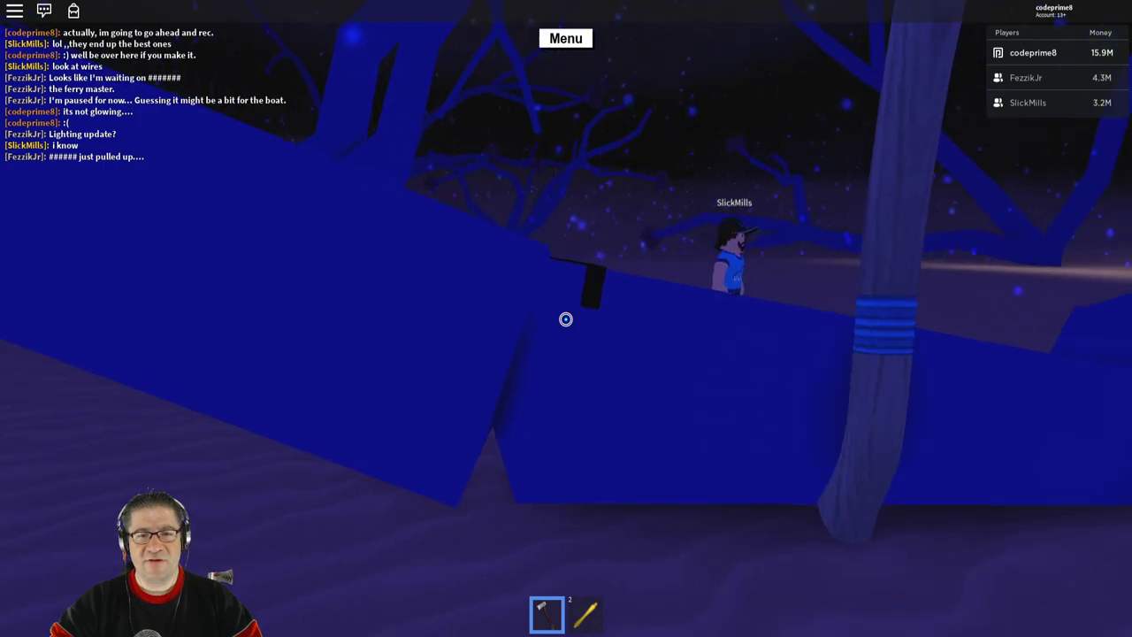
pyautogui.click(566, 319)
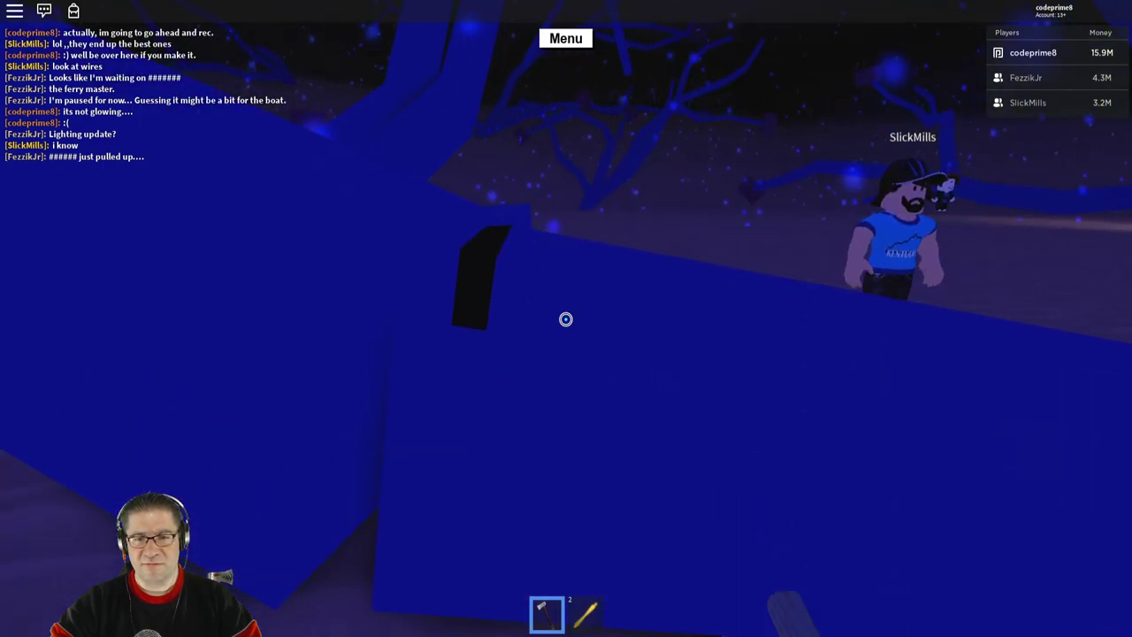
pyautogui.click(565, 320)
pyautogui.click(566, 320)
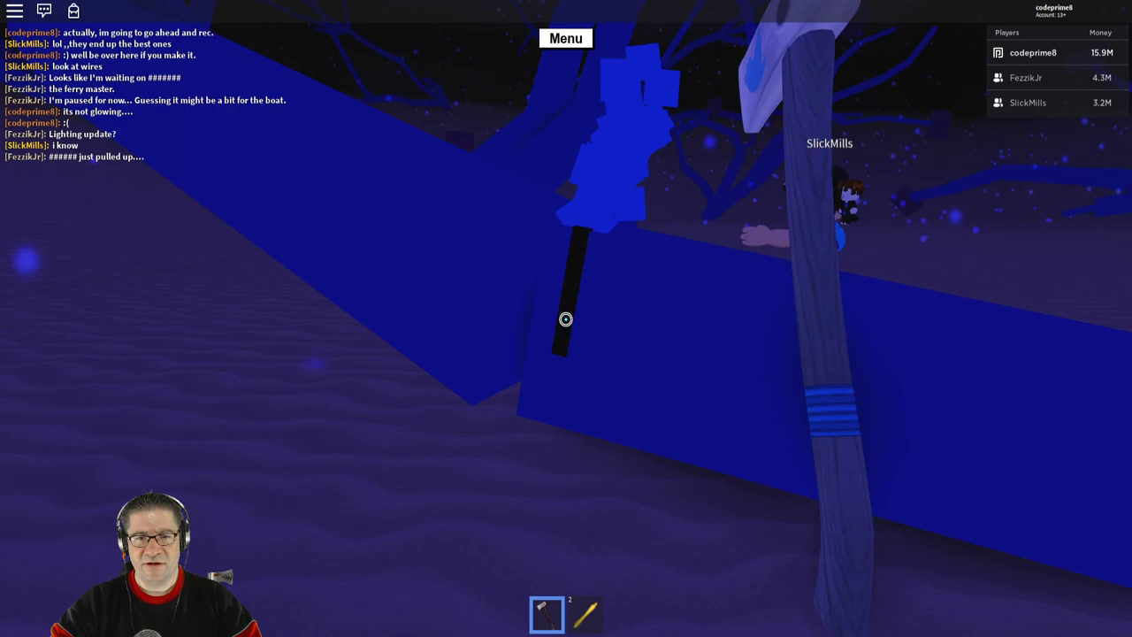
pyautogui.click(565, 319)
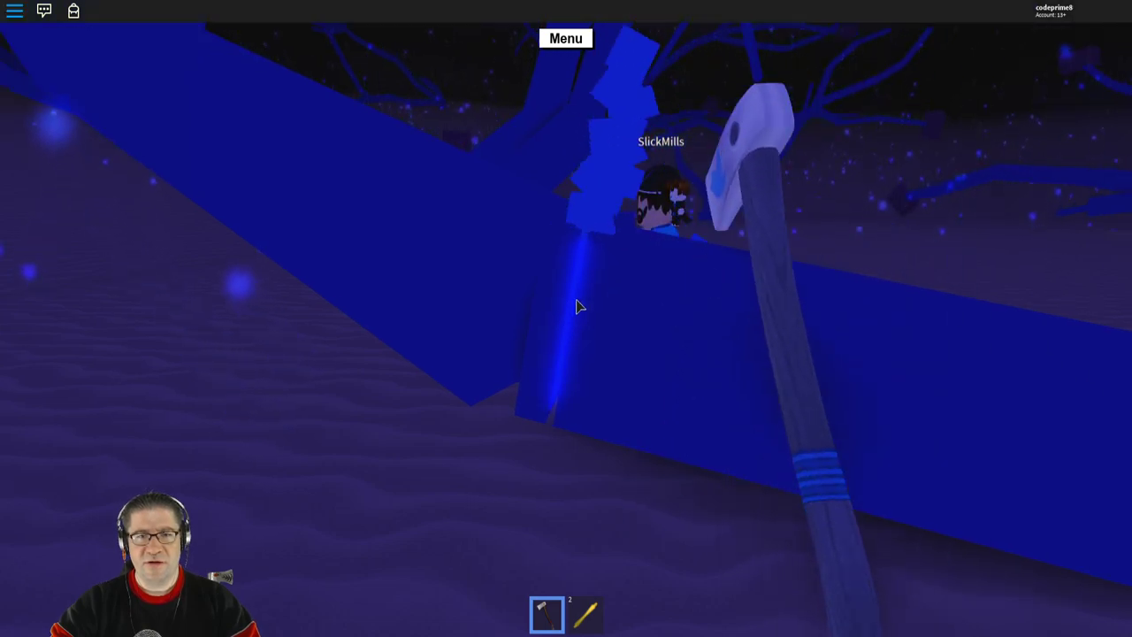
# Step: Put the axe away, then review the Whitelist, with one trusted player, and close it
pyautogui.press('Escape')
pyautogui.press('Escape')
pyautogui.click(565, 320)
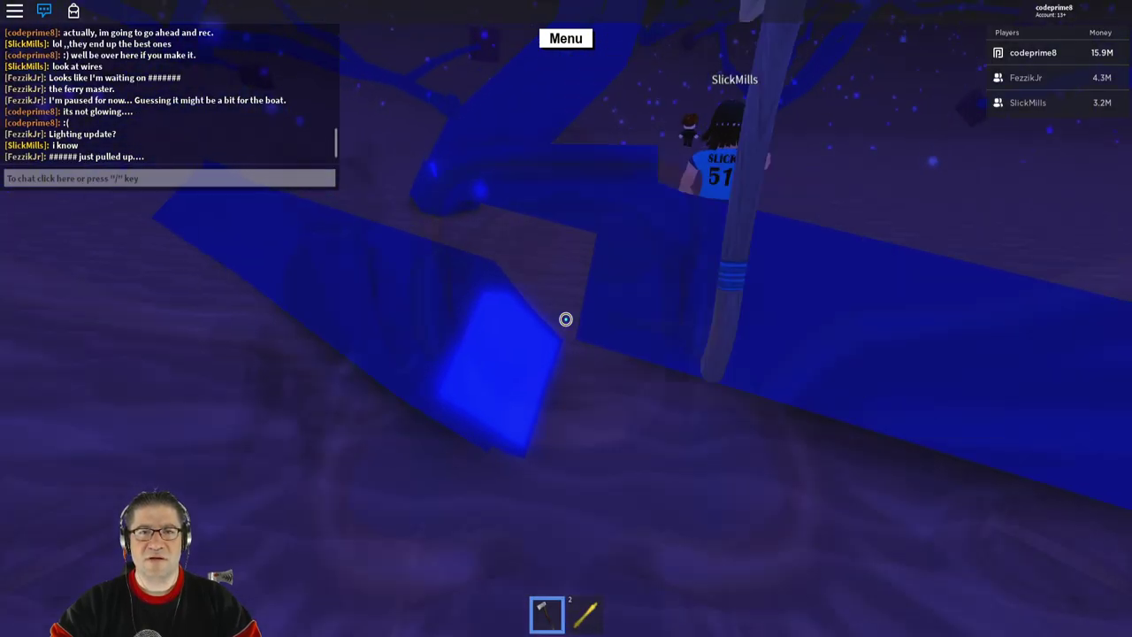
pyautogui.press('1')
pyautogui.click(567, 37)
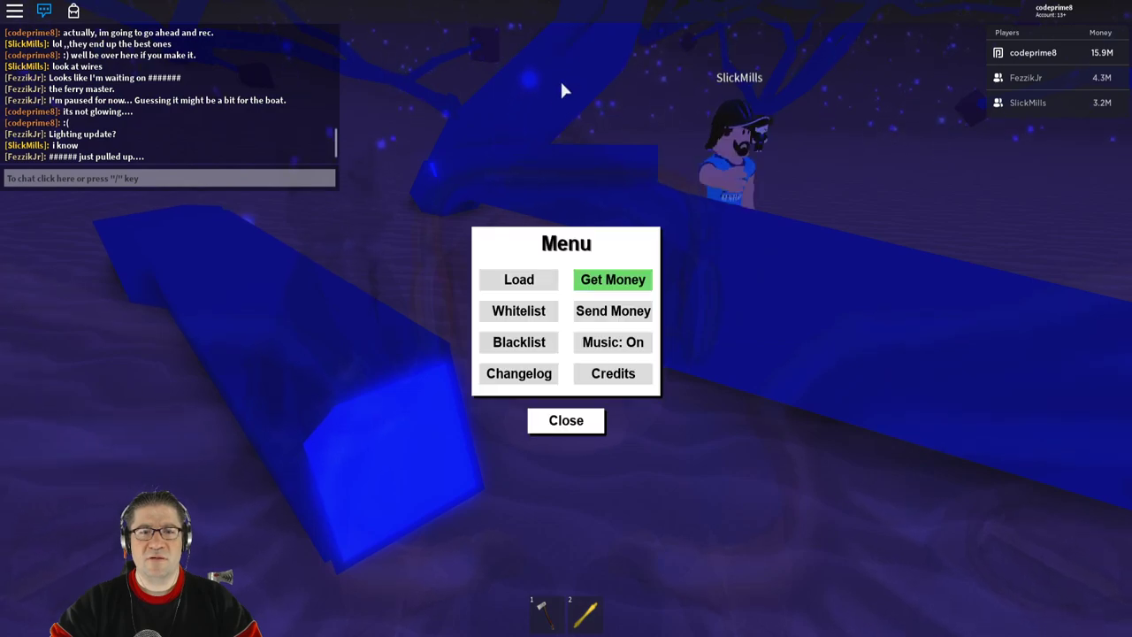
pyautogui.click(522, 317)
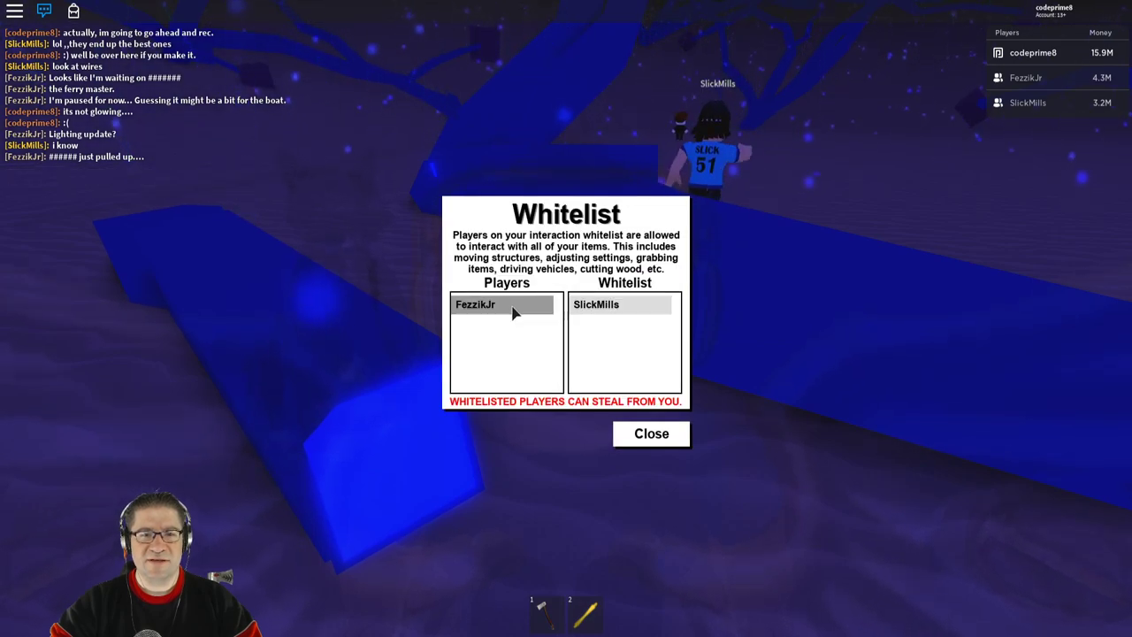
pyautogui.click(649, 432)
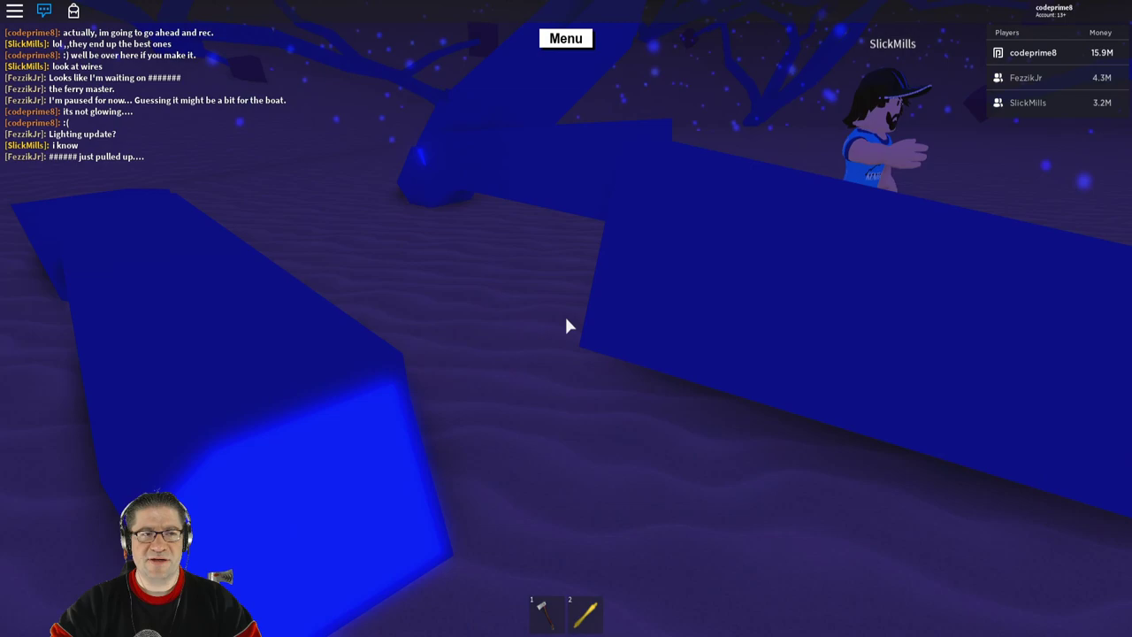
# Step: Re-equip the axe and chop the glowing blue tree trunk until it falls
pyautogui.press('1')
pyautogui.moveTo(566, 319); pyautogui.dragTo(566, 318)
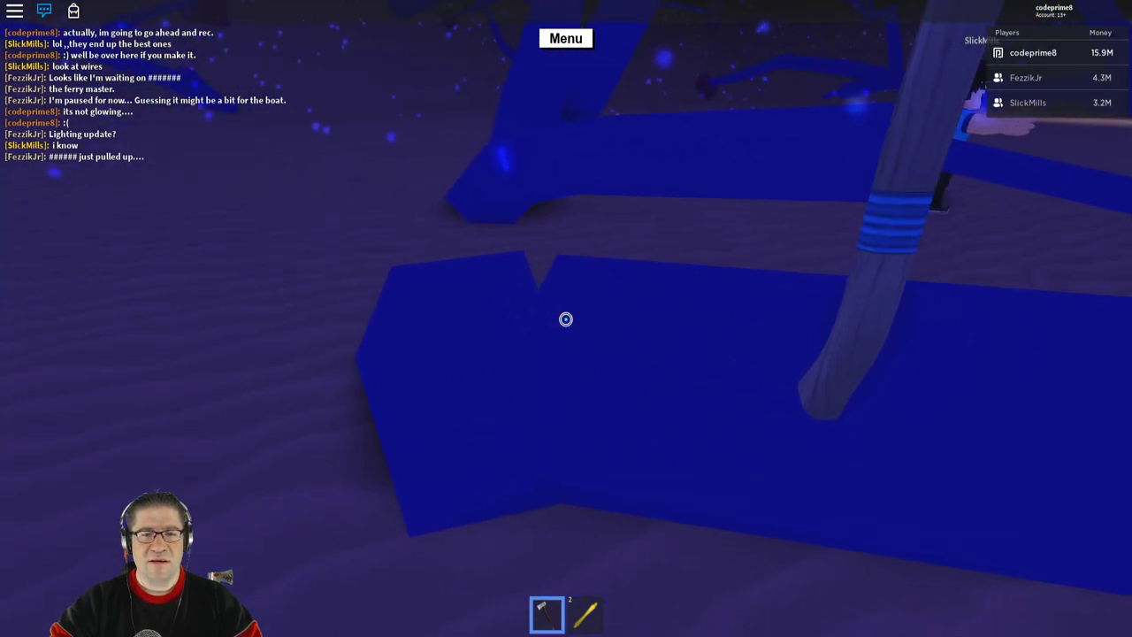
pyautogui.click(566, 319)
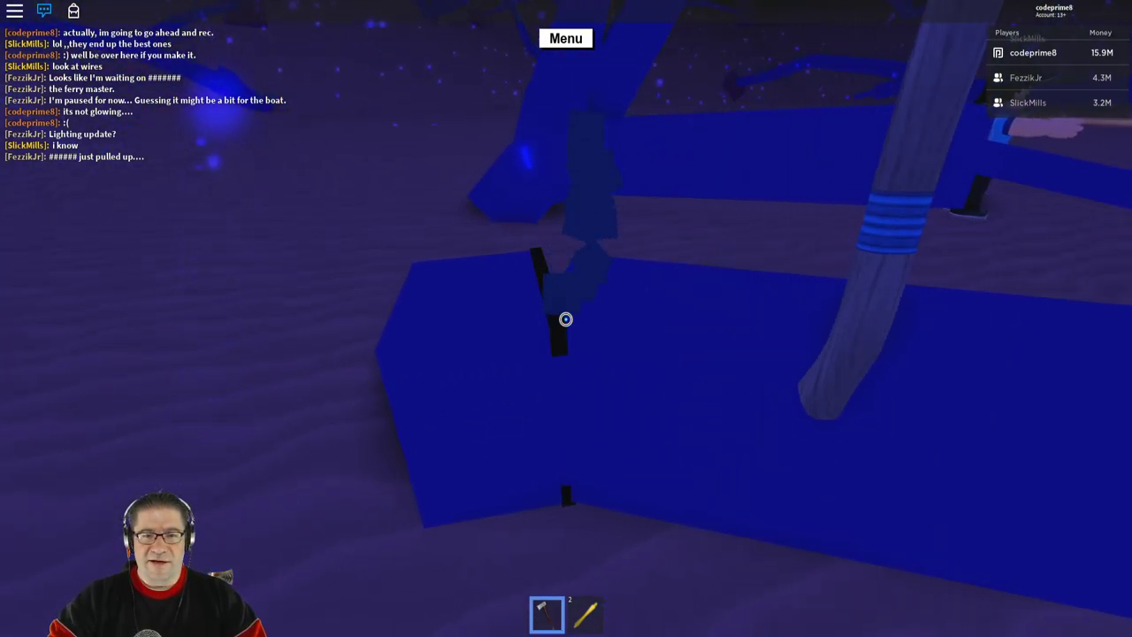
pyautogui.click(565, 318)
pyautogui.click(565, 319)
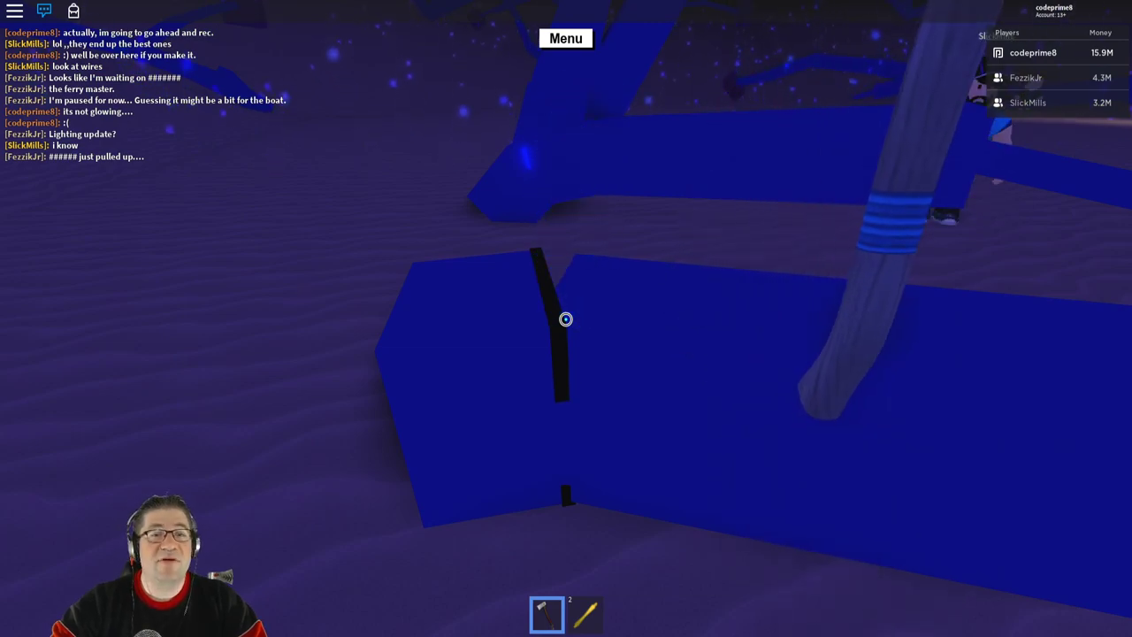
pyautogui.click(565, 318)
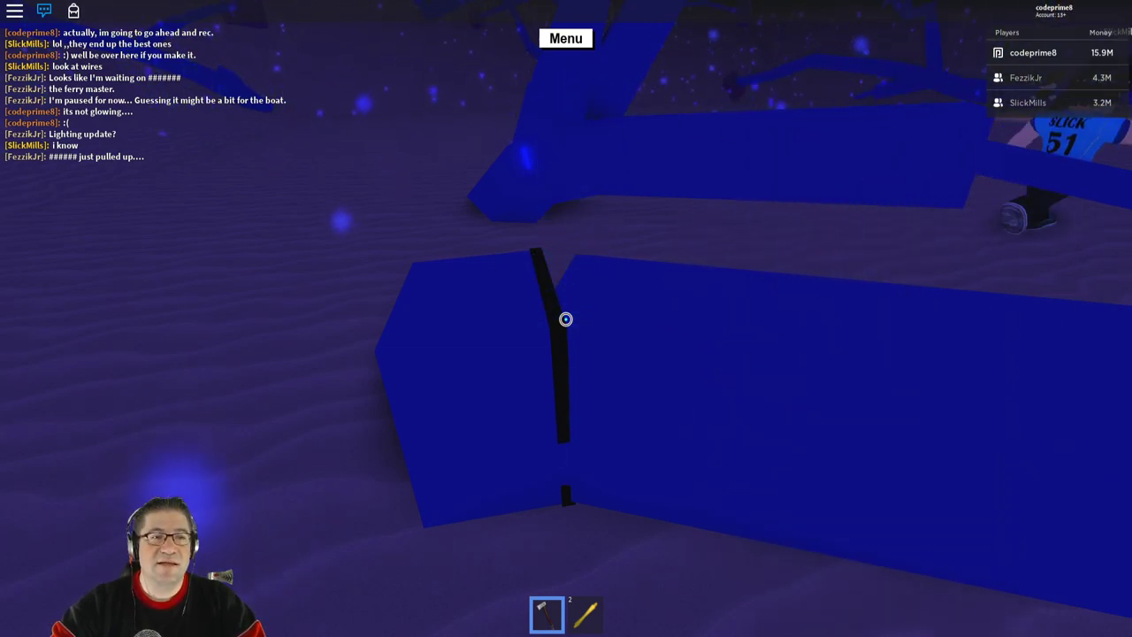
pyautogui.click(565, 319)
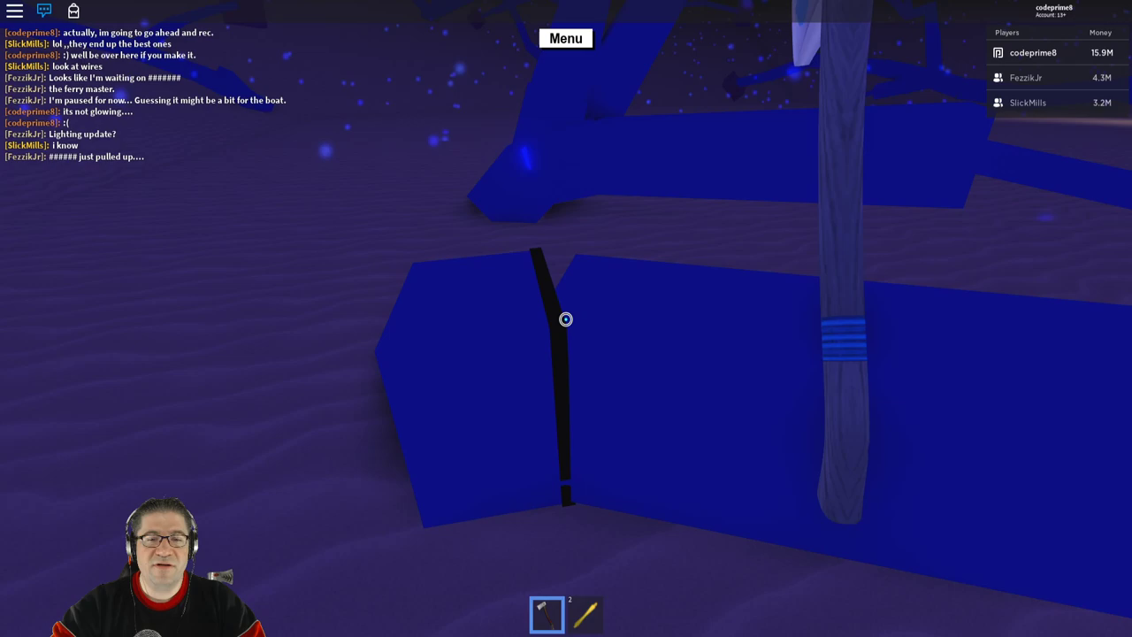
pyautogui.click(566, 319)
pyautogui.press('1')
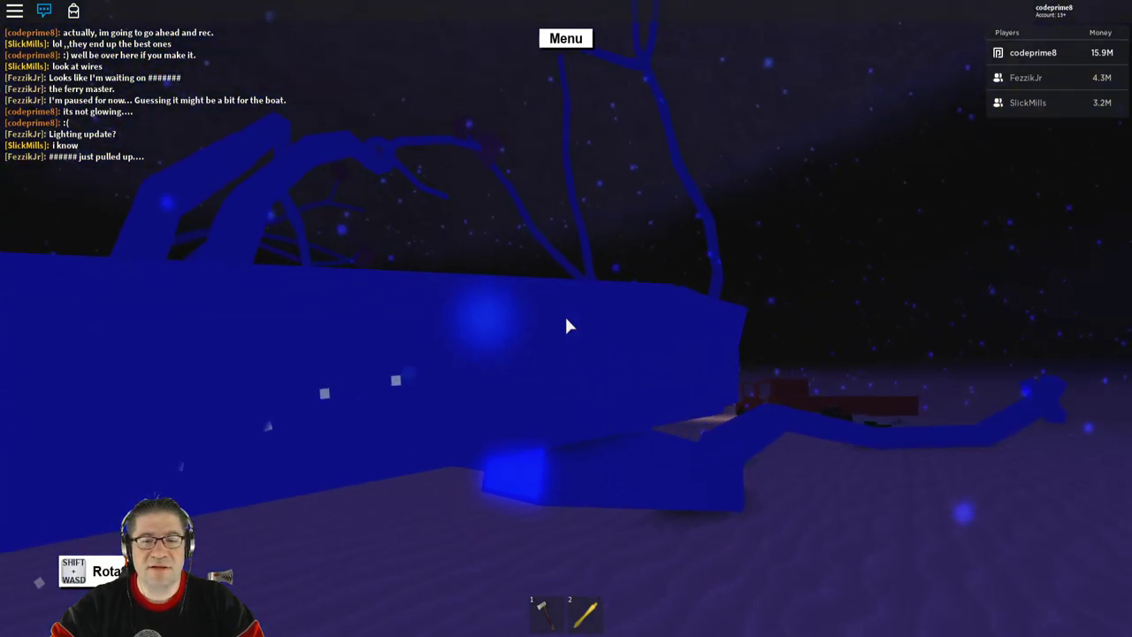
# Step: Walk along the fallen blue trunk and chop a notch into the log
pyautogui.press('w')
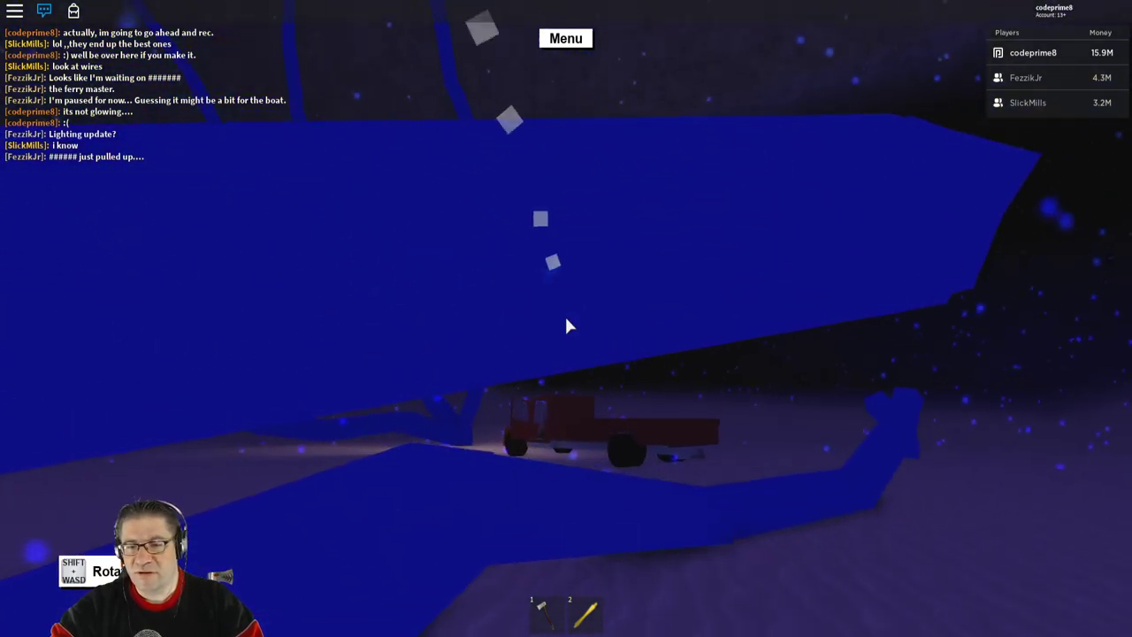
pyautogui.press('w')
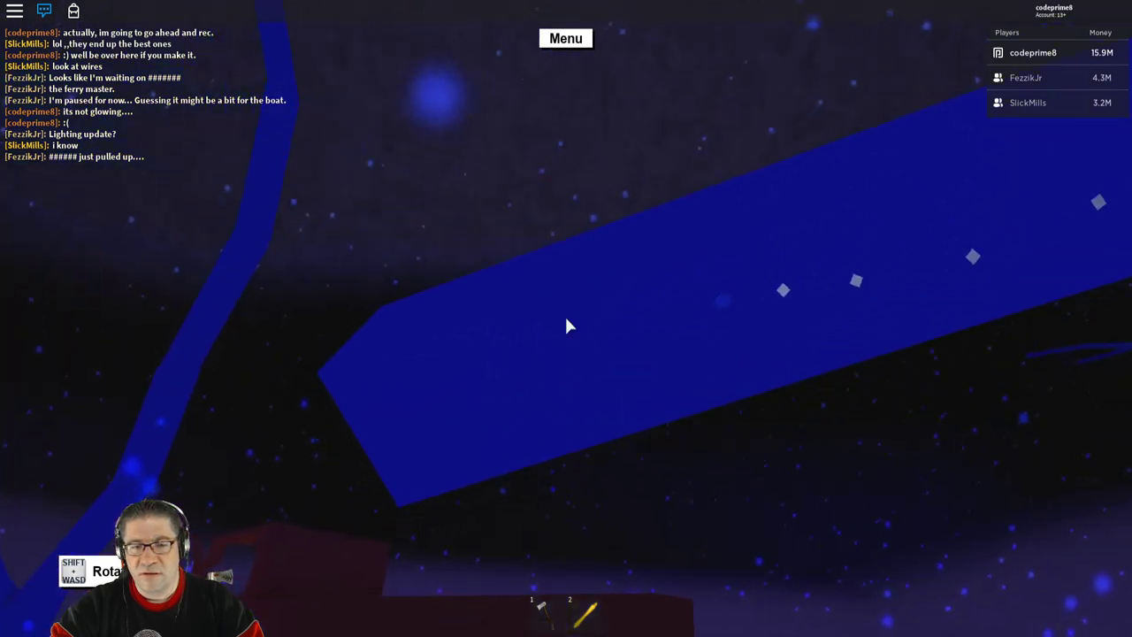
pyautogui.press('w')
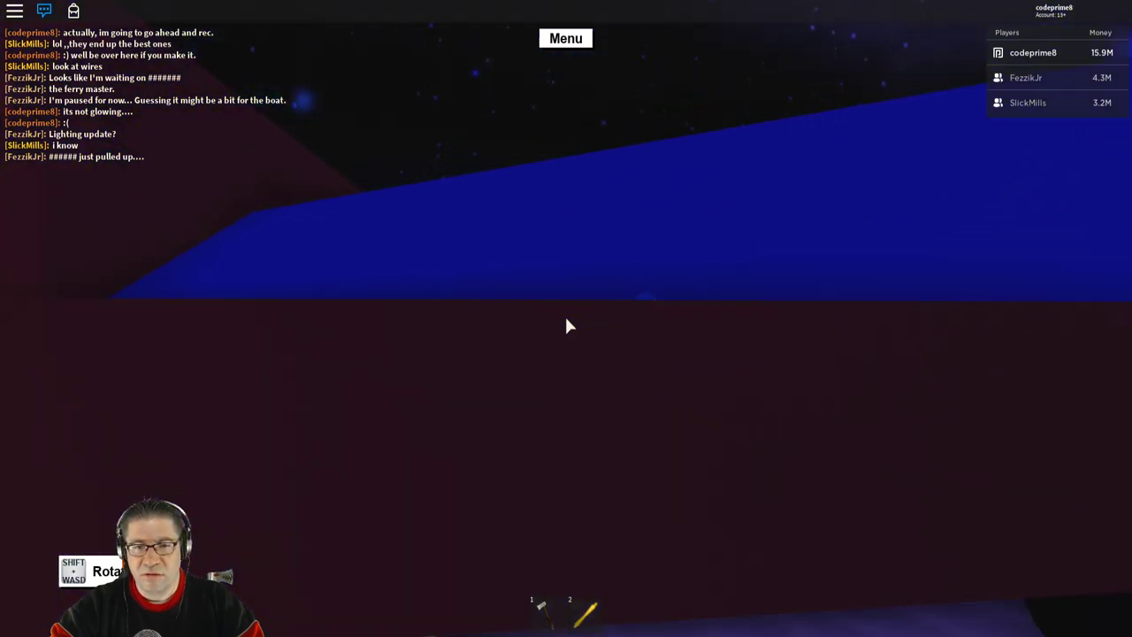
pyautogui.press('w')
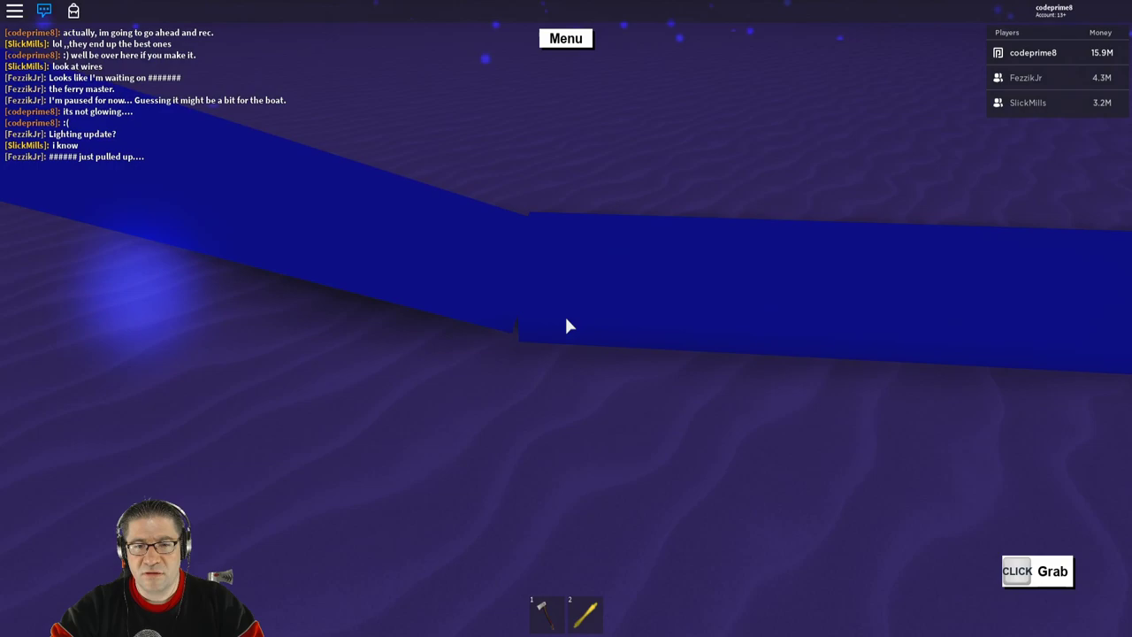
pyautogui.press('1')
pyautogui.click(566, 319)
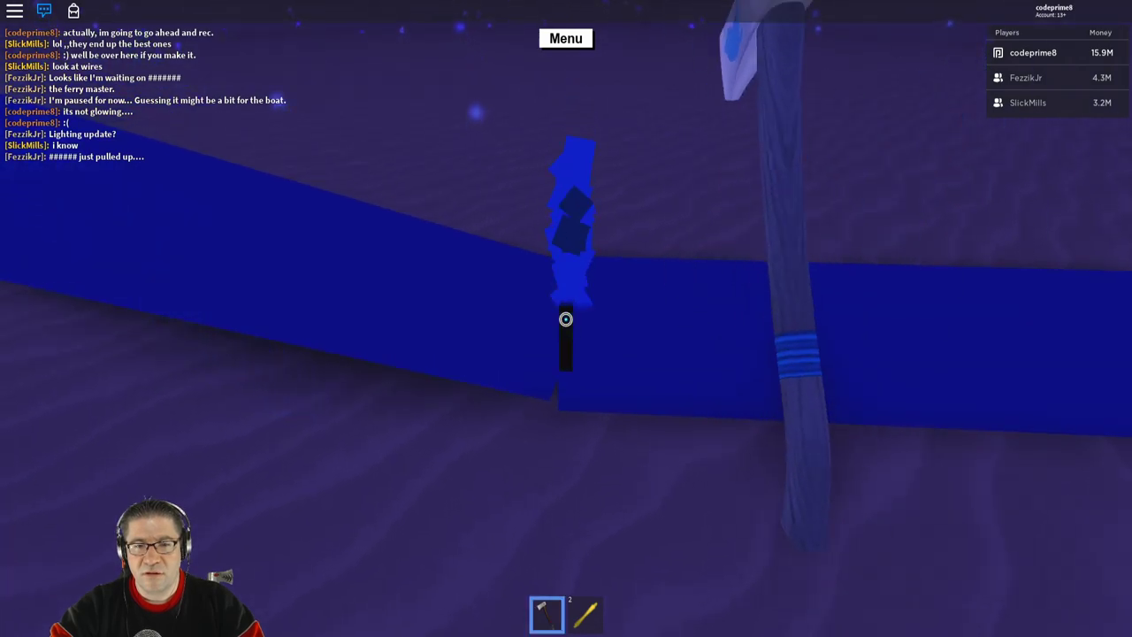
pyautogui.click(565, 319)
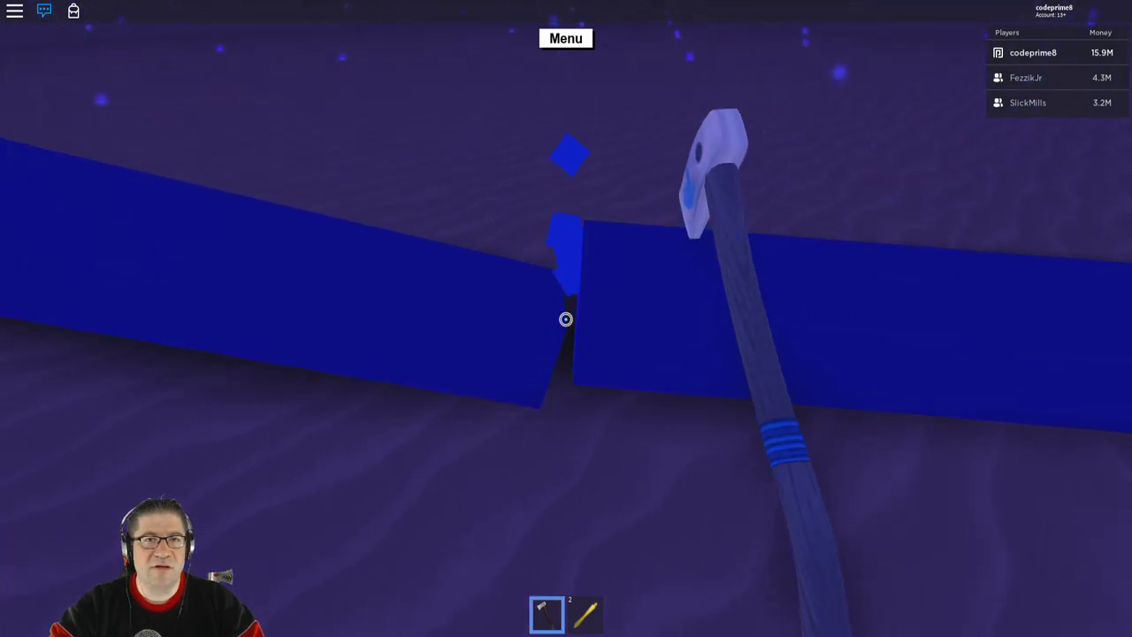
pyautogui.click(565, 319)
pyautogui.click(565, 319)
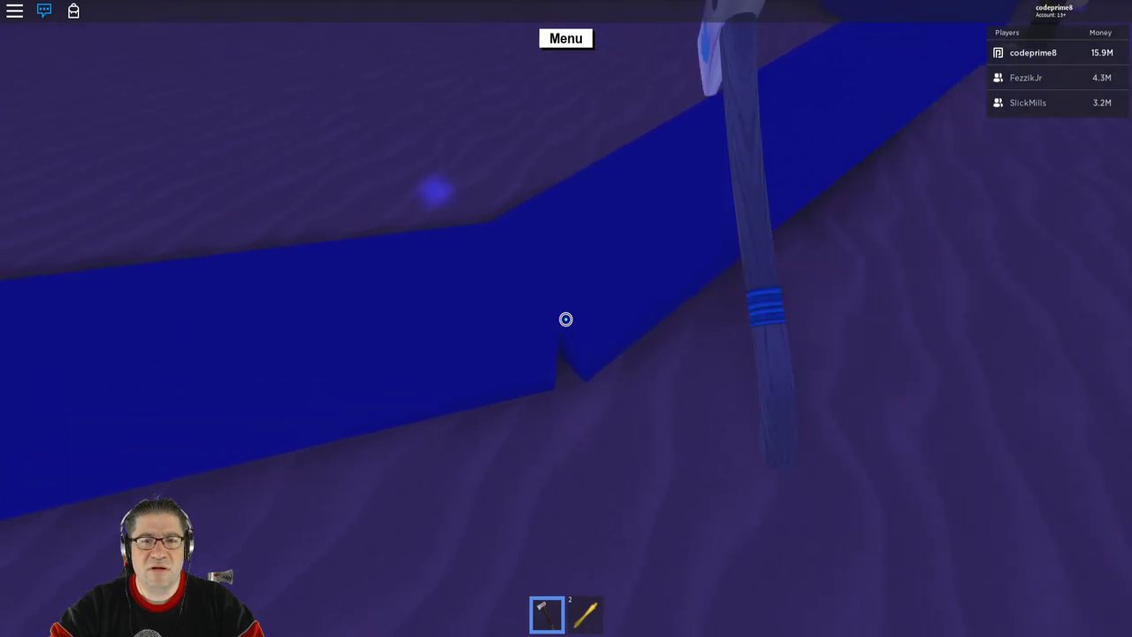
pyautogui.click(566, 320)
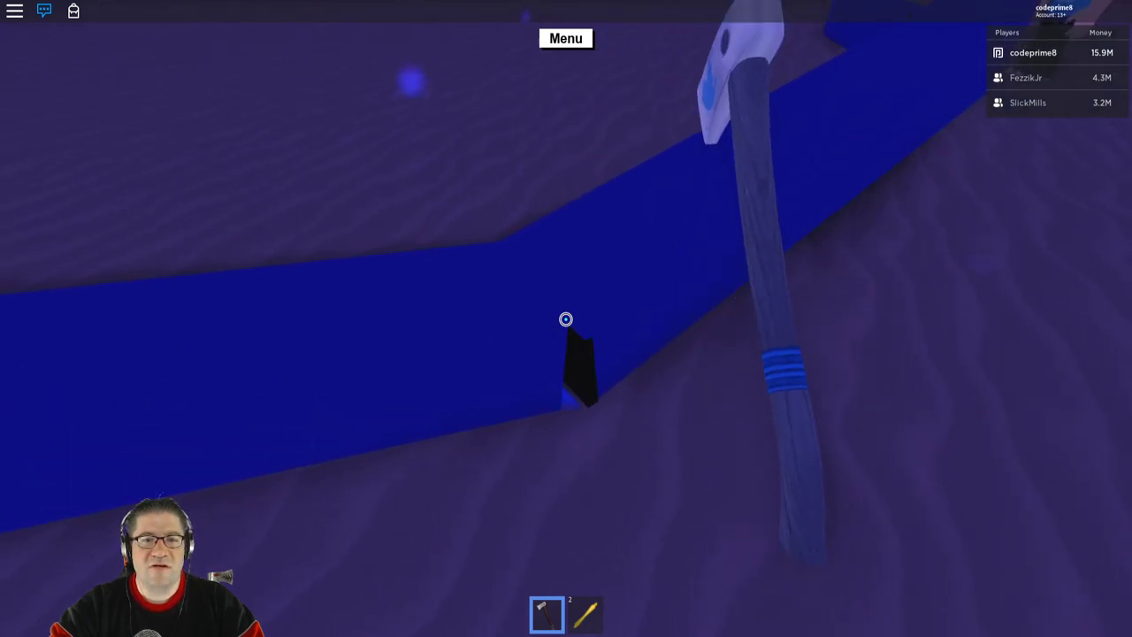
pyautogui.click(565, 320)
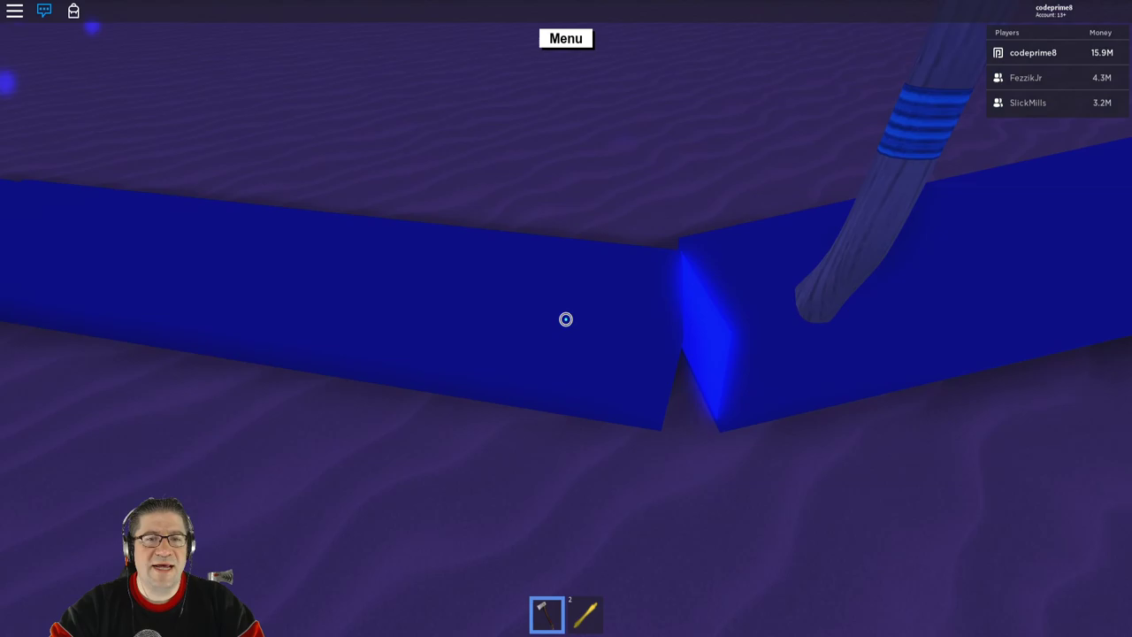
# Step: Carry a cut blue log section and drop it beside the red truck
pyautogui.press('1')
pyautogui.press('w')
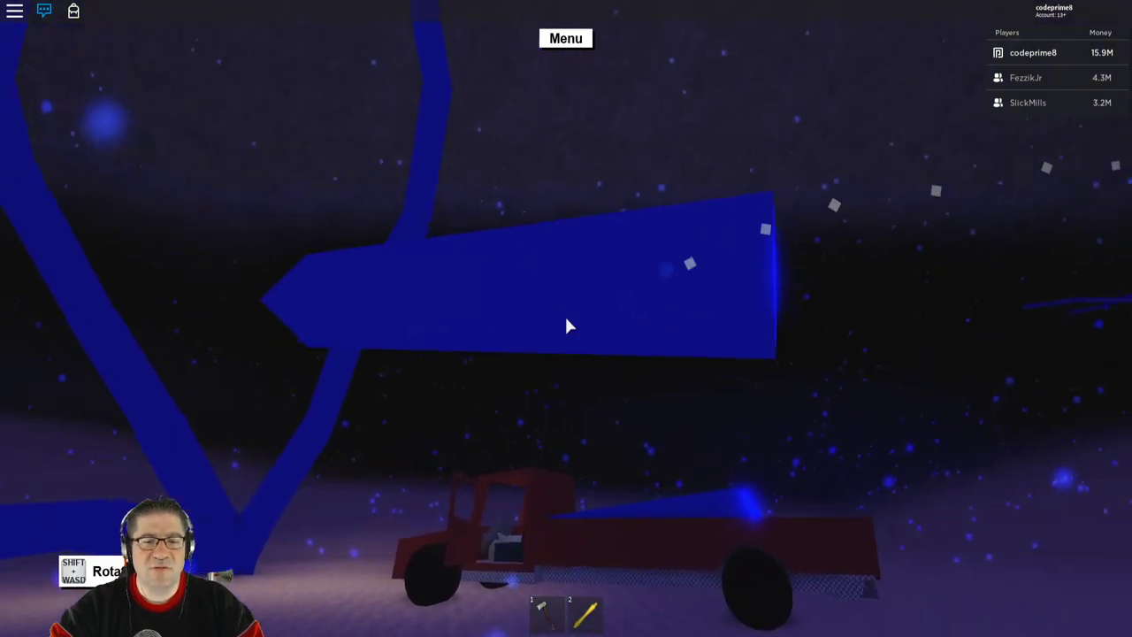
pyautogui.press('w')
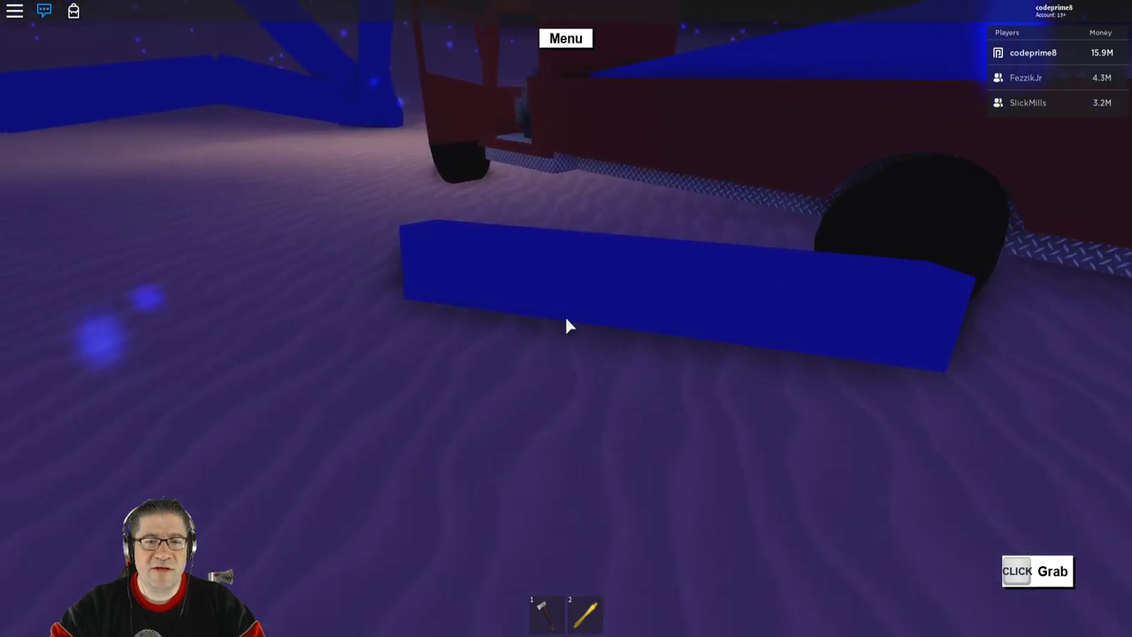
pyautogui.click(567, 325)
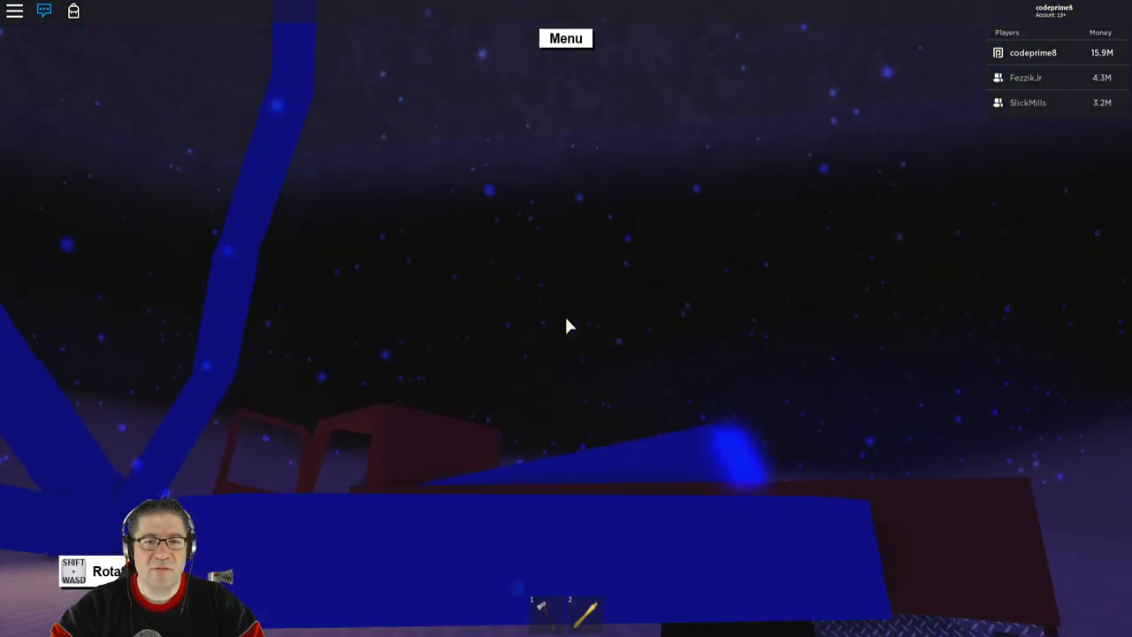
pyautogui.click(567, 326)
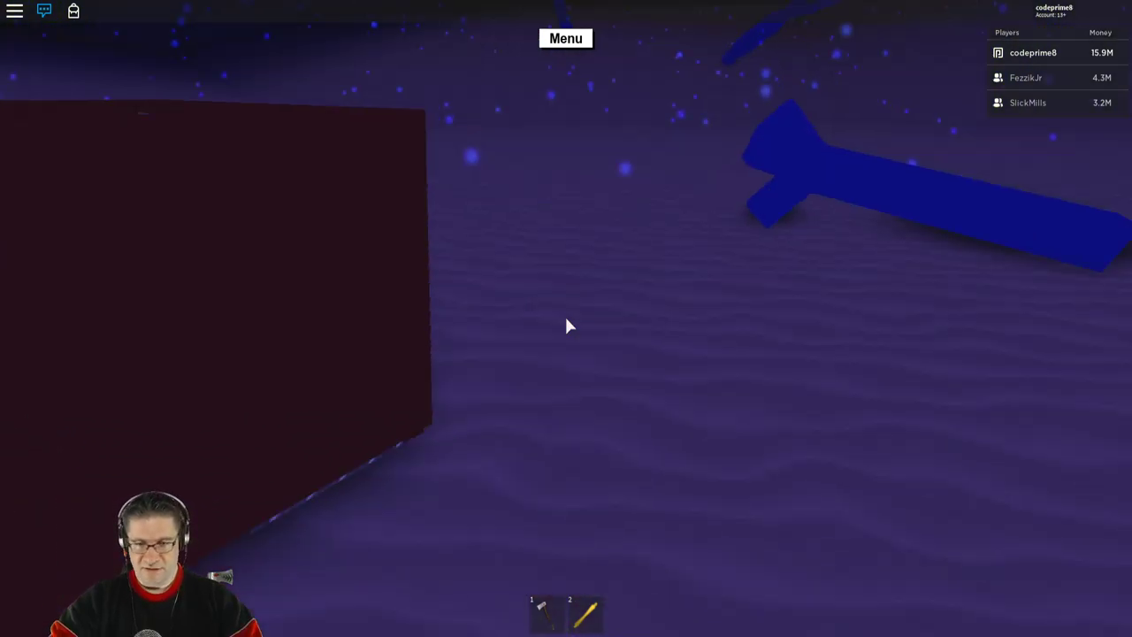
pyautogui.press('w')
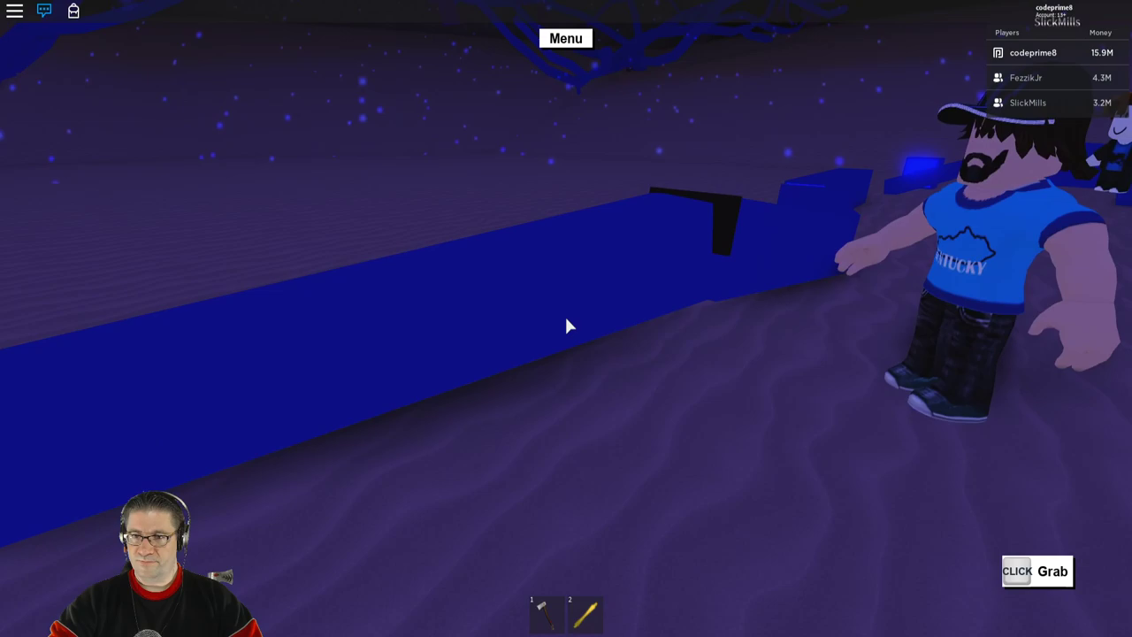
pyautogui.press('w')
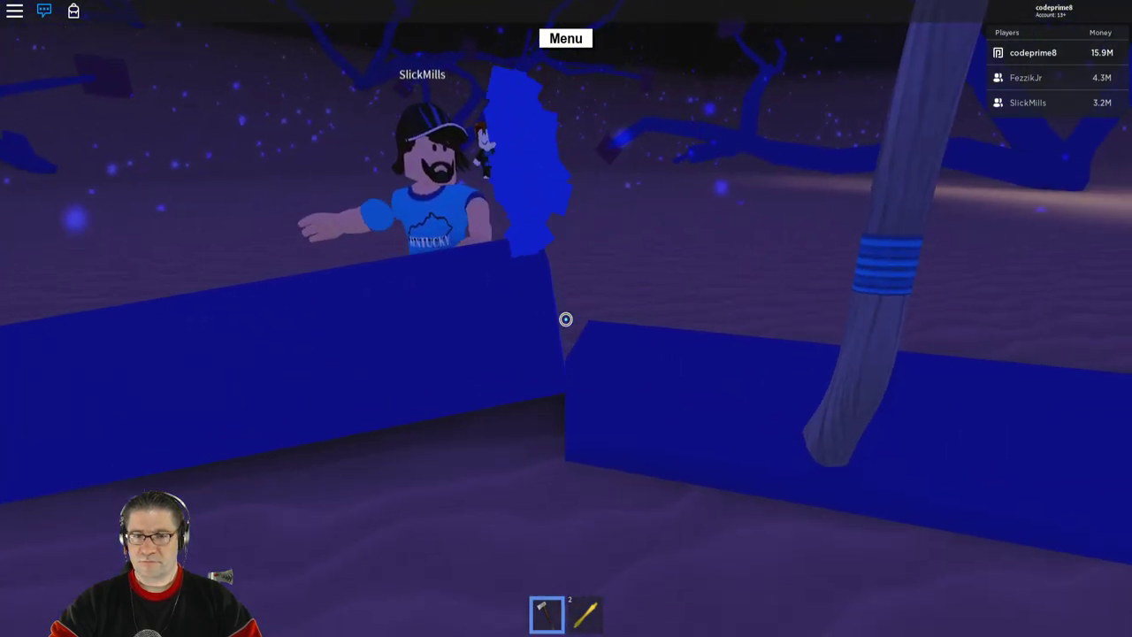
pyautogui.press('w')
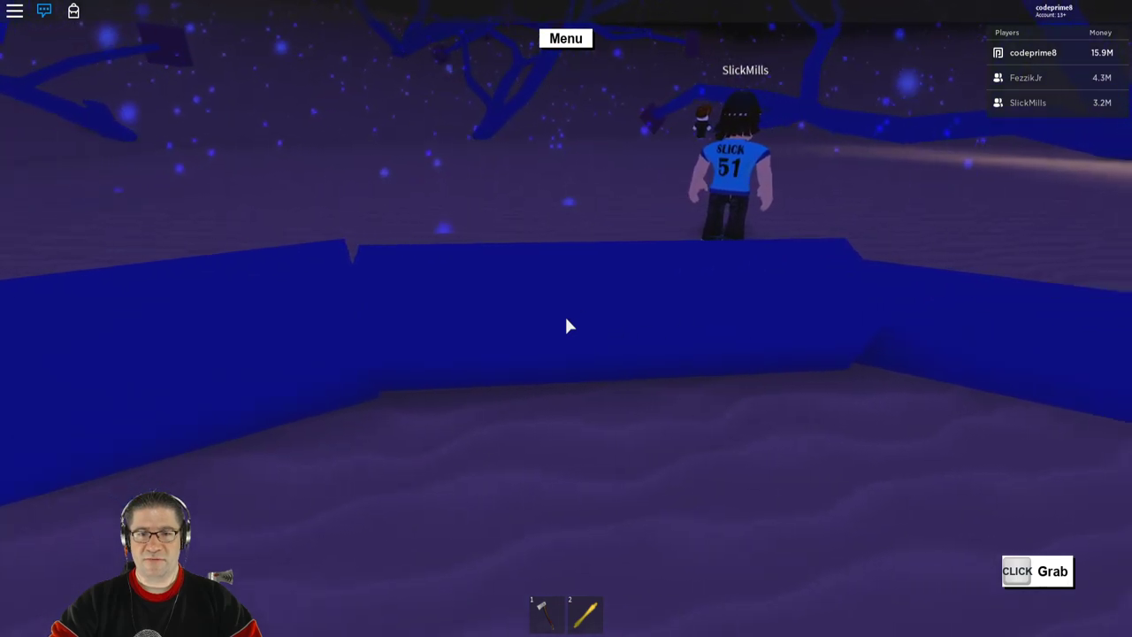
# Step: Chop the notched blue log clean through into shorter pieces
pyautogui.press('1')
pyautogui.click(566, 319)
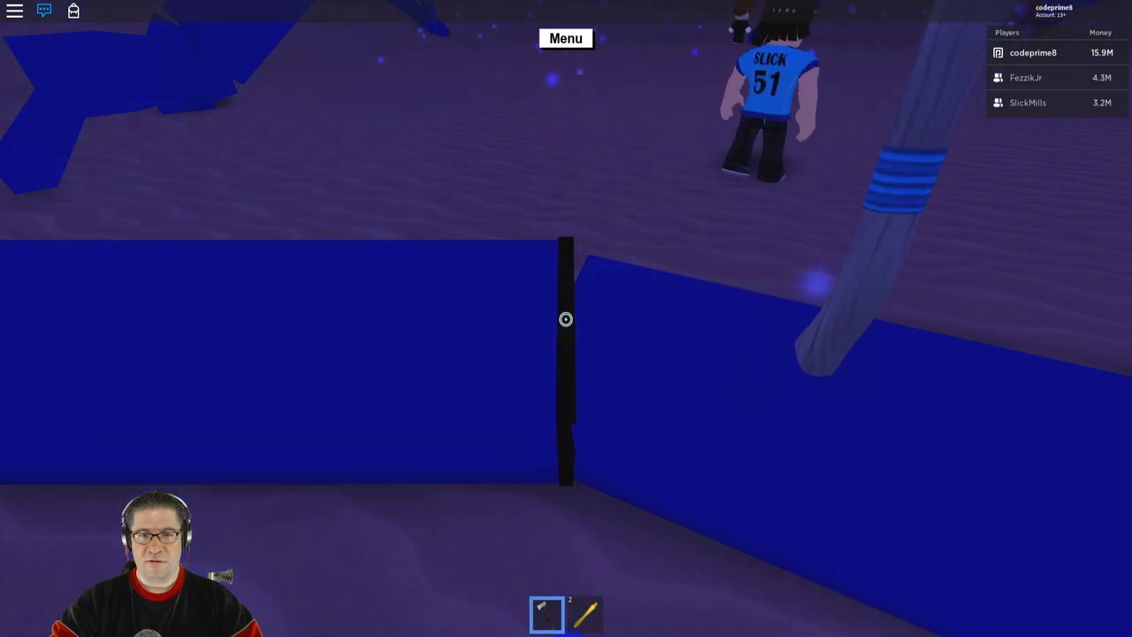
pyautogui.click(566, 319)
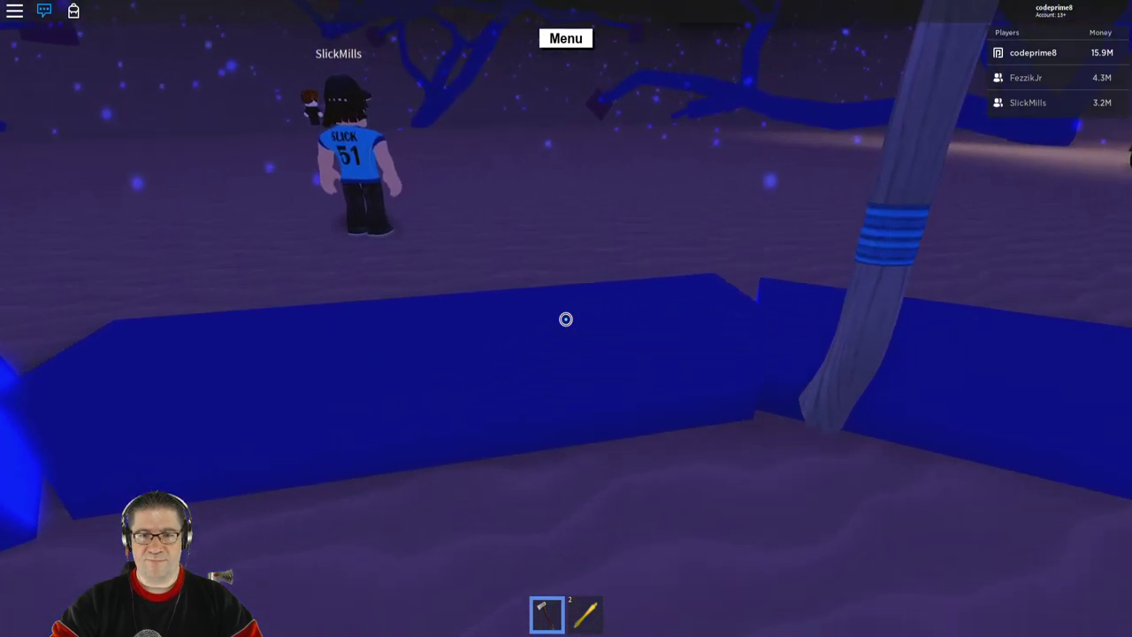
pyautogui.click(565, 319)
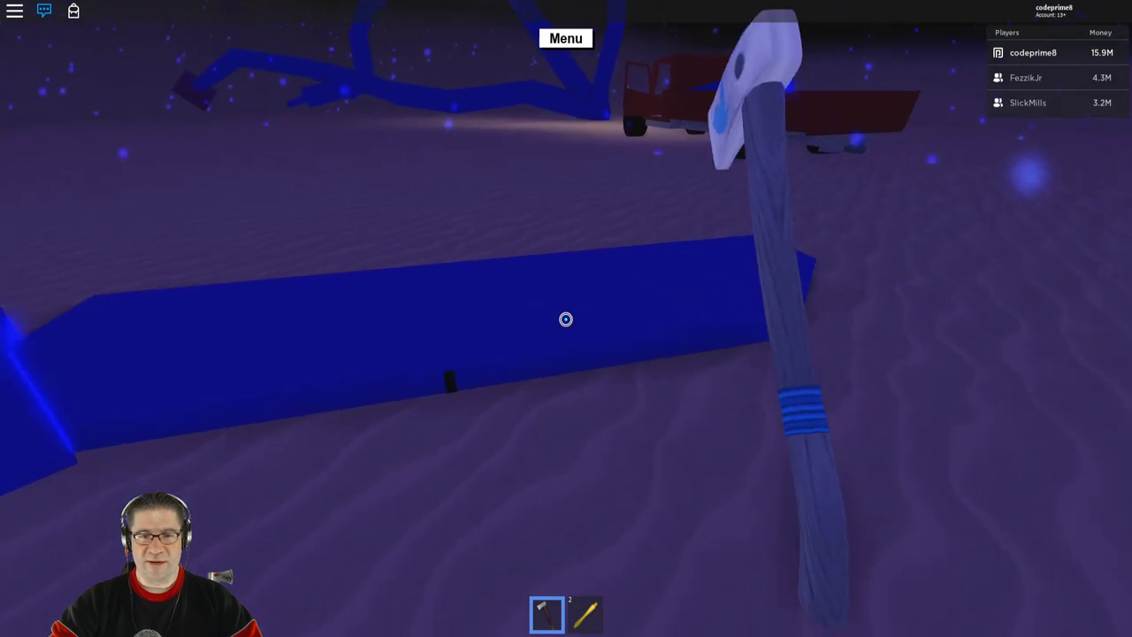
# Step: Pick up the cut blue plank, drop it, then grab it again
pyautogui.press('1')
pyautogui.click(567, 325)
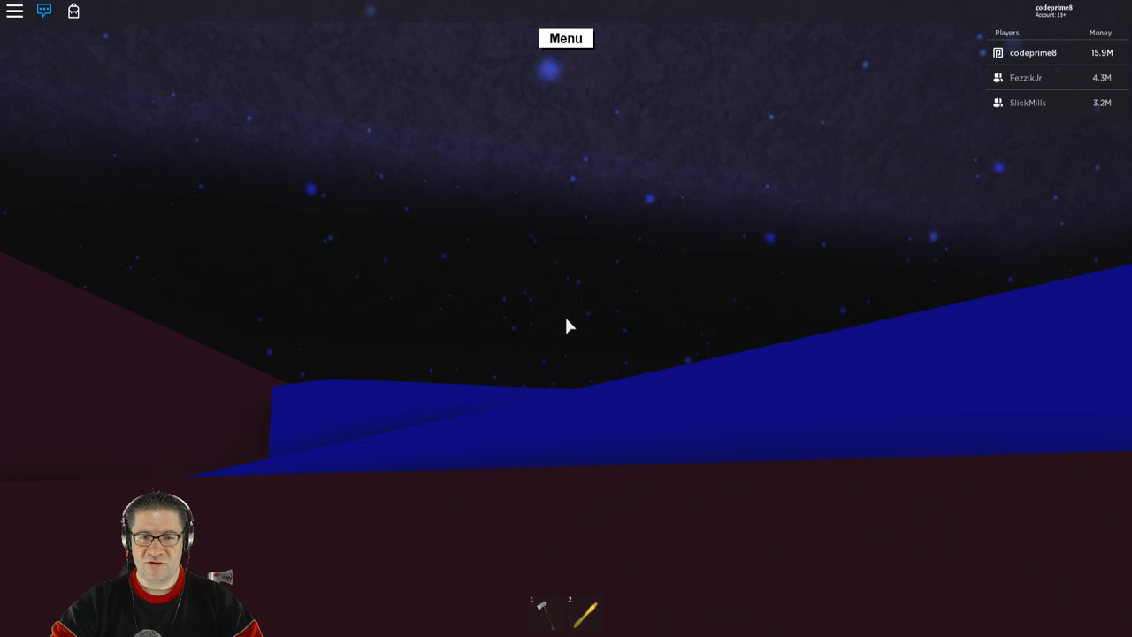
pyautogui.click(567, 326)
pyautogui.press('w')
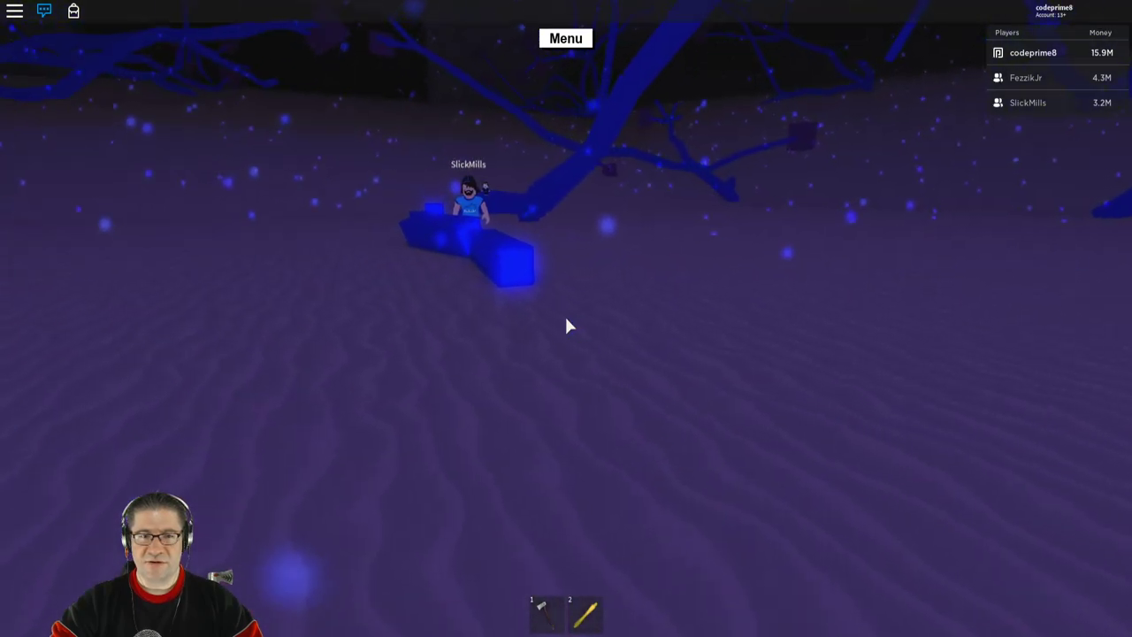
pyautogui.press('w')
pyautogui.click(567, 326)
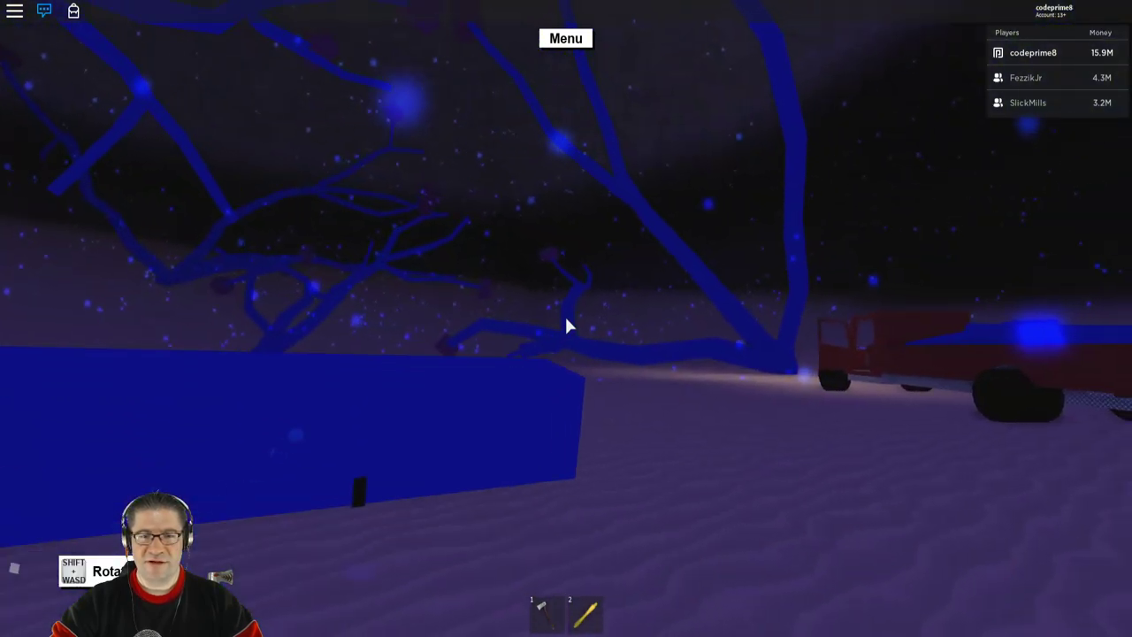
pyautogui.press('w')
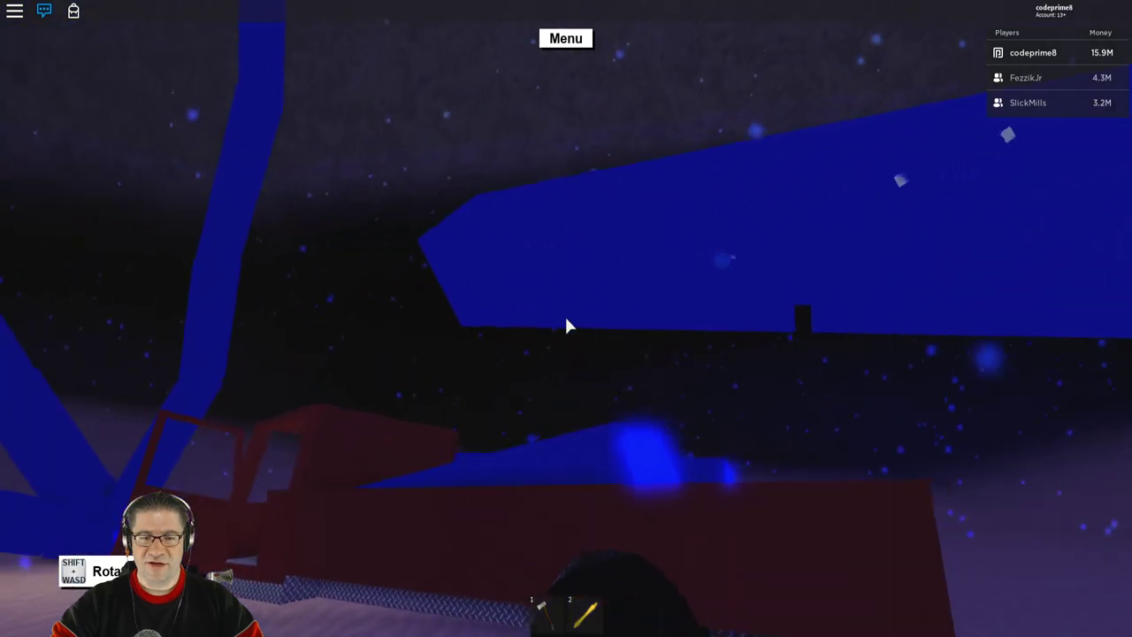
pyautogui.scroll(-5, 567, 326)
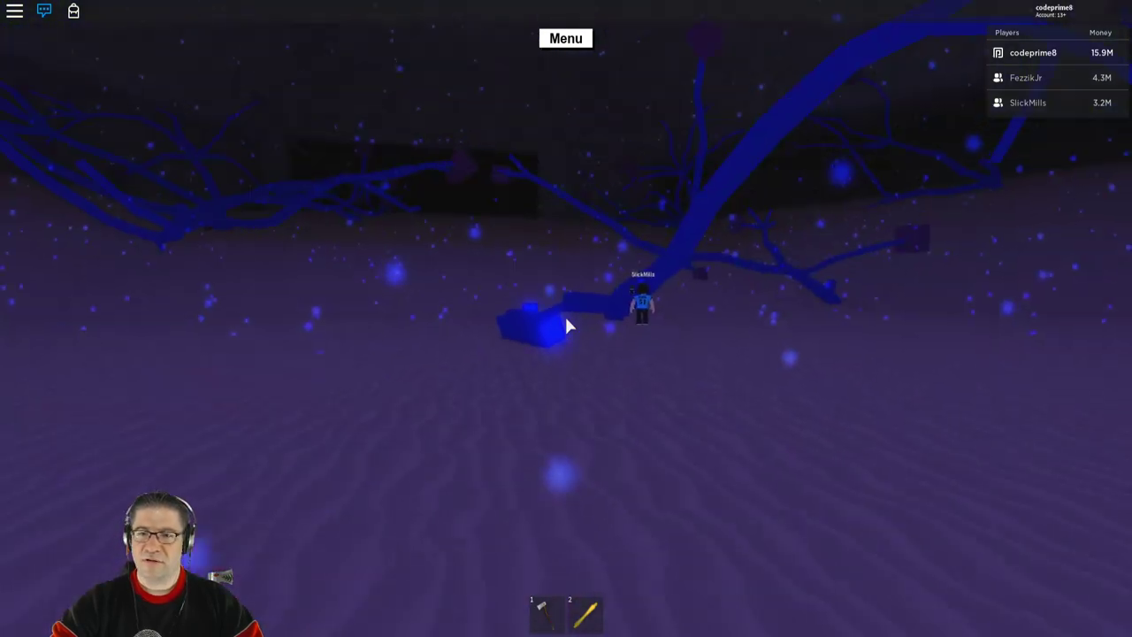
pyautogui.scroll(5, 567, 326)
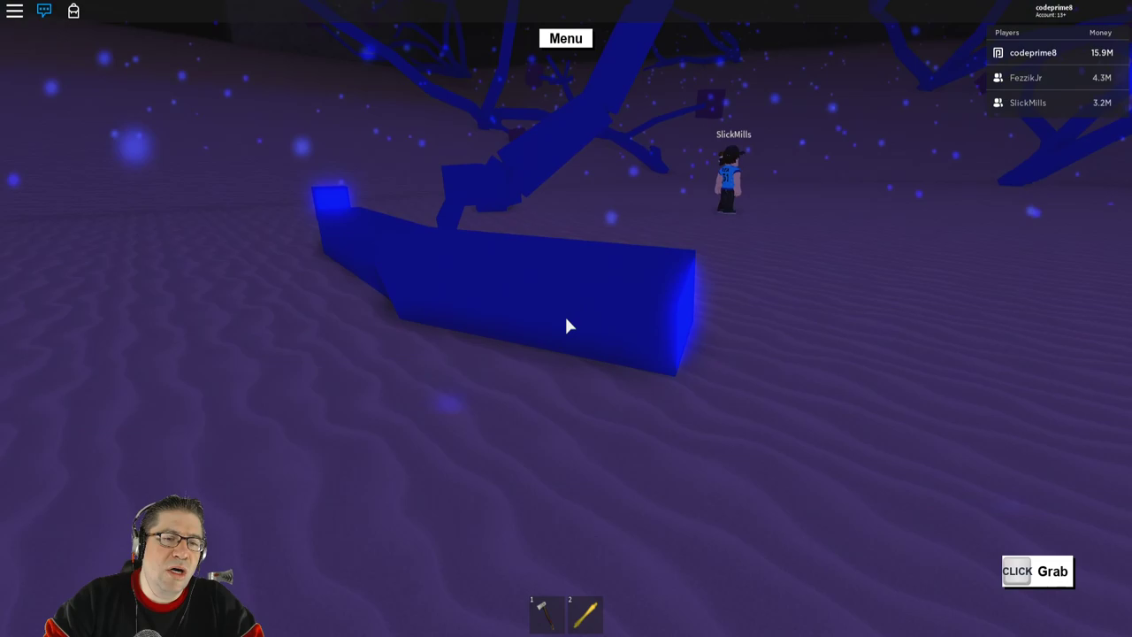
# Step: Carry the blue plank over and drop it beside the red truck
pyautogui.click(567, 326)
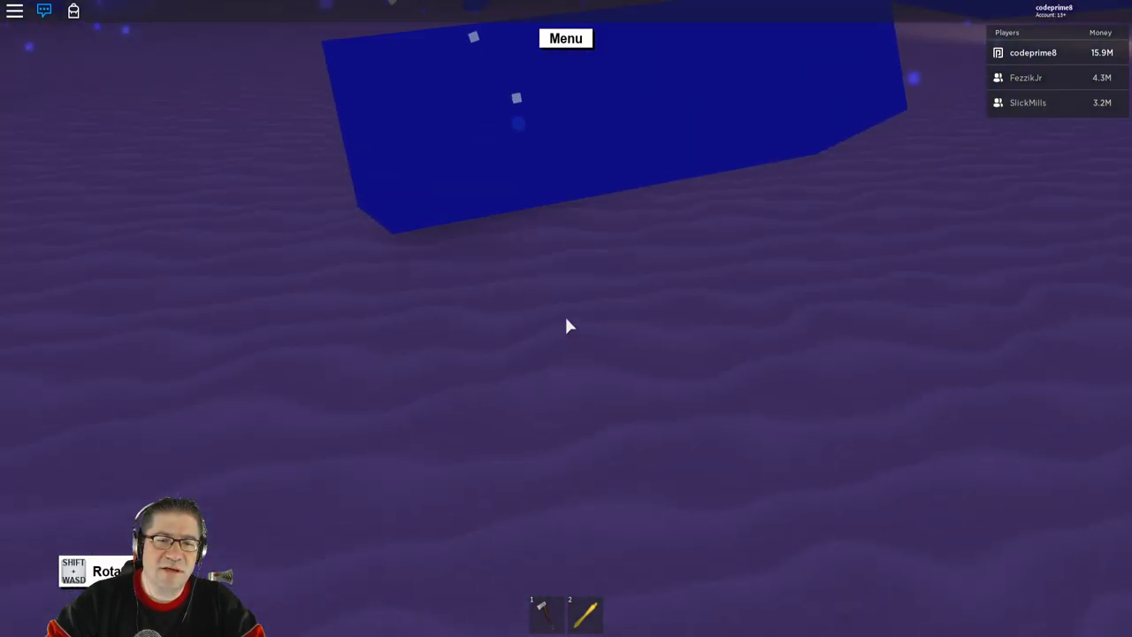
pyautogui.press('1')
pyautogui.press('1')
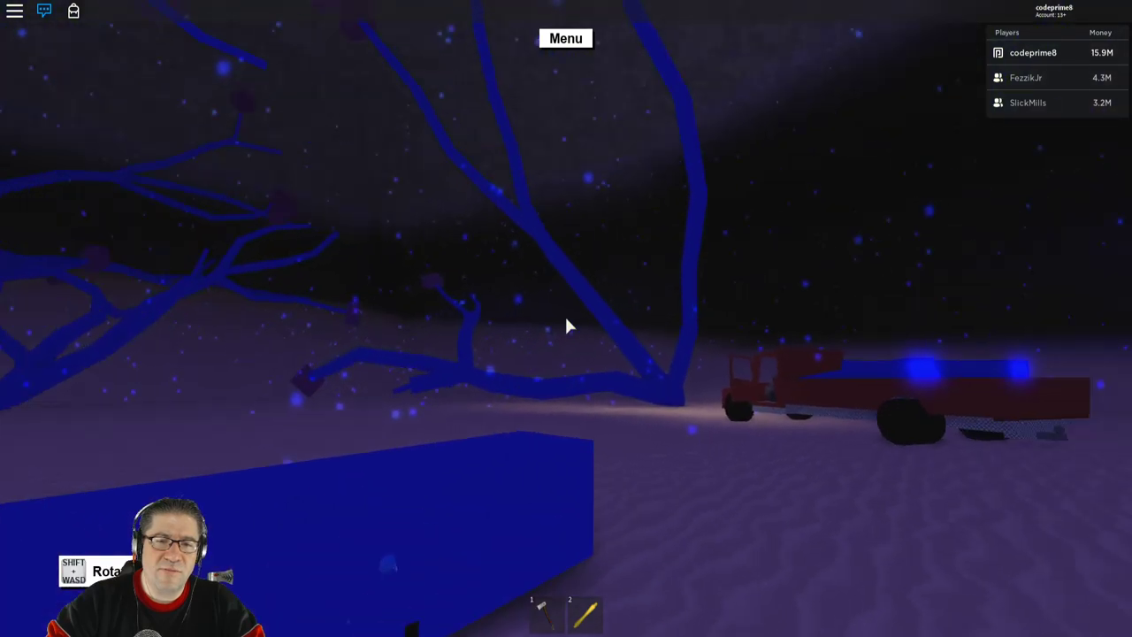
pyautogui.click(565, 319)
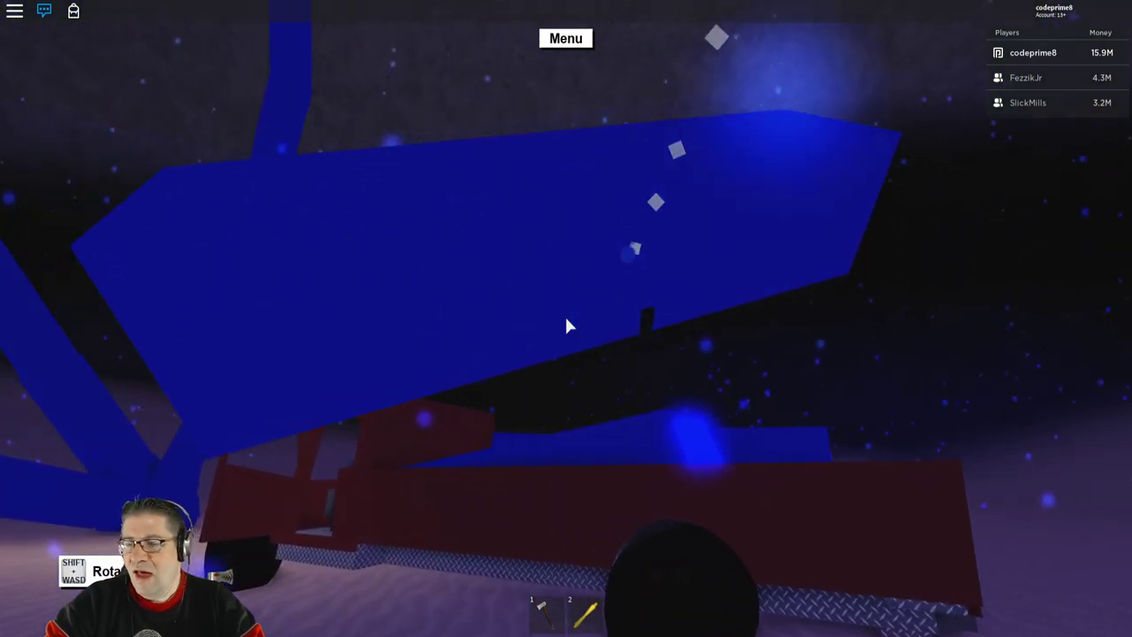
pyautogui.press('w')
pyautogui.click(566, 326)
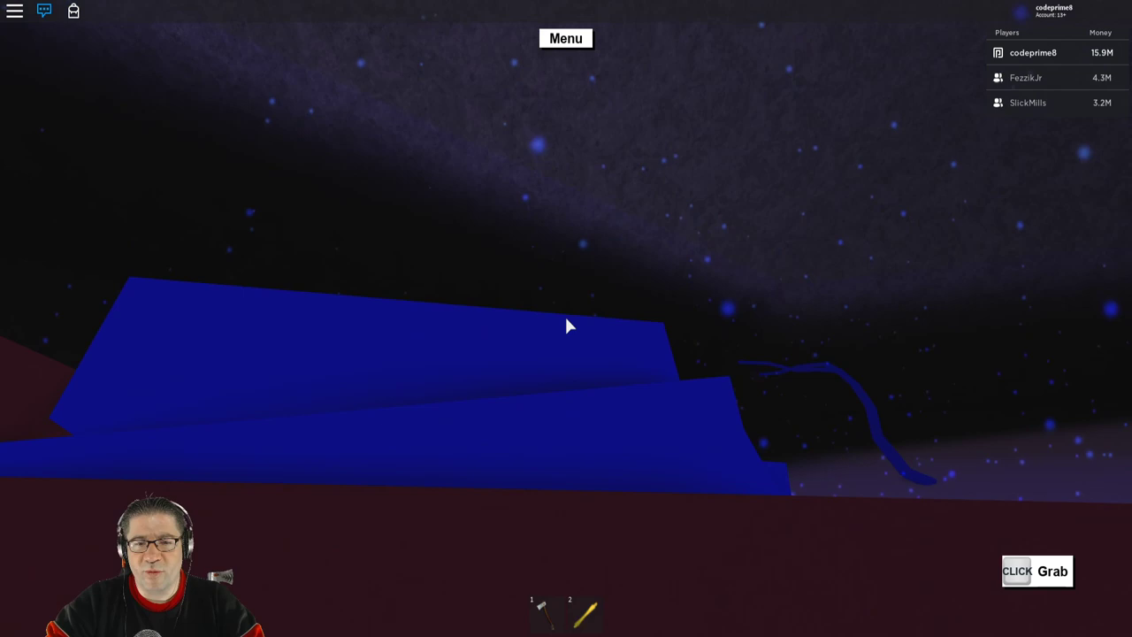
pyautogui.press('w')
pyautogui.scroll(-3, 567, 326)
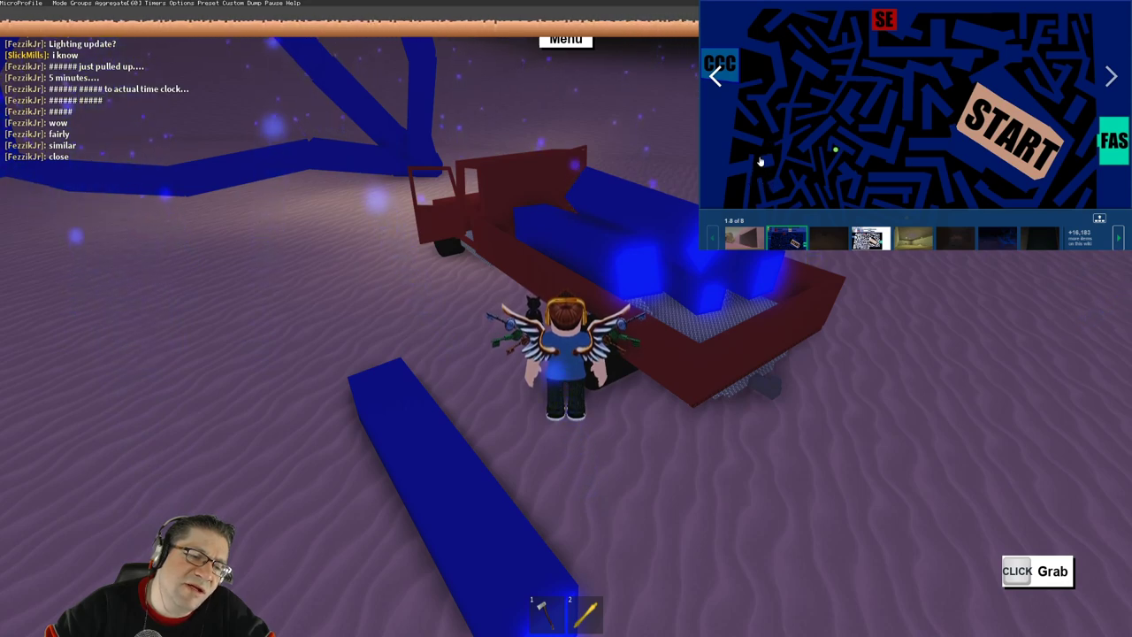
pyautogui.scroll(-1, 813, 60)
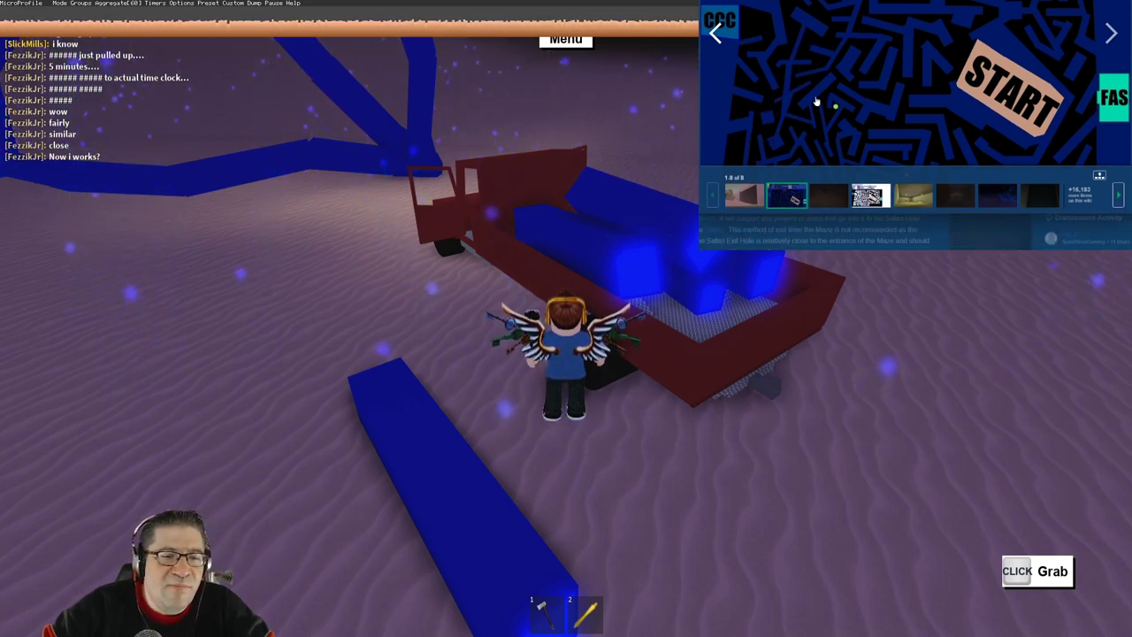
pyautogui.scroll(-1, 777, 113)
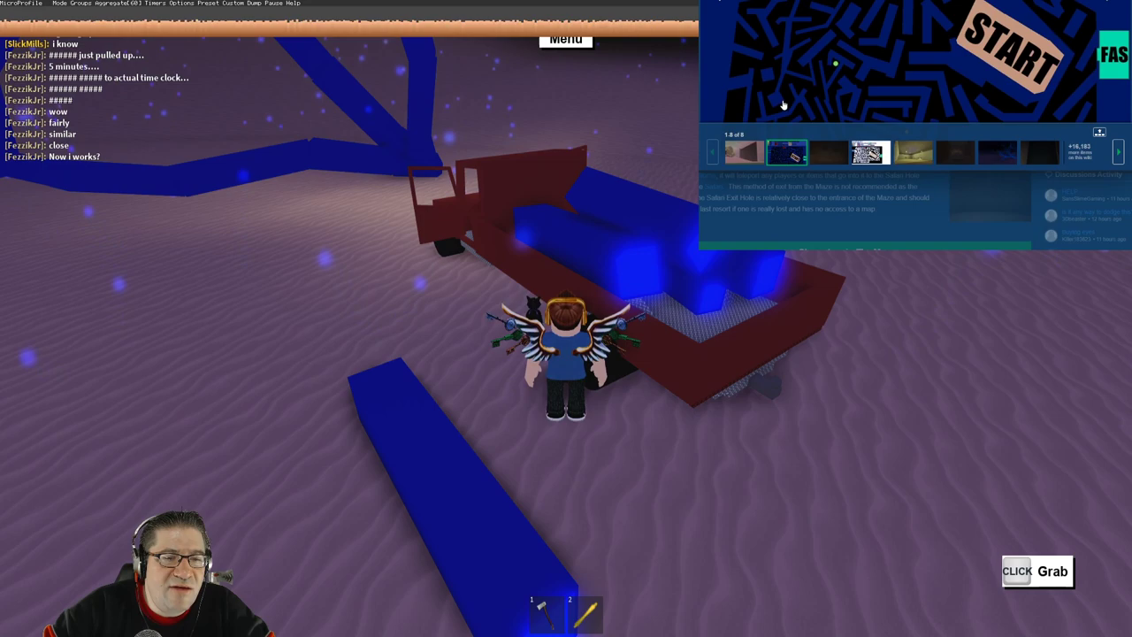
pyautogui.scroll(2, 794, 97)
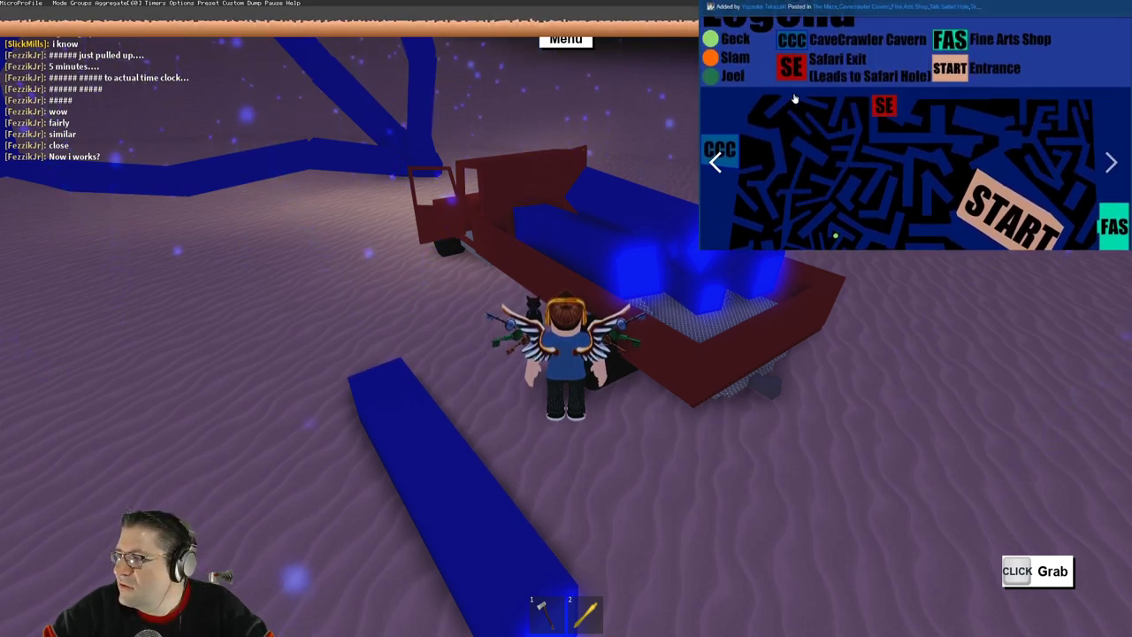
pyautogui.scroll(2, 795, 97)
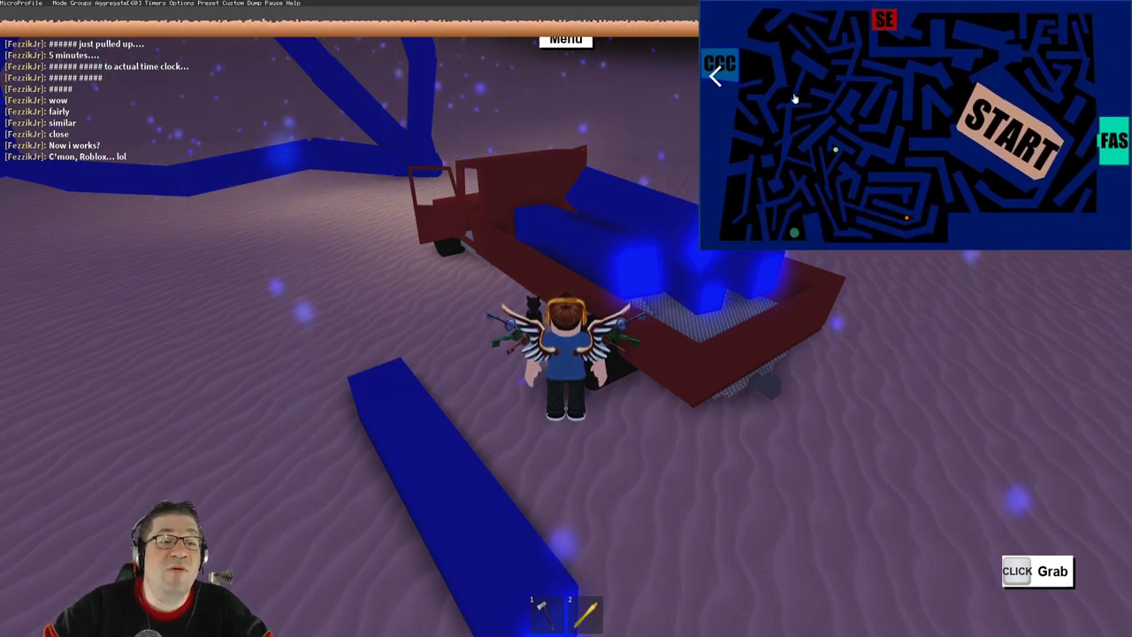
pyautogui.scroll(2, 794, 99)
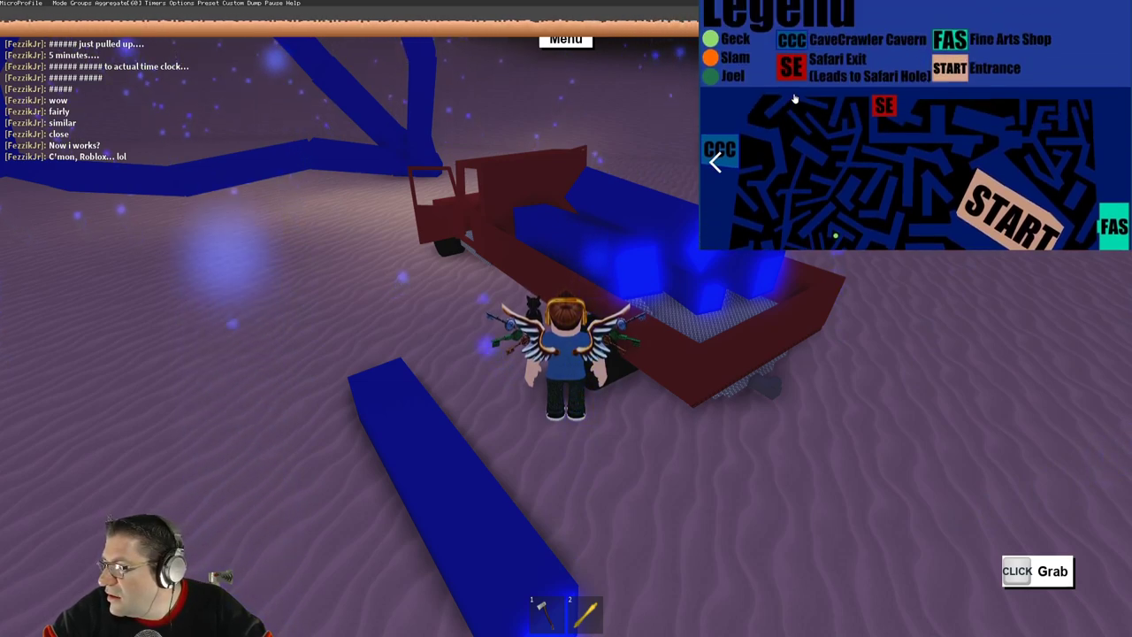
pyautogui.scroll(2, 795, 100)
pyautogui.scroll(-3, 795, 98)
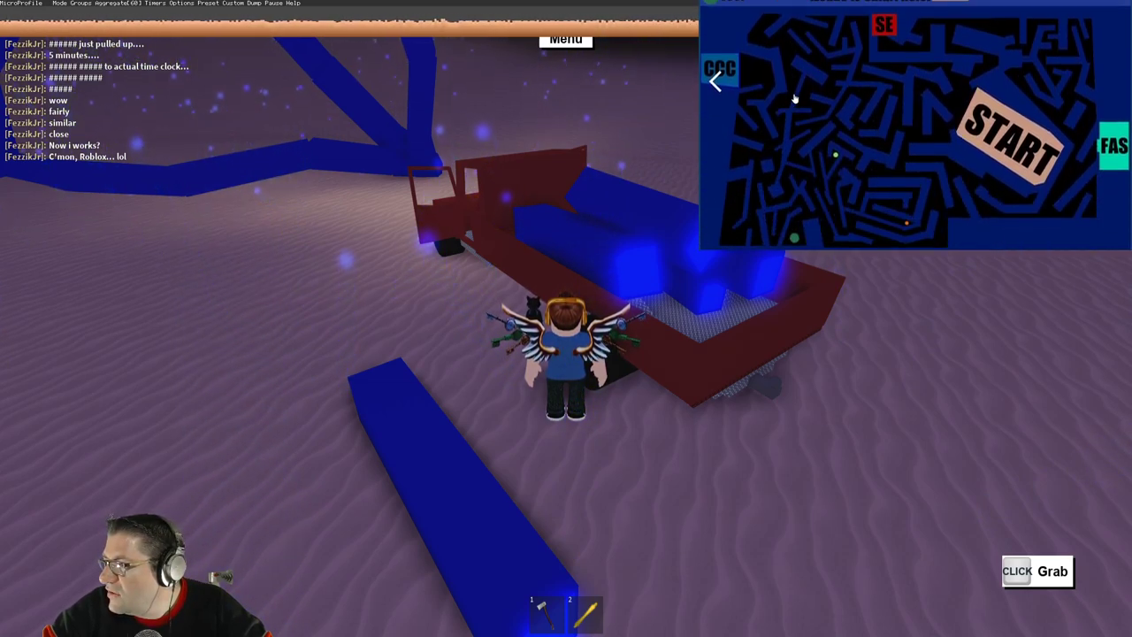
pyautogui.scroll(3, 794, 97)
pyautogui.scroll(-3, 794, 98)
pyautogui.scroll(-1, 794, 99)
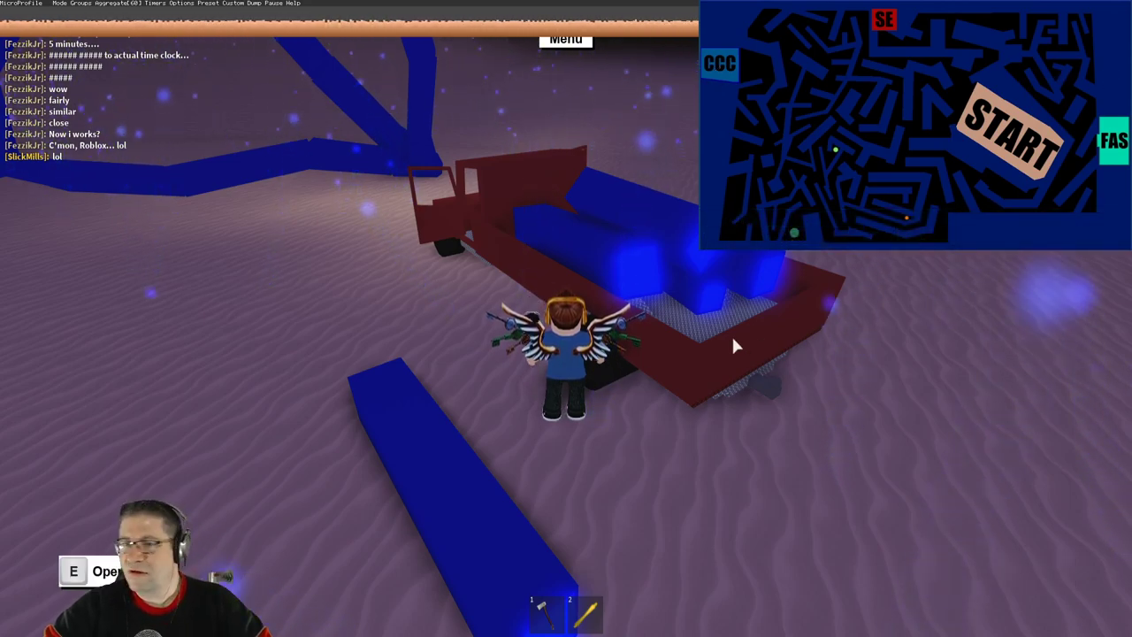
# Step: Walk up to the red truck and get into the driver seat
pyautogui.press('w')
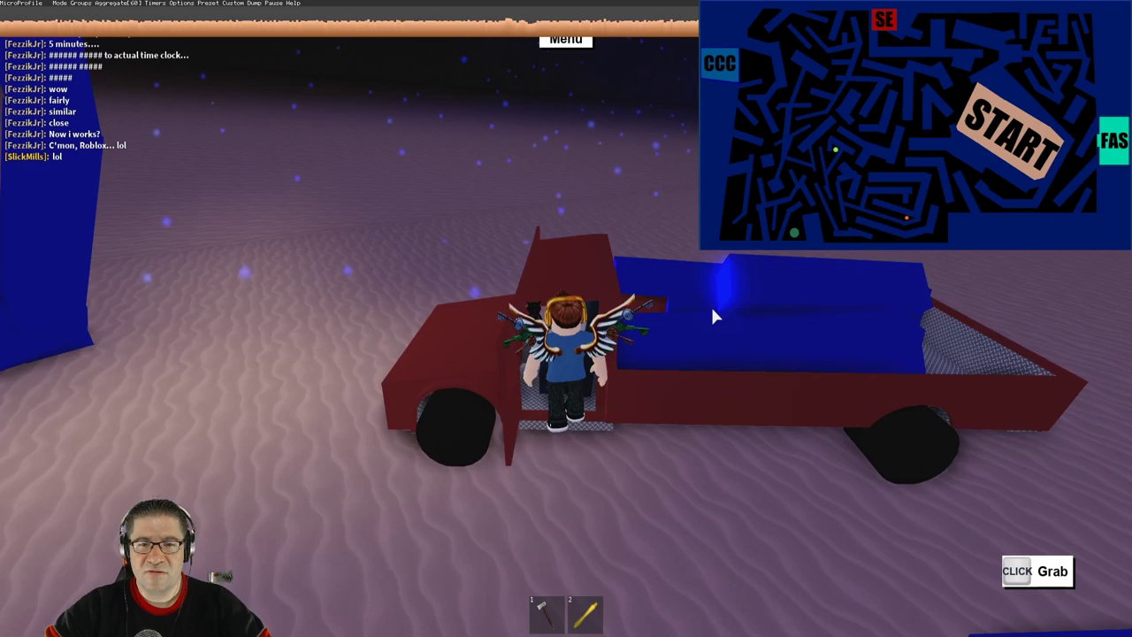
pyautogui.press('w')
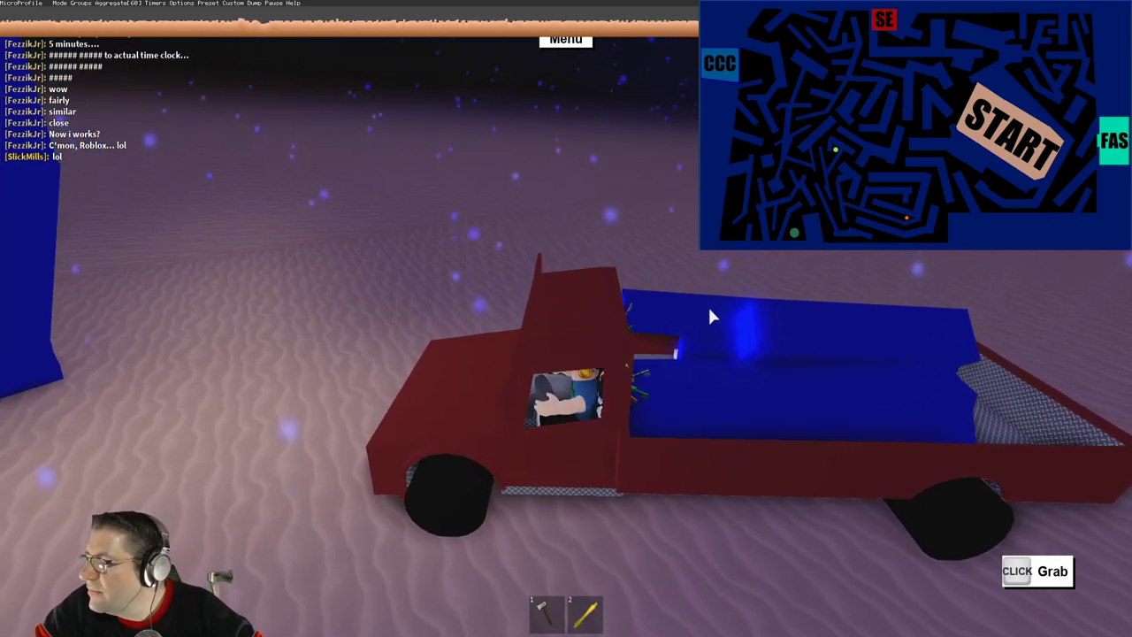
pyautogui.click(708, 305)
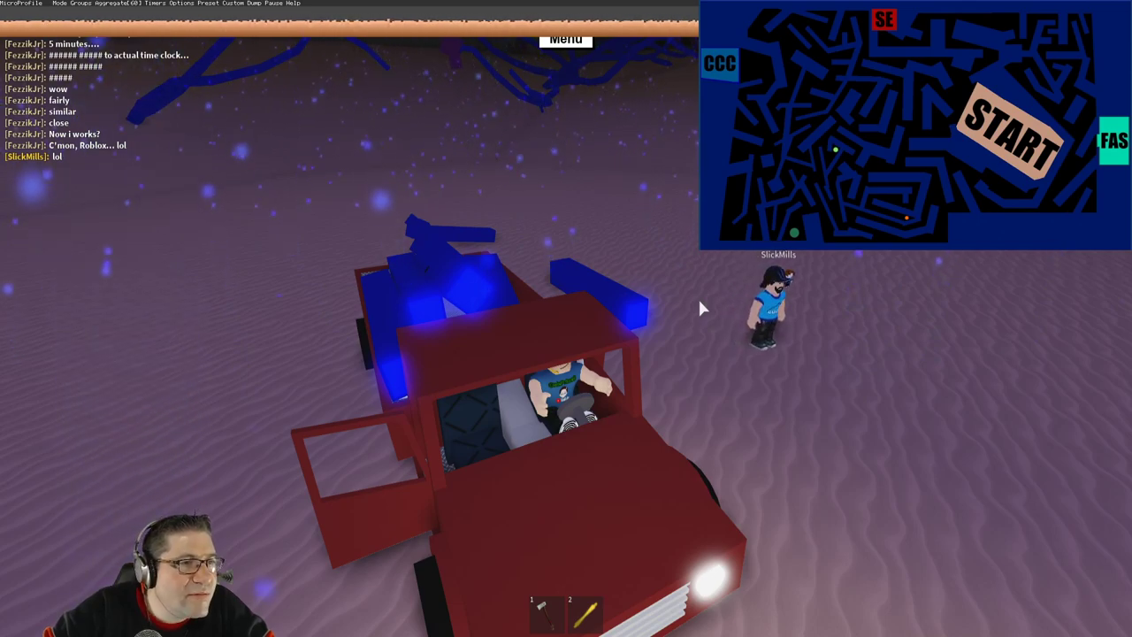
# Step: Drive the log-loaded truck between the blue trees toward the cave edge
pyautogui.press('w')
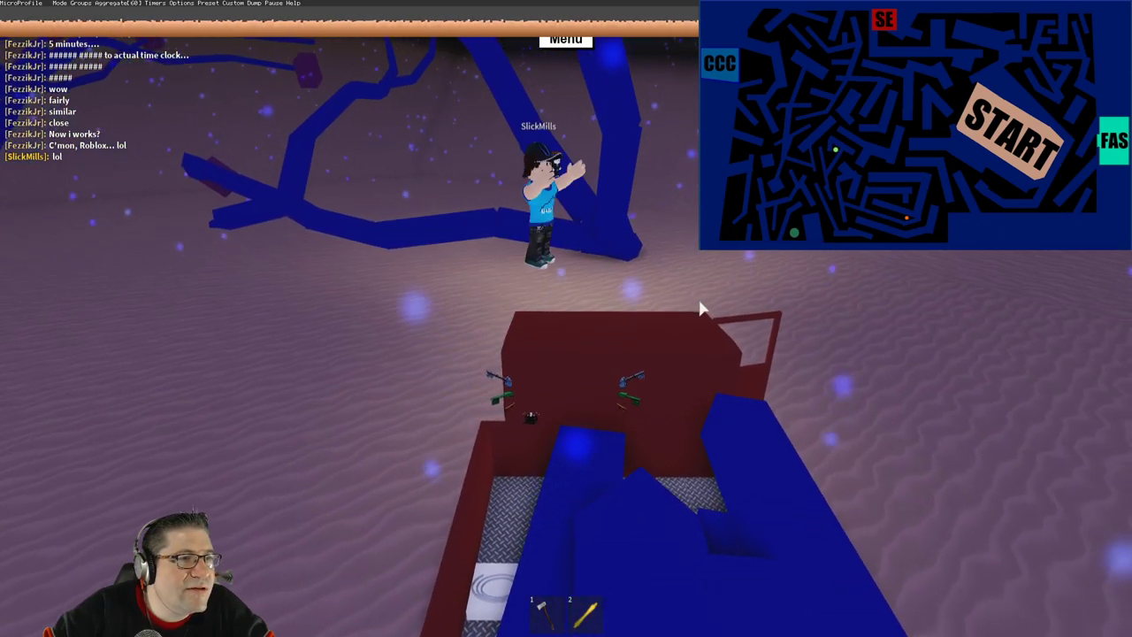
pyautogui.scroll(-4, 701, 308)
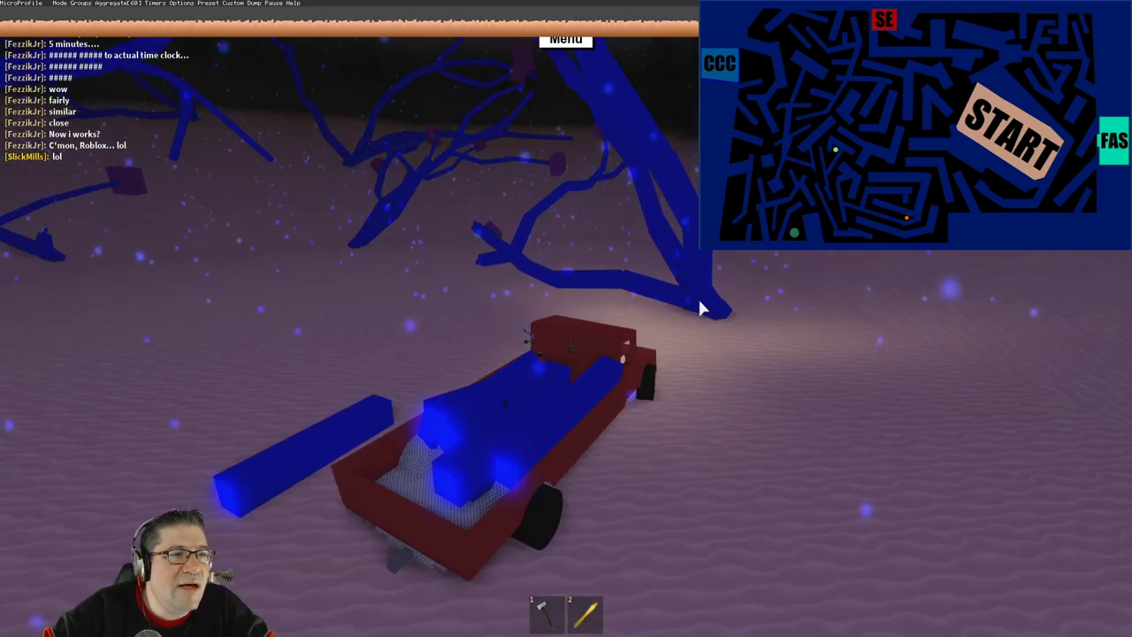
pyautogui.press('w')
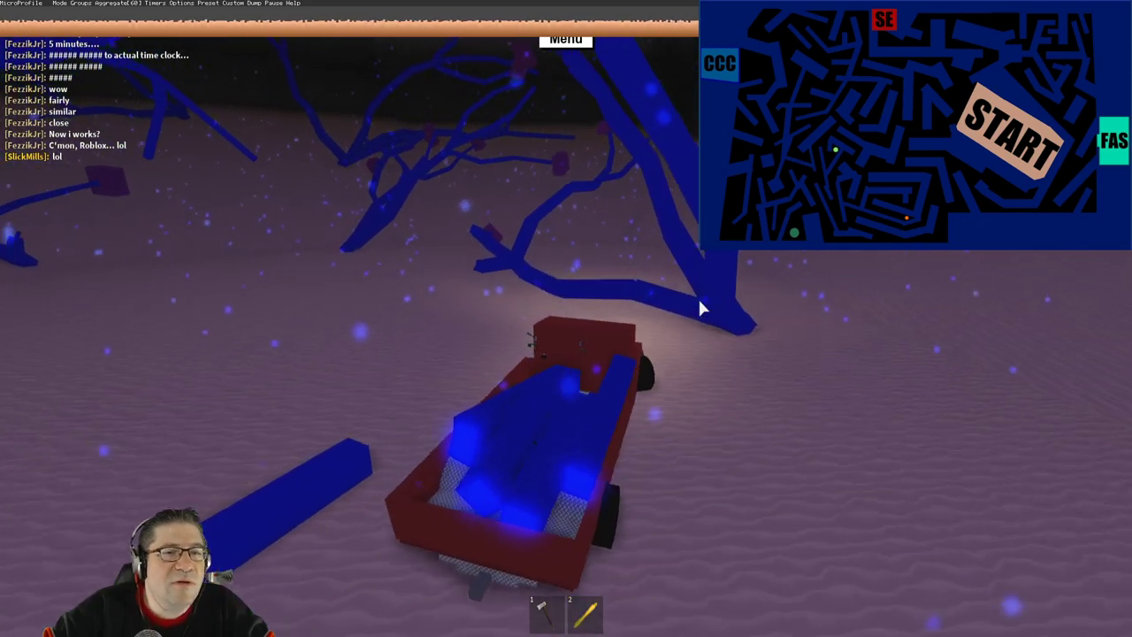
pyautogui.press('w')
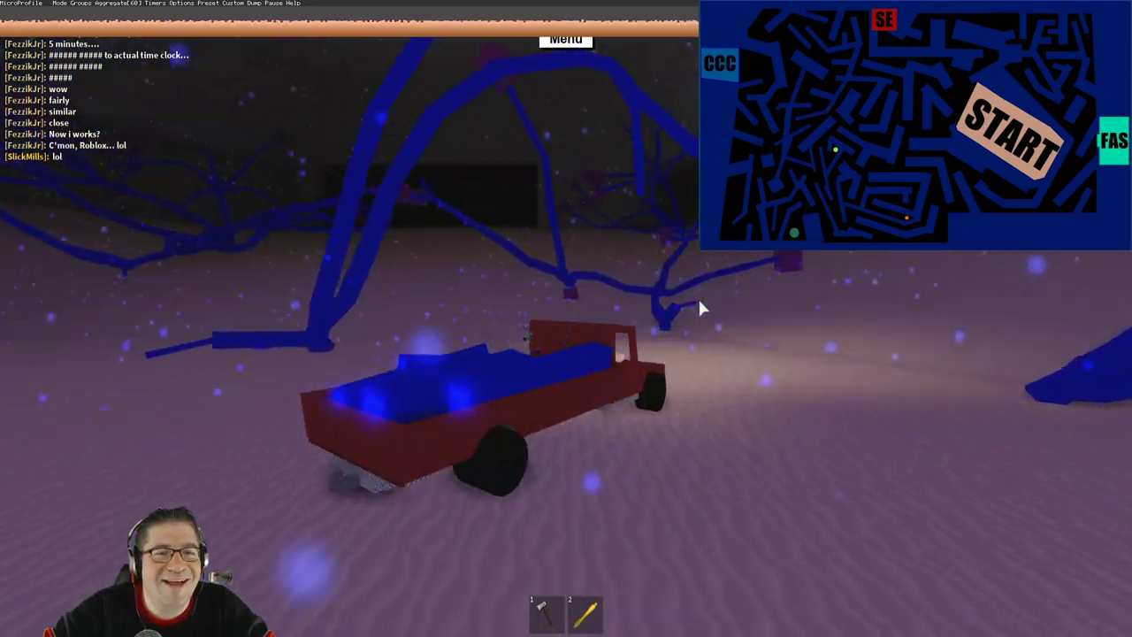
pyautogui.press('w')
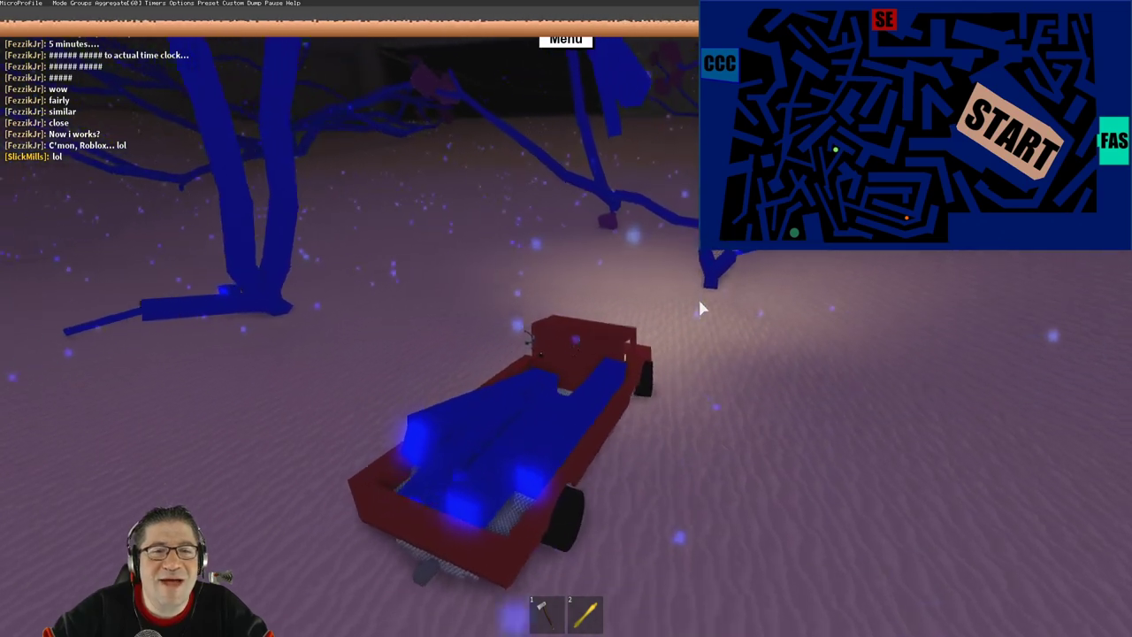
pyautogui.press('w')
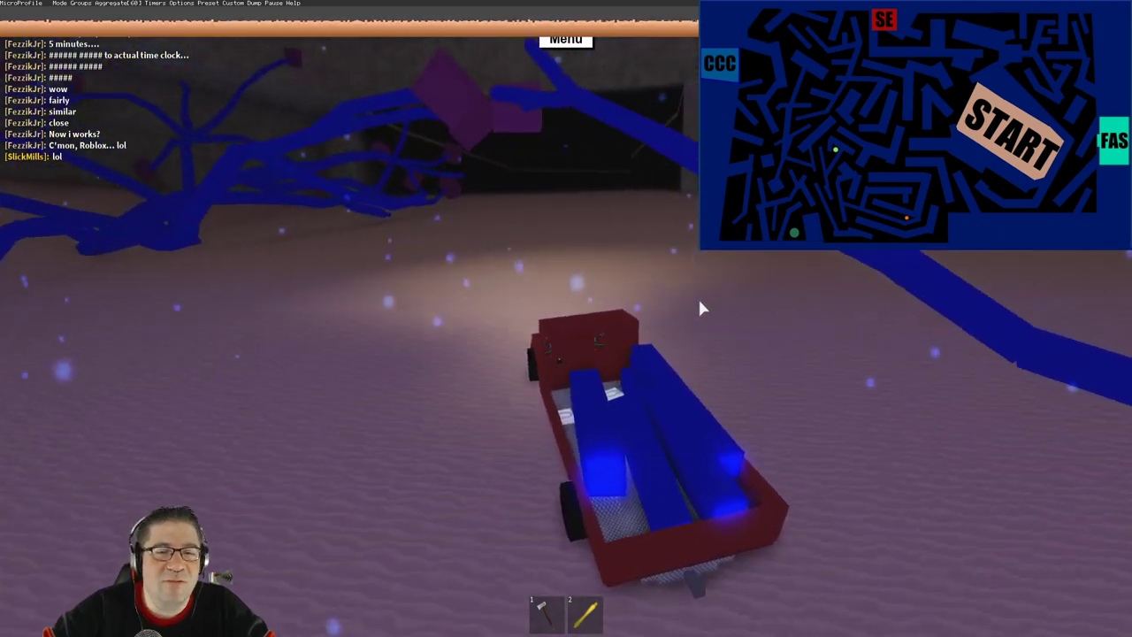
# Step: Drive the truck into the dark area and turn left along the cave wall
pyautogui.press('w')
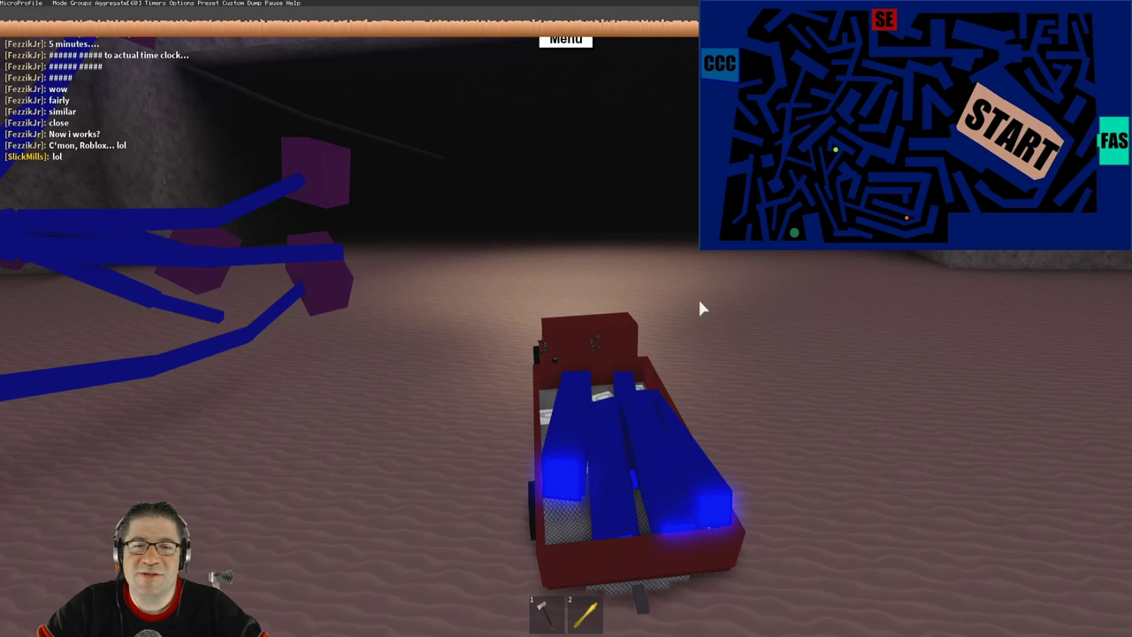
pyautogui.press('w')
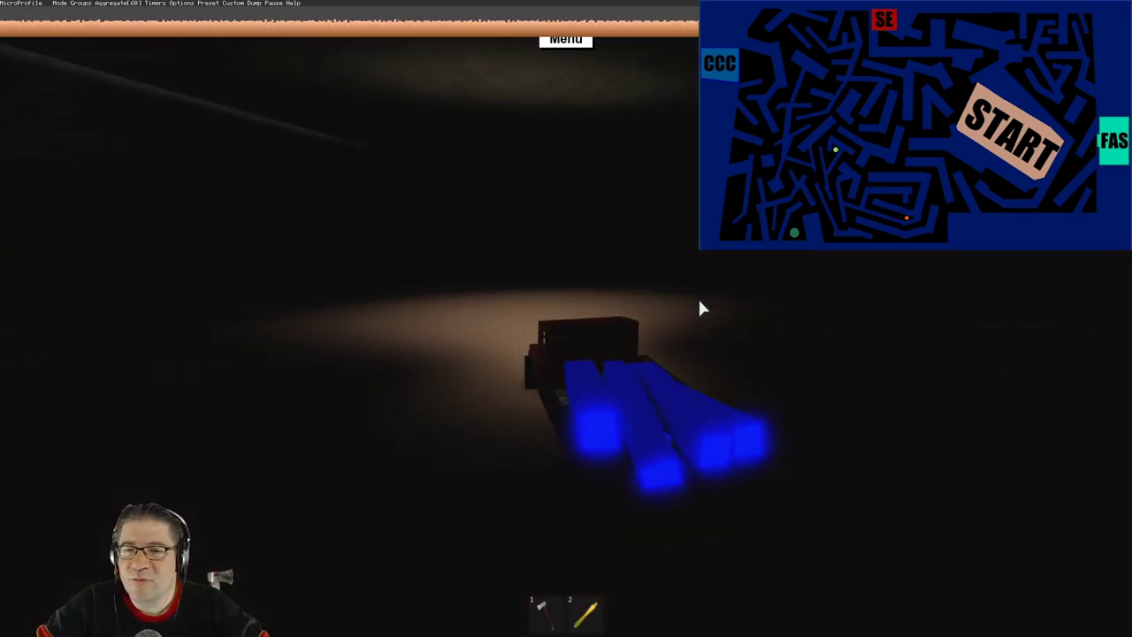
pyautogui.press('w')
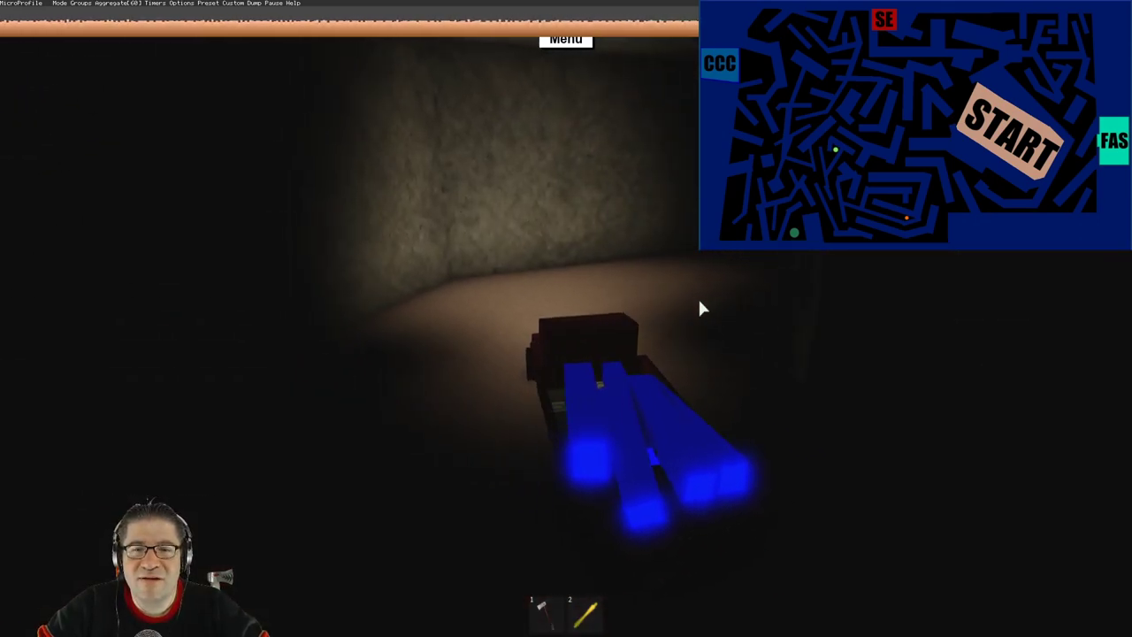
pyautogui.press('w')
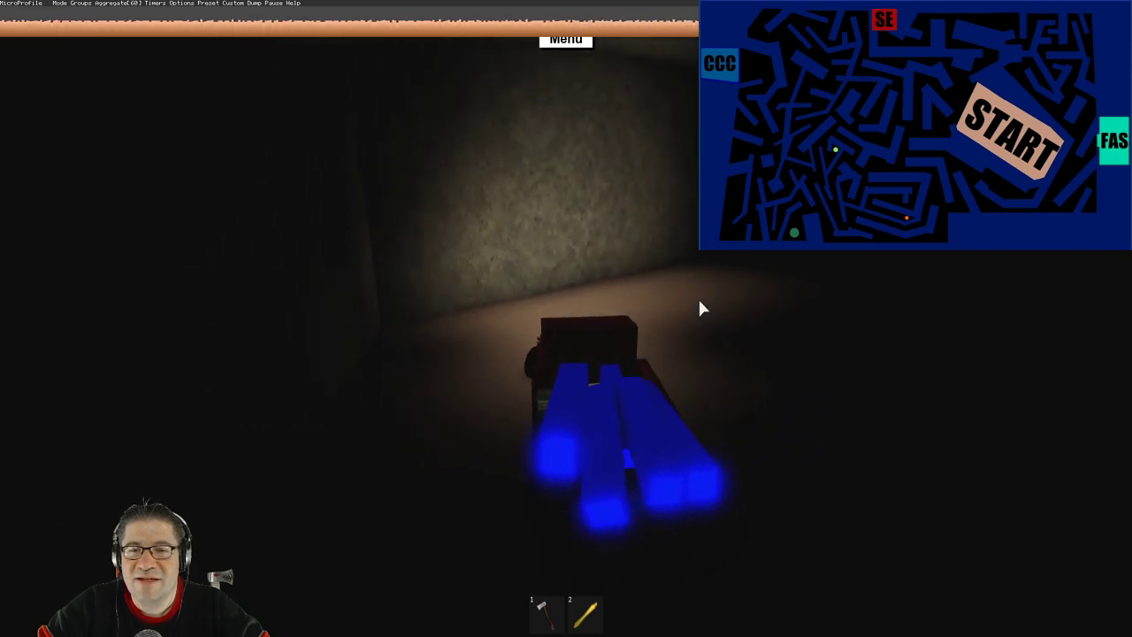
pyautogui.press('w')
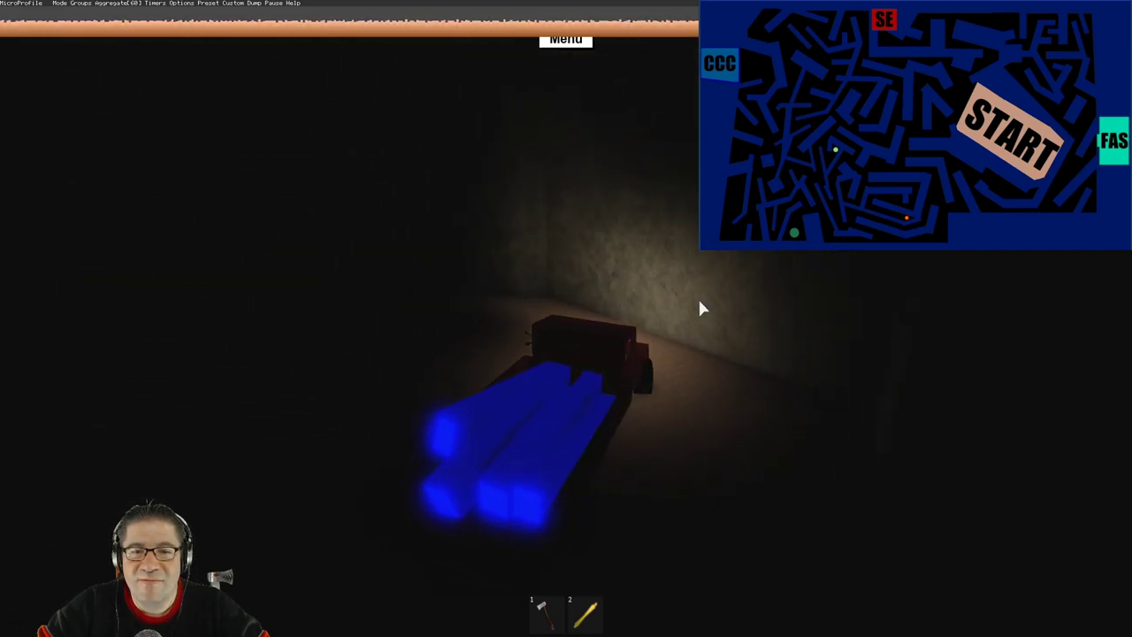
pyautogui.press('w')
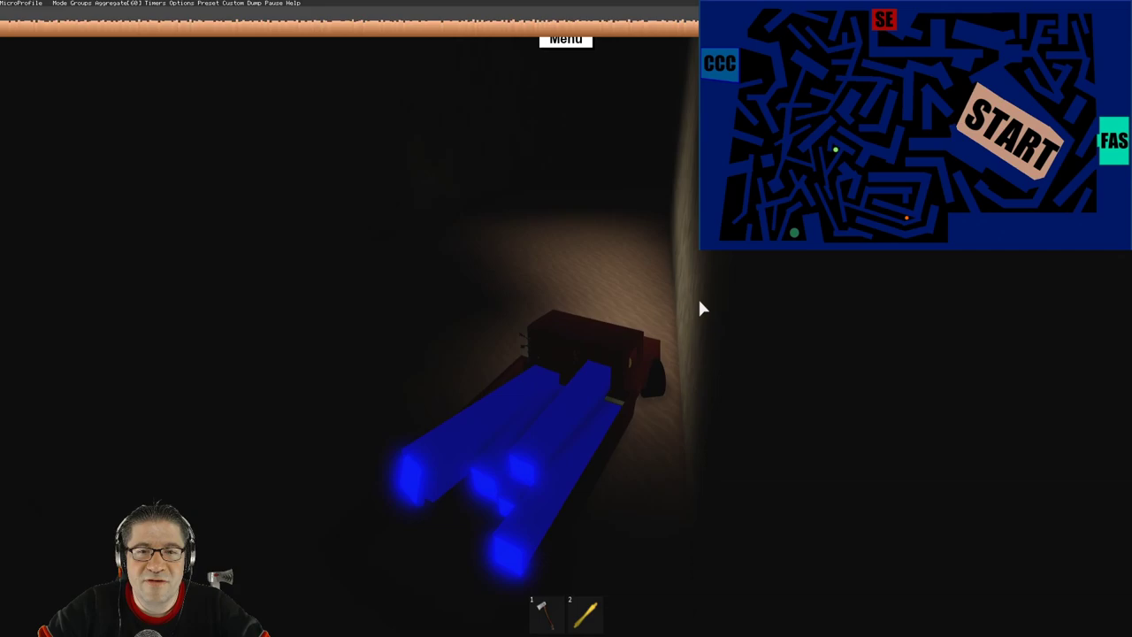
pyautogui.press('w')
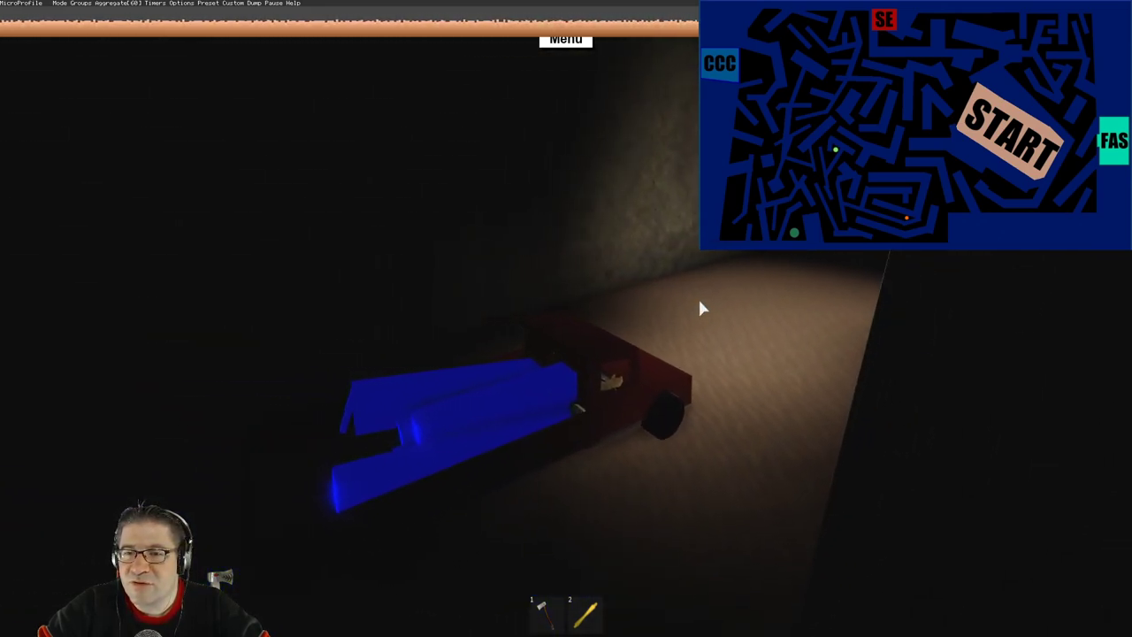
pyautogui.scroll(4, 698, 308)
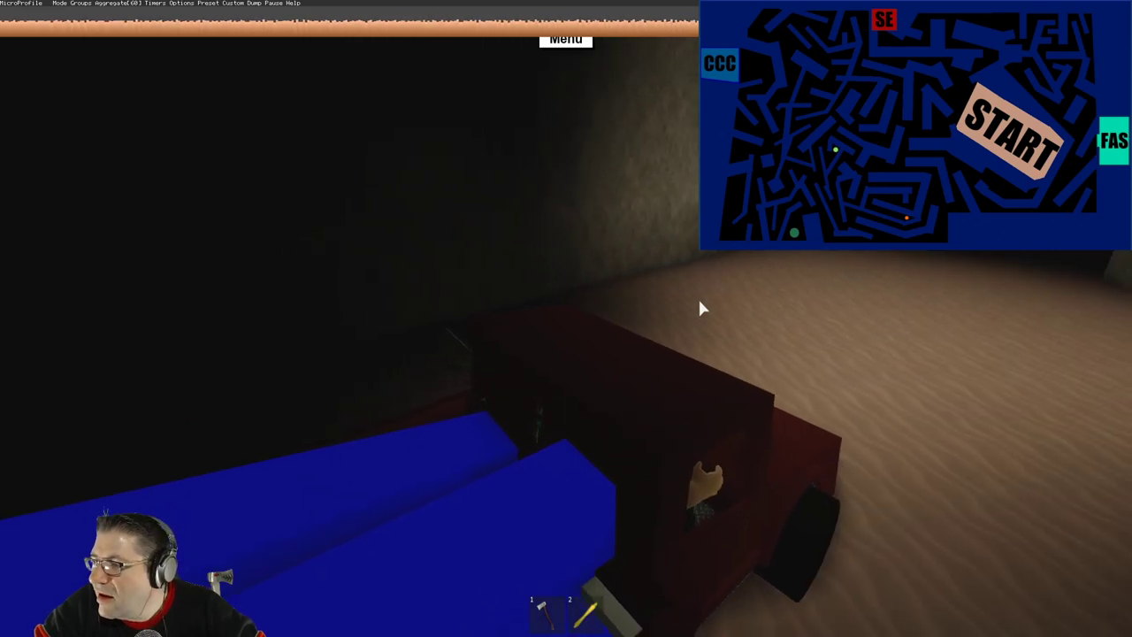
pyautogui.scroll(-4, 698, 307)
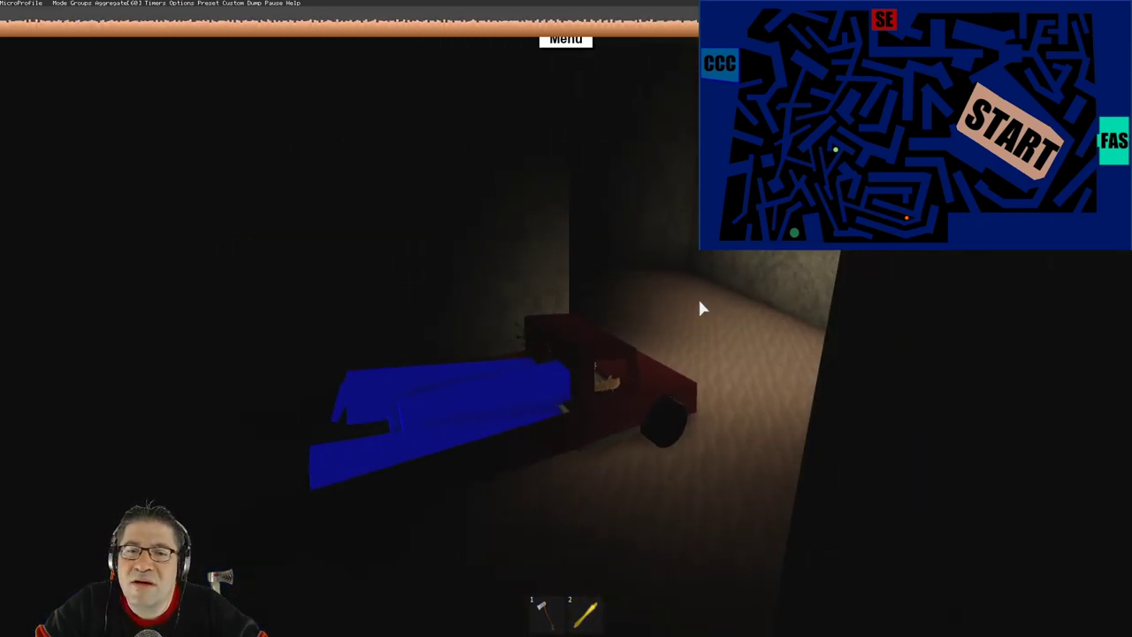
pyautogui.press('w')
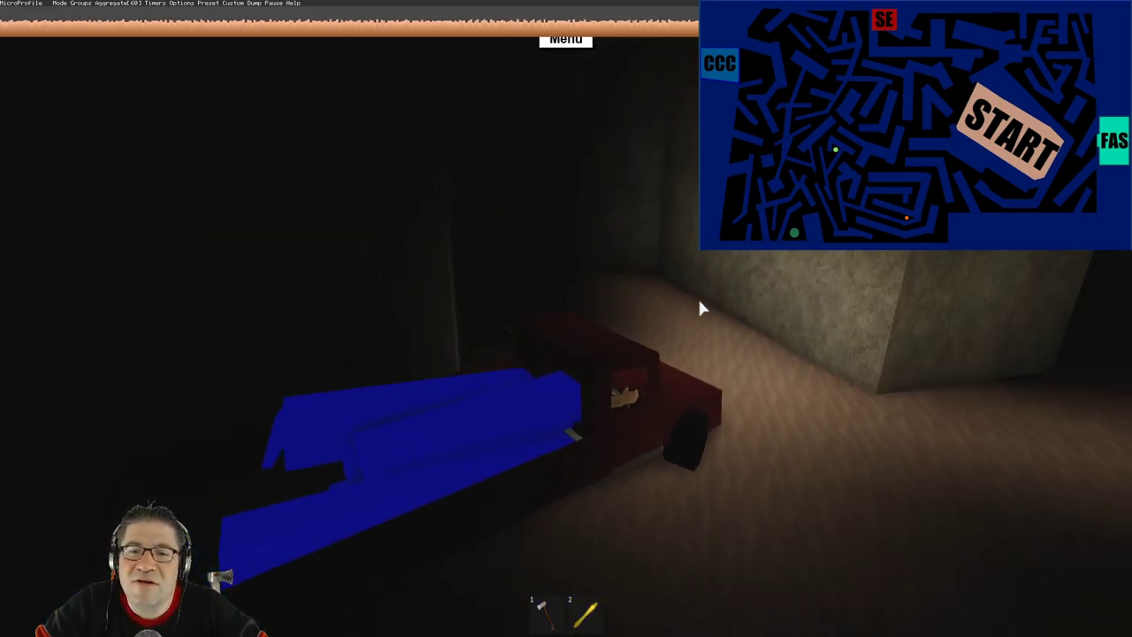
# Step: Wind the truck through successive maze corridors into the long straight passage
pyautogui.press('w')
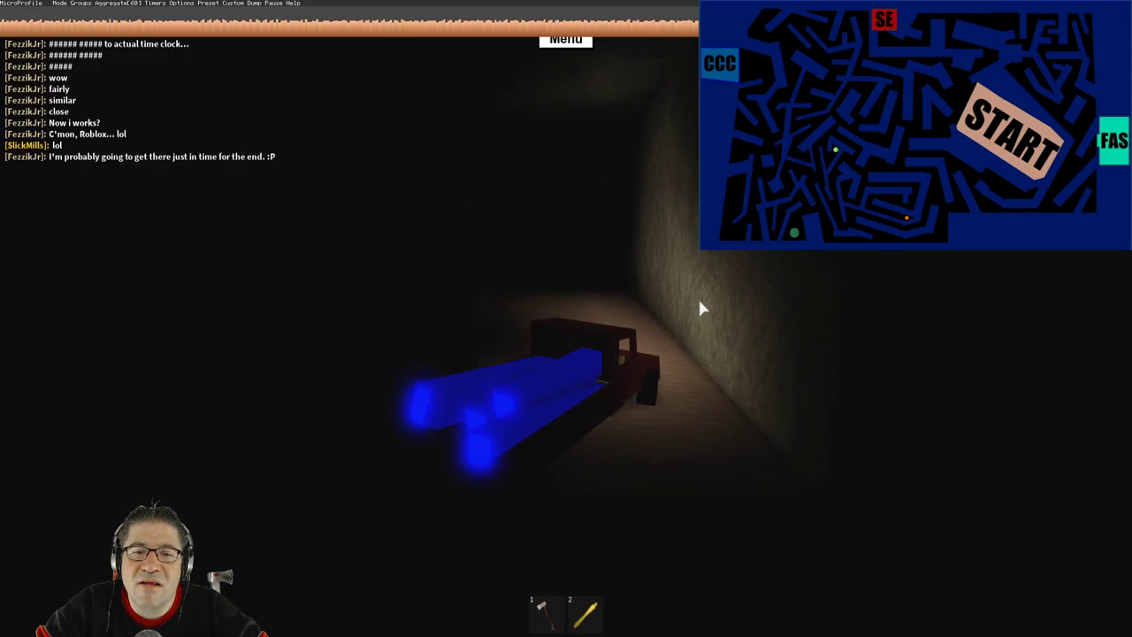
pyautogui.press('w')
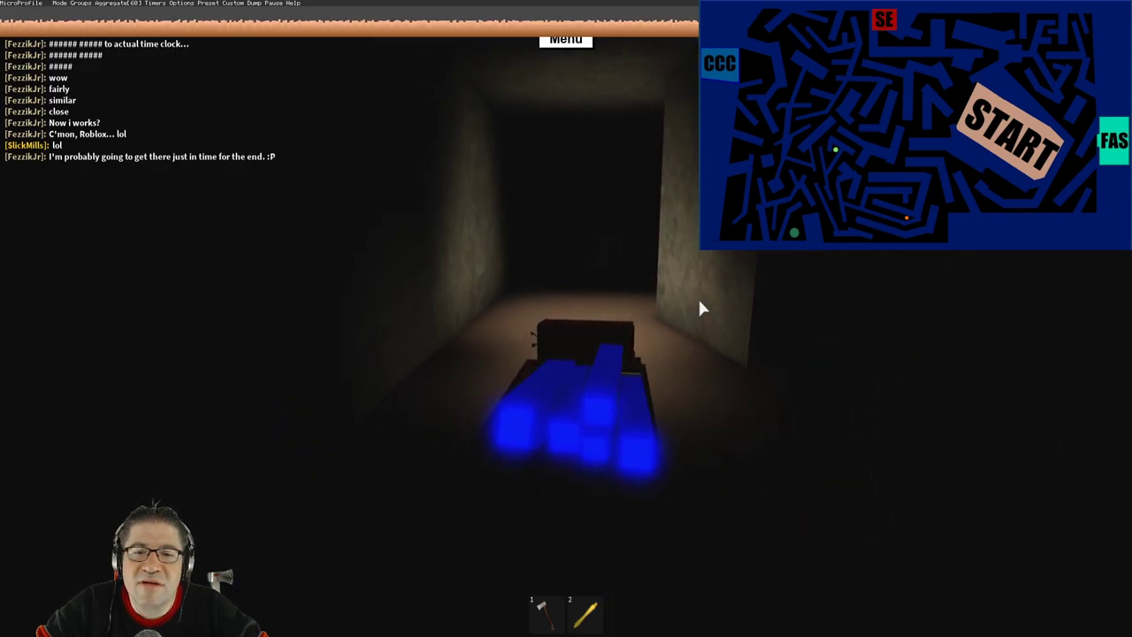
pyautogui.press('w')
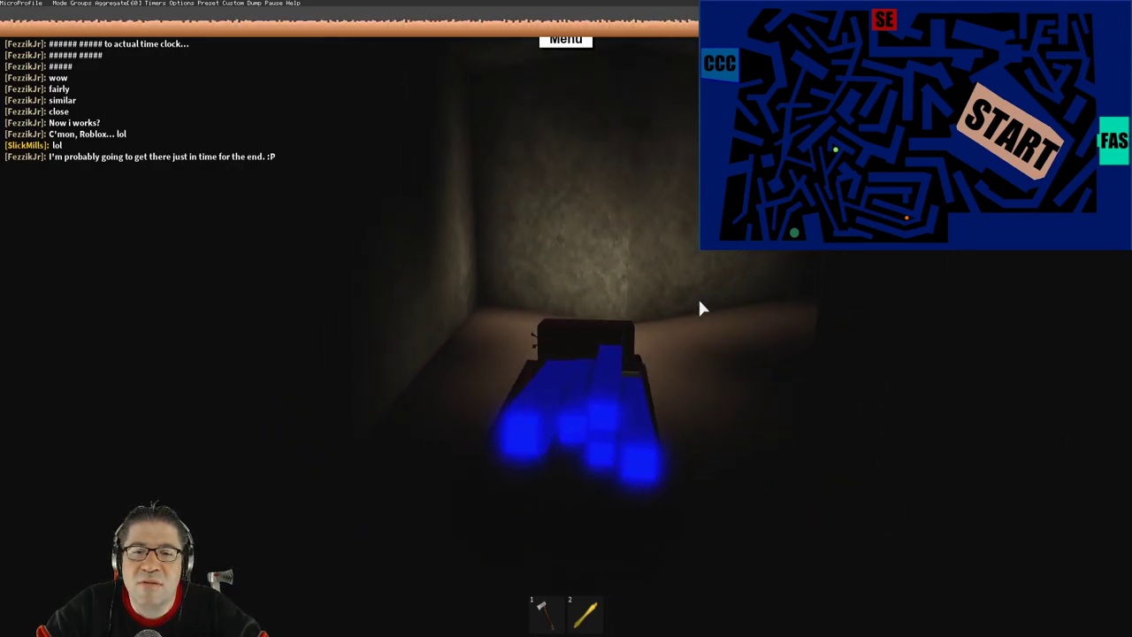
pyautogui.press('w')
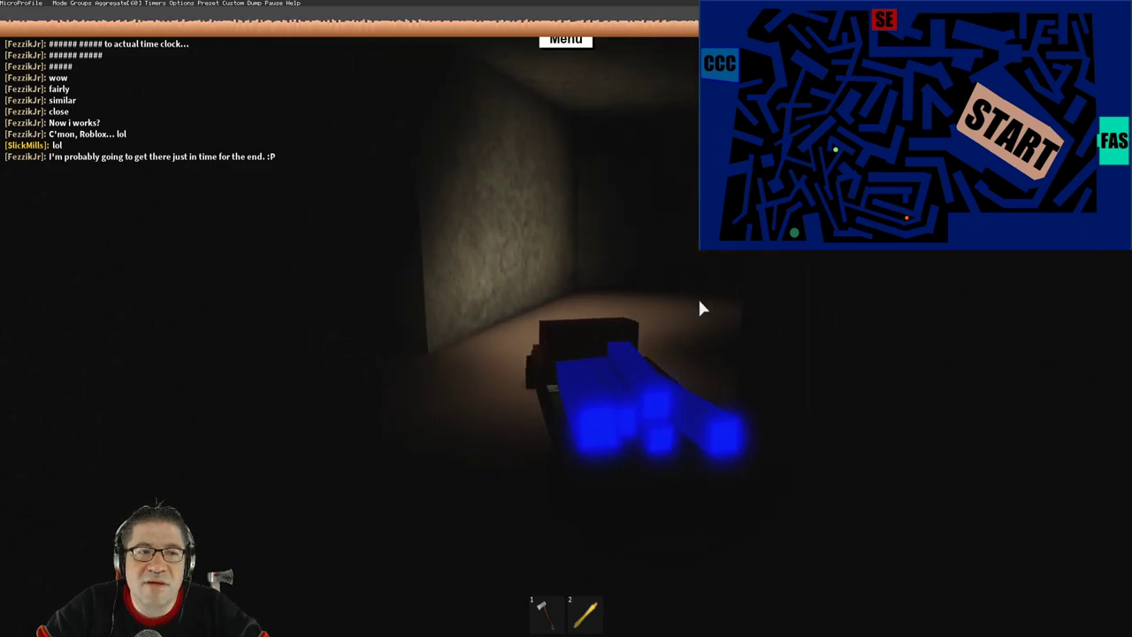
pyautogui.press('w')
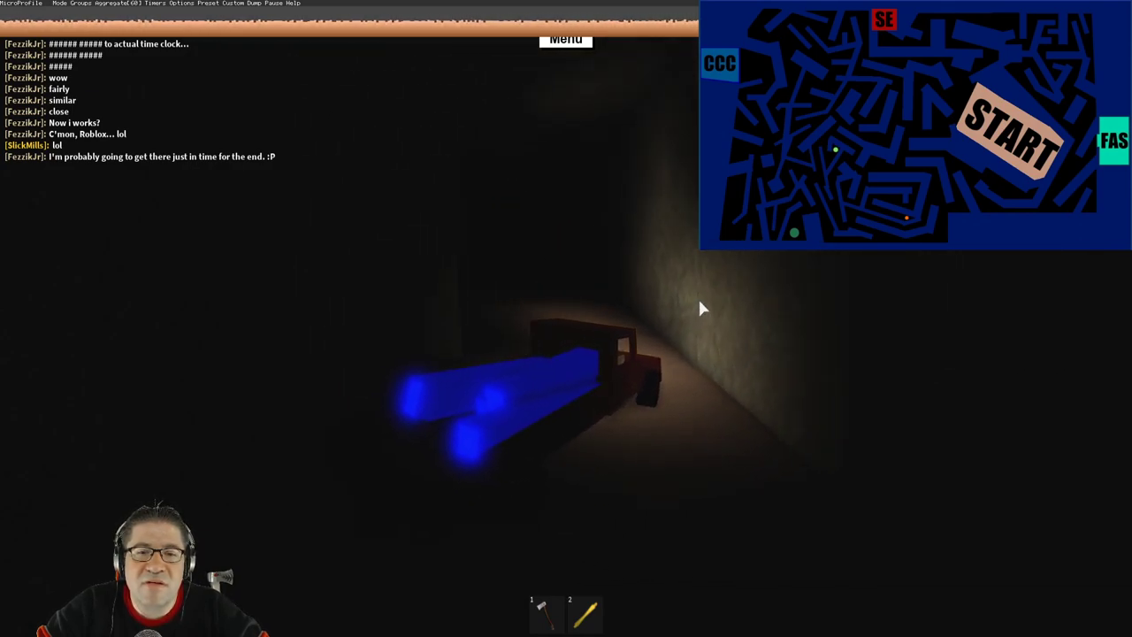
pyautogui.press('w')
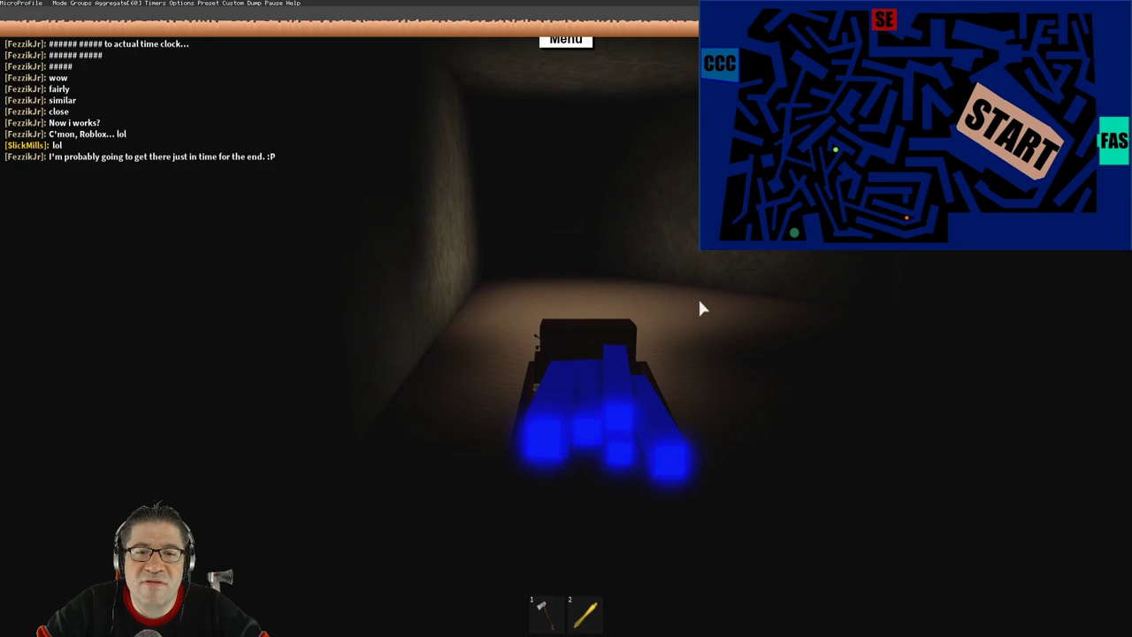
pyautogui.press('w')
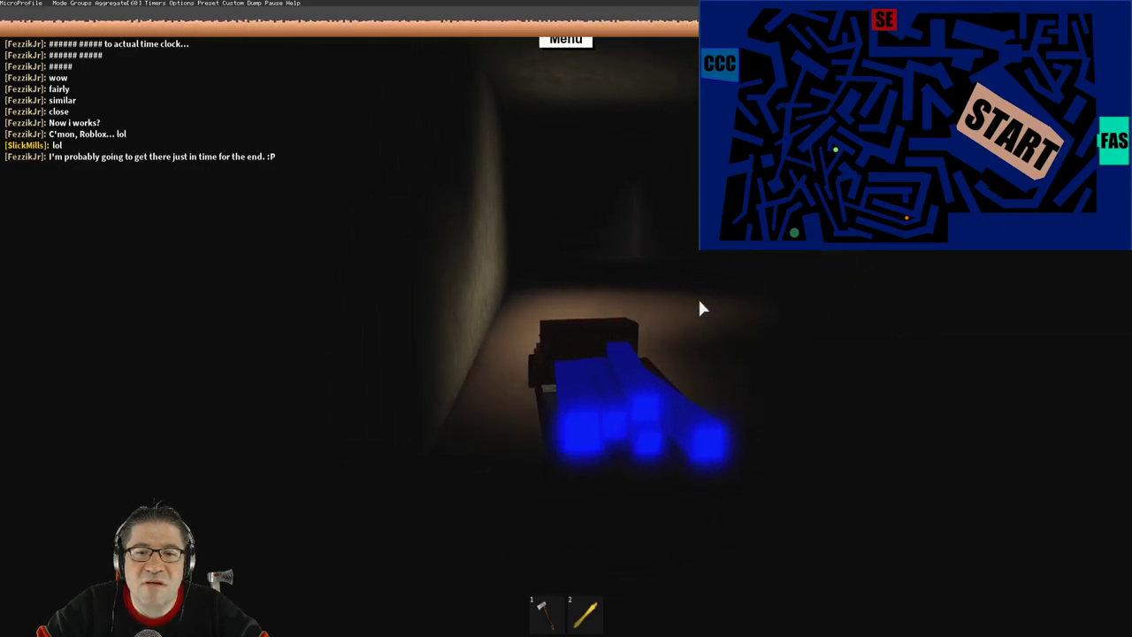
pyautogui.press('w')
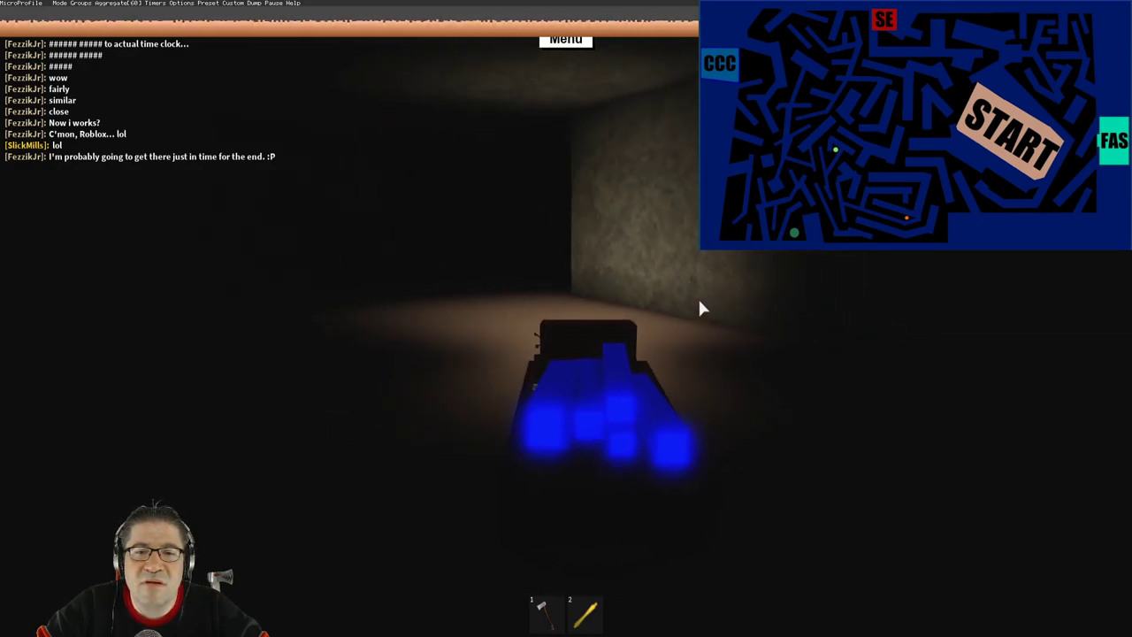
pyautogui.press('w')
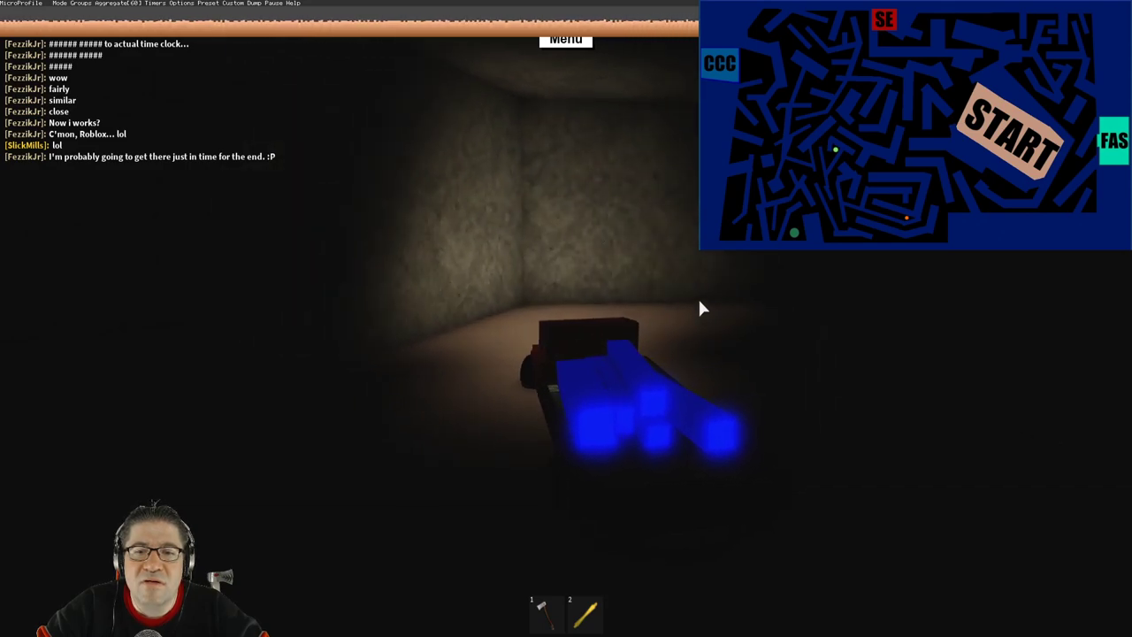
pyautogui.press('w')
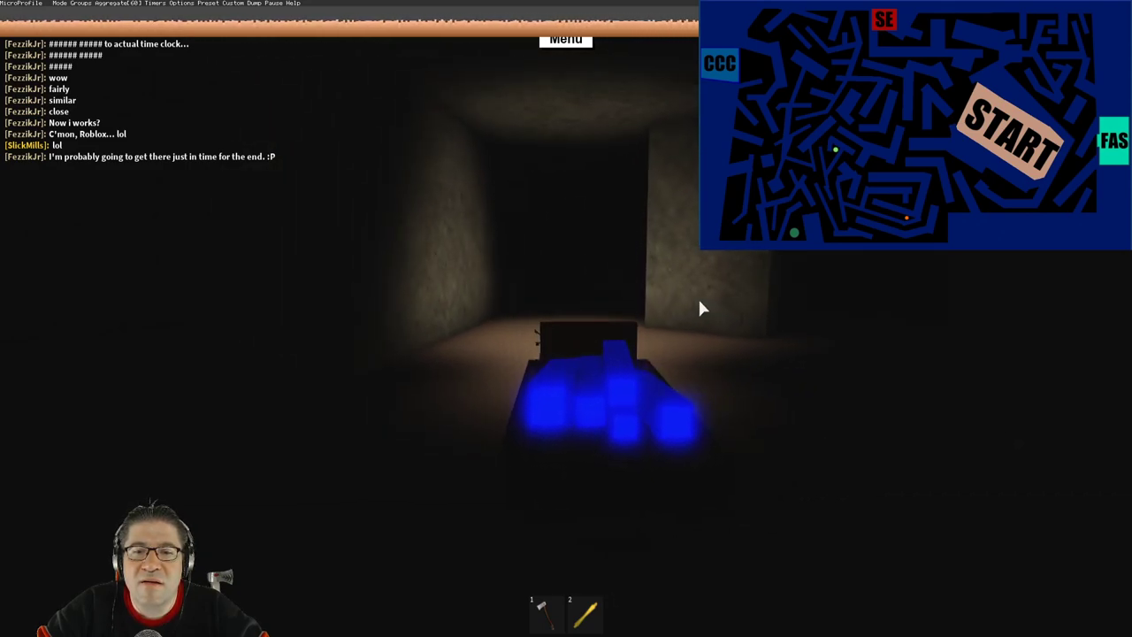
pyautogui.press('w')
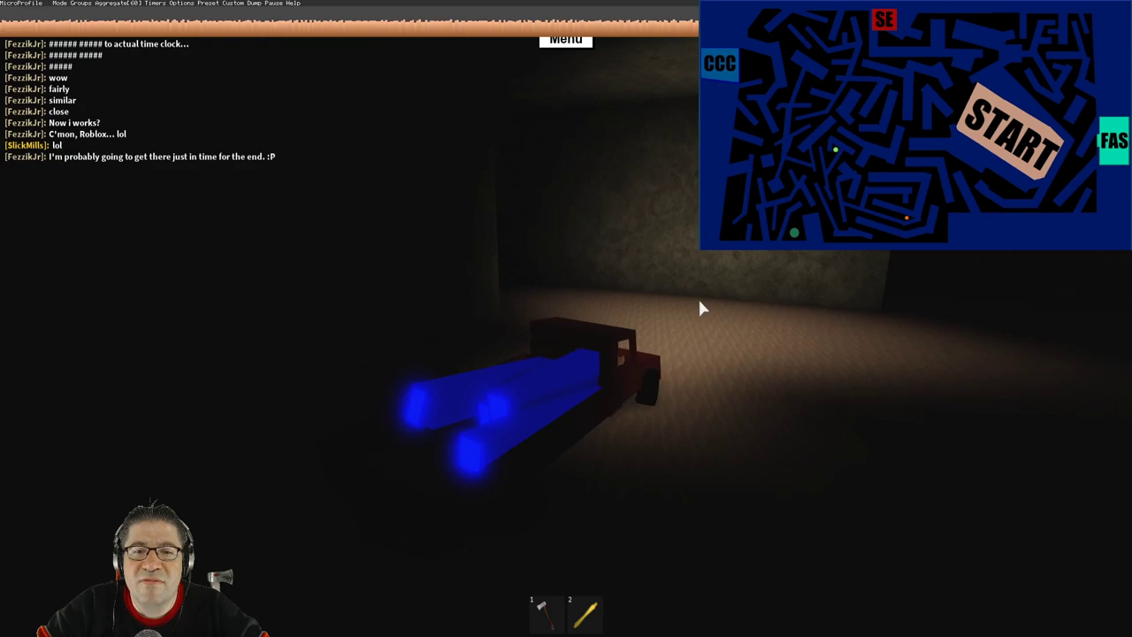
pyautogui.press('w')
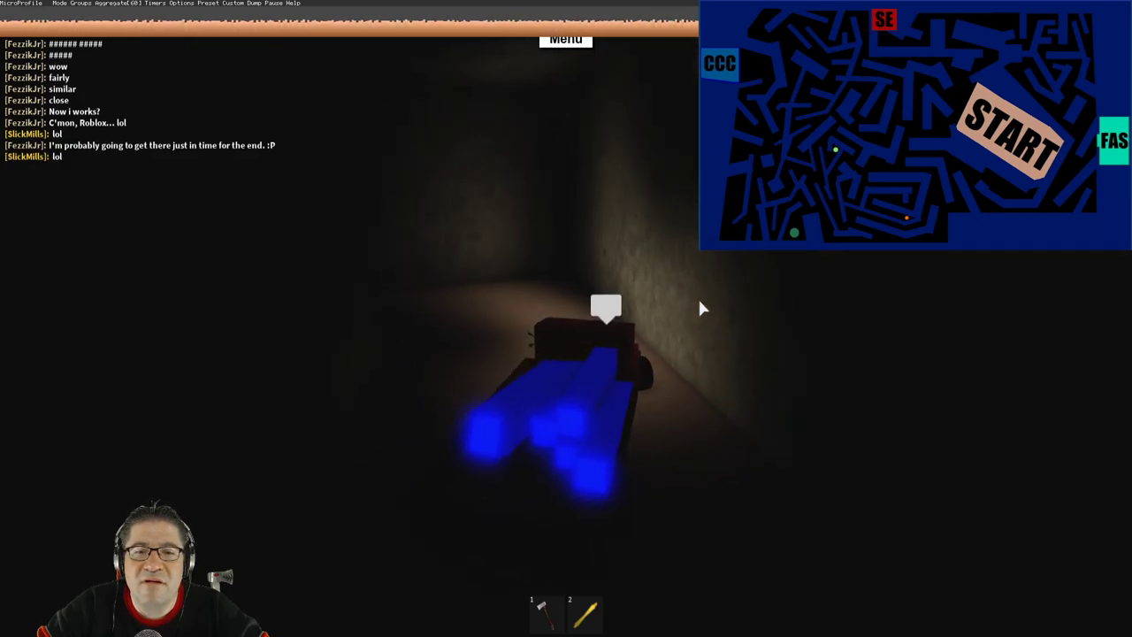
pyautogui.press('w')
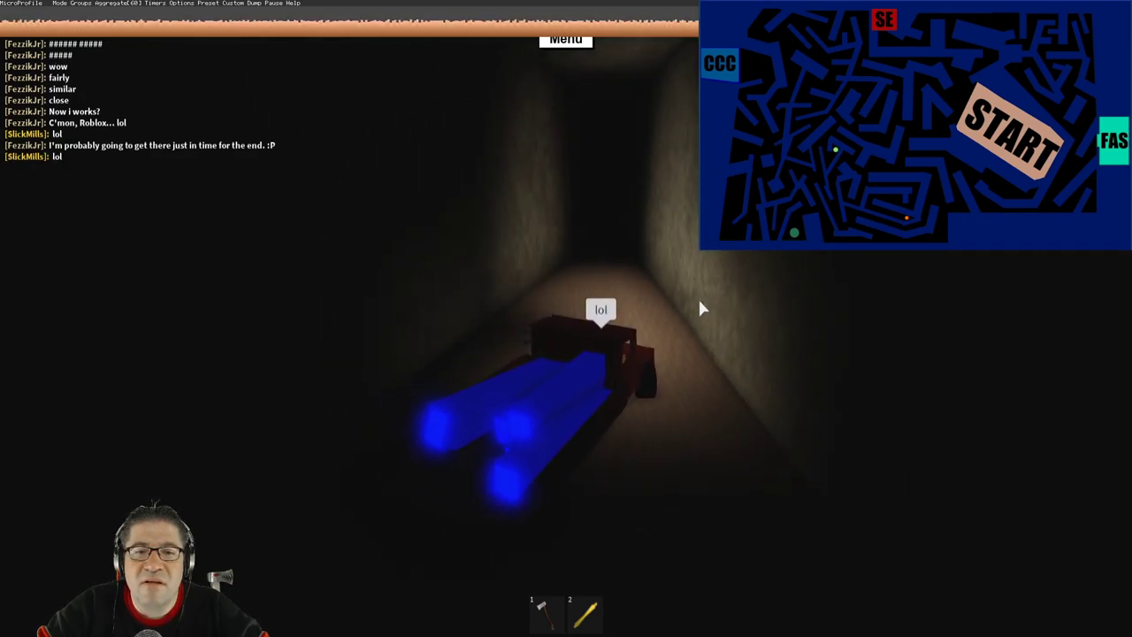
# Step: Nudge the truck down the corridor and post a 'noooo' reply in chat
pyautogui.press('w')
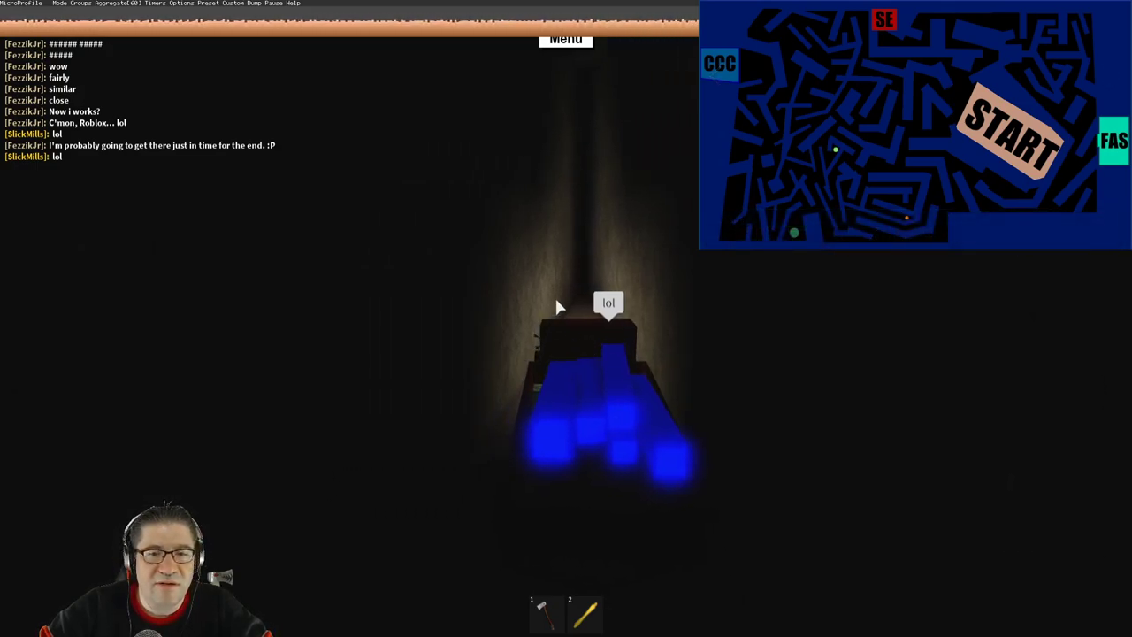
pyautogui.write('noooo')
pyautogui.press('Return')
pyautogui.press('w')
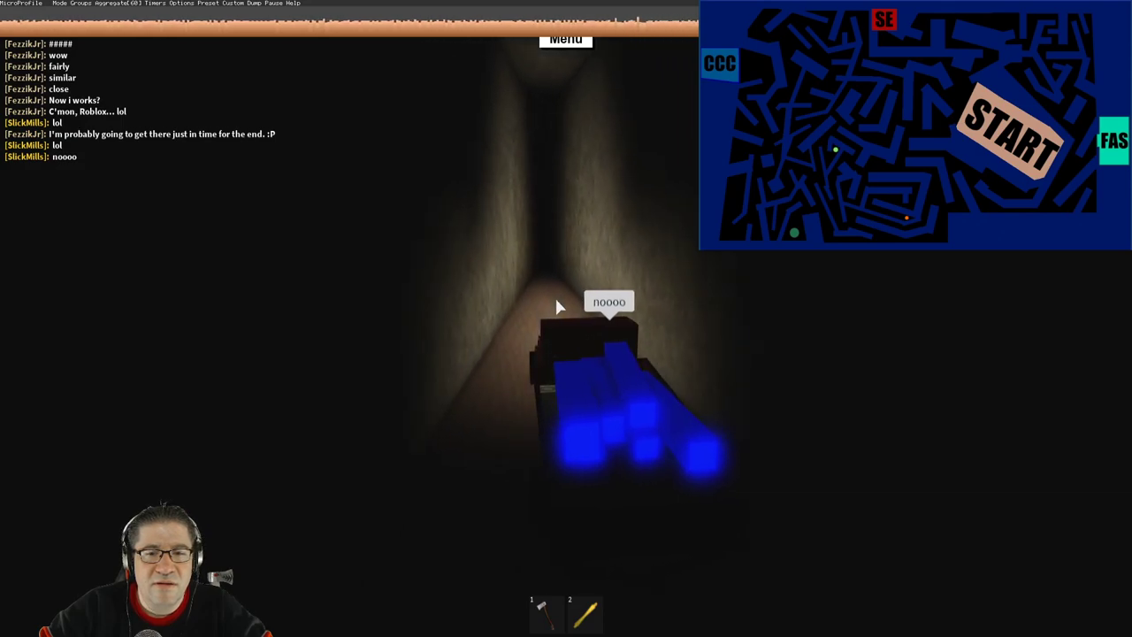
pyautogui.press('w')
pyautogui.press('w')
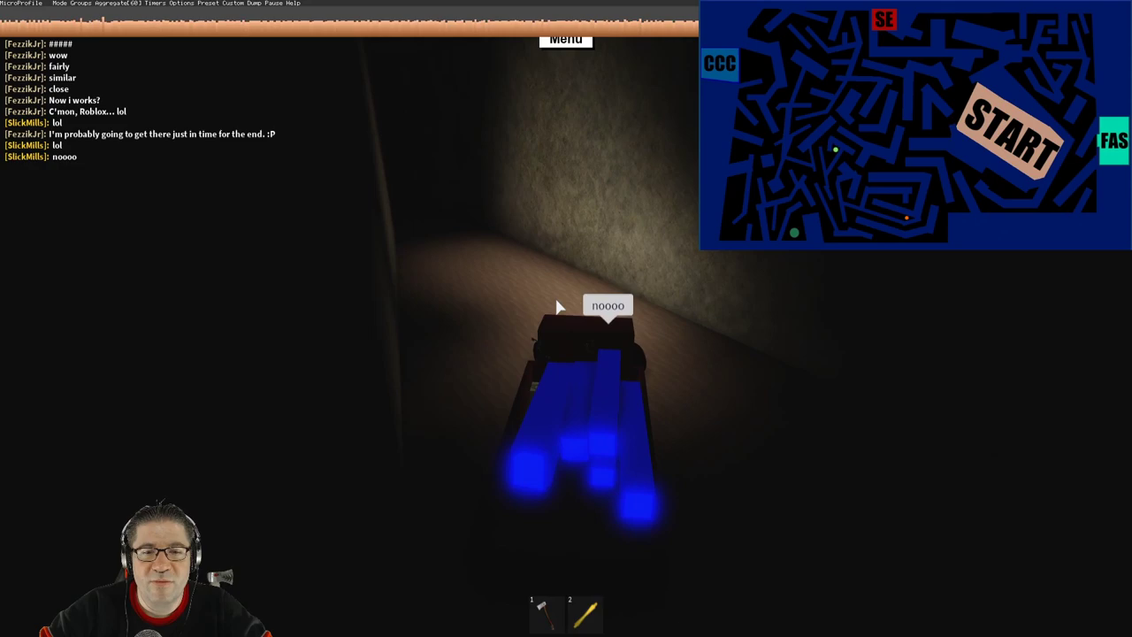
# Step: Drive the truck through the corridor, checking it from the front, and turn into the next corridor
pyautogui.press('w')
pyautogui.press('w')
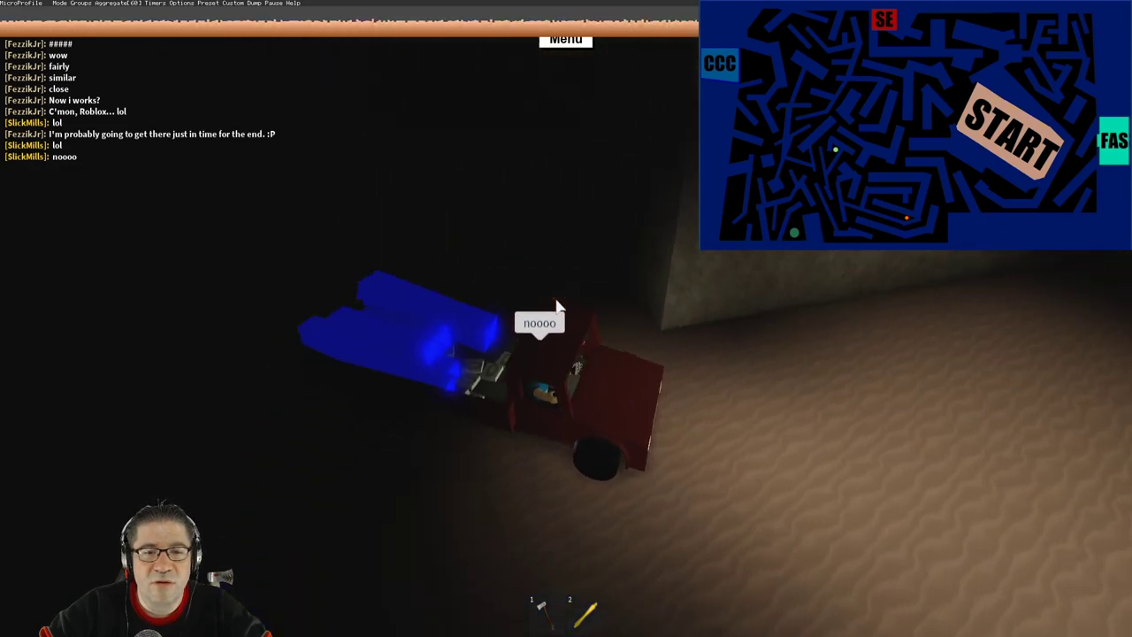
pyautogui.press('w')
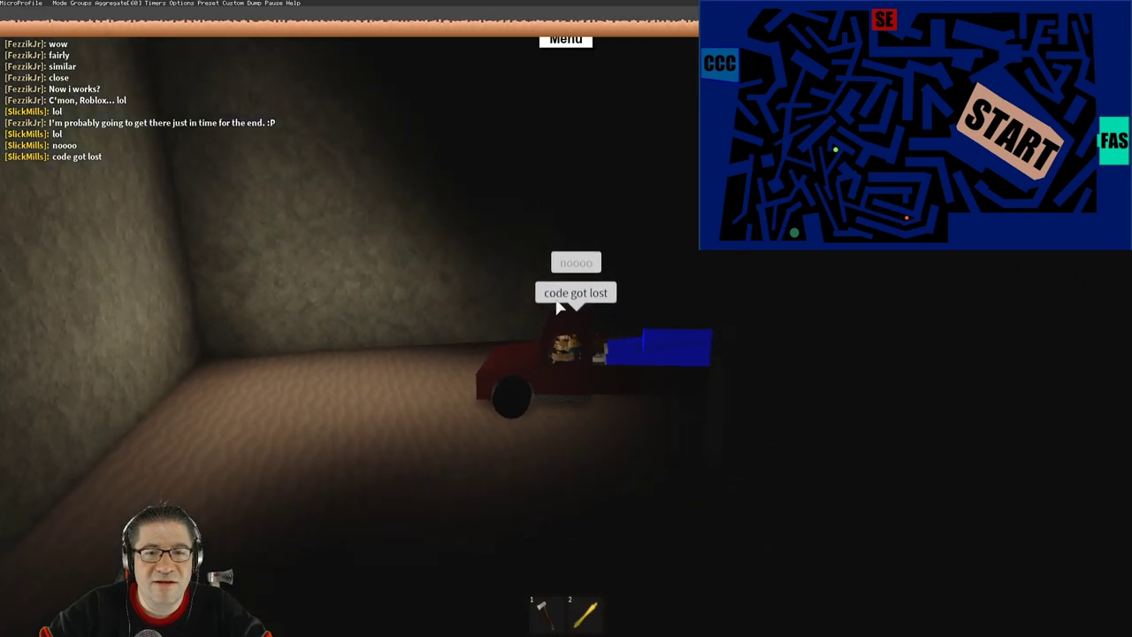
pyautogui.press('w')
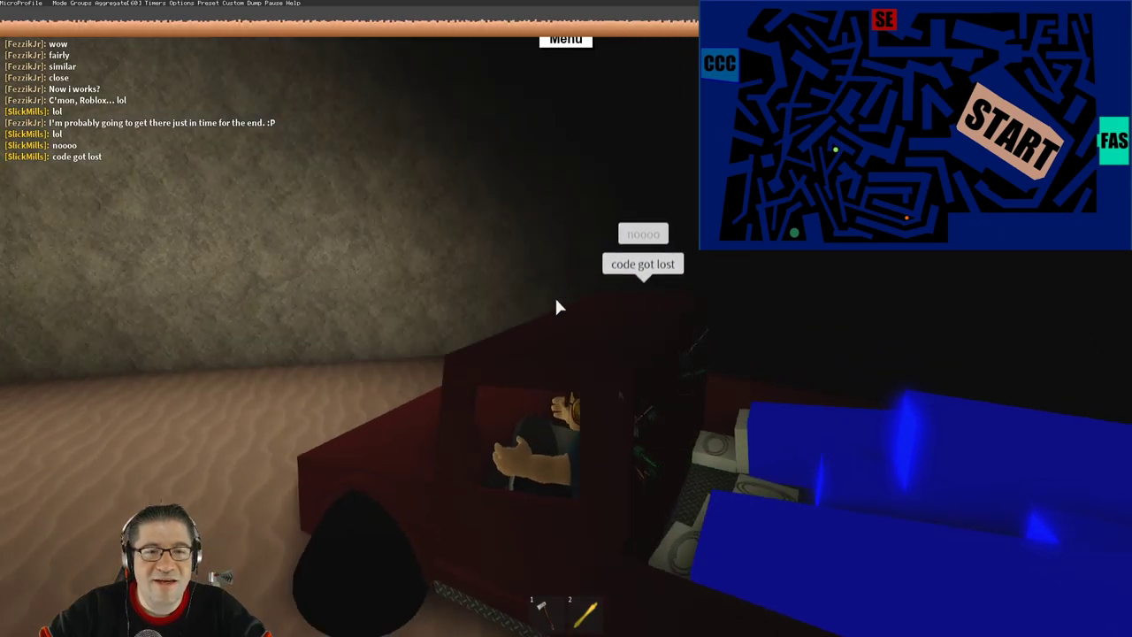
pyautogui.press('w')
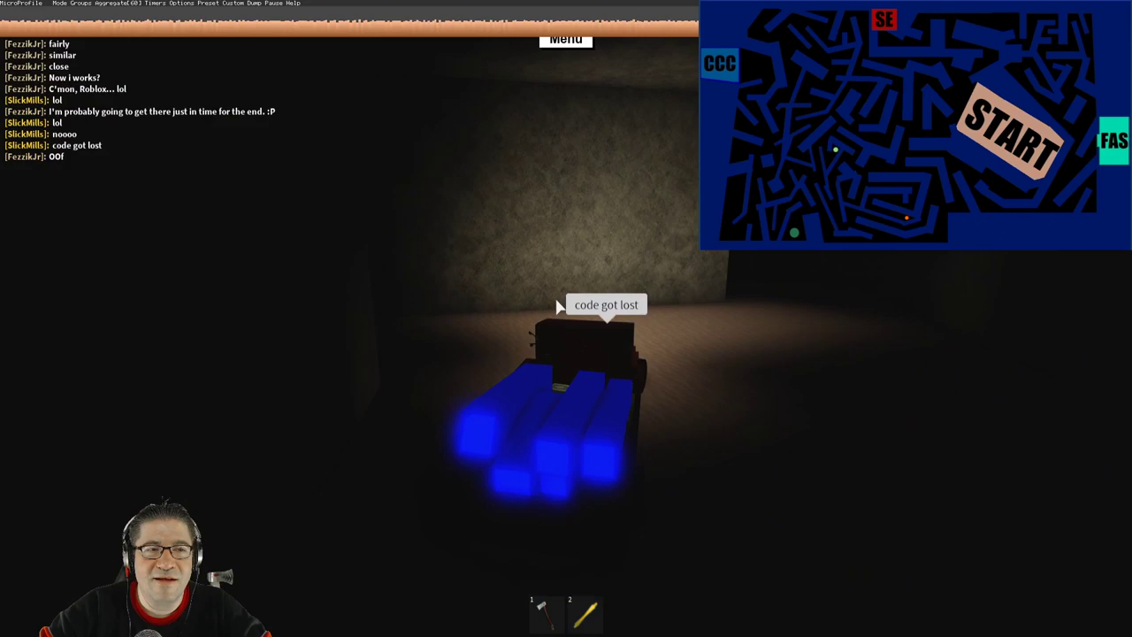
pyautogui.press('w')
pyautogui.press('w')
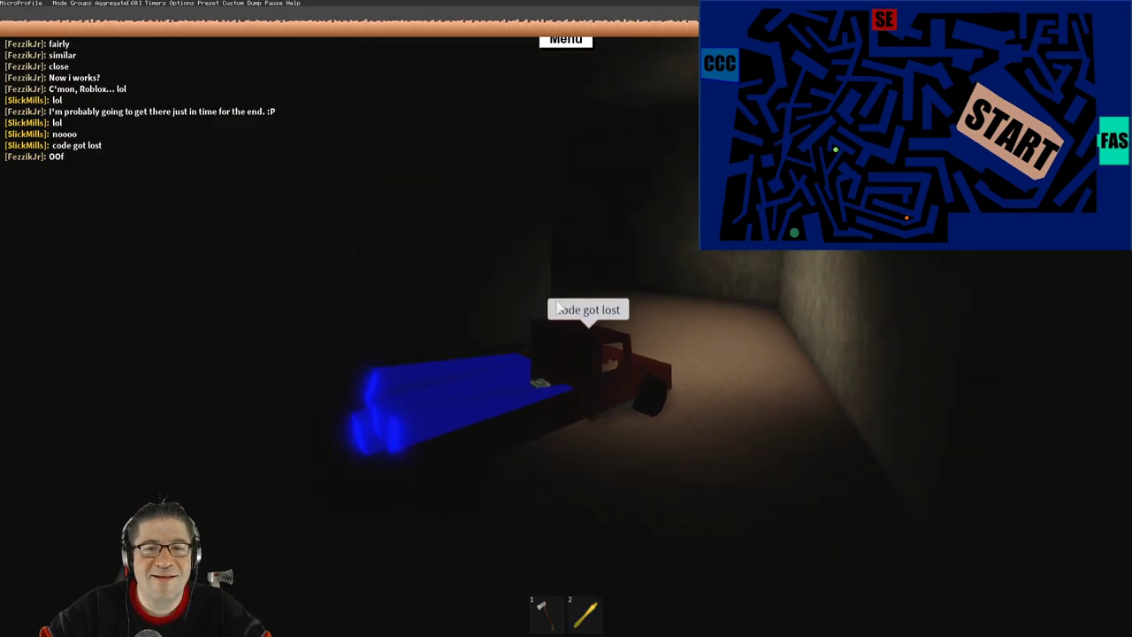
pyautogui.press('w')
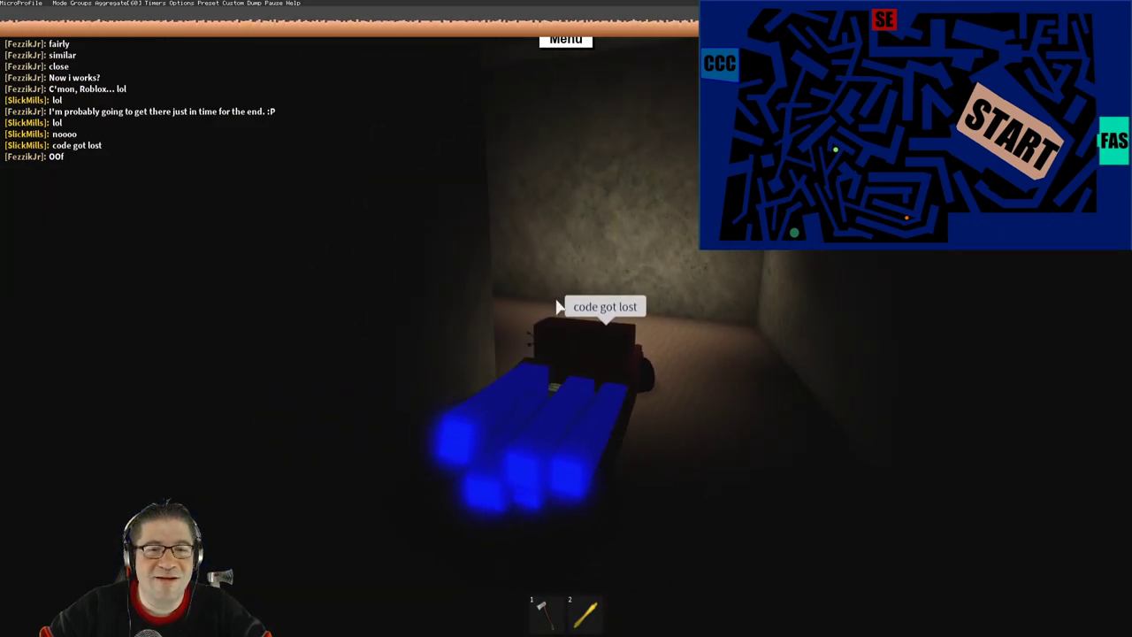
pyautogui.press('w')
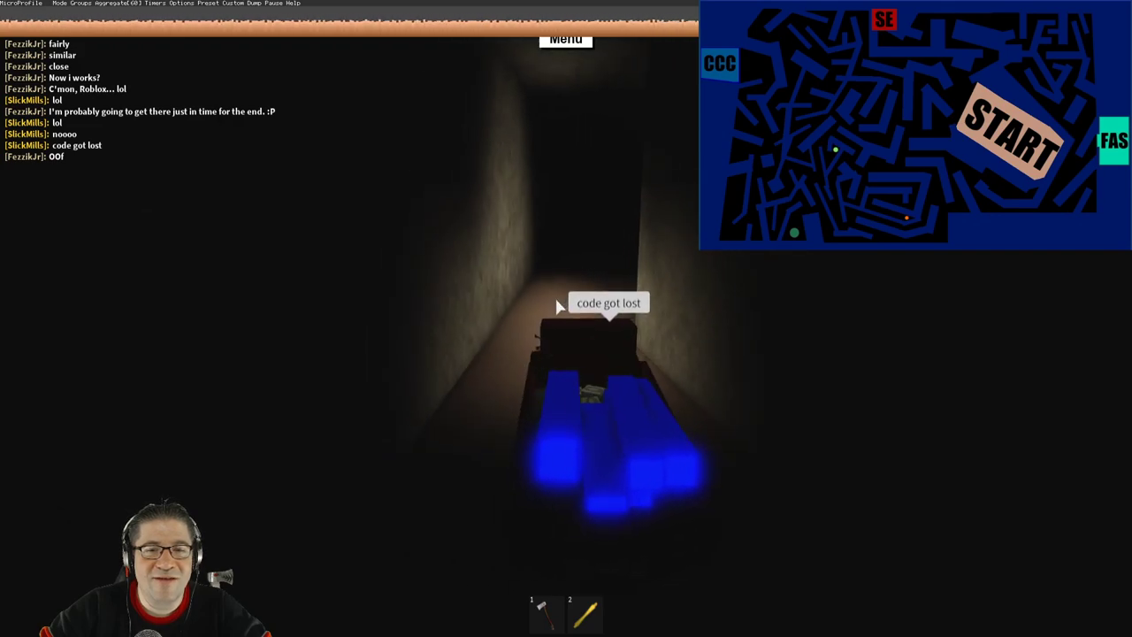
pyautogui.press('w')
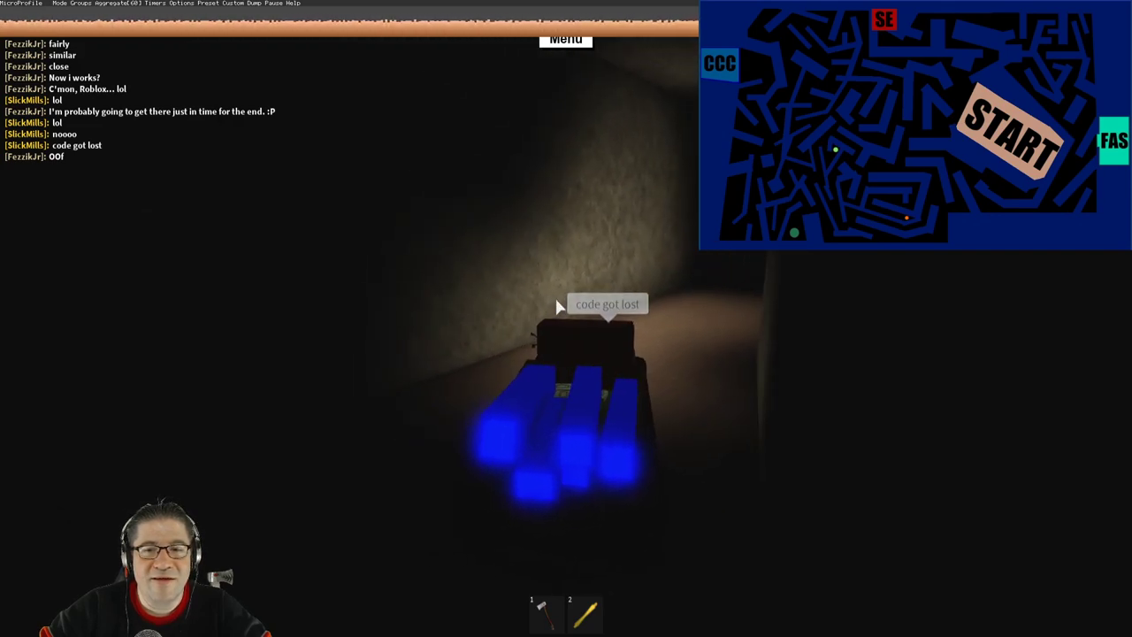
# Step: Maneuver the truck away from the wall, viewing from the cab, and enter the next room
pyautogui.press('w')
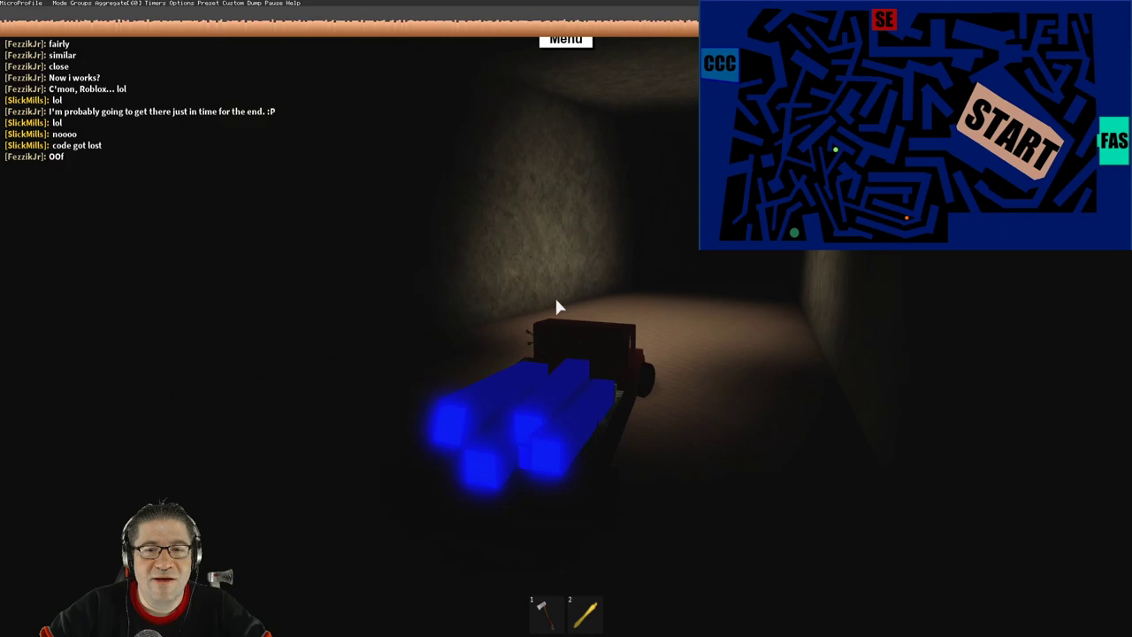
pyautogui.press('w')
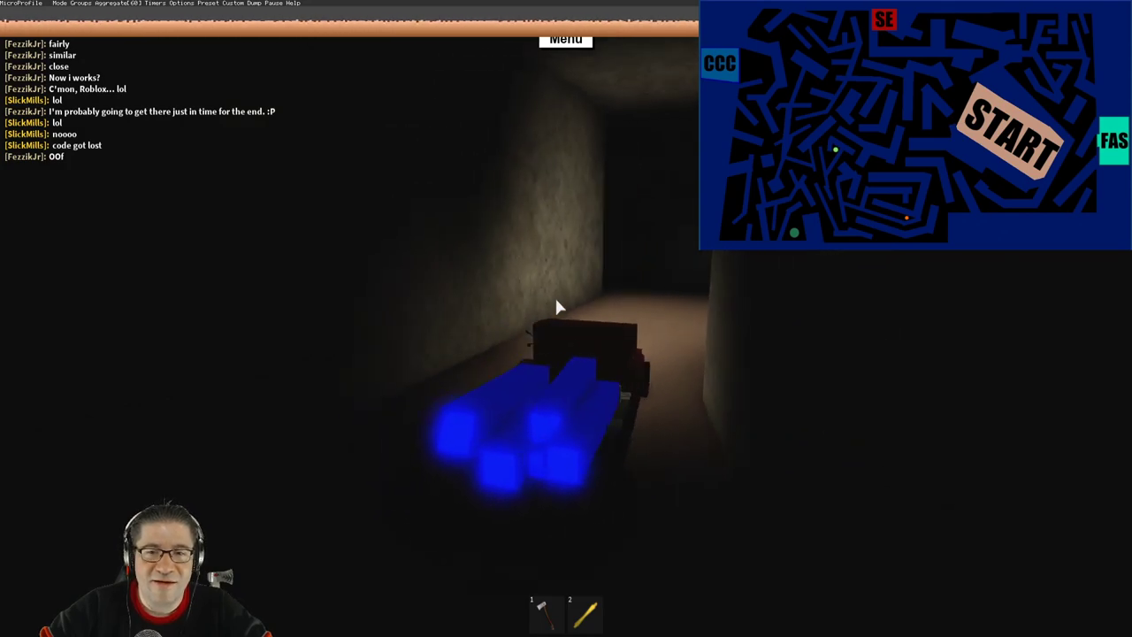
pyautogui.press('w')
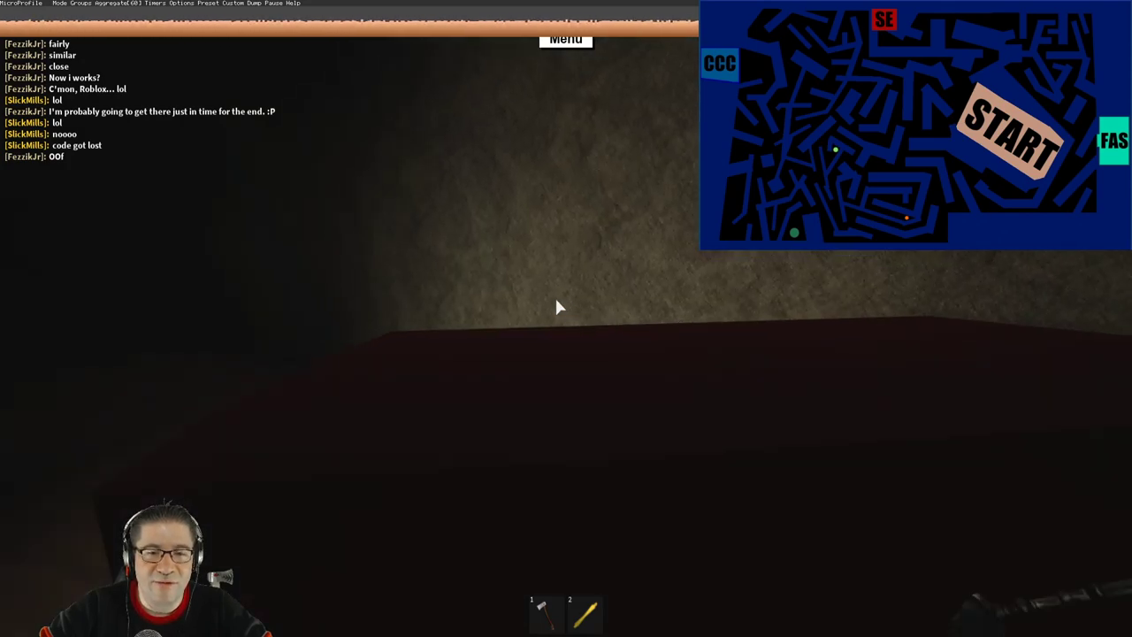
pyautogui.press('w')
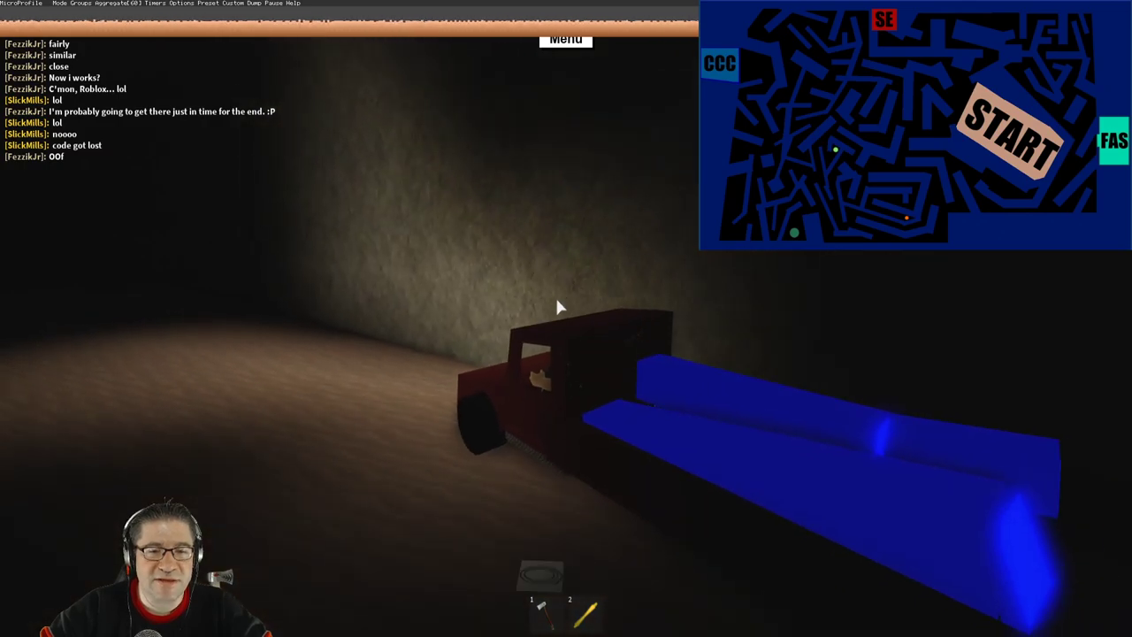
pyautogui.press('w')
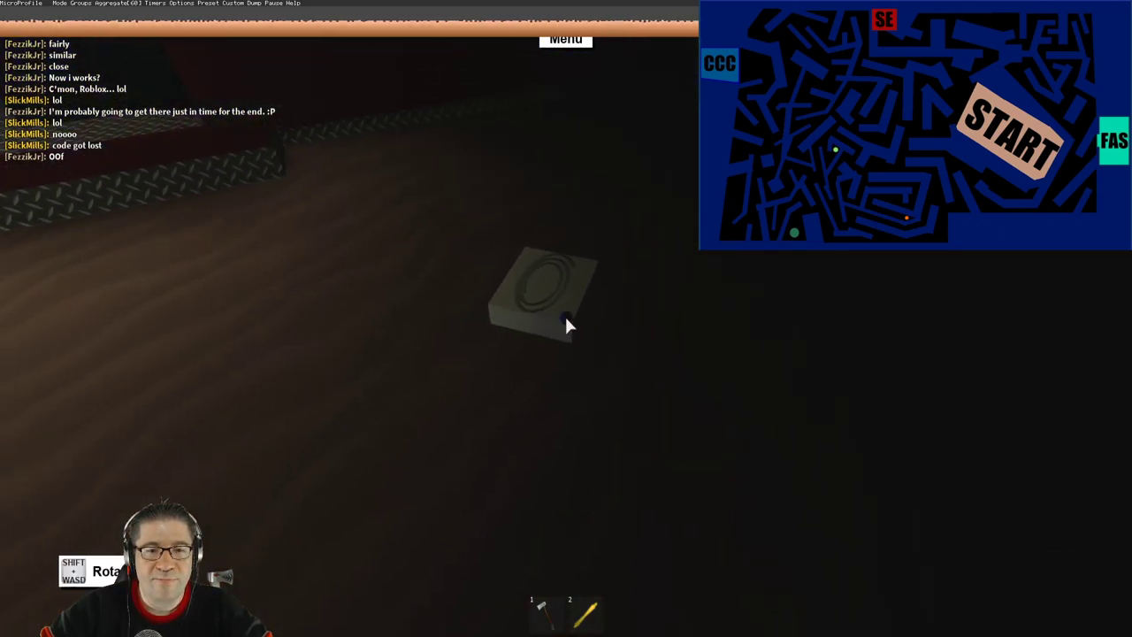
pyautogui.press('w')
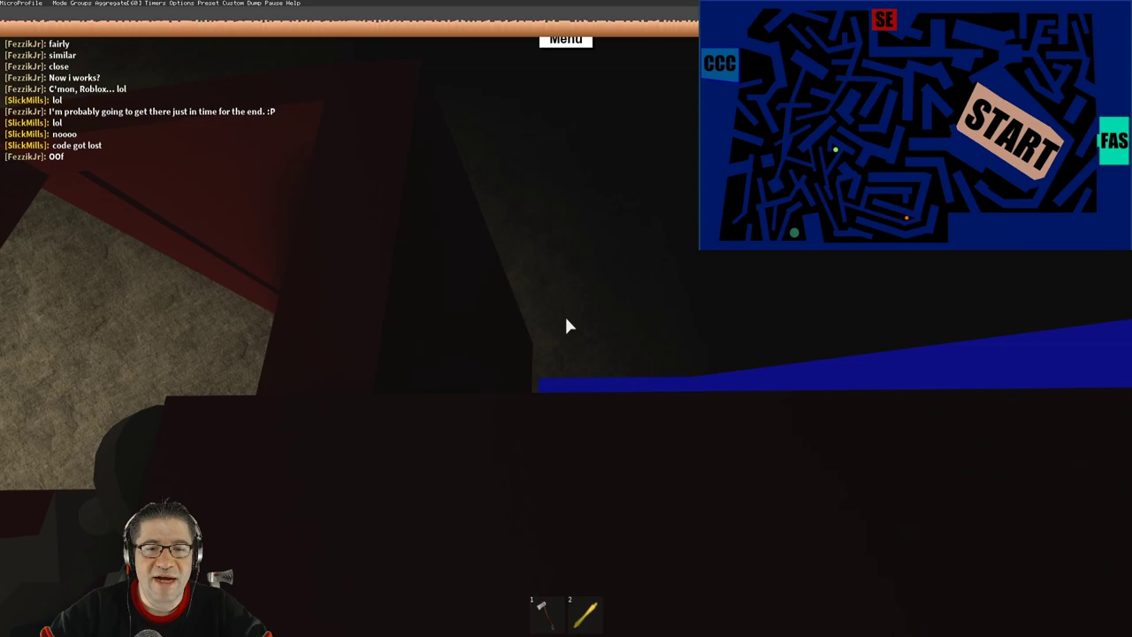
pyautogui.press('w')
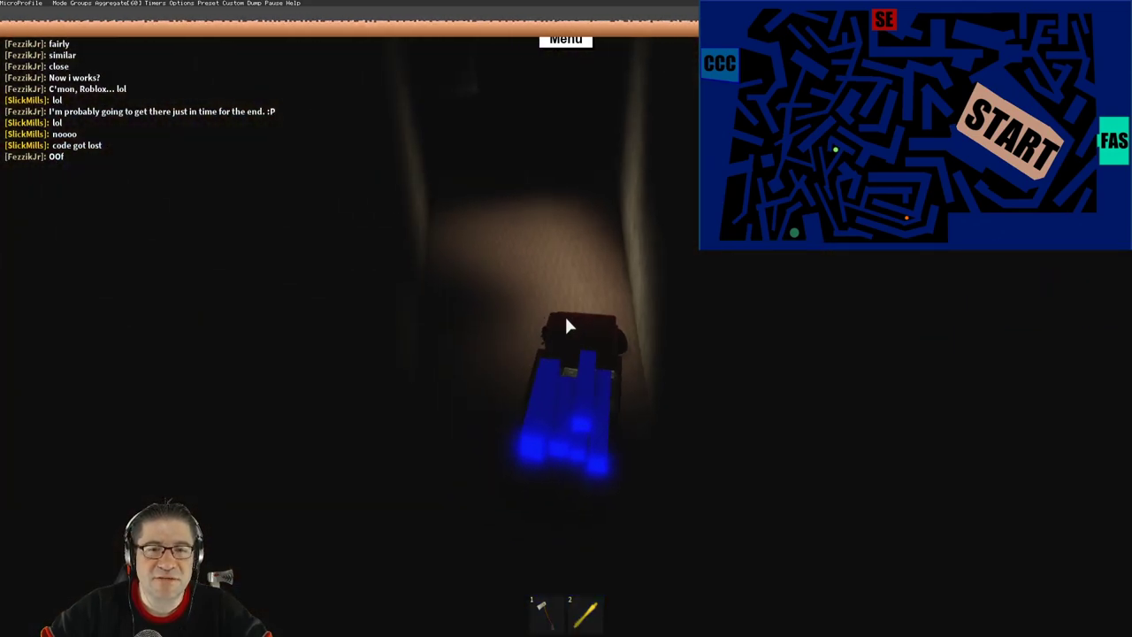
pyautogui.press('w')
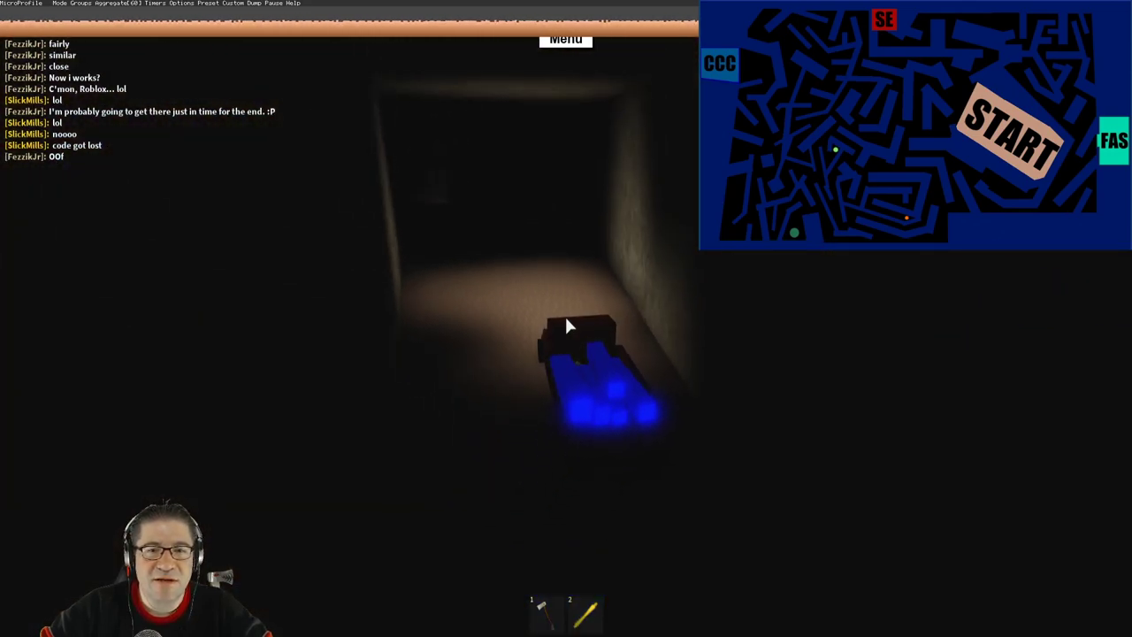
# Step: Turn the truck into a side corridor and drive down it toward the wall
pyautogui.press('w')
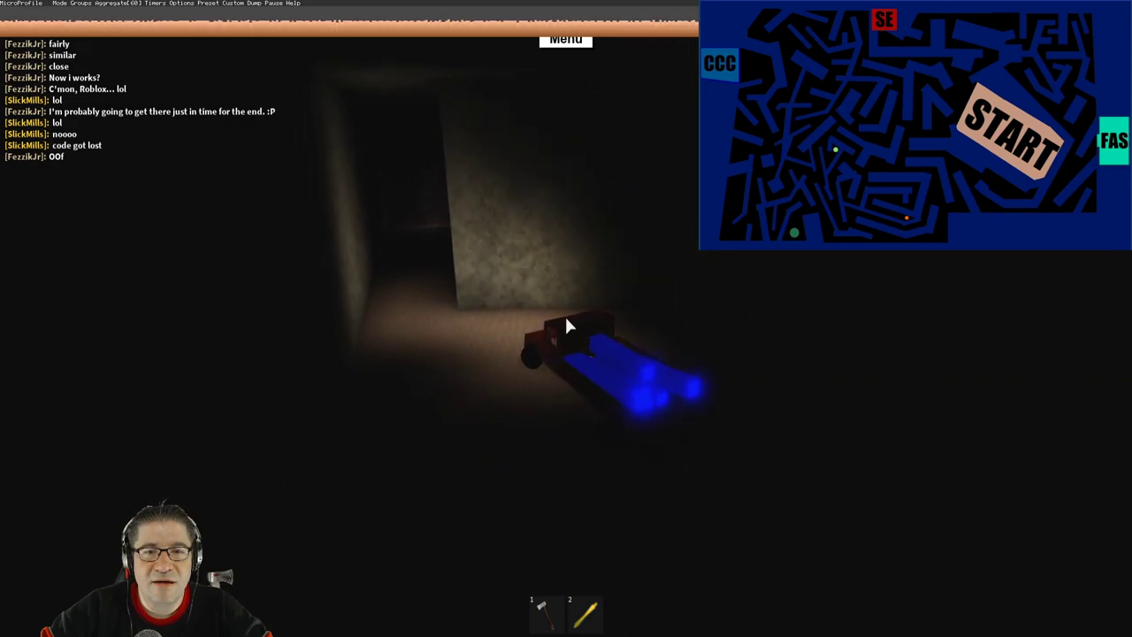
pyautogui.press('w')
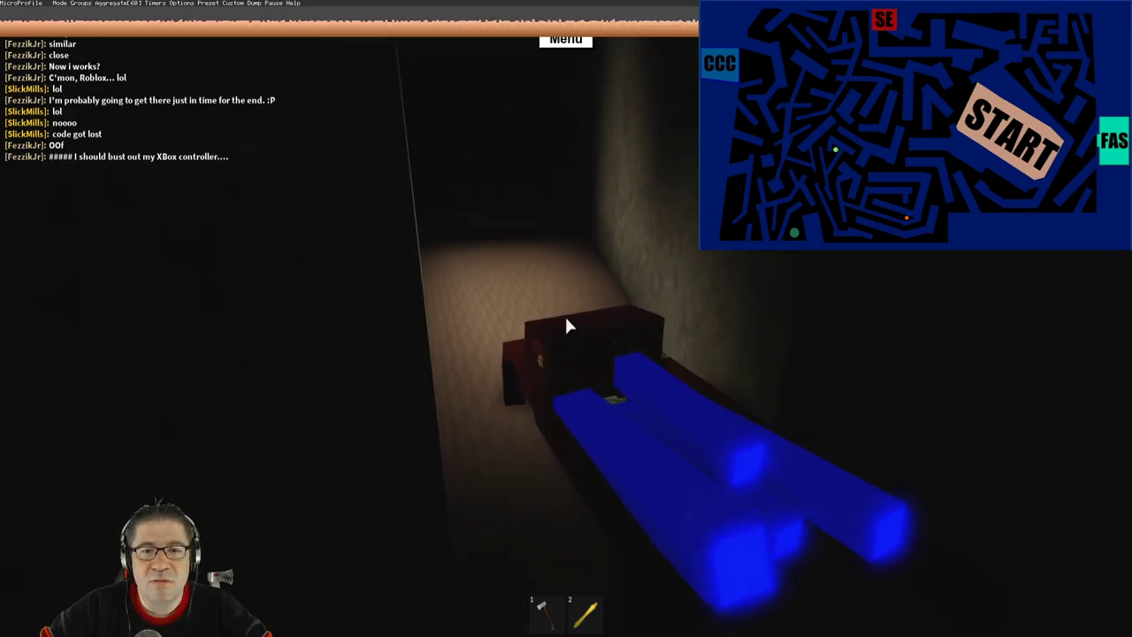
pyautogui.press('w')
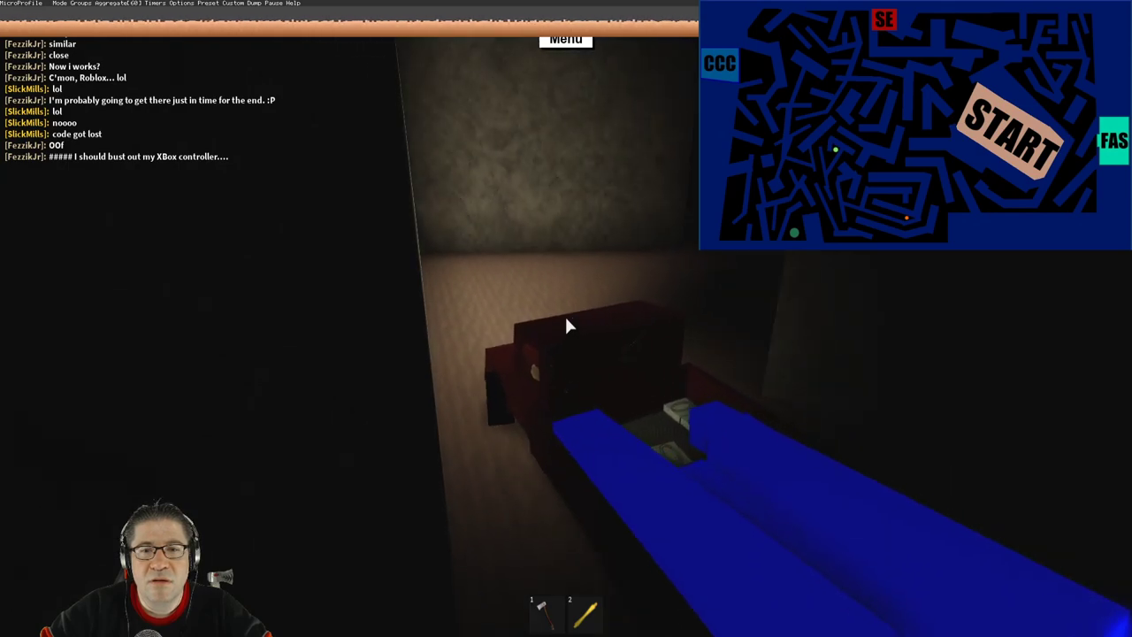
pyautogui.press('w')
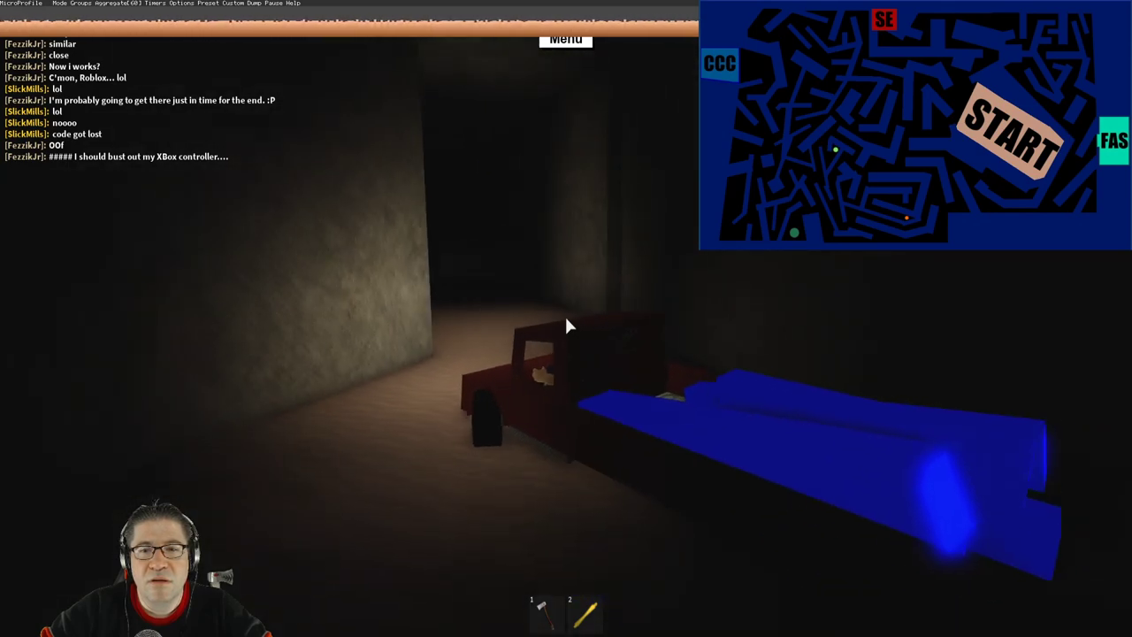
pyautogui.press('w')
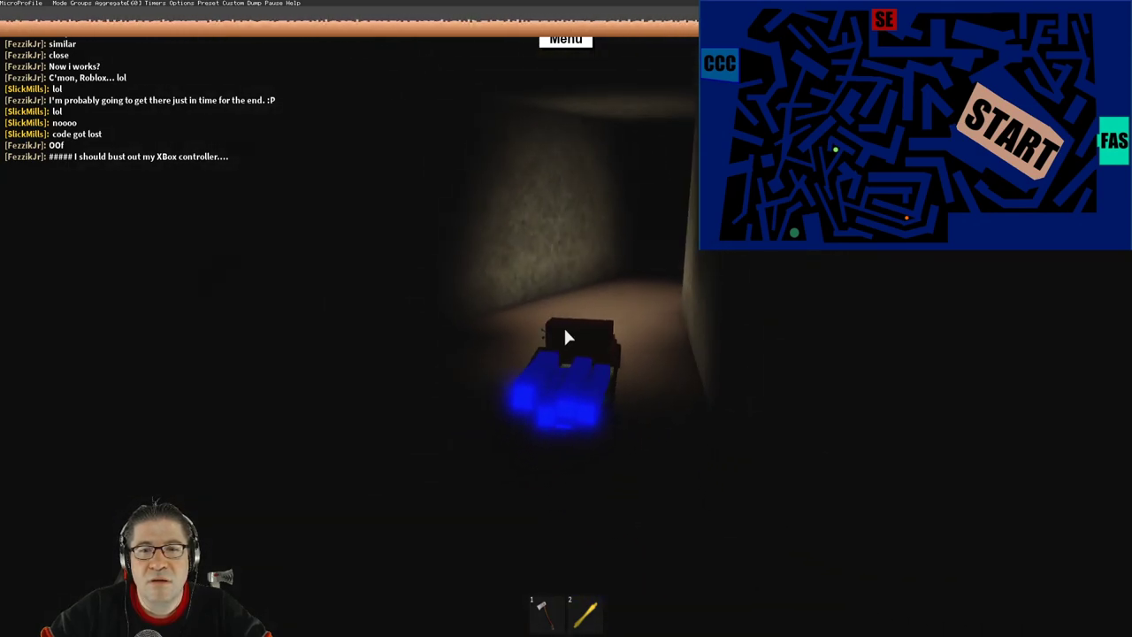
pyautogui.press('w')
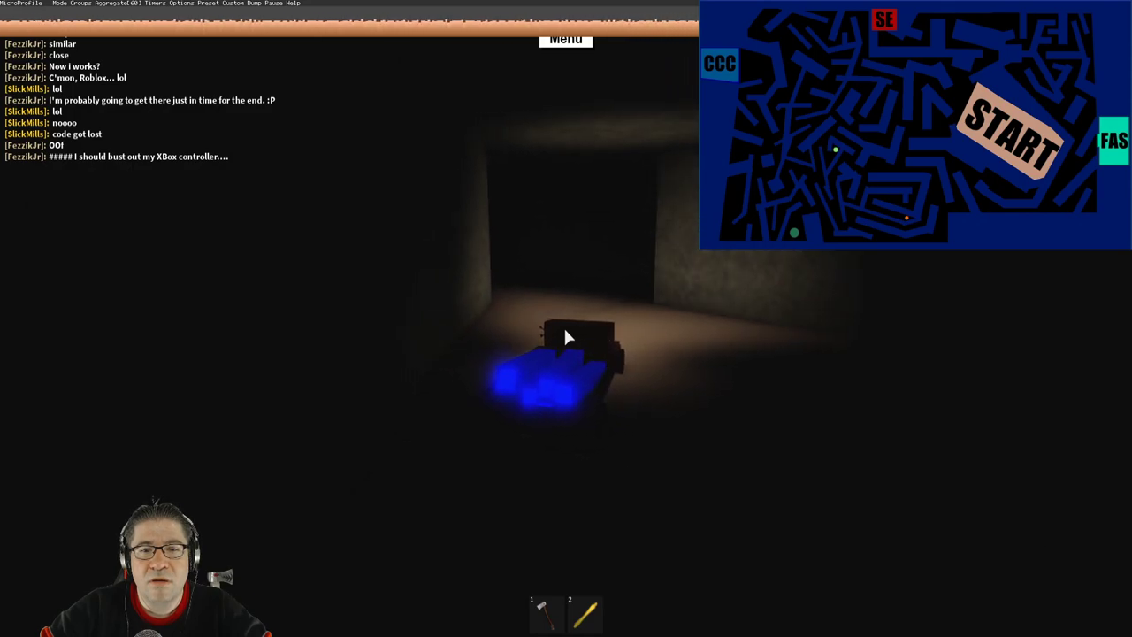
pyautogui.press('w')
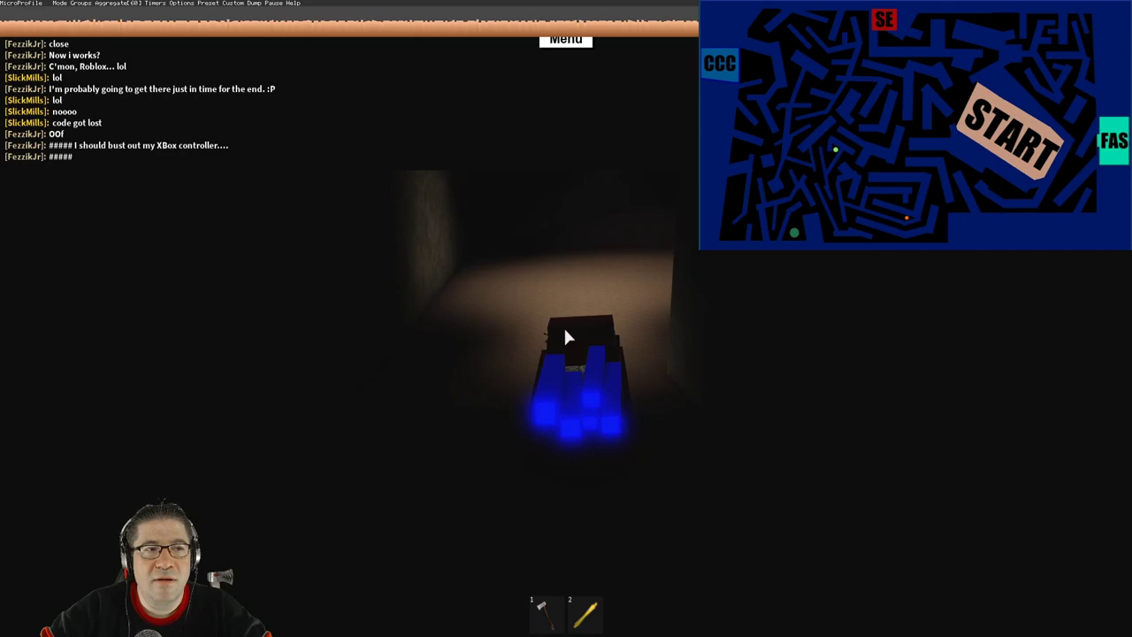
# Step: Steer right, then left down the long corridor toward the opening with sky
pyautogui.press('w')
pyautogui.press('w')
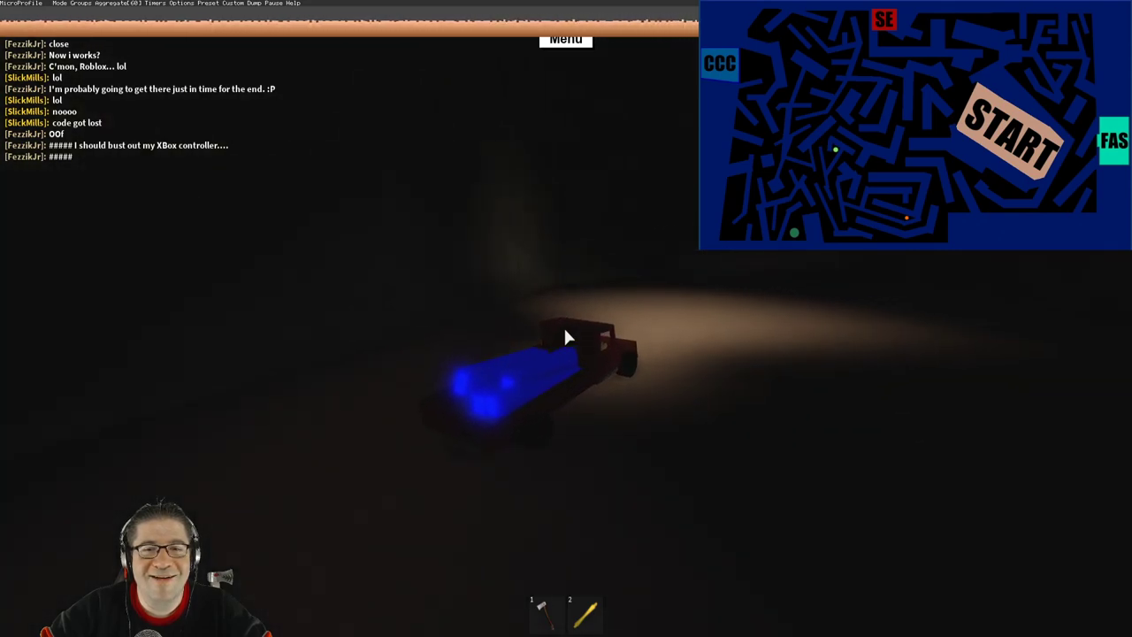
pyautogui.press('w')
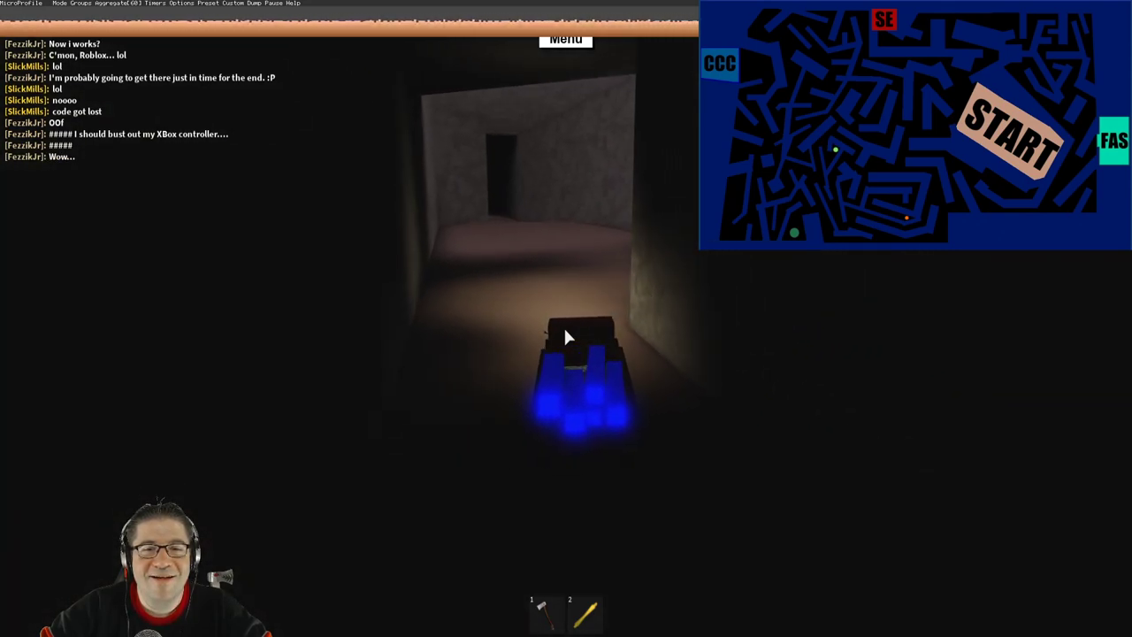
pyautogui.press('w')
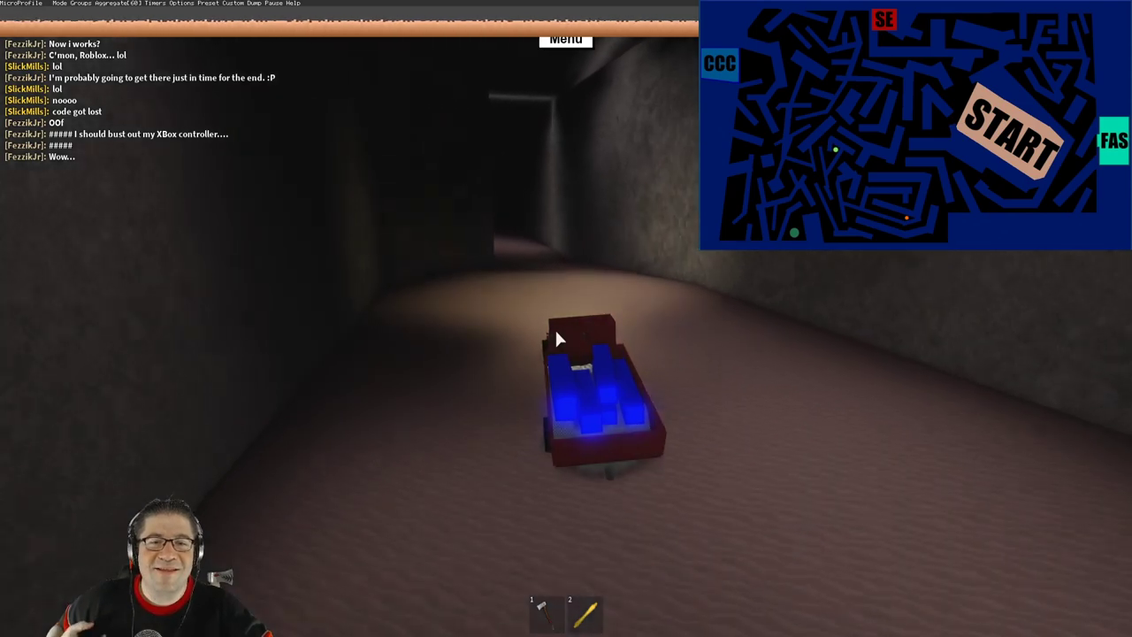
pyautogui.press('w')
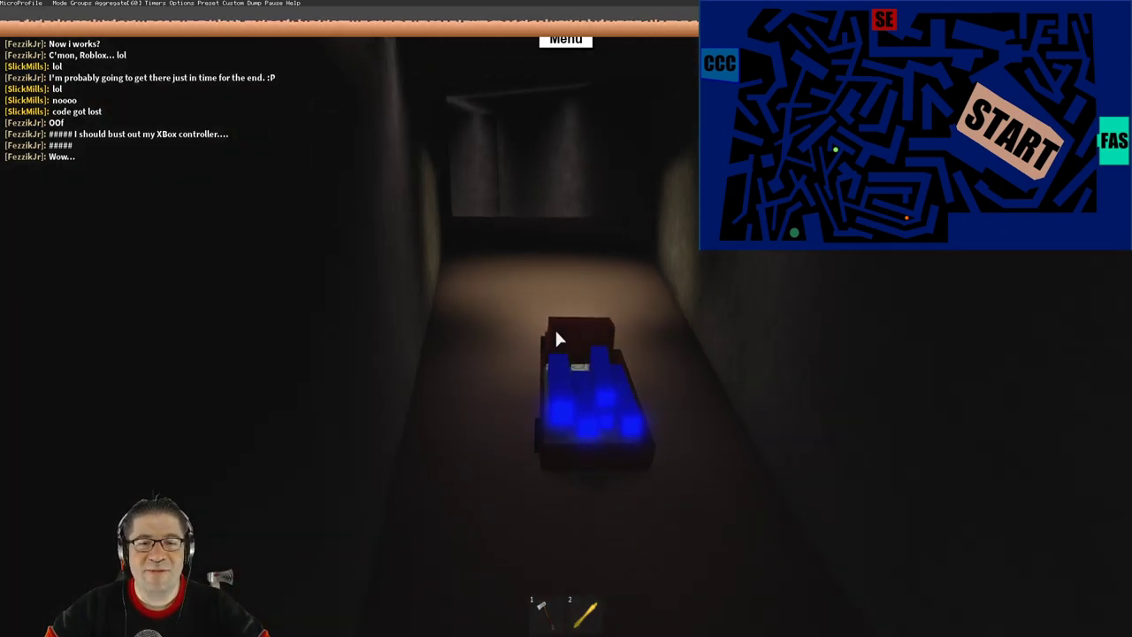
pyautogui.press('w')
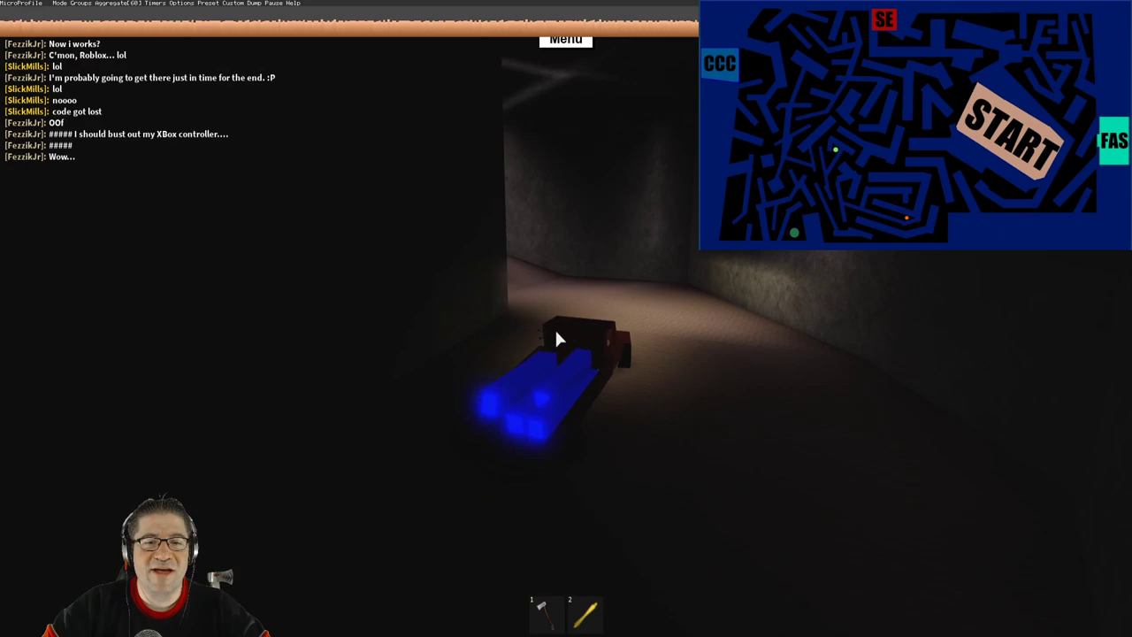
# Step: Drive the truck out of the tunnel into daylight, across the grass past the trees, onto the road
pyautogui.press('w')
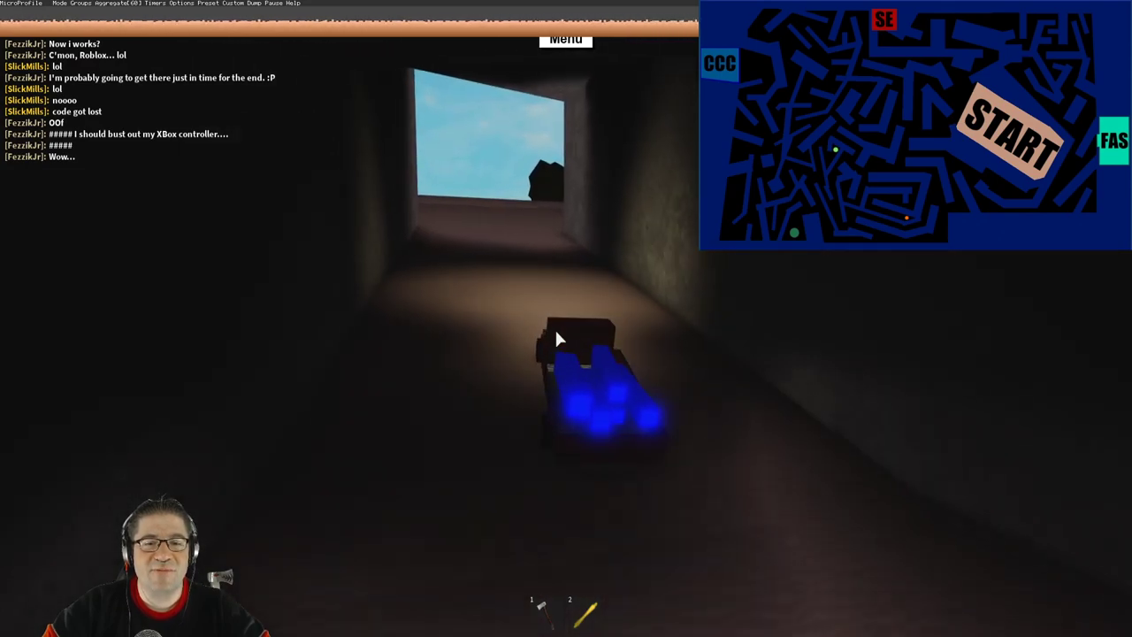
pyautogui.press('w')
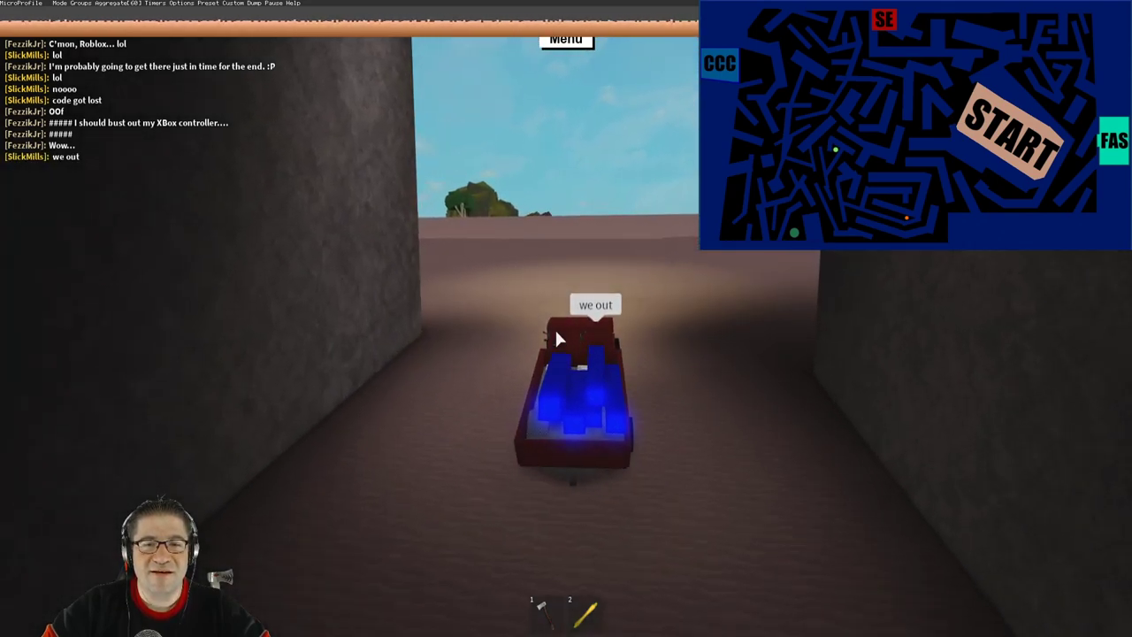
pyautogui.press('w')
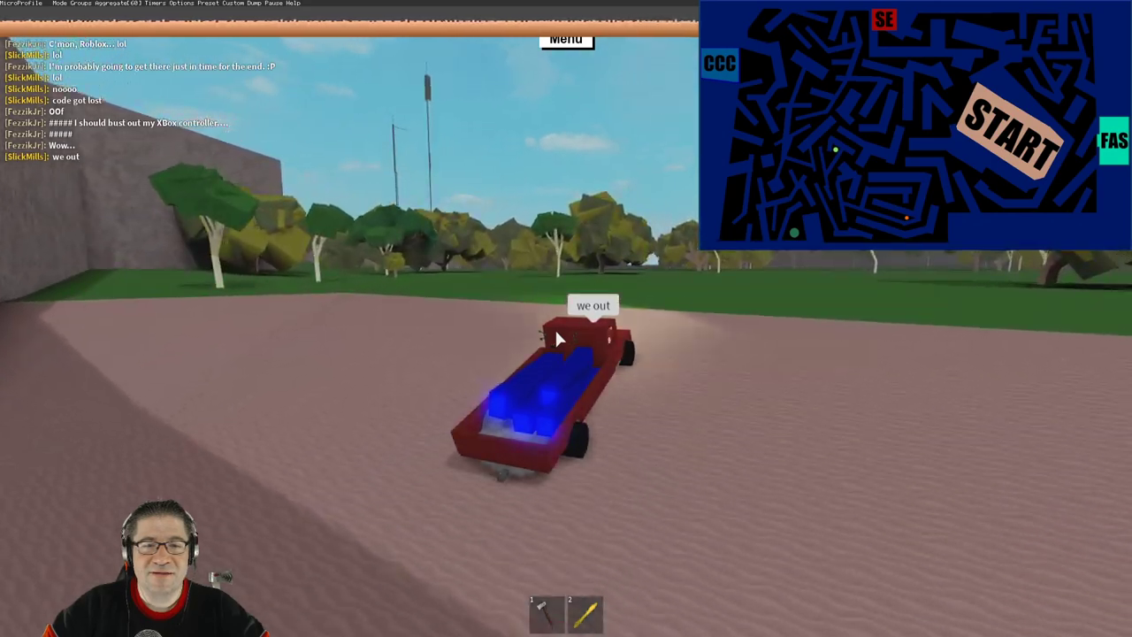
pyautogui.press('w')
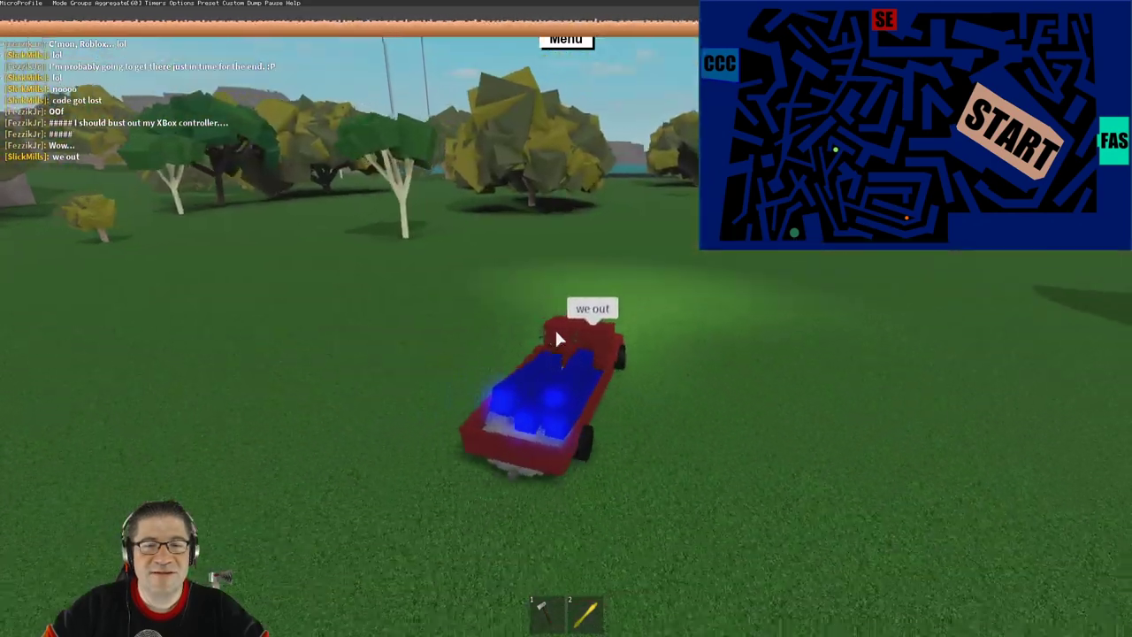
pyautogui.press('w')
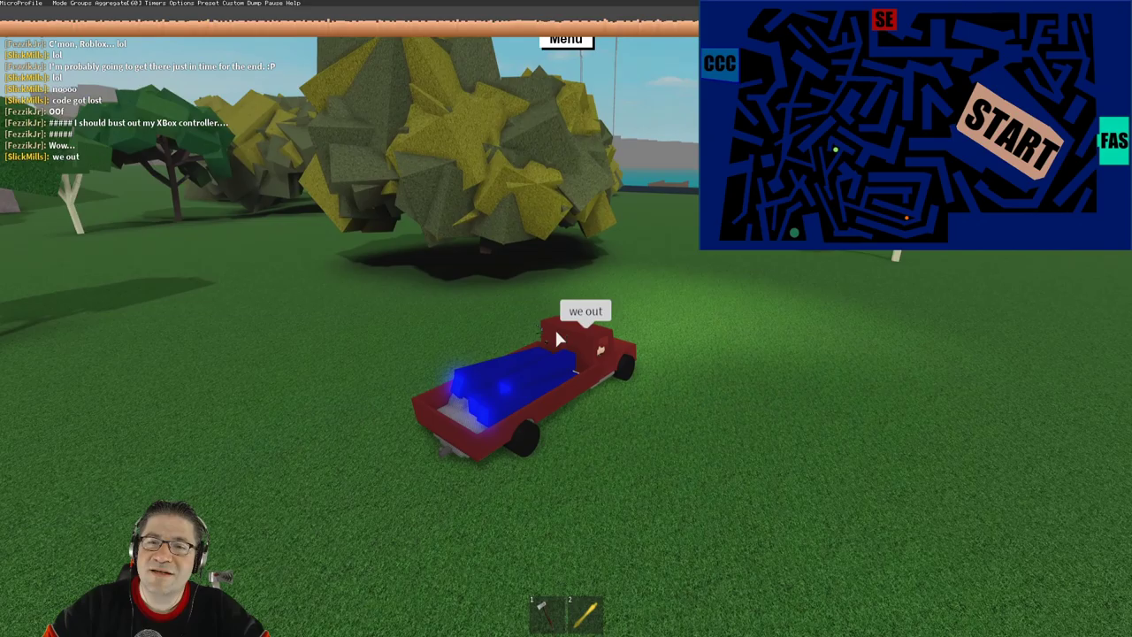
pyautogui.press('w')
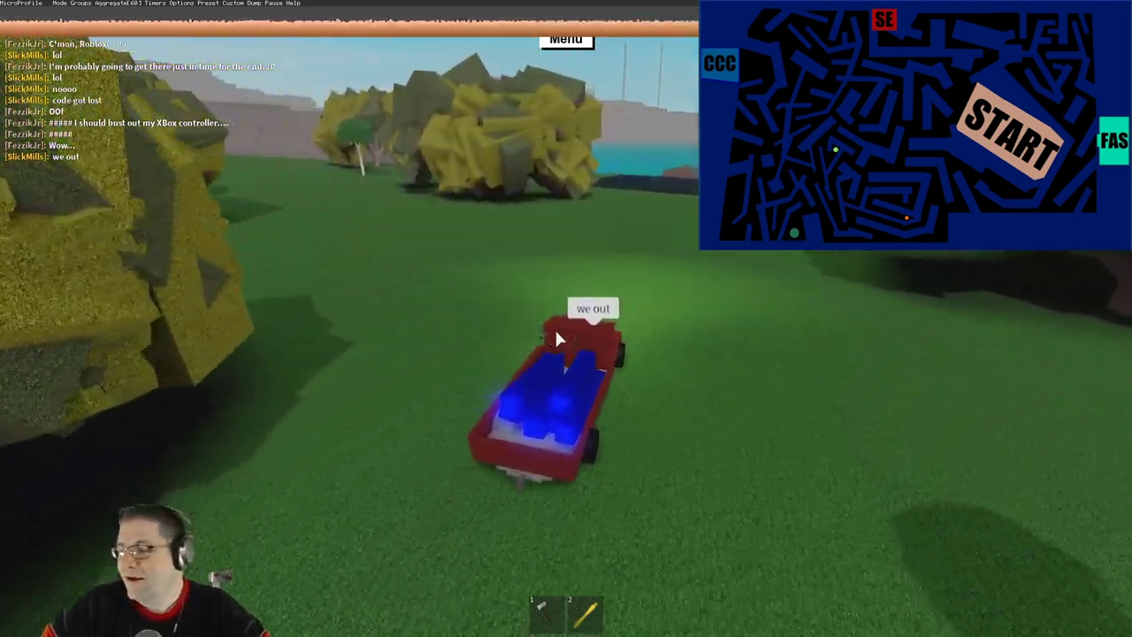
pyautogui.press('w')
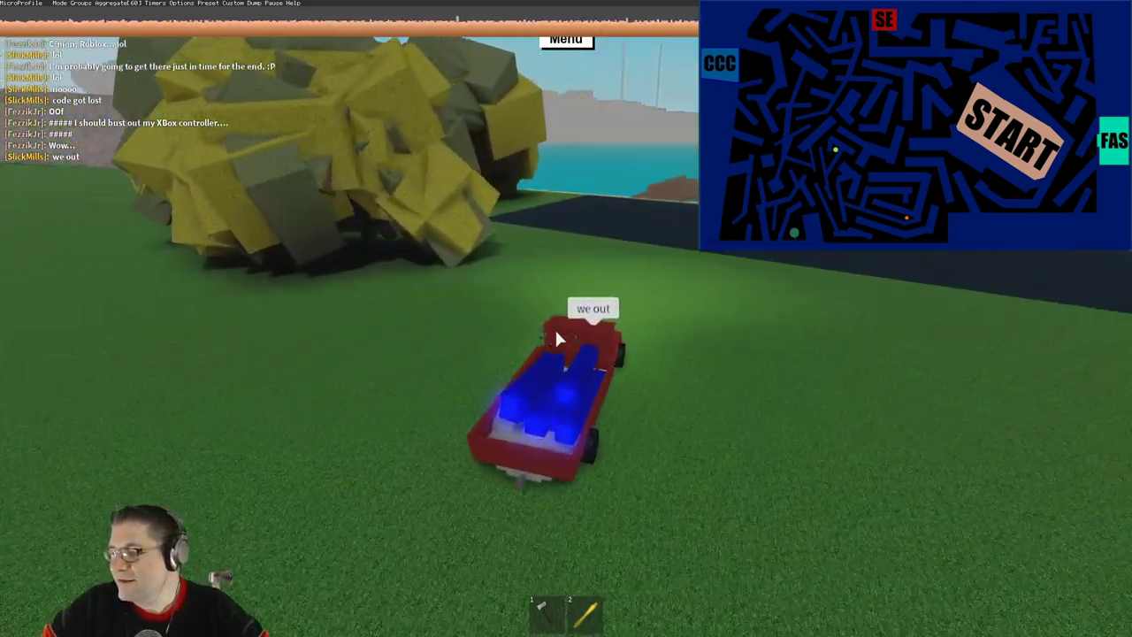
pyautogui.press('w')
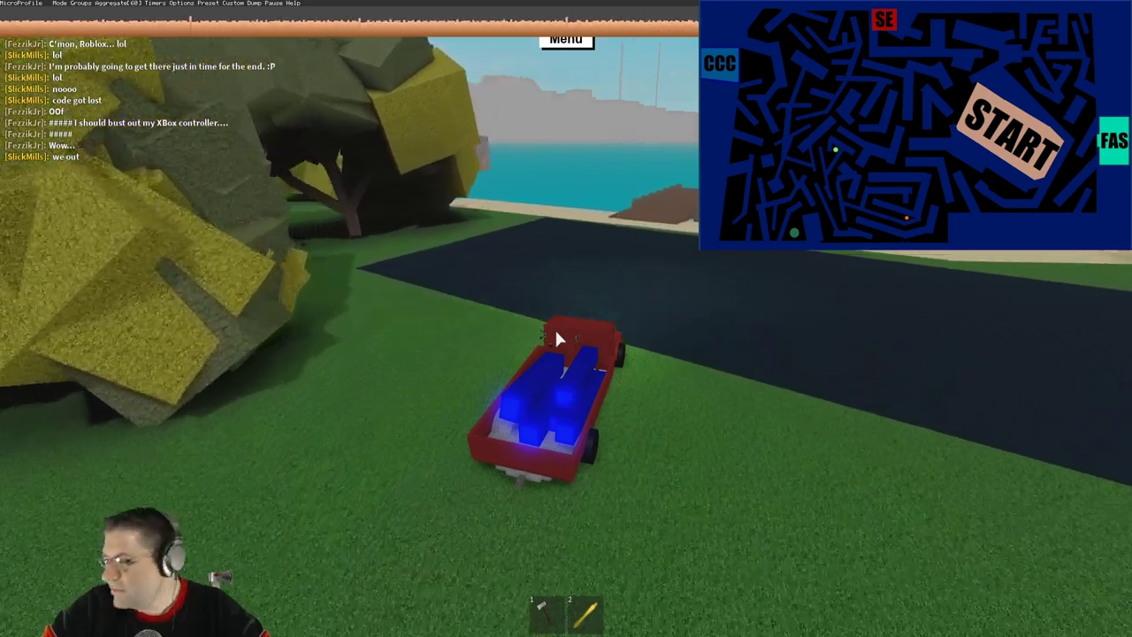
pyautogui.press('w')
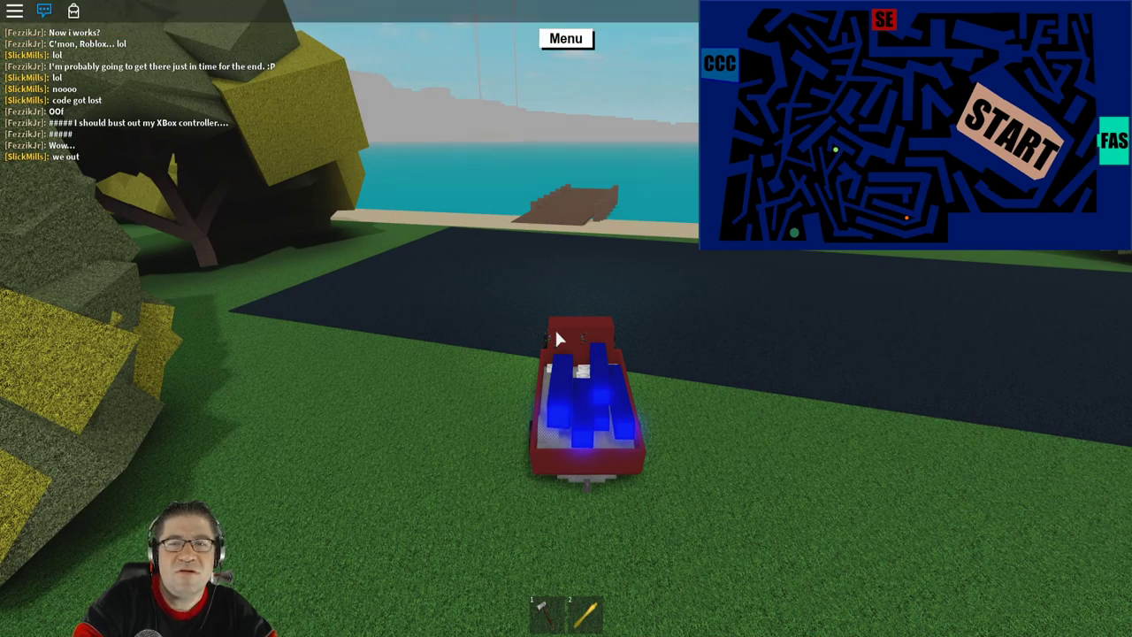
pyautogui.press('w')
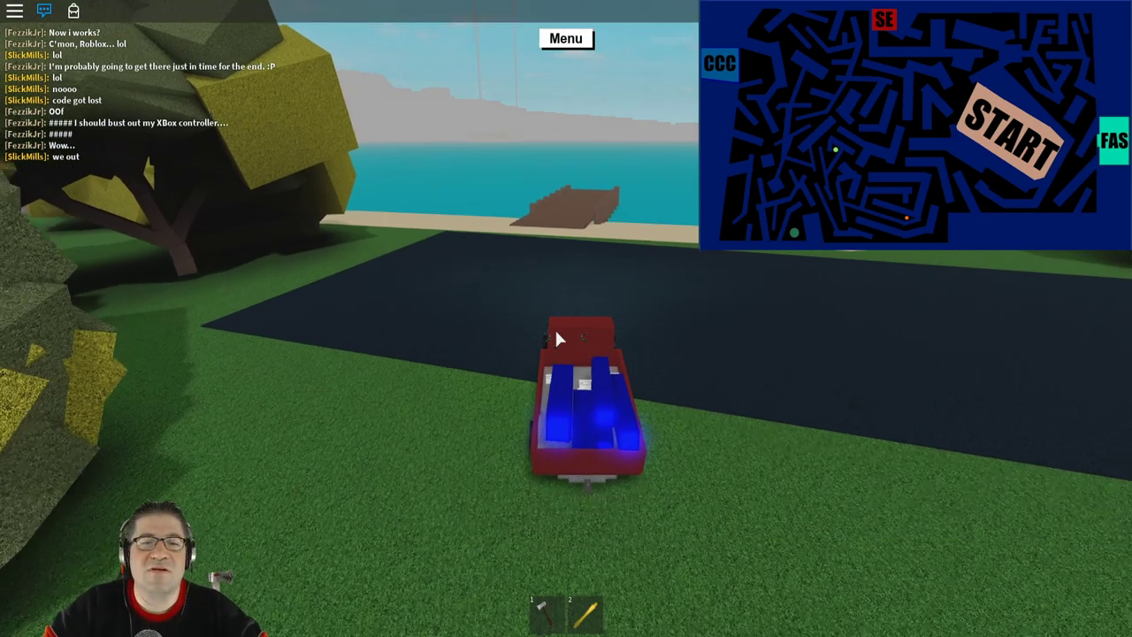
# Step: Drive the truck across the sand and out along the wooden pier
pyautogui.press('w')
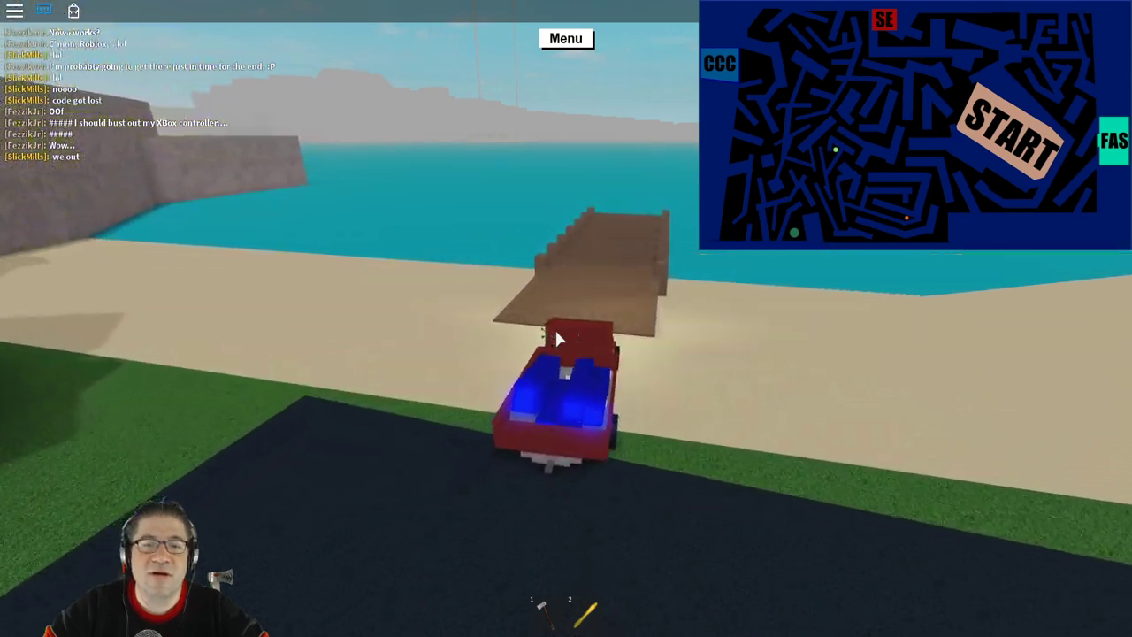
pyautogui.press('w')
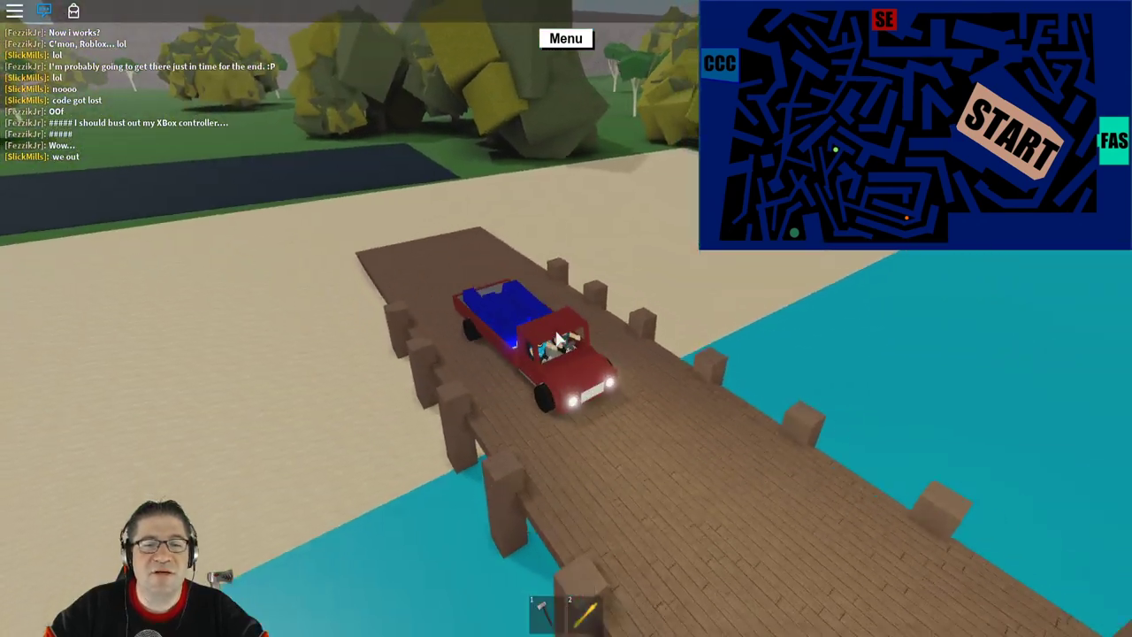
pyautogui.press('w')
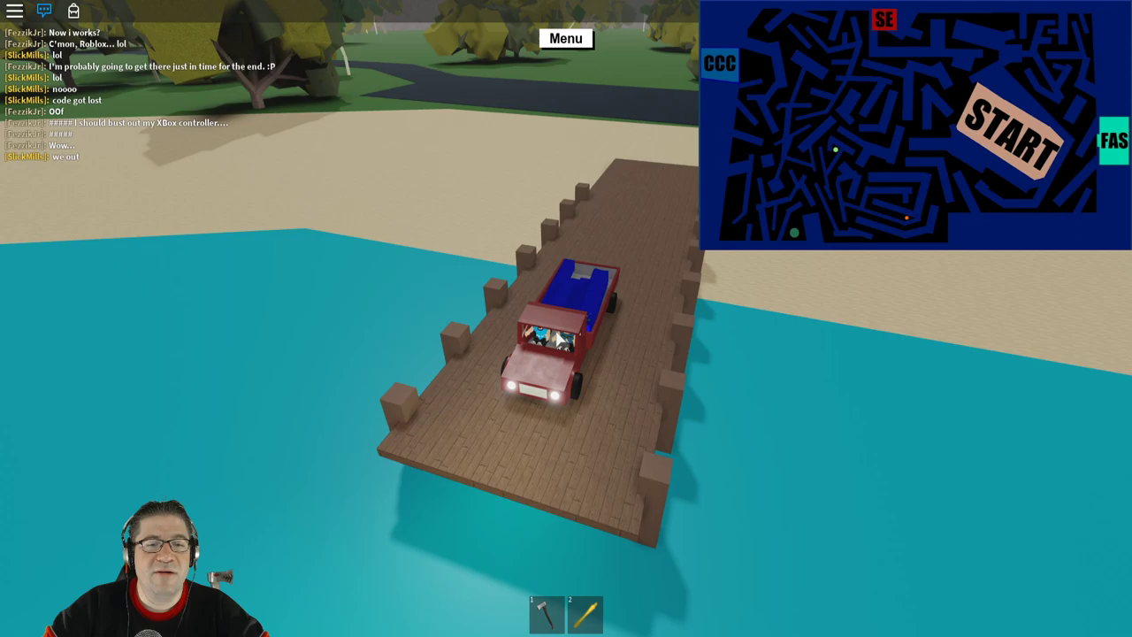
# Step: Orbit the camera around the truck on the dock, then drive back across the sand onto the road
pyautogui.moveTo(566, 336); pyautogui.dragTo(566, 266)
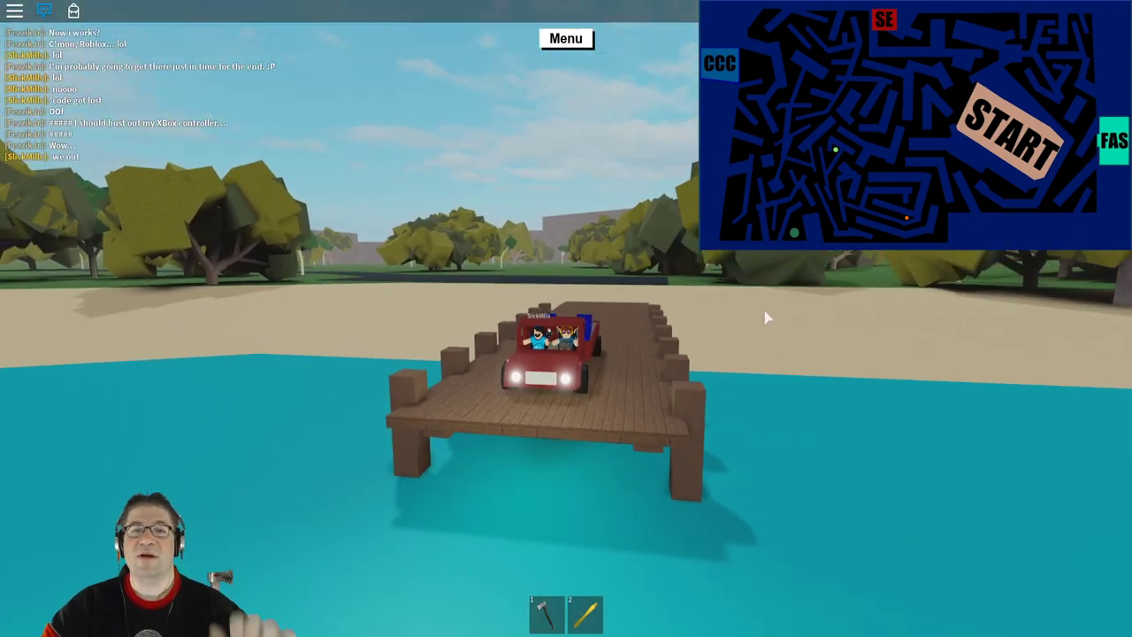
pyautogui.press('Right')
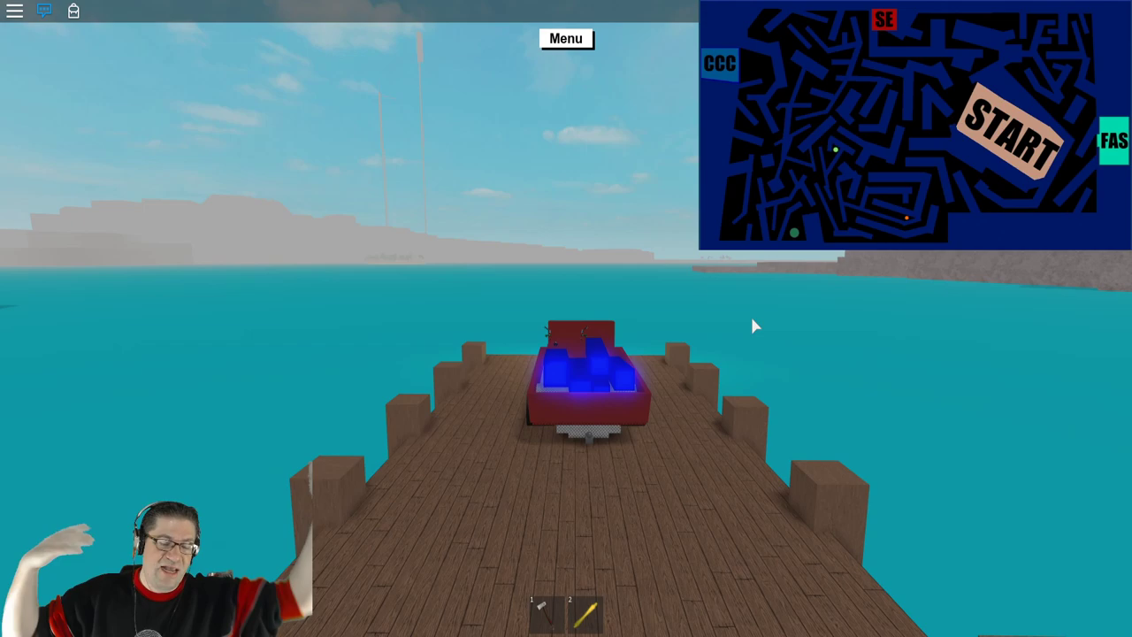
pyautogui.press('Right')
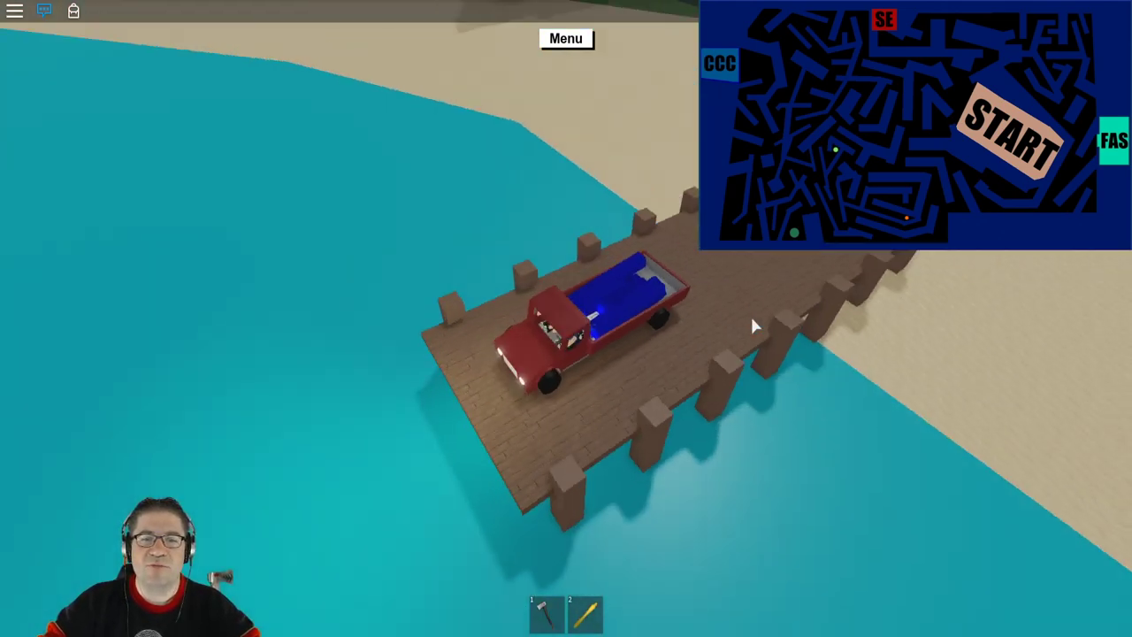
pyautogui.press('w')
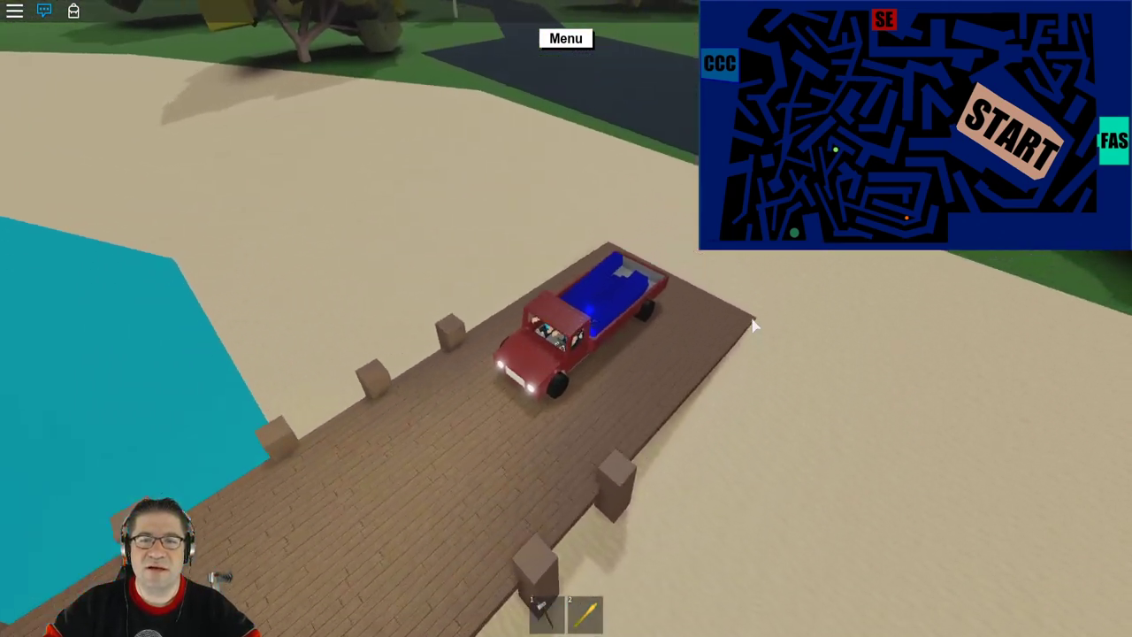
pyautogui.press('w')
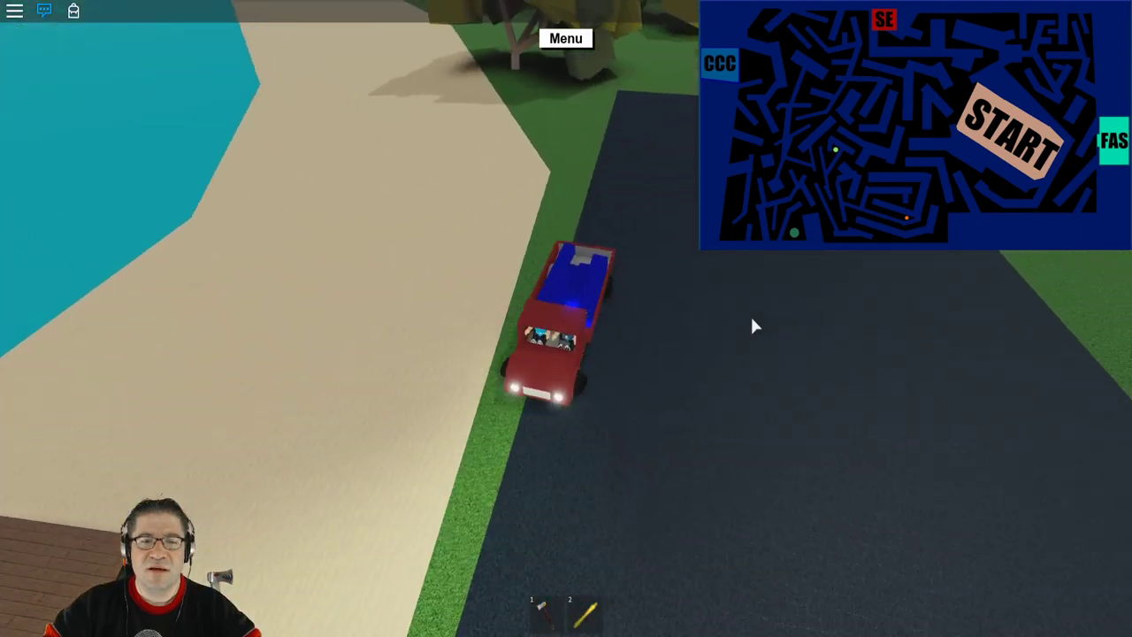
pyautogui.scroll(5, 680, 336)
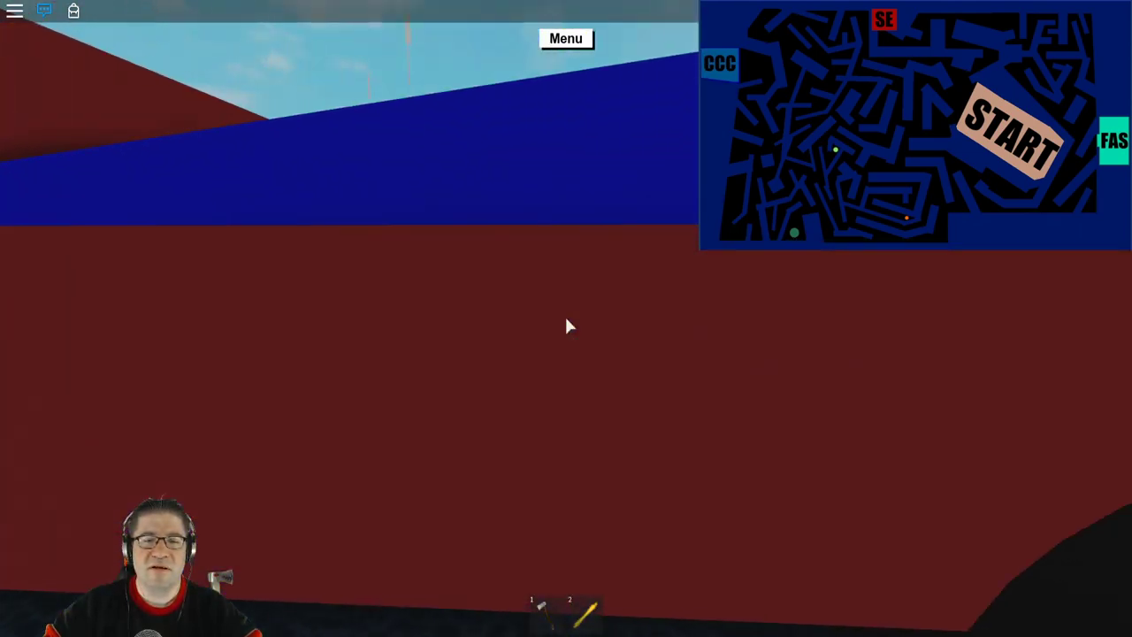
# Step: Swing the camera out over the trees and field beside the spilled cargo
pyautogui.moveTo(567, 326); pyautogui.dragTo(571, 340)
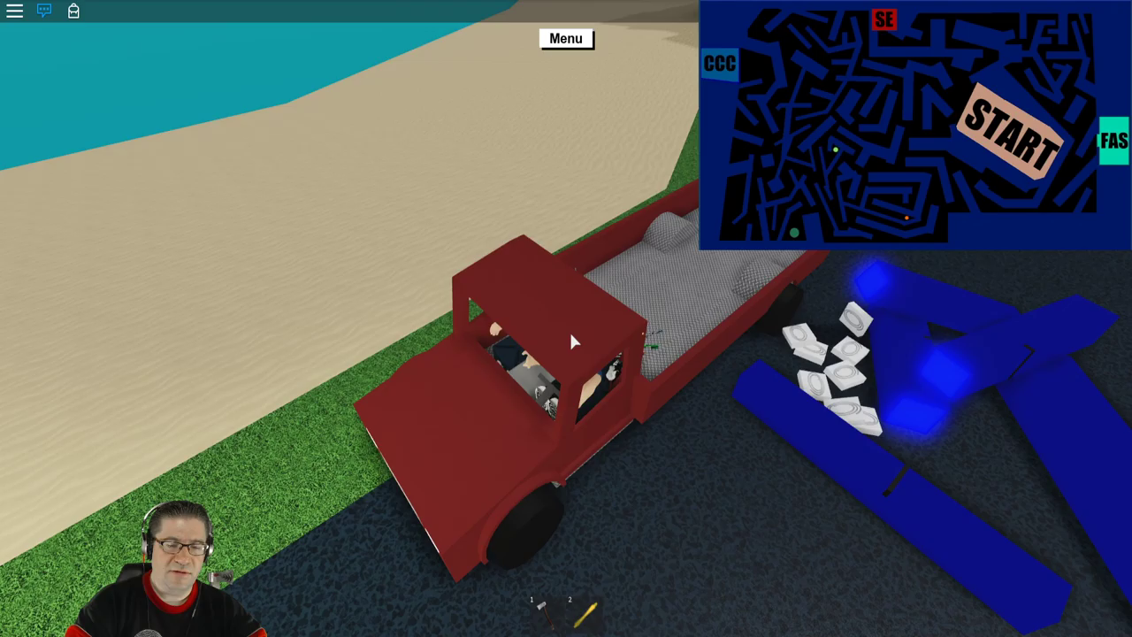
# Step: Drive the empty truck across the field past the trees and into the stone wall's dark tunnel
pyautogui.moveTo(569, 330); pyautogui.dragTo(620, 330)
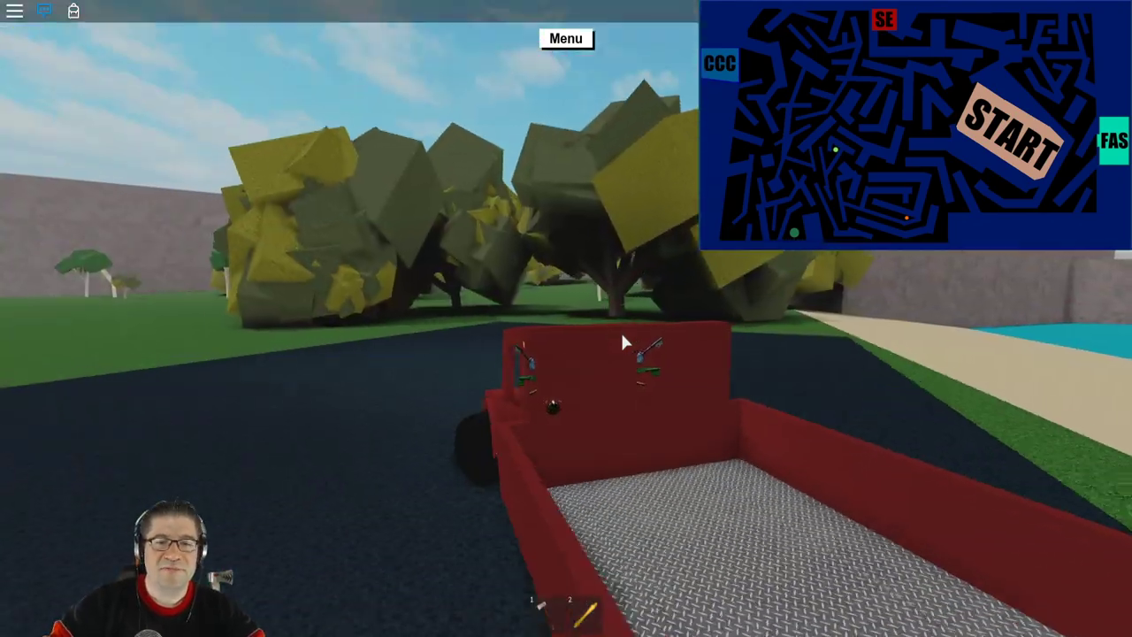
pyautogui.press('w')
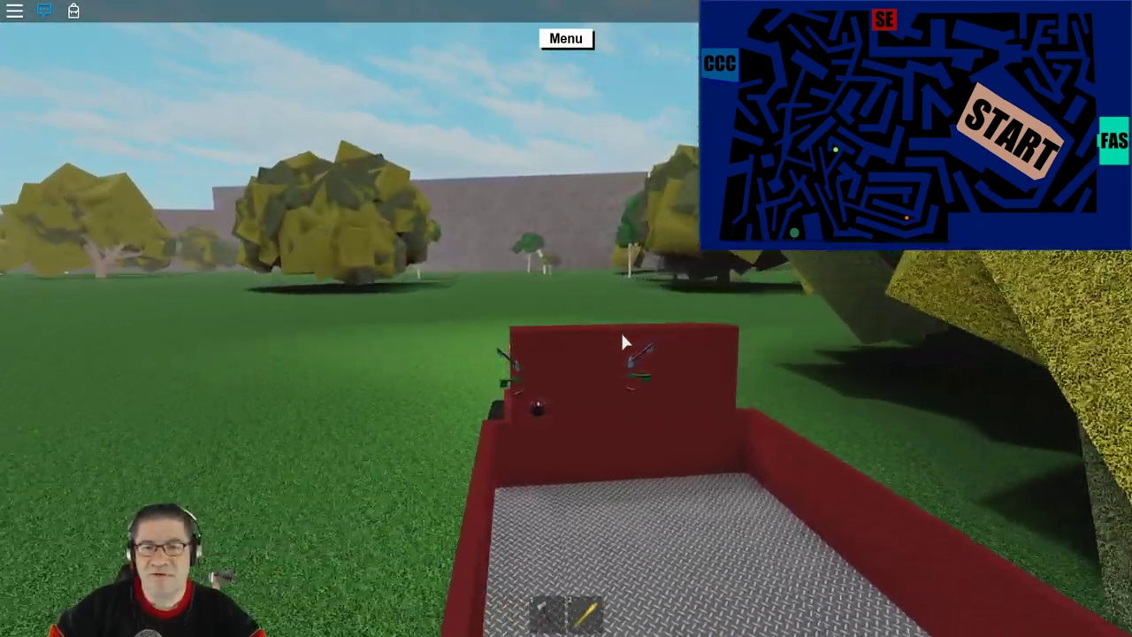
pyautogui.press('w')
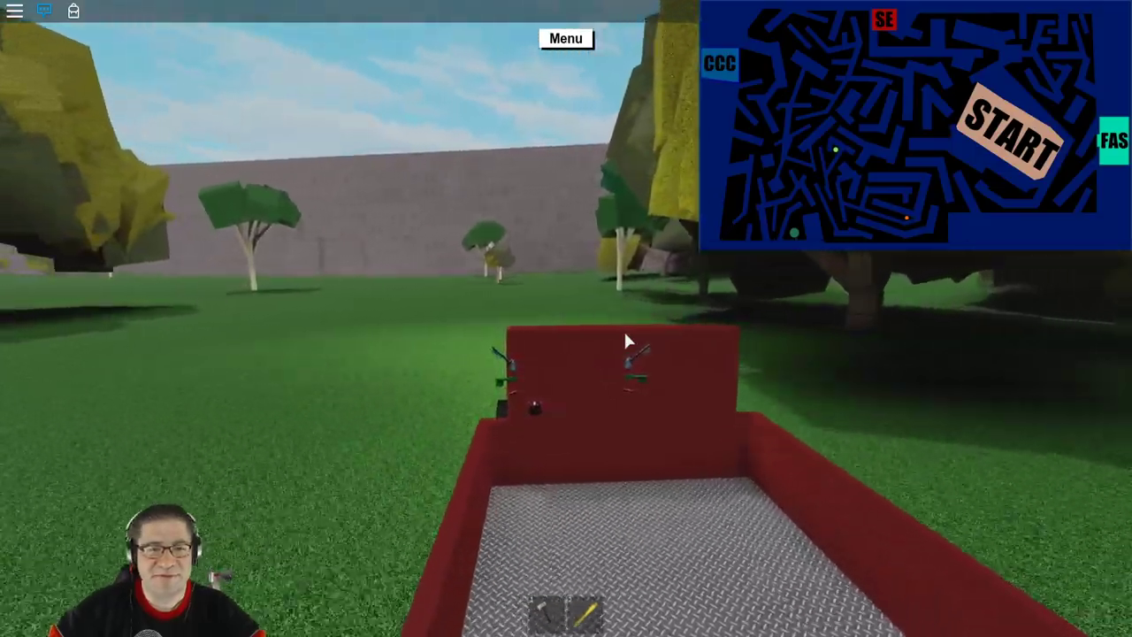
pyautogui.press('w')
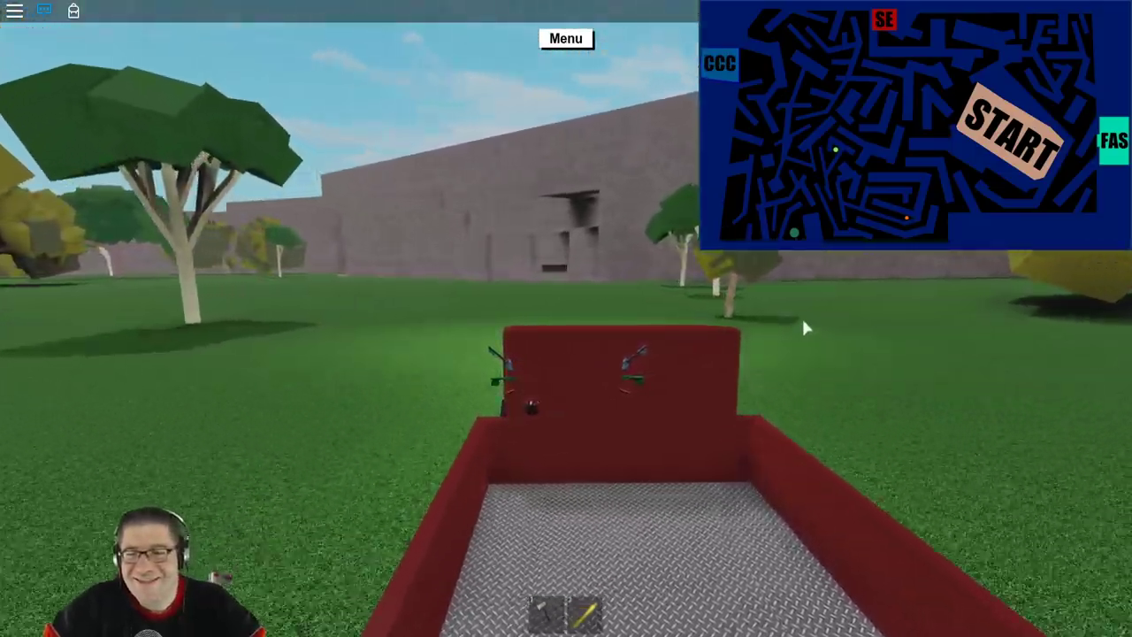
pyautogui.press('w')
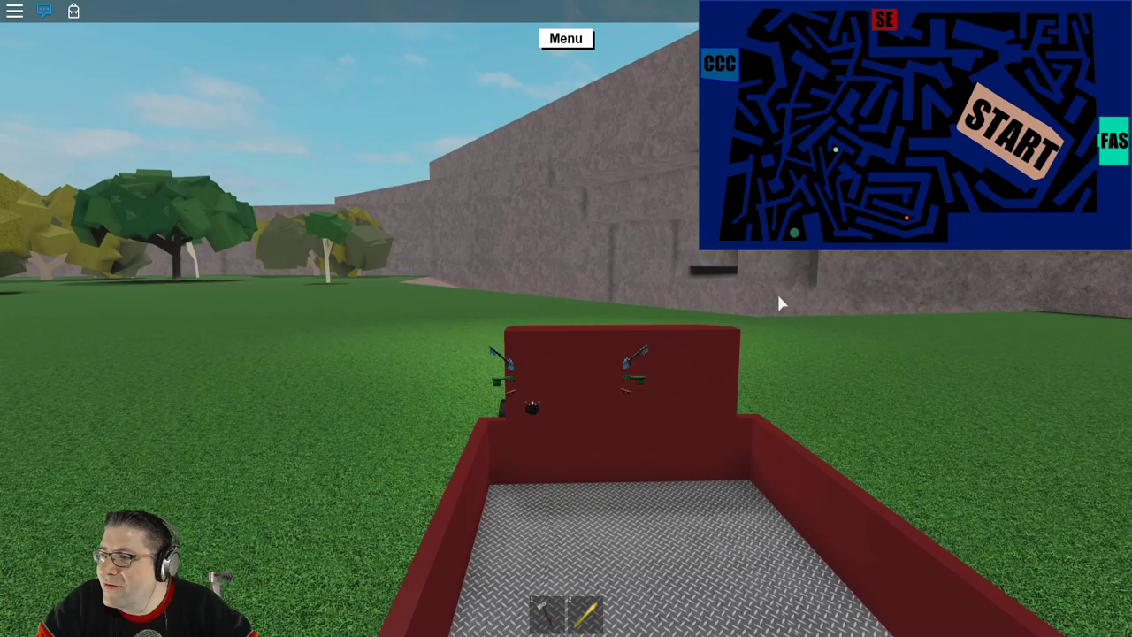
pyautogui.press('w')
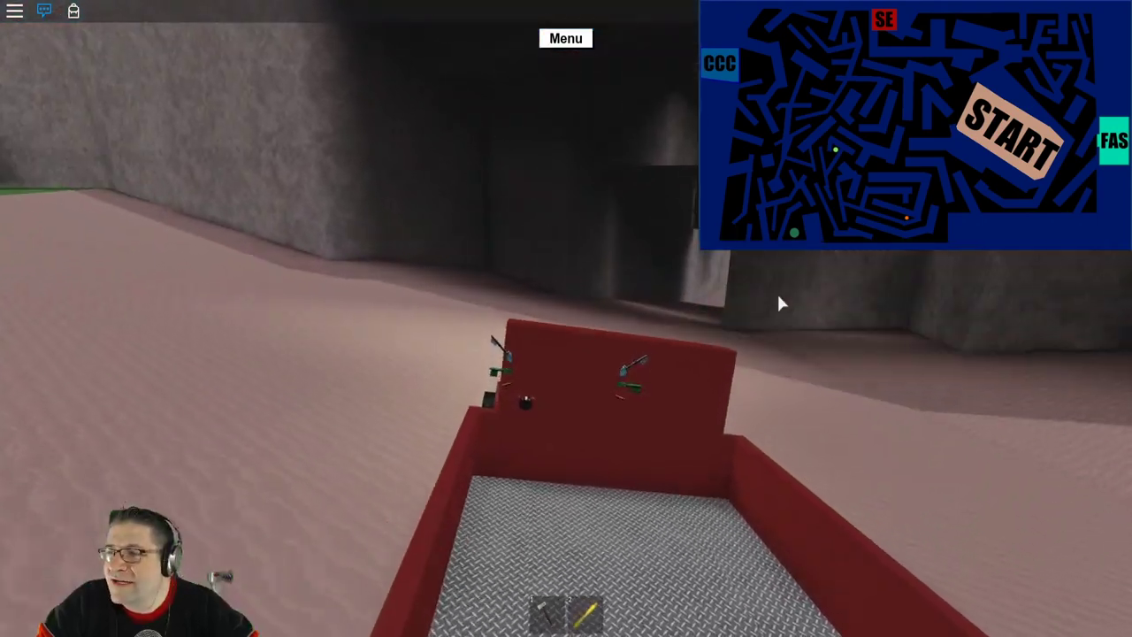
pyautogui.press('w')
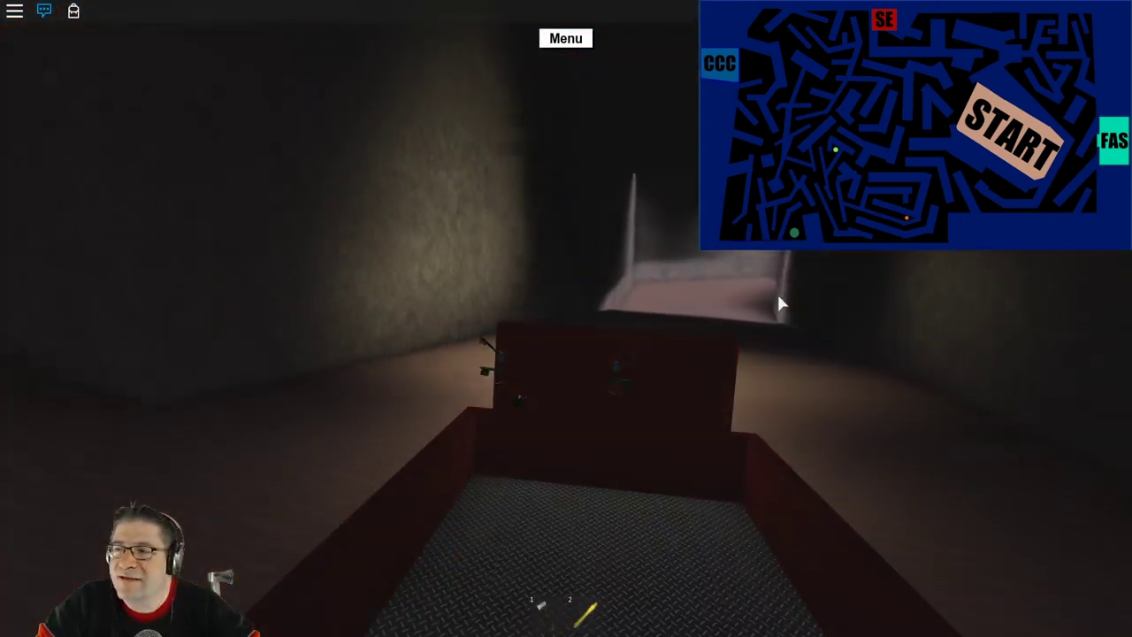
# Step: Take the tunnel's left bend and drive through the lit doorway into the open room
pyautogui.press('w')
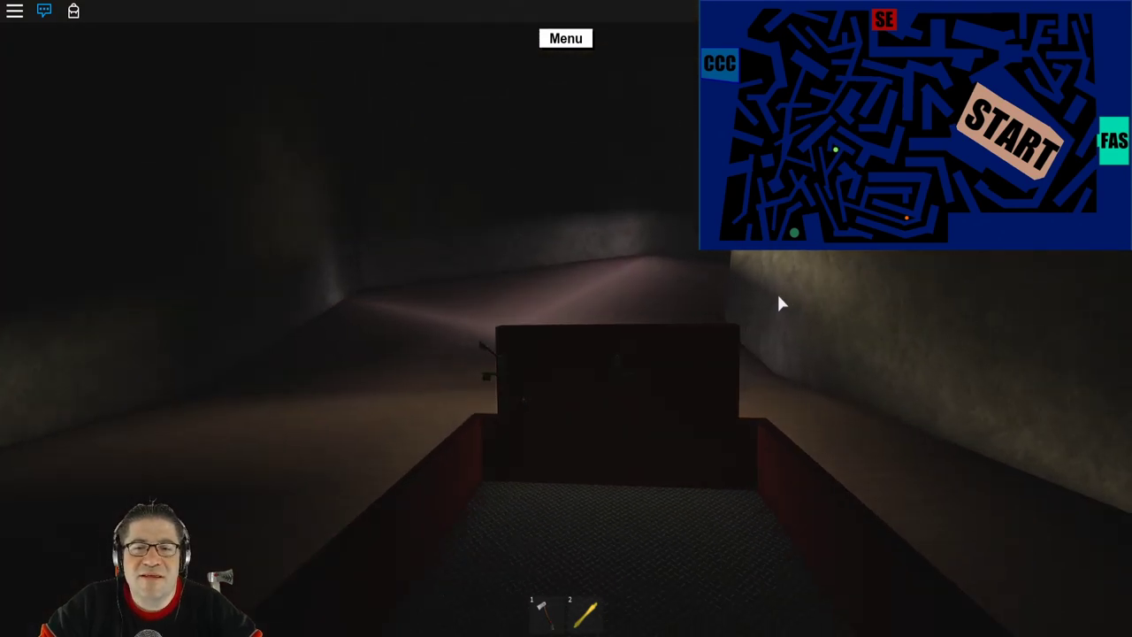
pyautogui.press('a')
pyautogui.press('w')
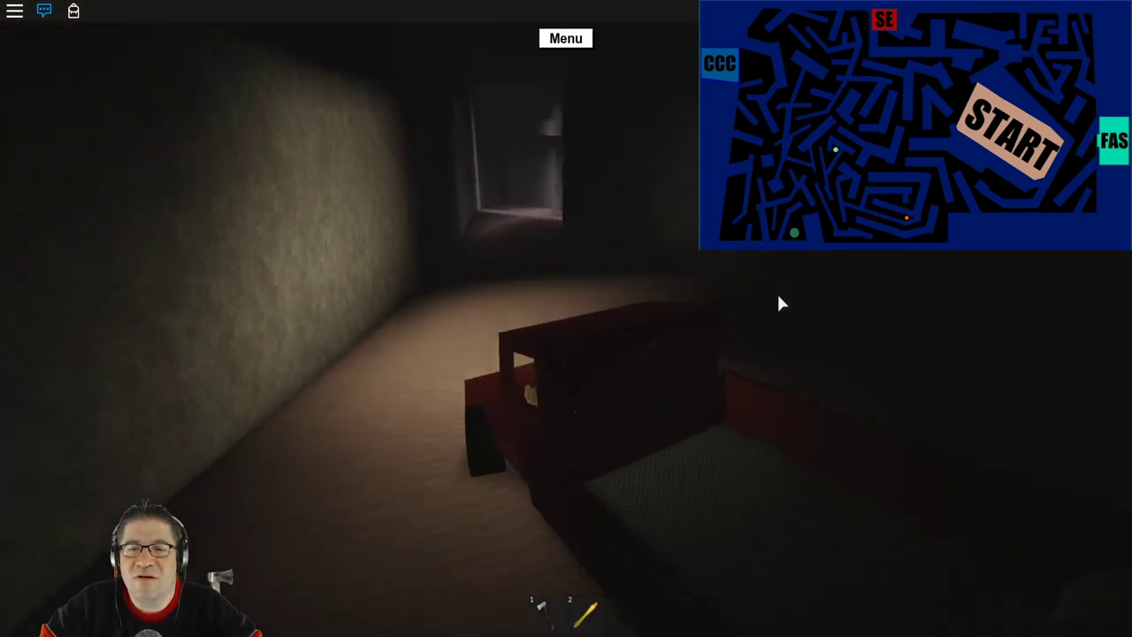
pyautogui.press('w')
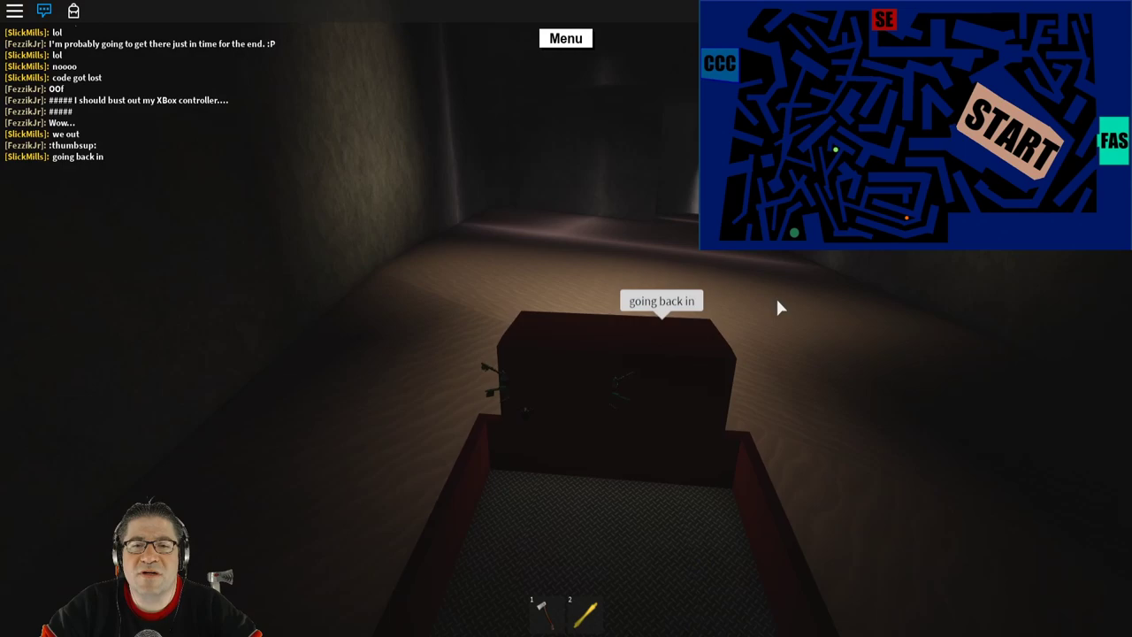
pyautogui.press('w')
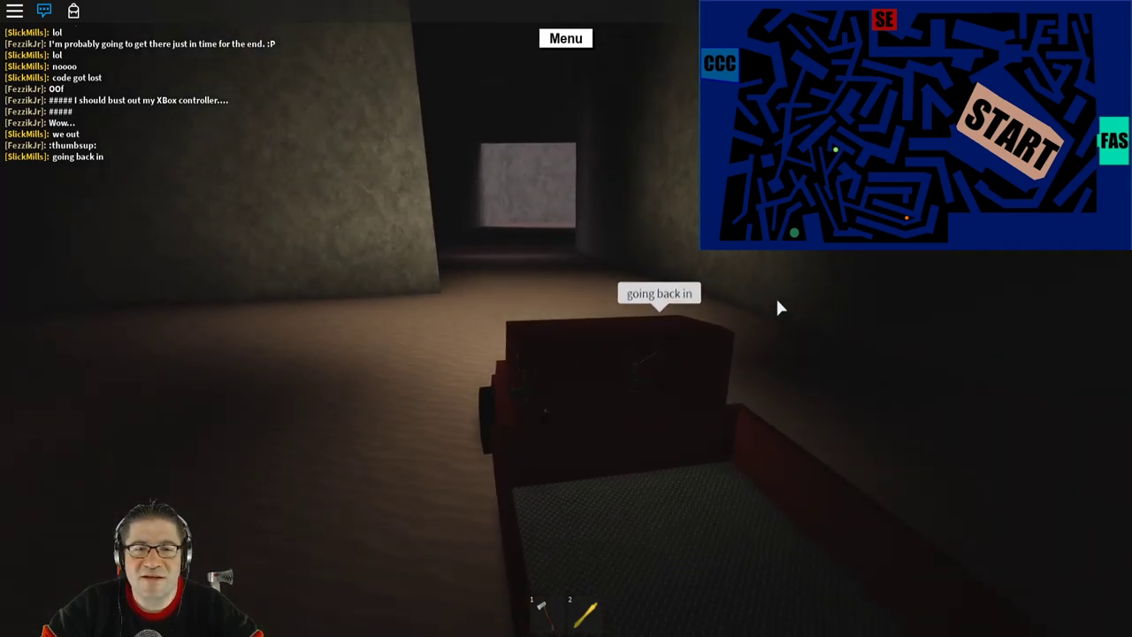
pyautogui.press('w')
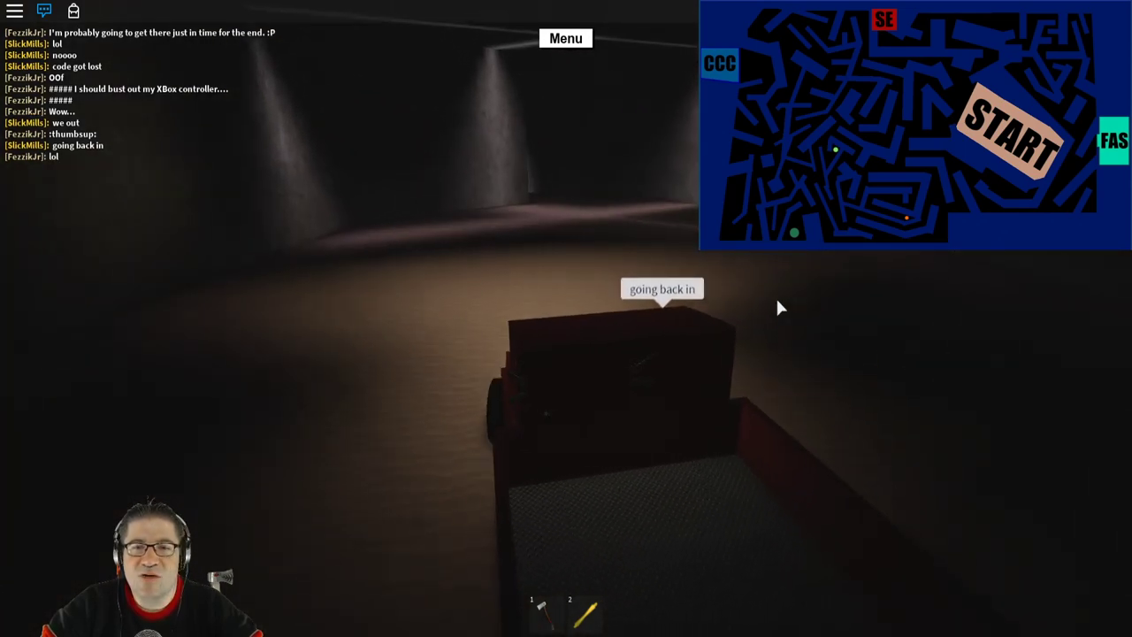
# Step: Turn the truck across the dark room and left into a corridor
pyautogui.press('w')
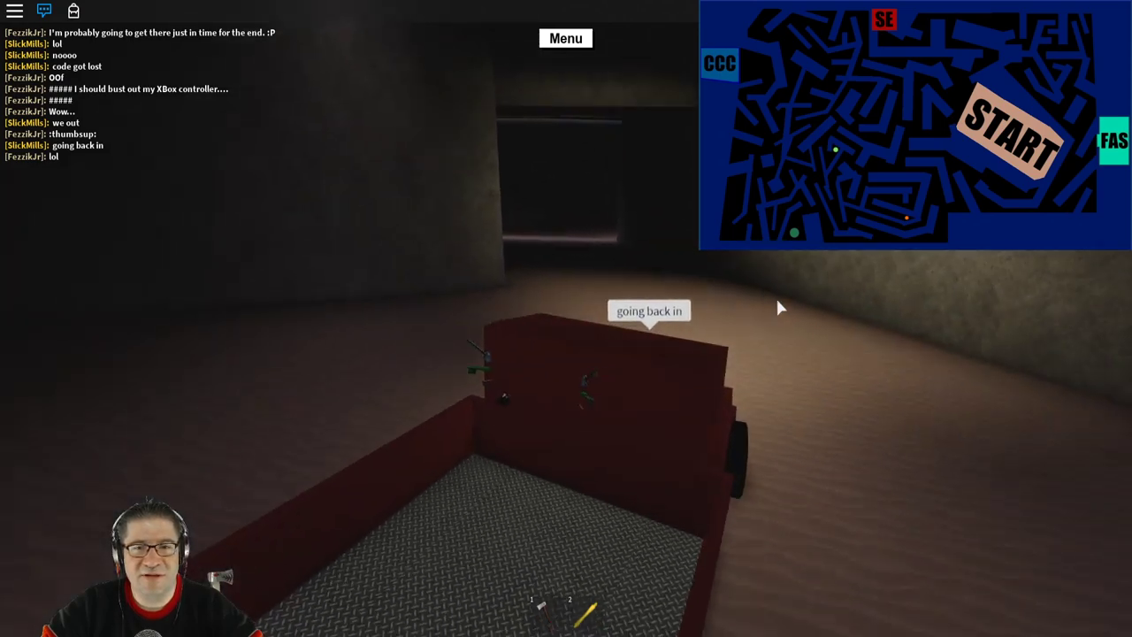
pyautogui.press('w')
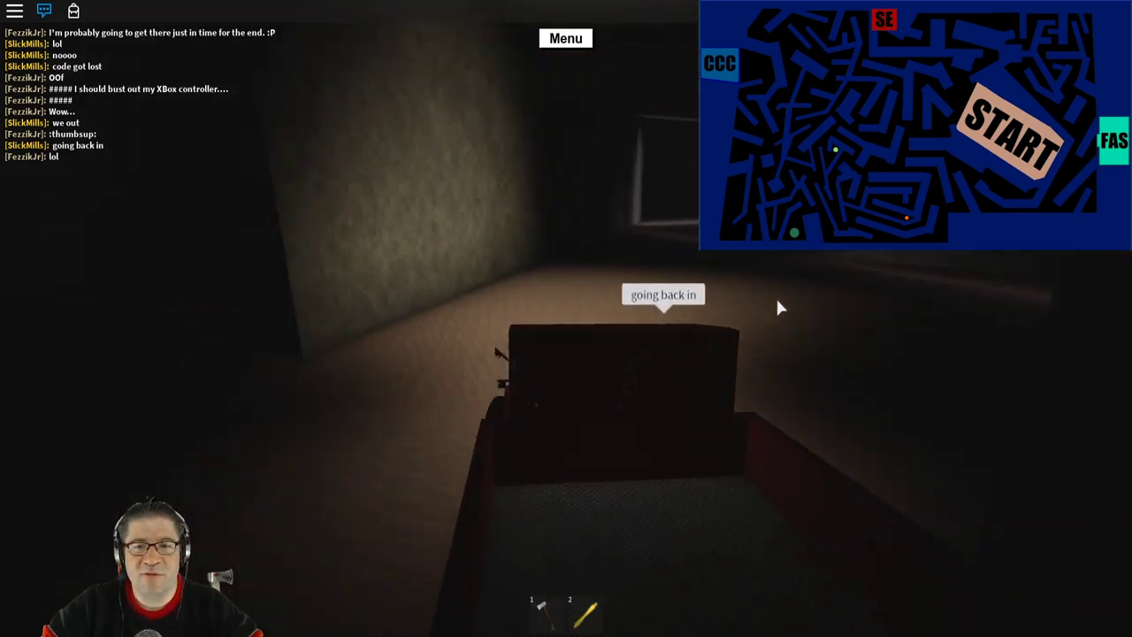
pyautogui.press('w')
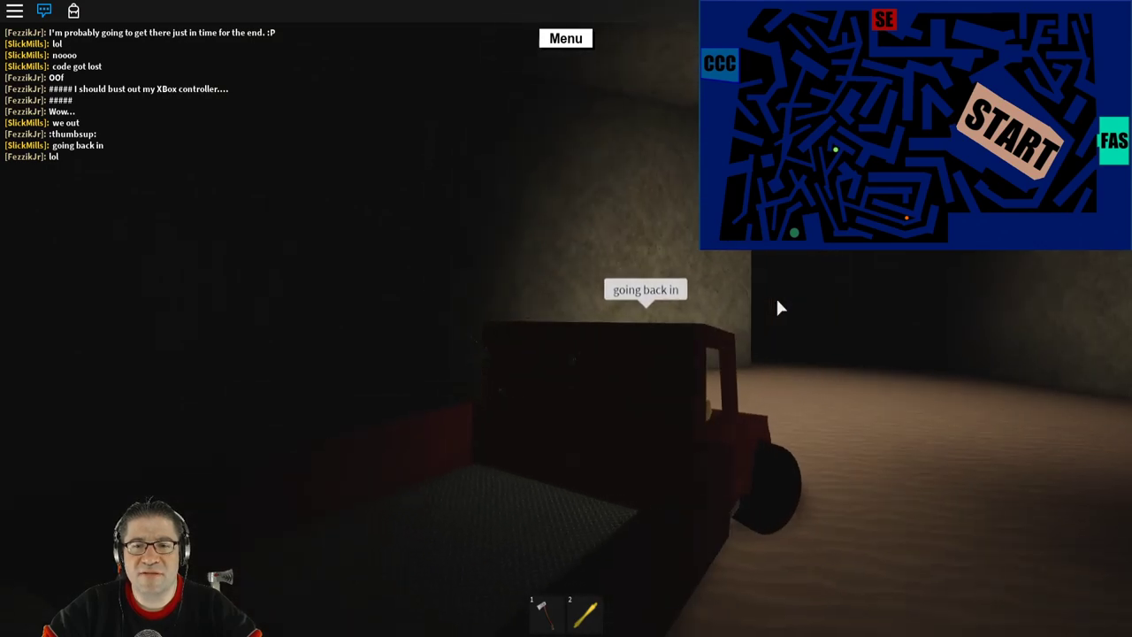
pyautogui.press('w')
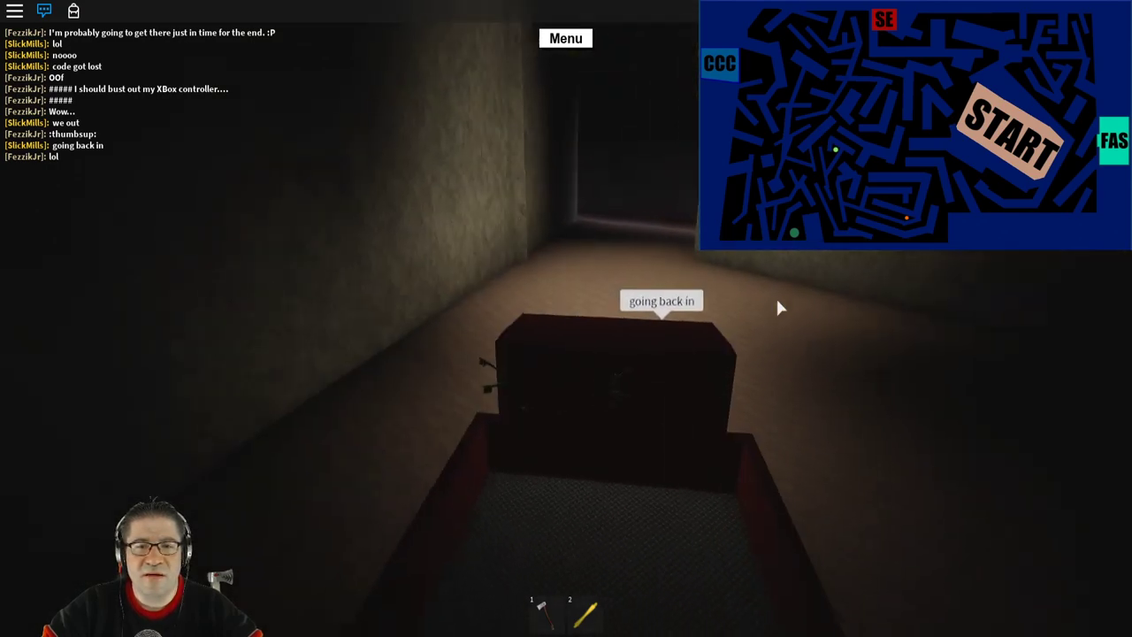
pyautogui.press('w')
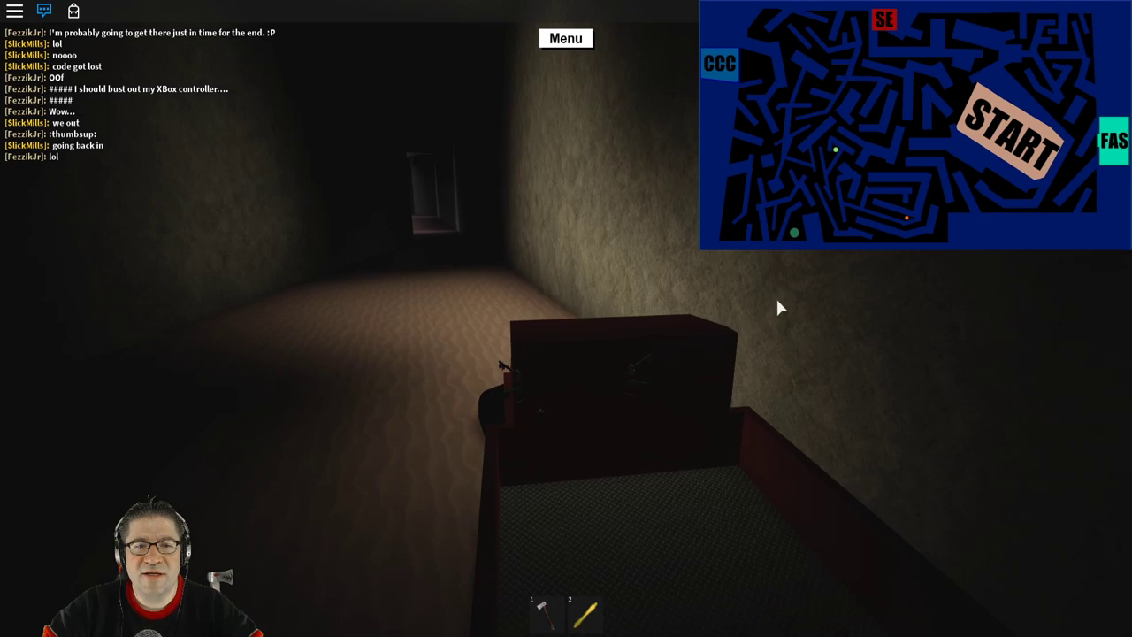
pyautogui.press('w')
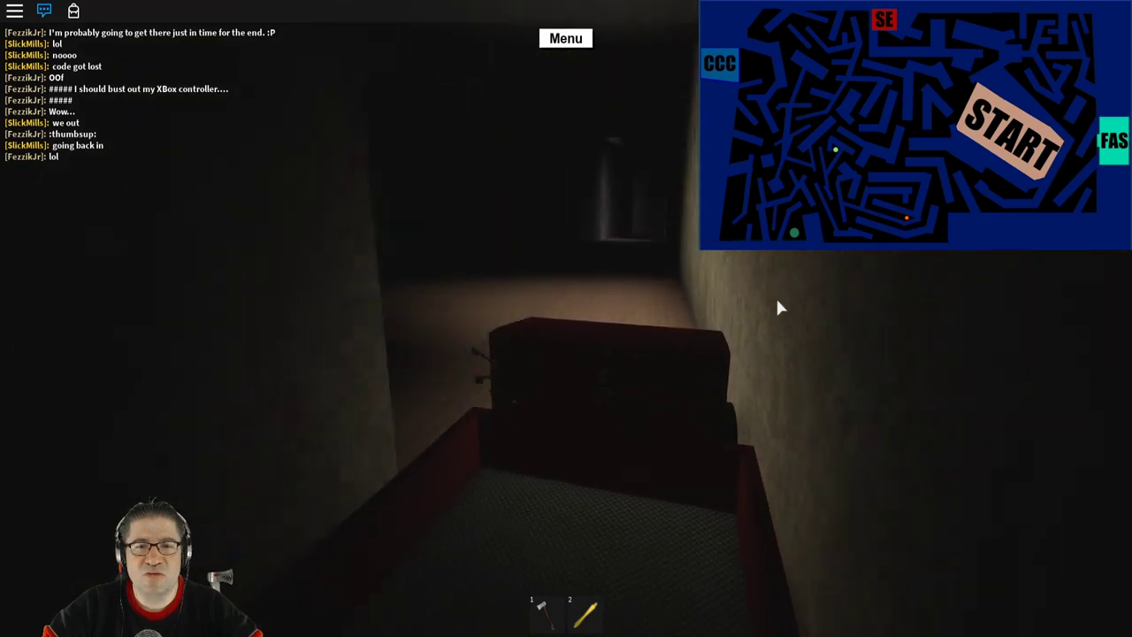
# Step: Round the corners into the long corridor and the next passage
pyautogui.press('w')
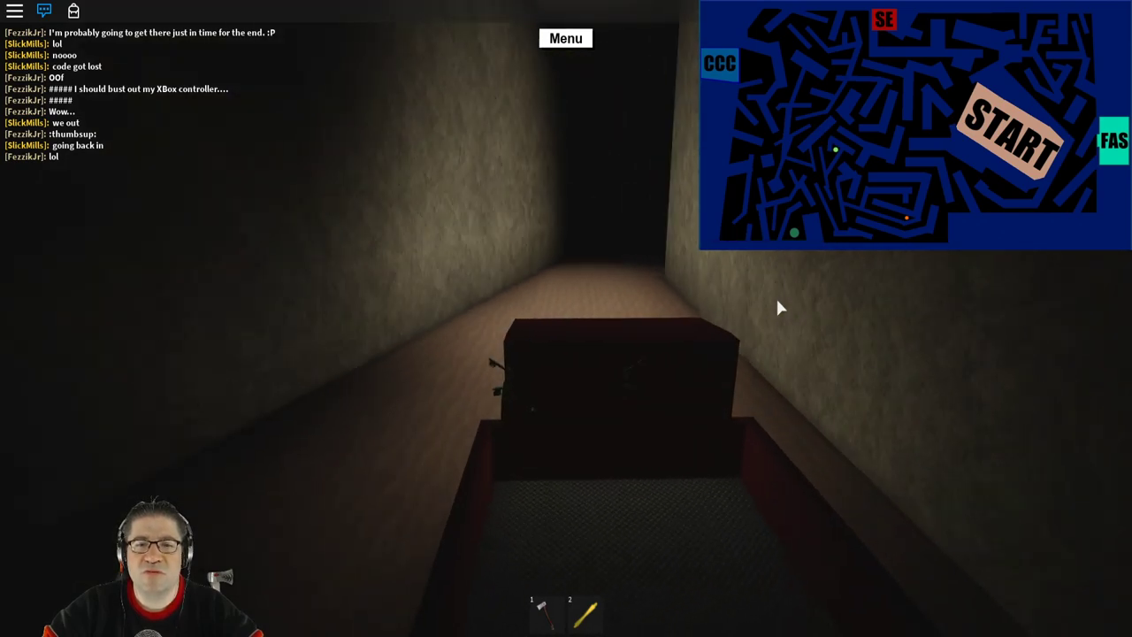
pyautogui.press('w')
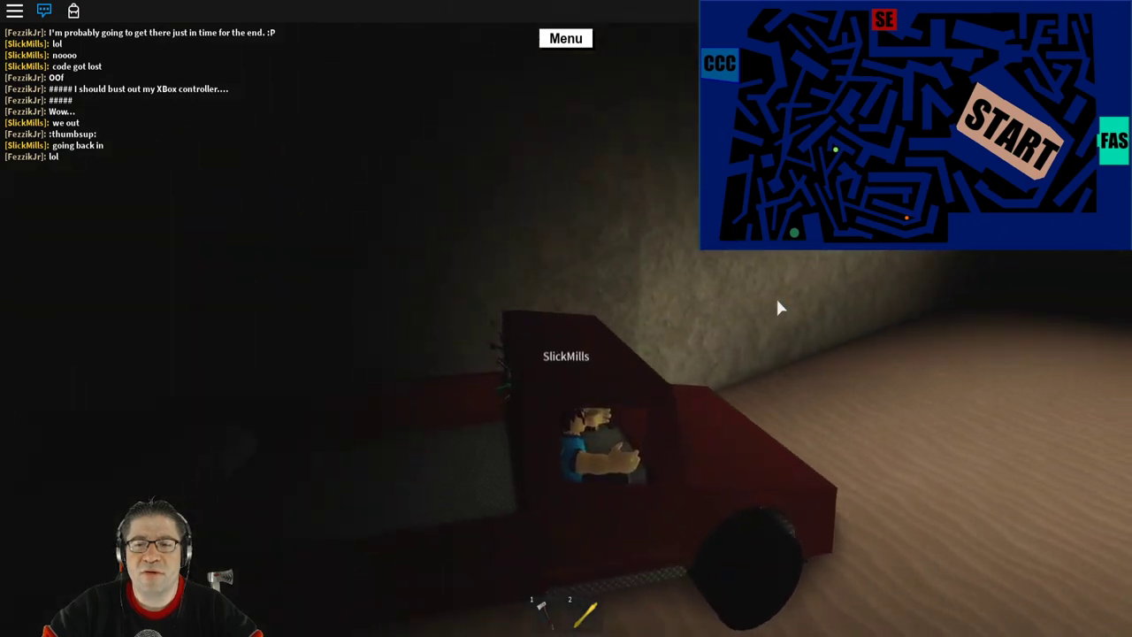
pyautogui.press('w')
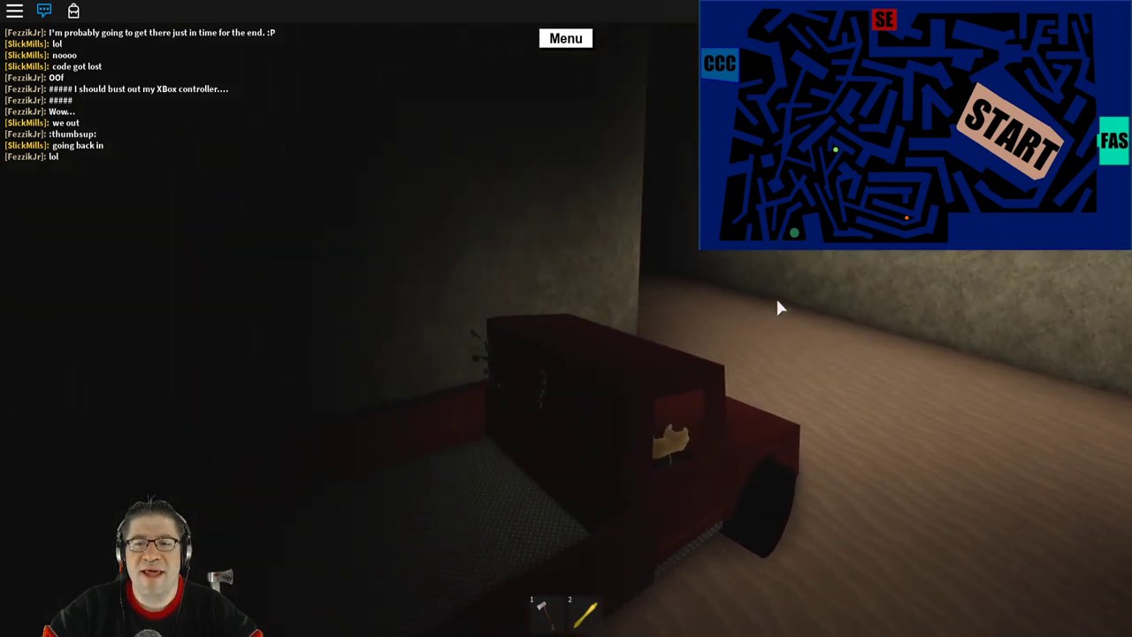
pyautogui.press('w')
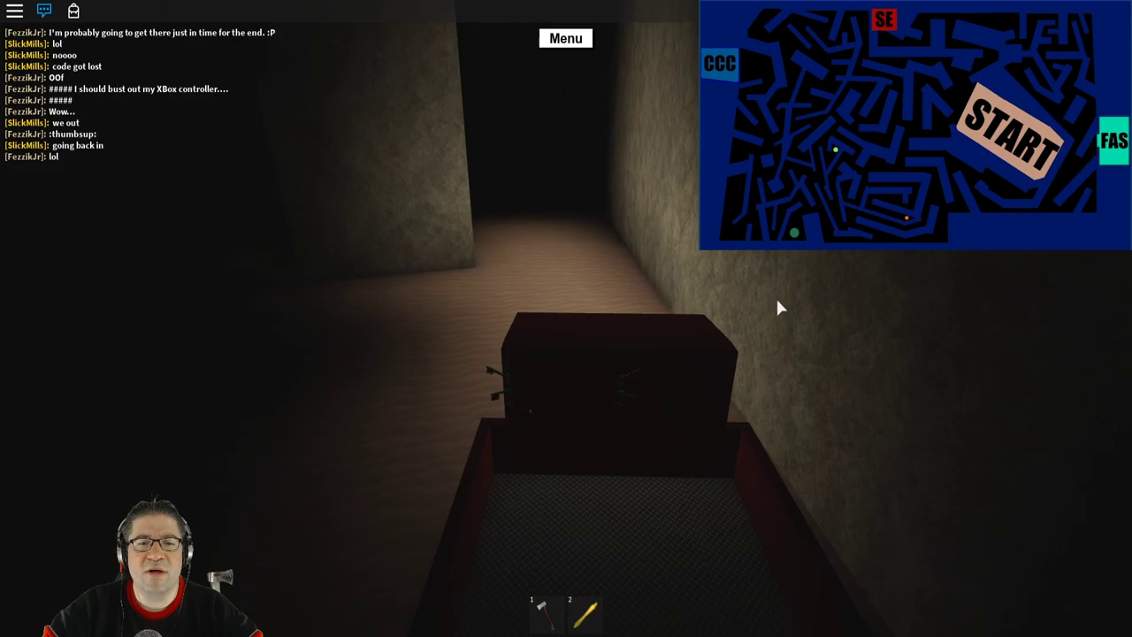
pyautogui.press('w')
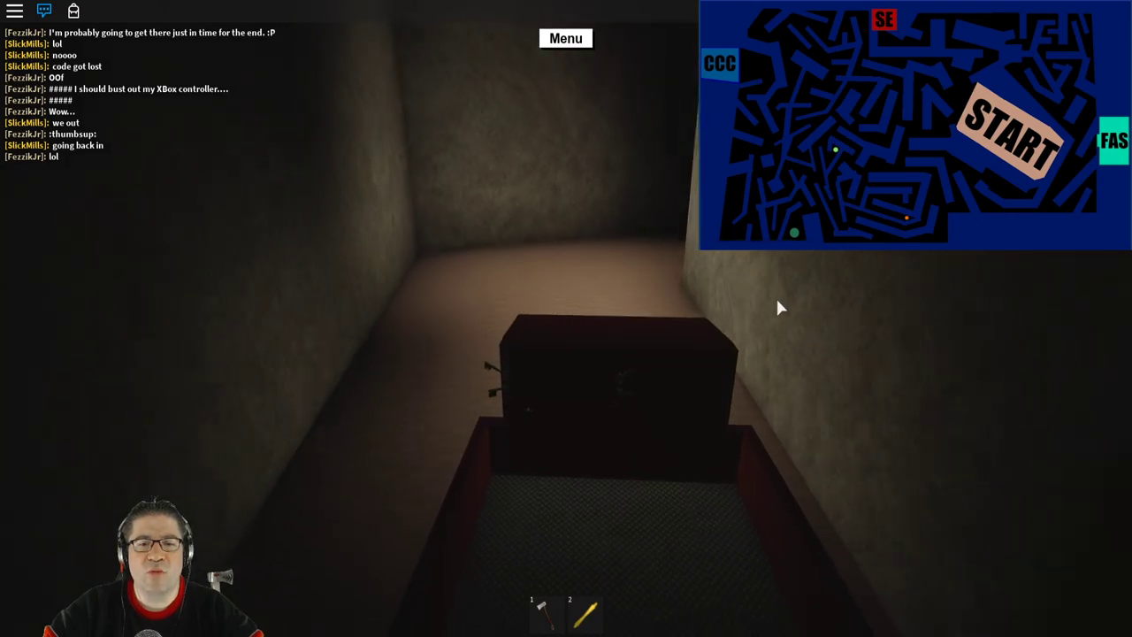
# Step: Drive down the winding corridor to the dead end and reverse to turn around
pyautogui.press('w')
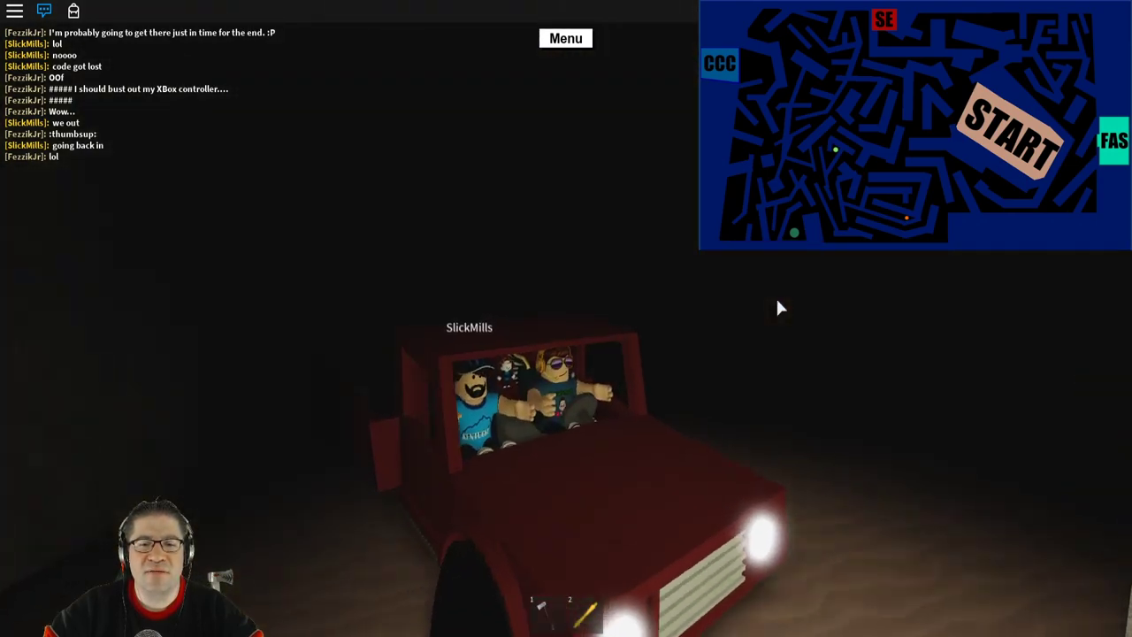
pyautogui.press('w')
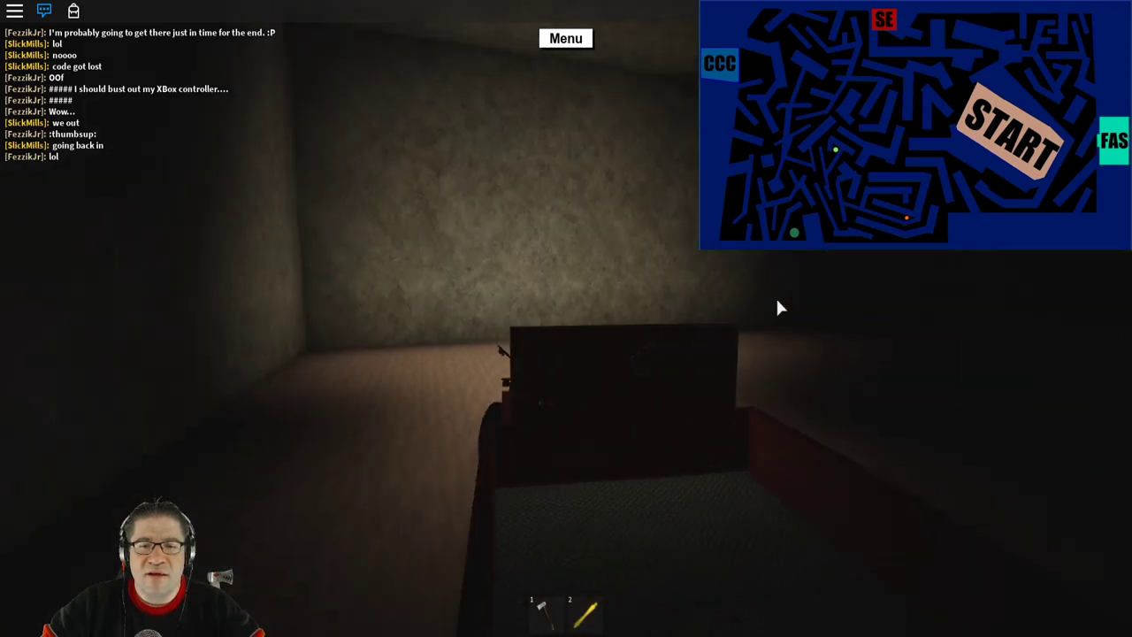
pyautogui.press('w')
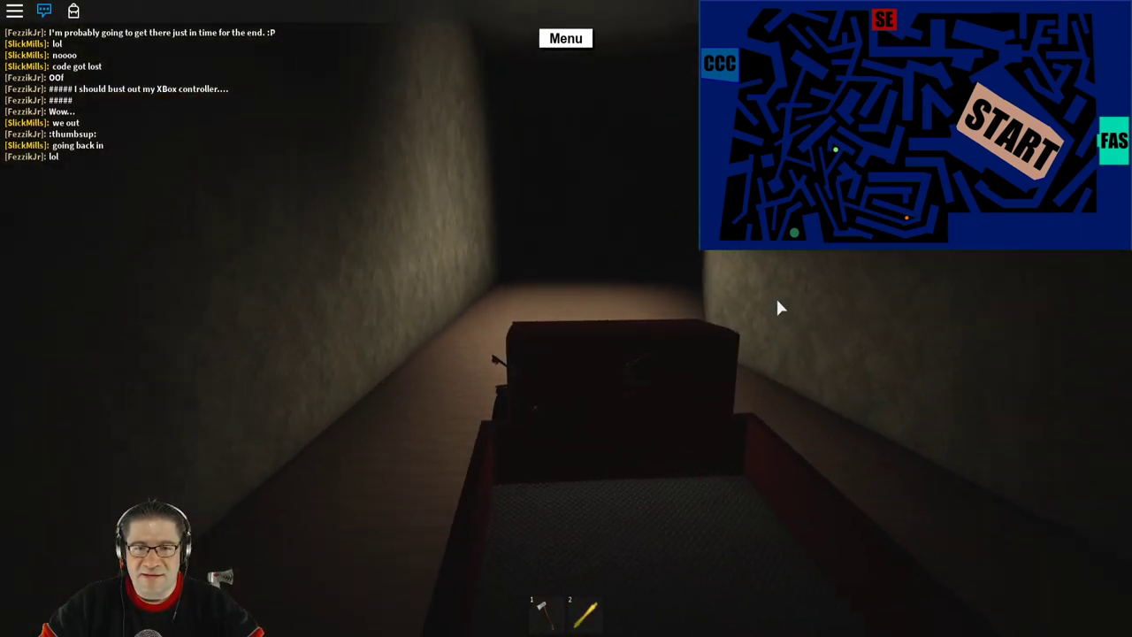
pyautogui.press('w')
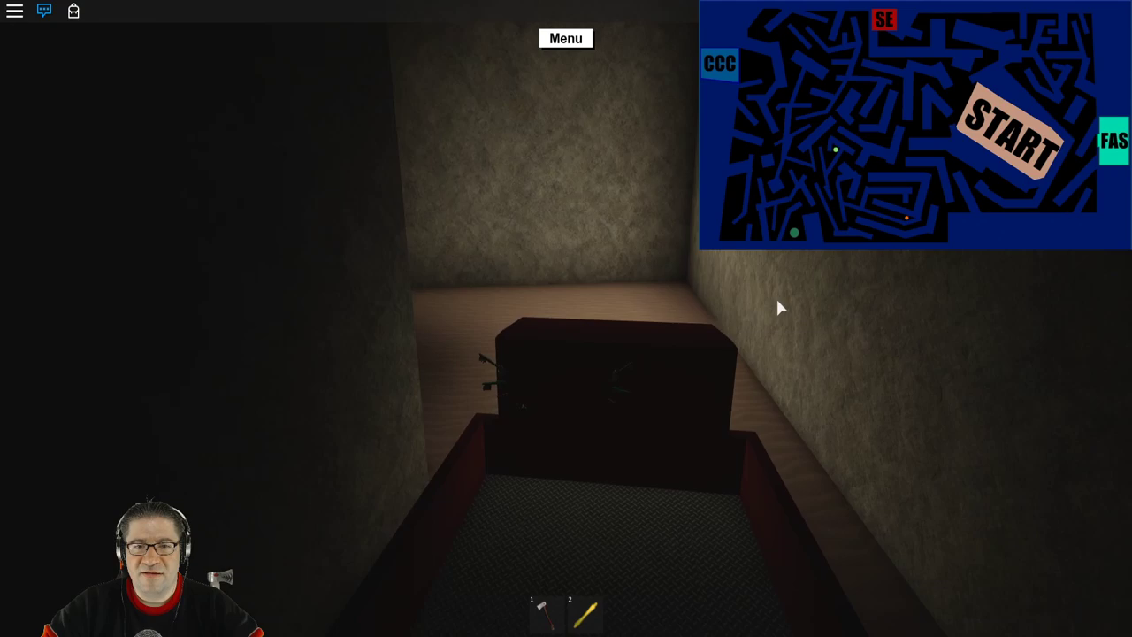
pyautogui.press('s')
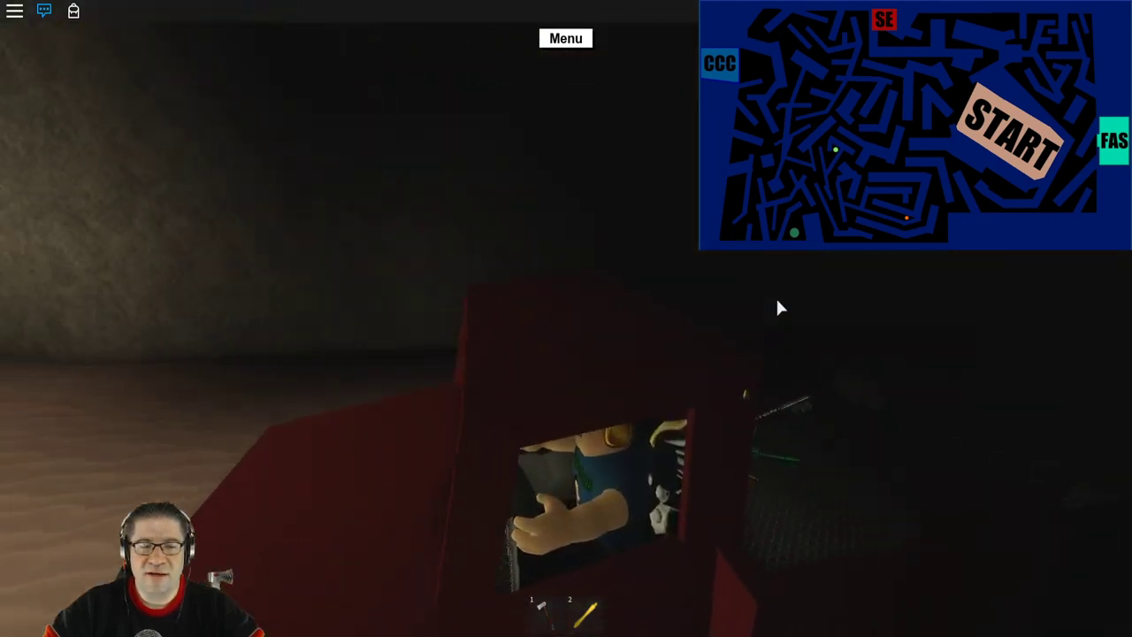
pyautogui.press('w')
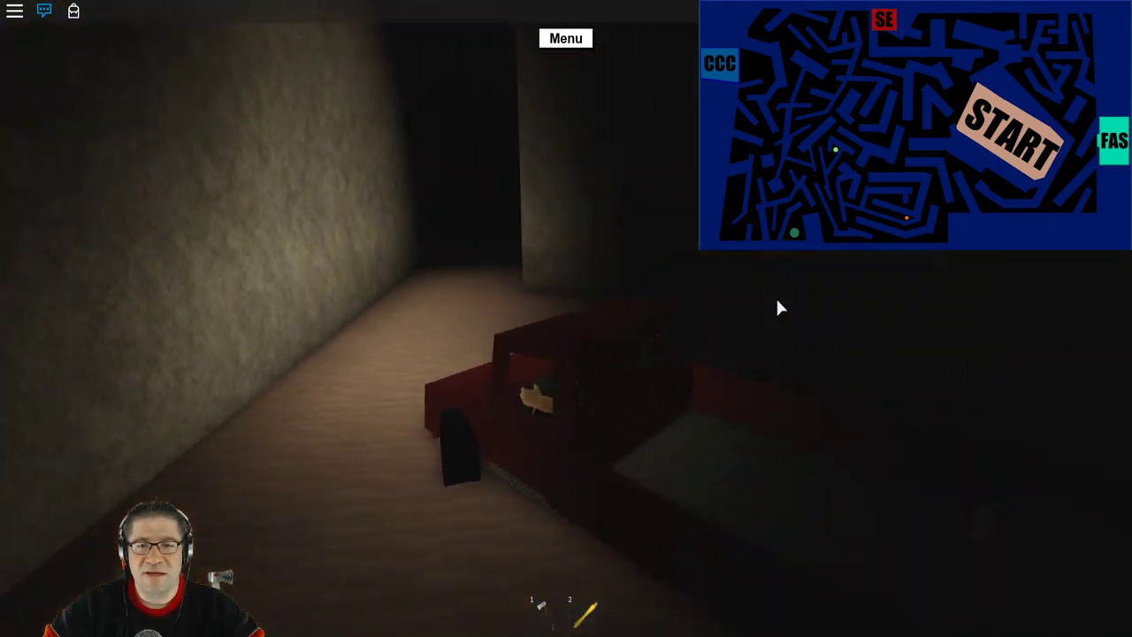
# Step: Turn right into the next corridor and weave through the dark maze
pyautogui.press('w')
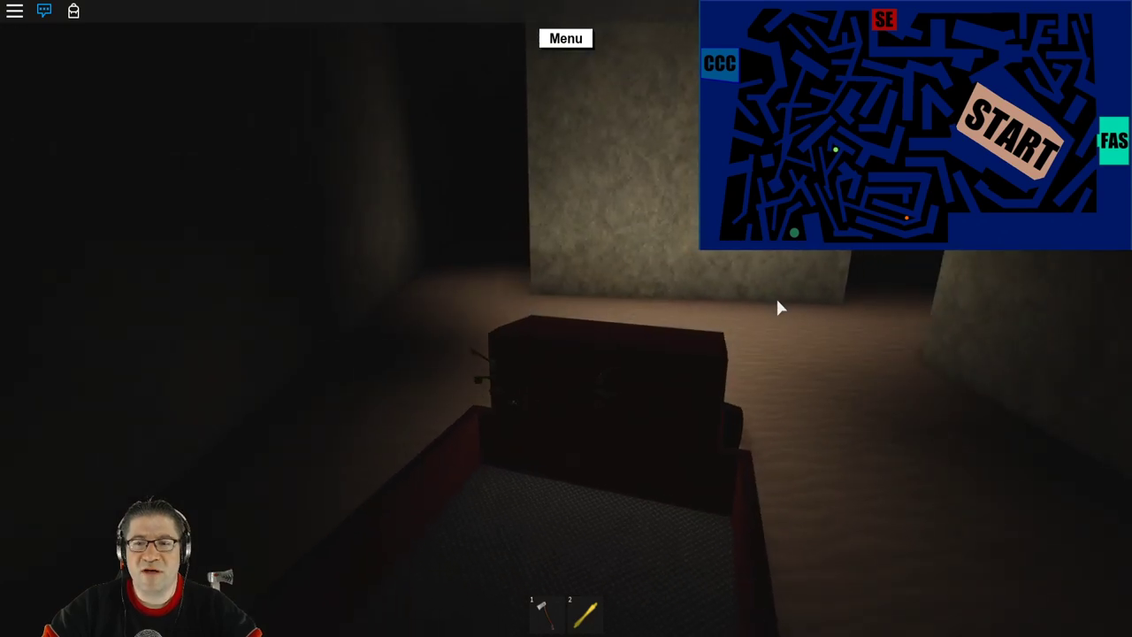
pyautogui.press('w')
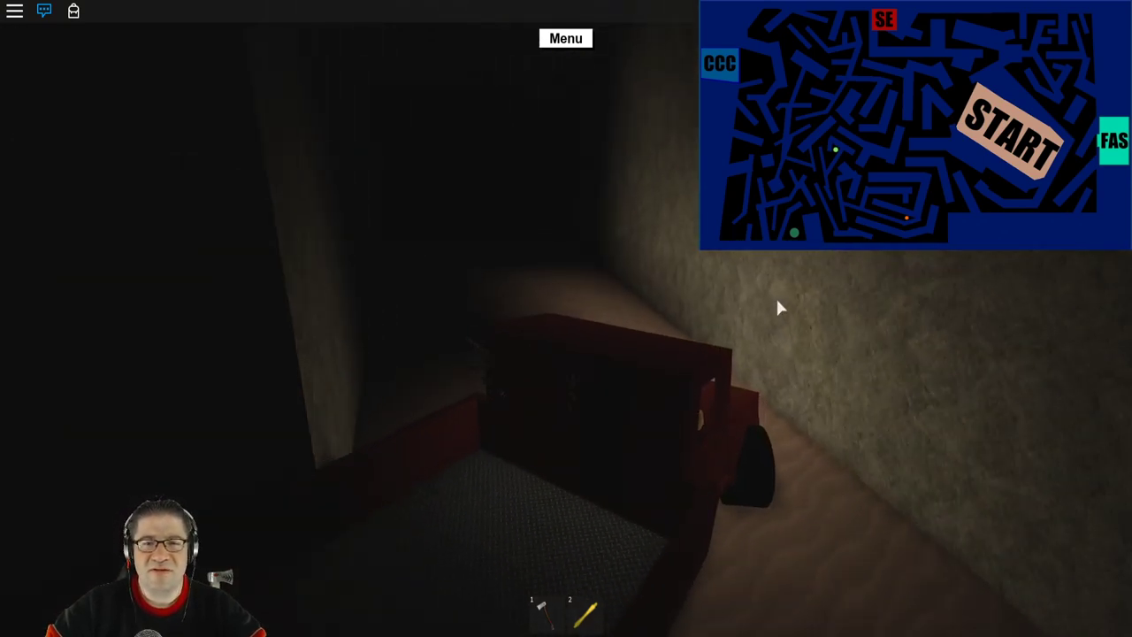
pyautogui.press('w')
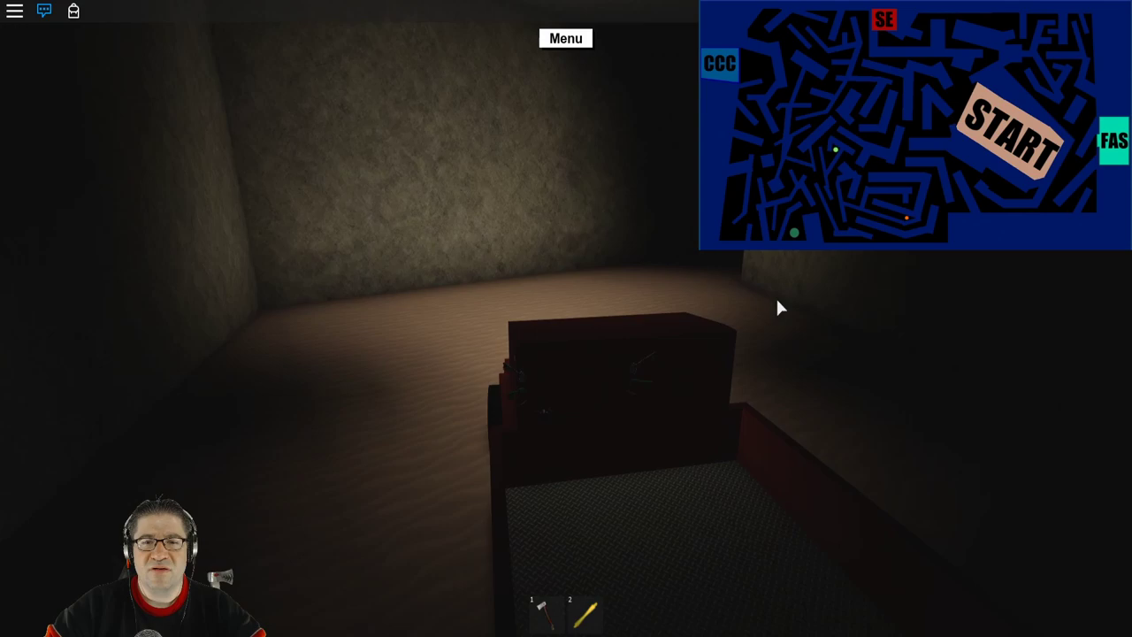
pyautogui.press('w')
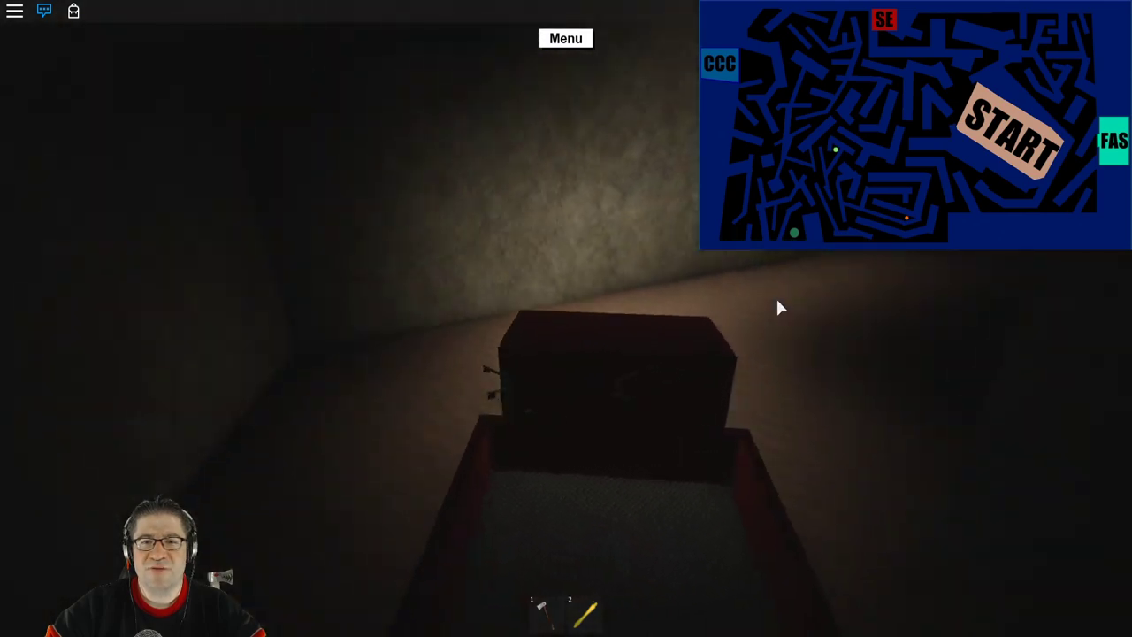
pyautogui.press('w')
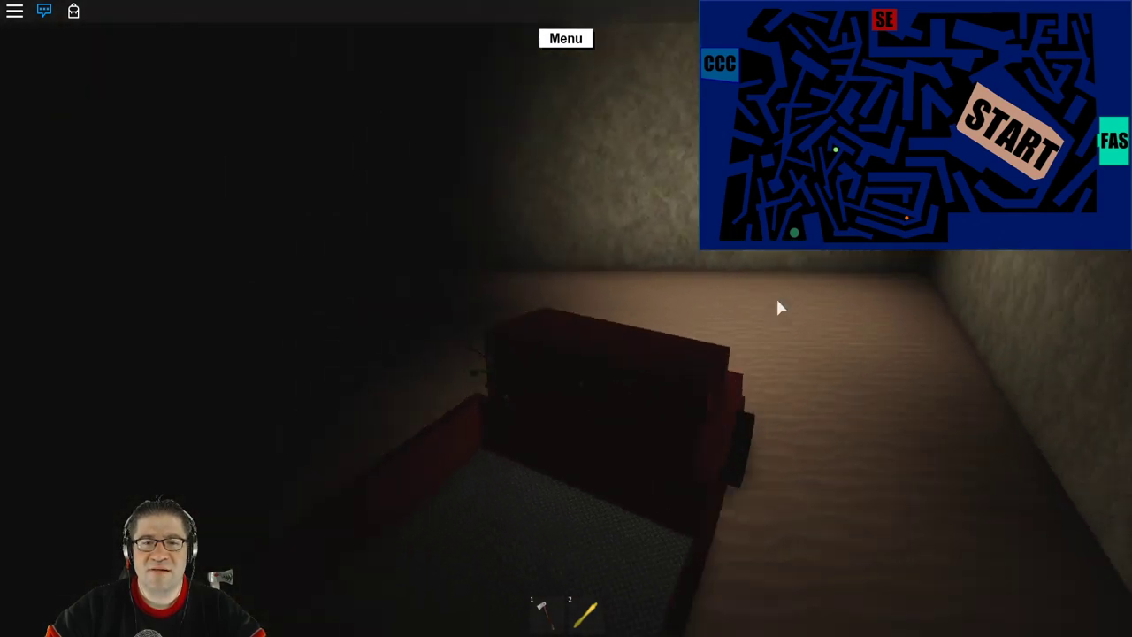
# Step: Swing the truck around at the junction and bring the camera behind it
pyautogui.press('w')
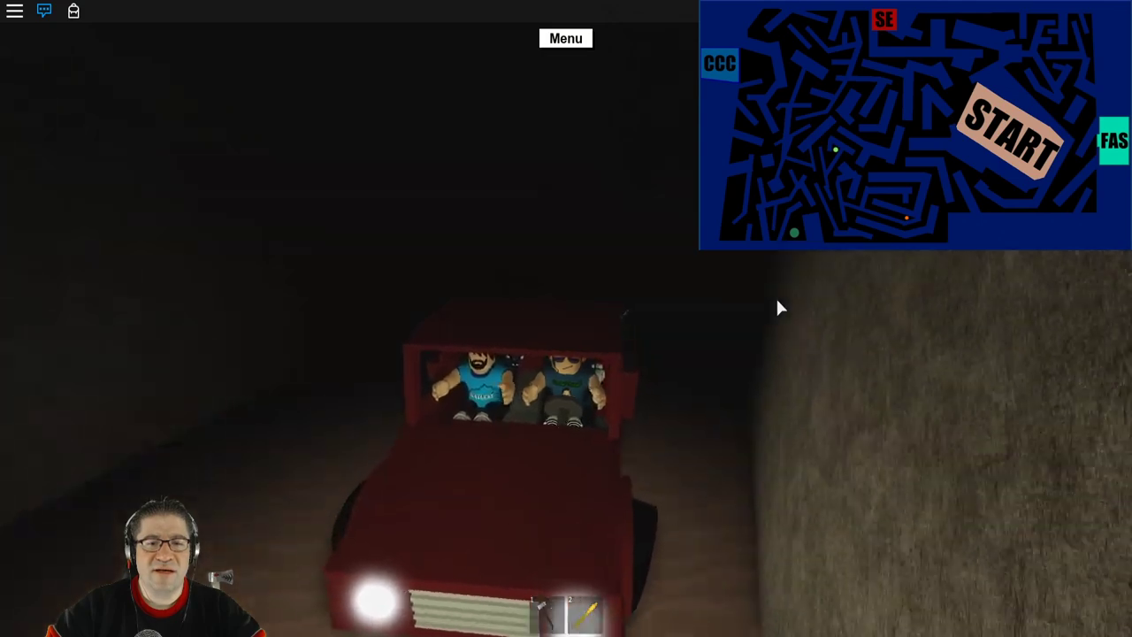
pyautogui.press('w')
pyautogui.press('w')
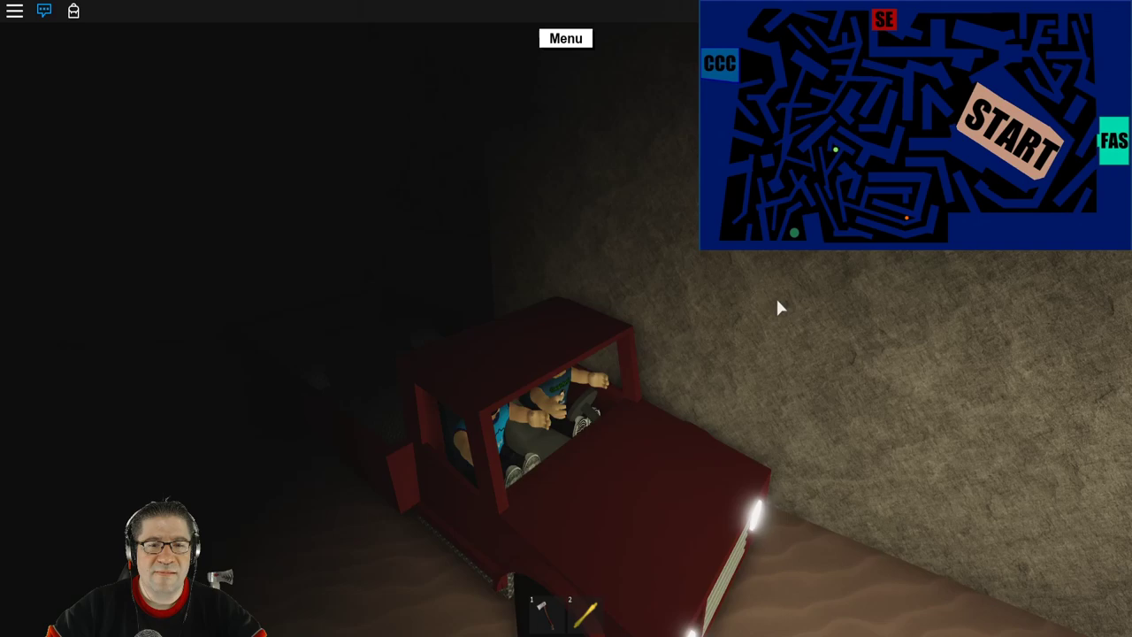
pyautogui.press('w')
pyautogui.press('w')
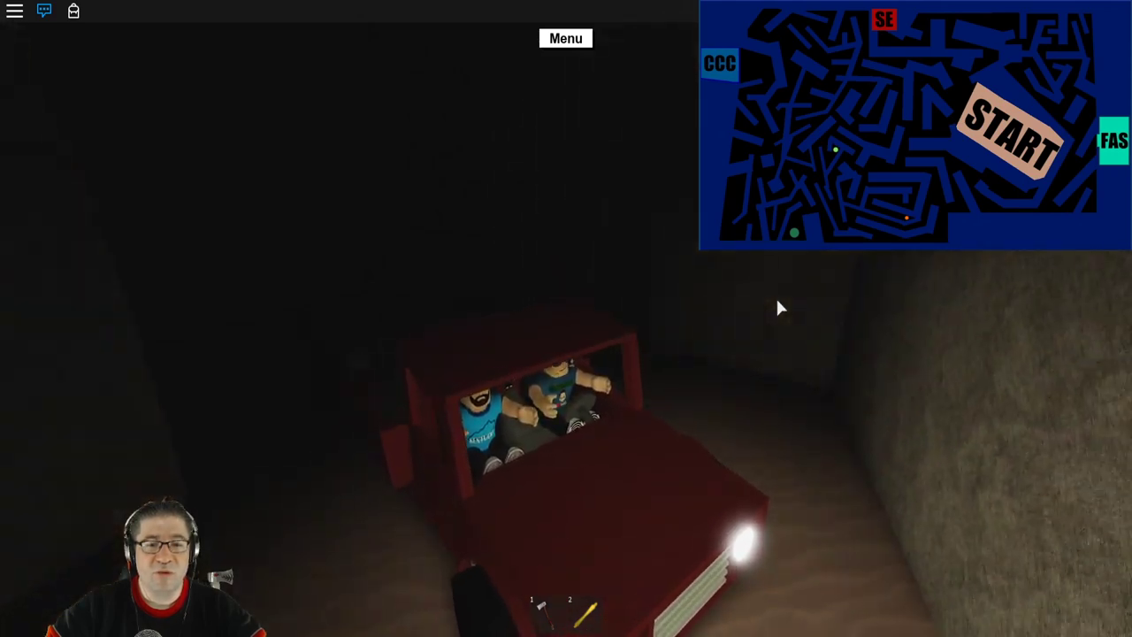
pyautogui.press('w')
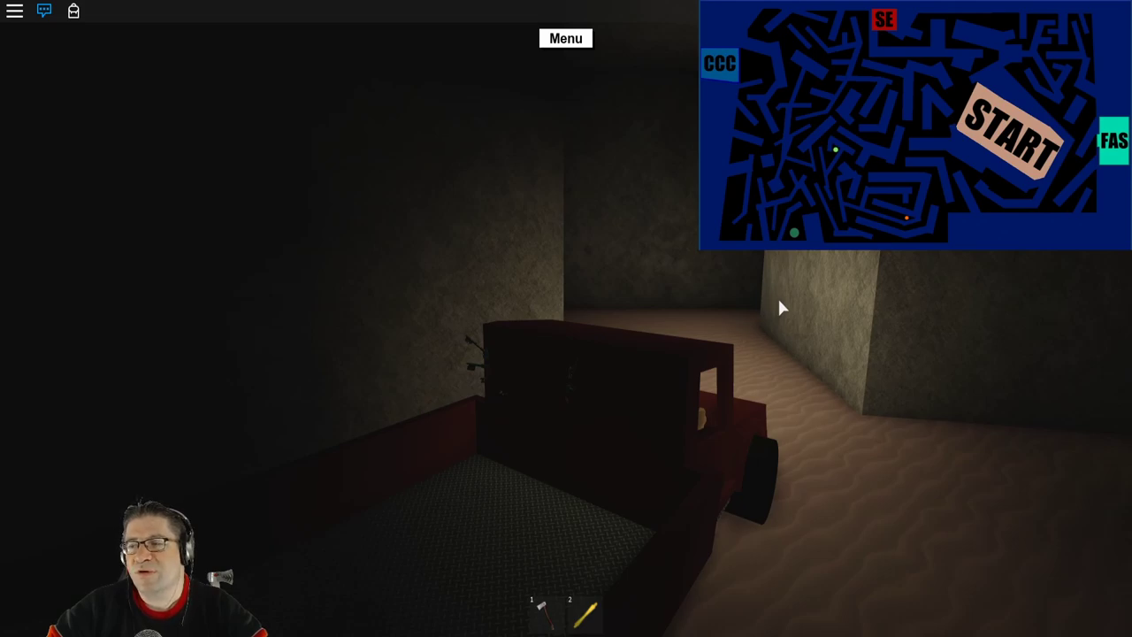
pyautogui.press('w')
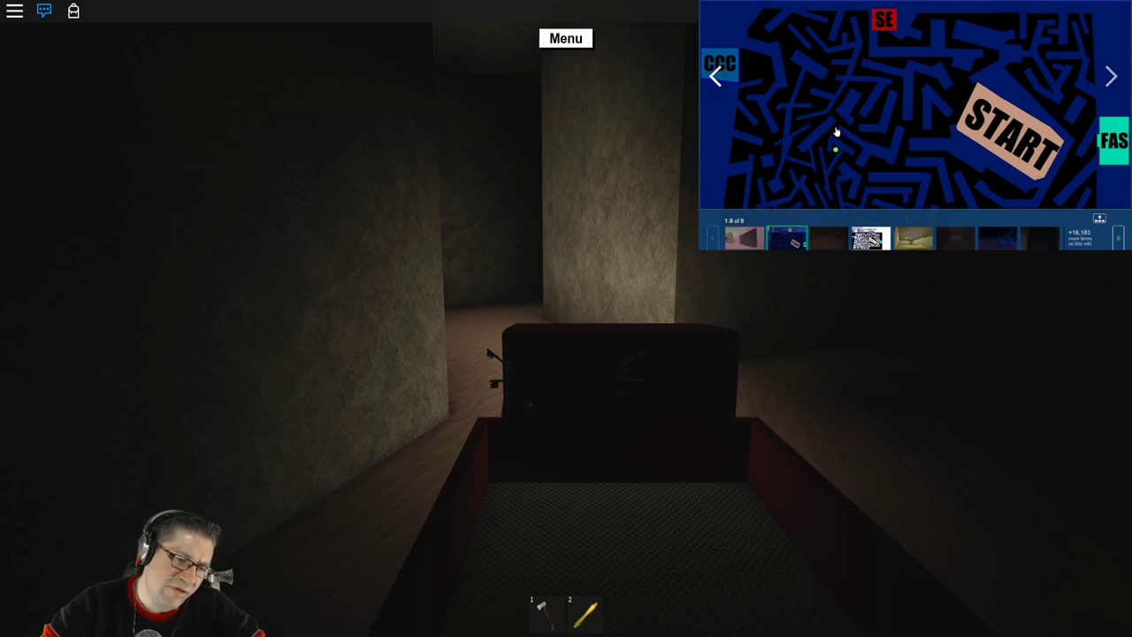
# Step: Drive down the dark corridor and steer around the first corners
pyautogui.press('w')
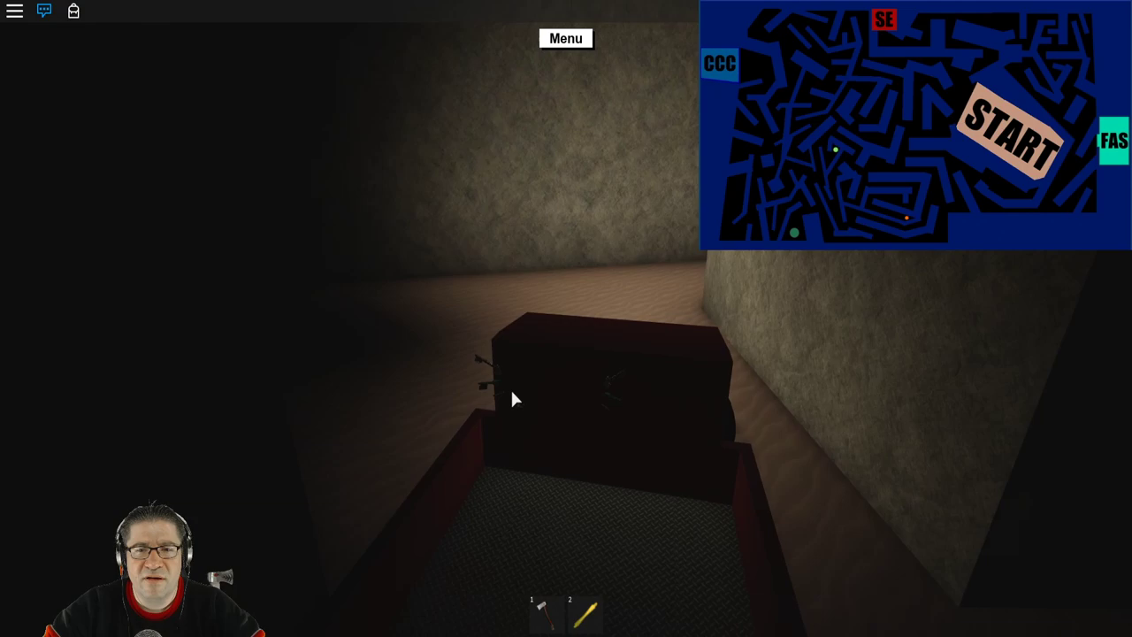
pyautogui.press('w')
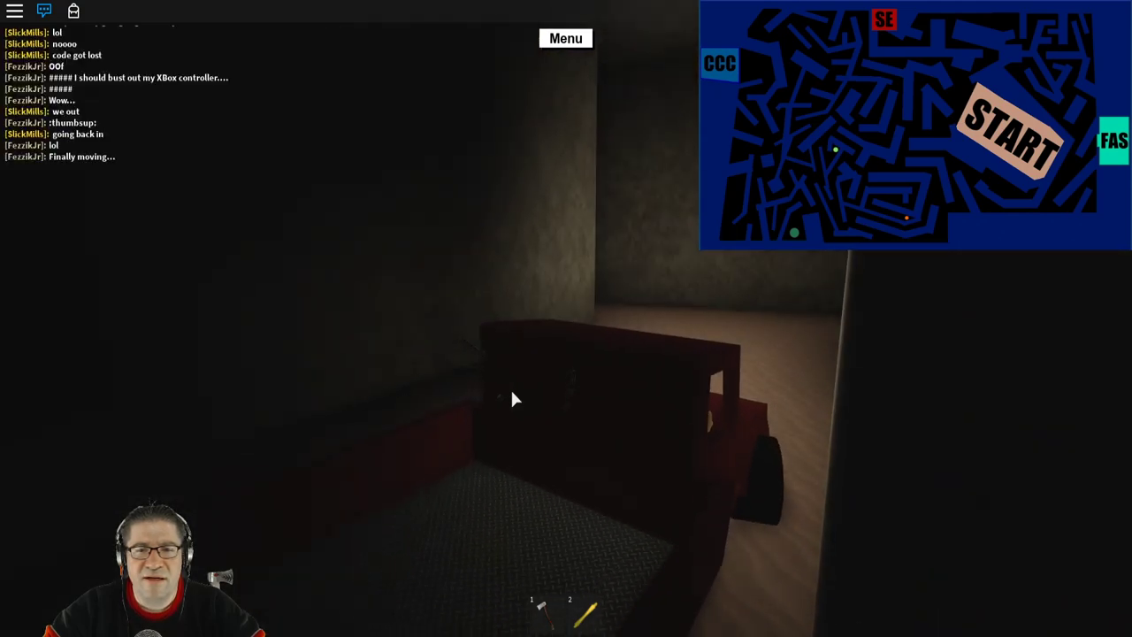
pyautogui.press('w')
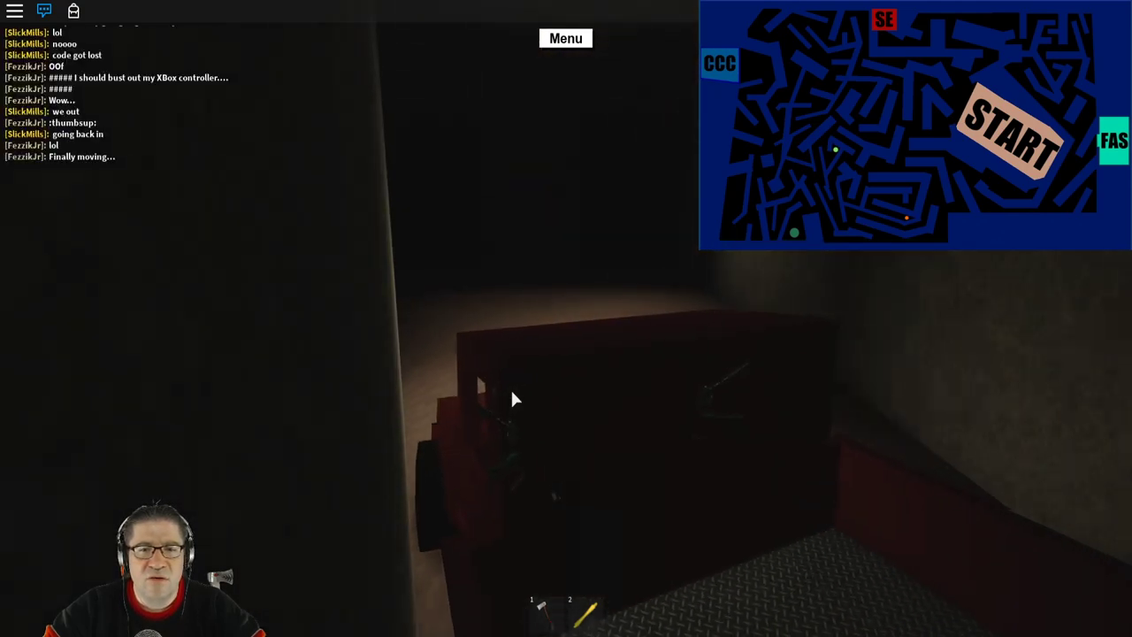
pyautogui.press('w')
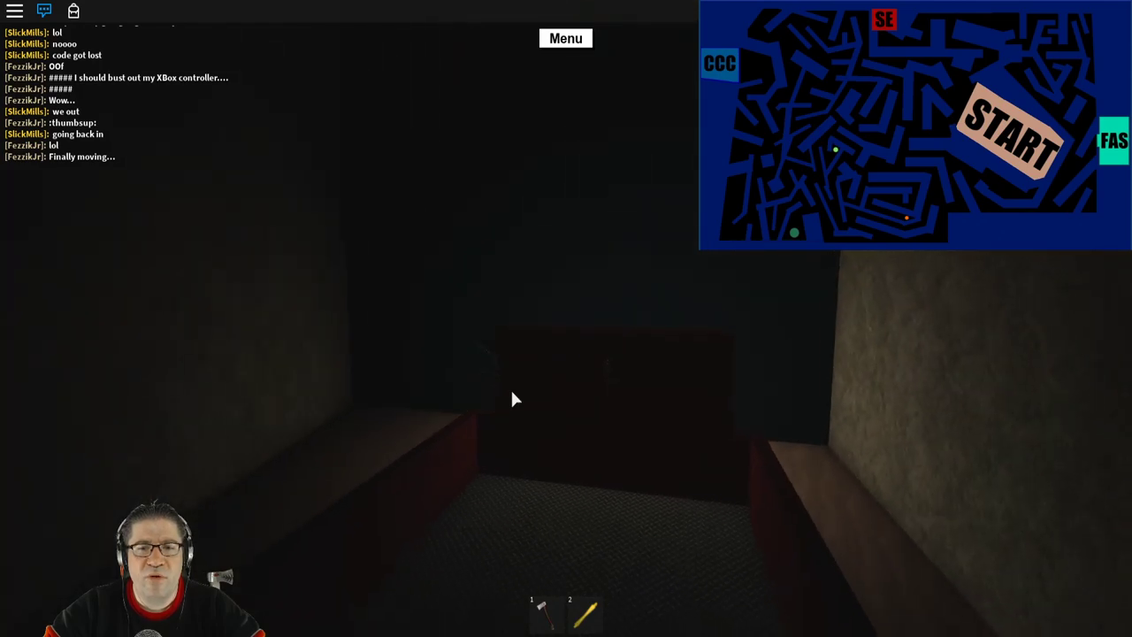
pyautogui.press('w')
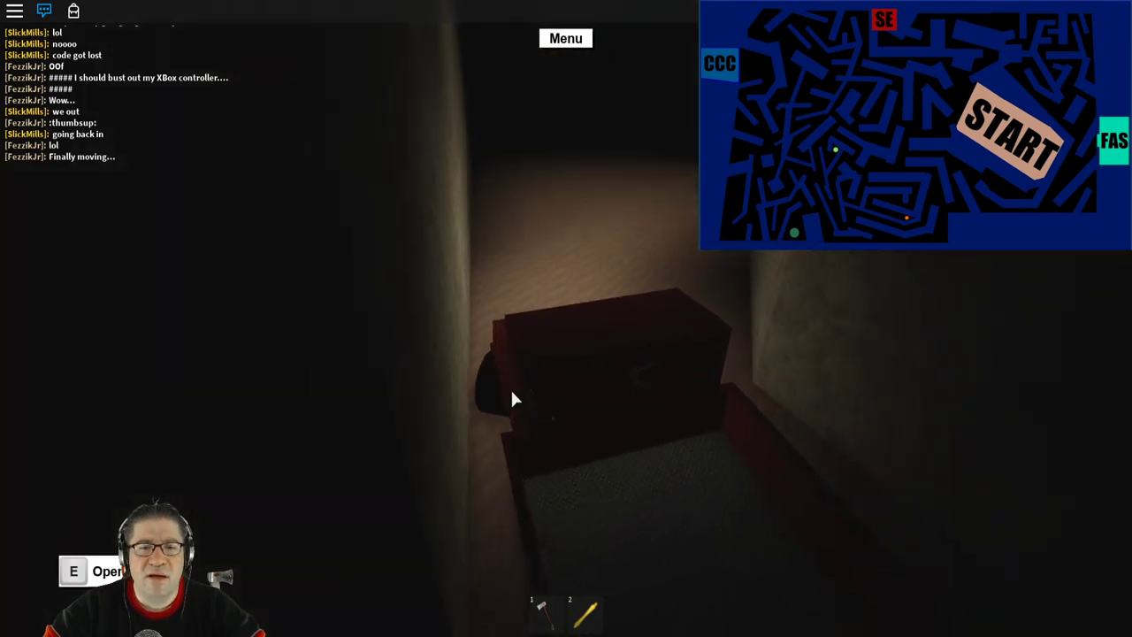
pyautogui.press('w')
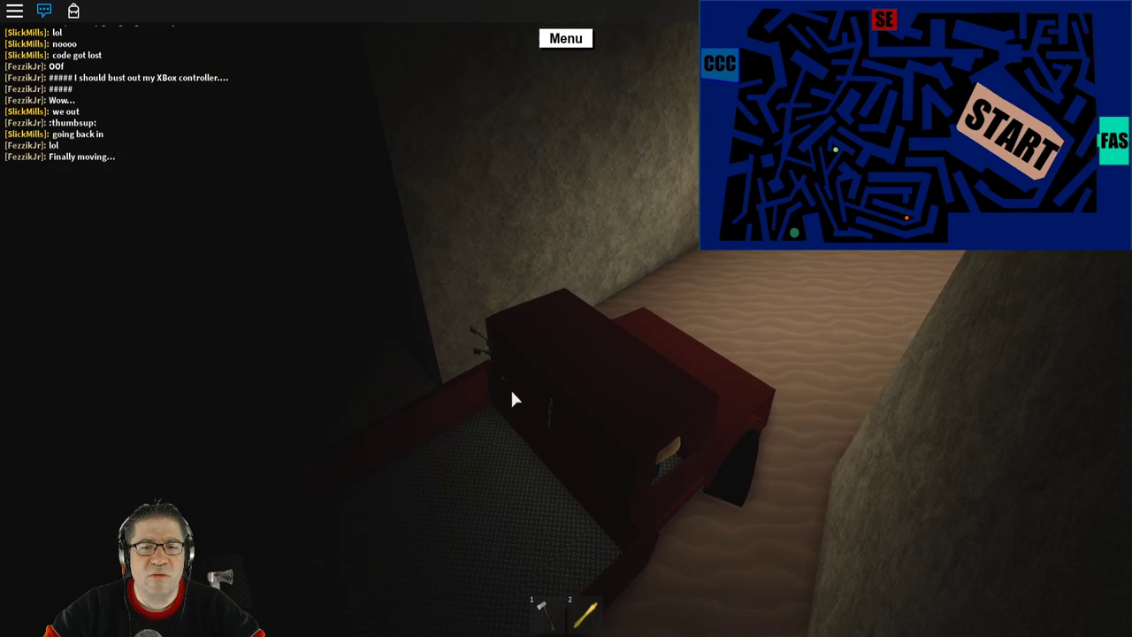
# Step: Steer into the next passage, straighten up, and turn into a new corridor
pyautogui.press('w')
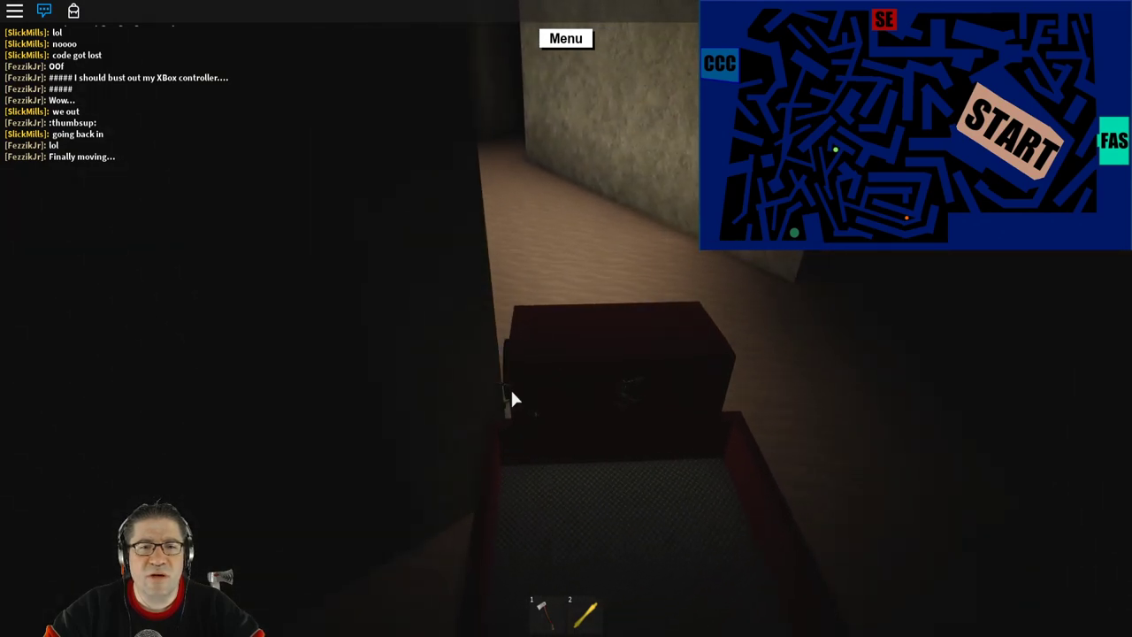
pyautogui.press('w')
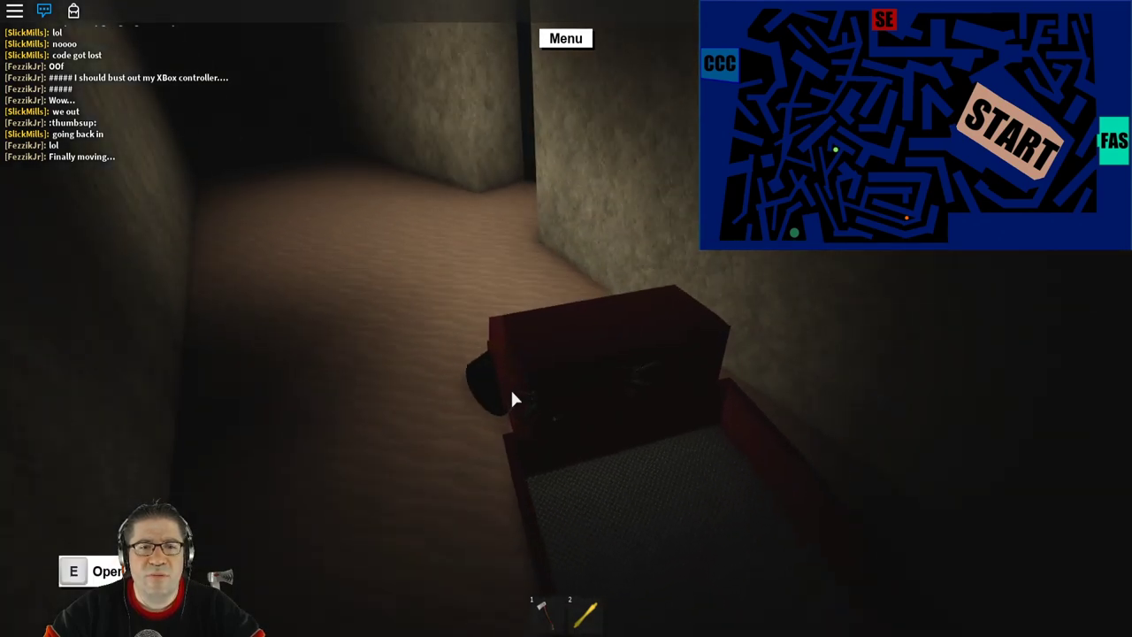
pyautogui.press('w')
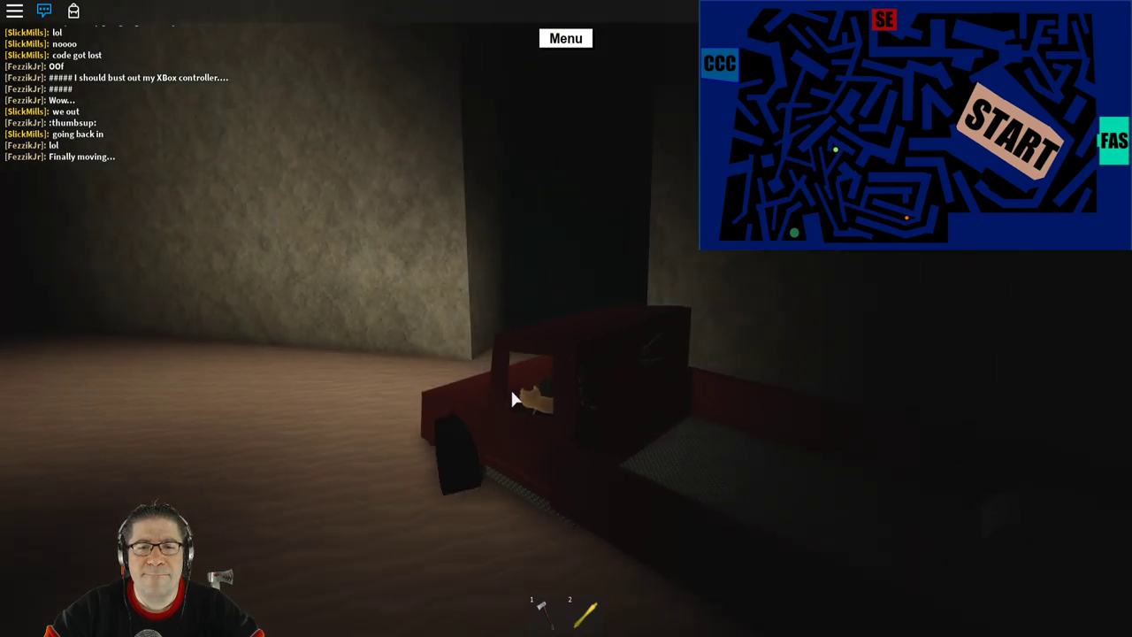
pyautogui.press('w')
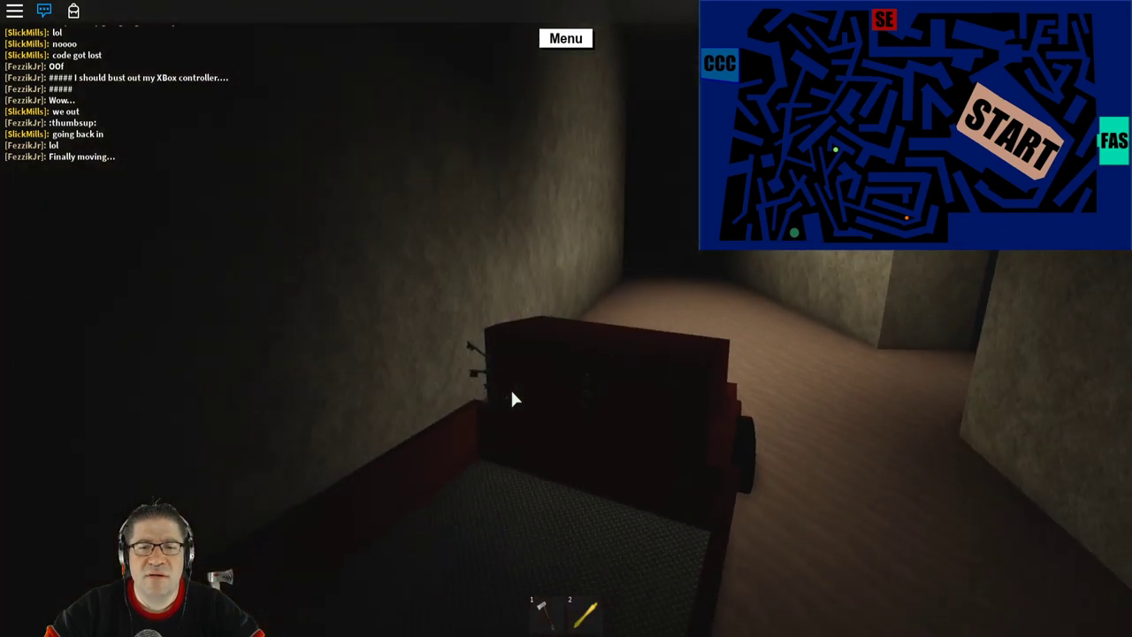
pyautogui.press('w')
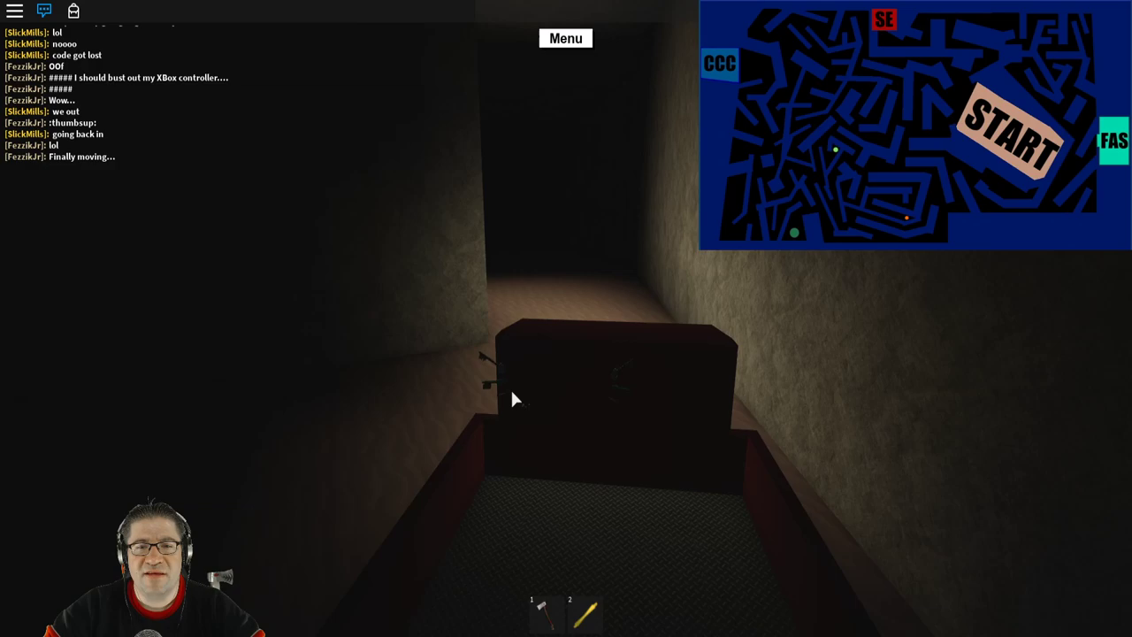
pyautogui.press('w')
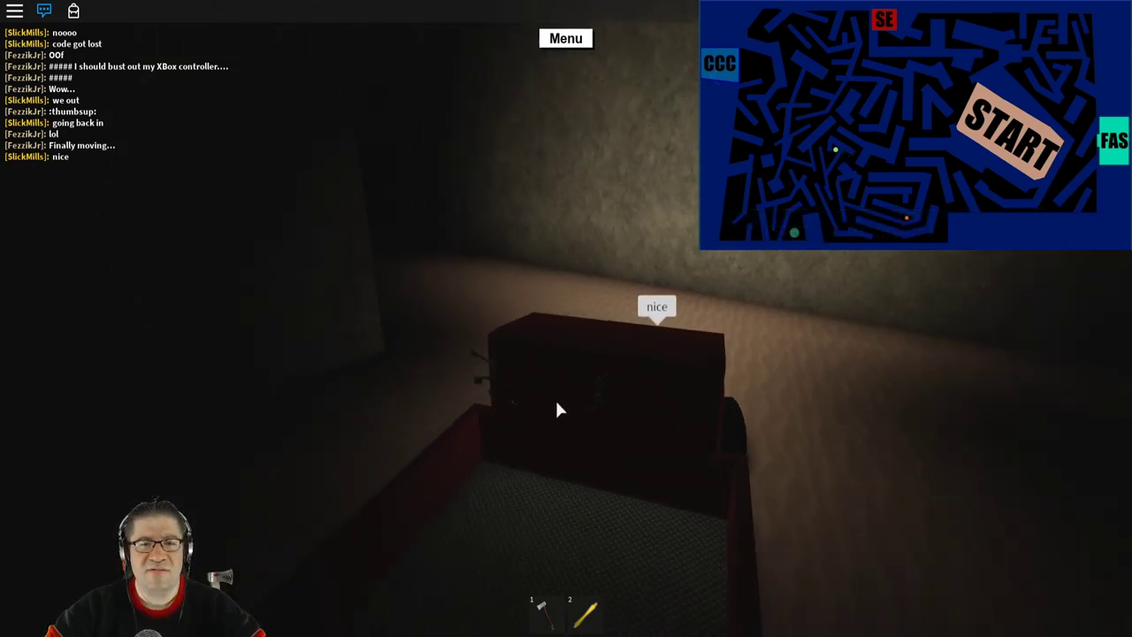
# Step: Steer through more corridors, turn left around the corner, and line up in the new corridor
pyautogui.press('w')
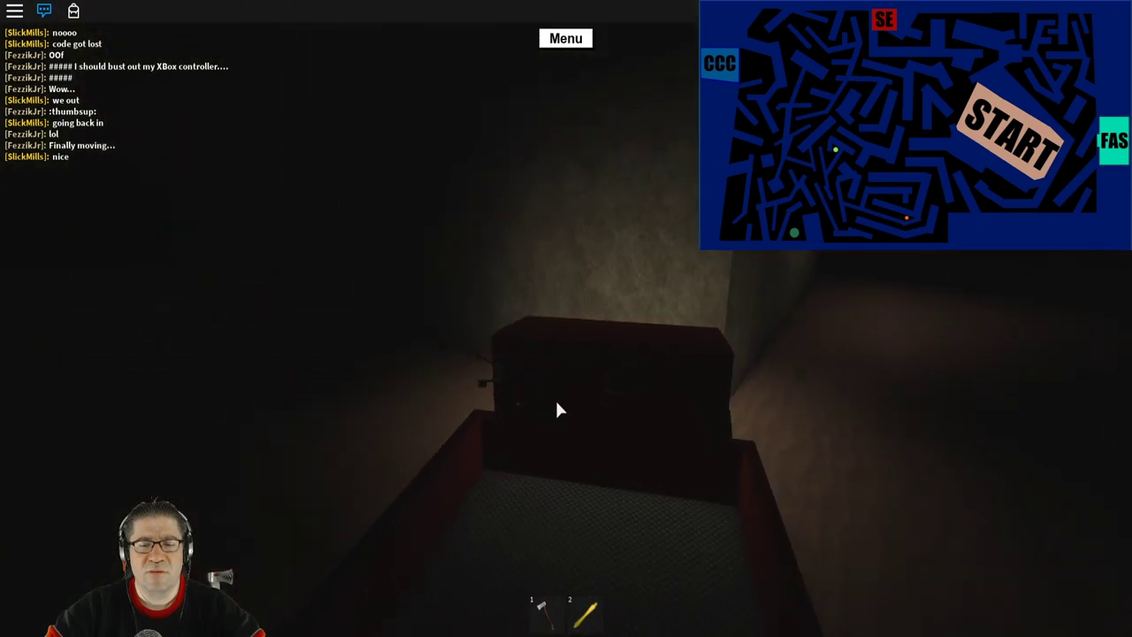
pyautogui.press('w')
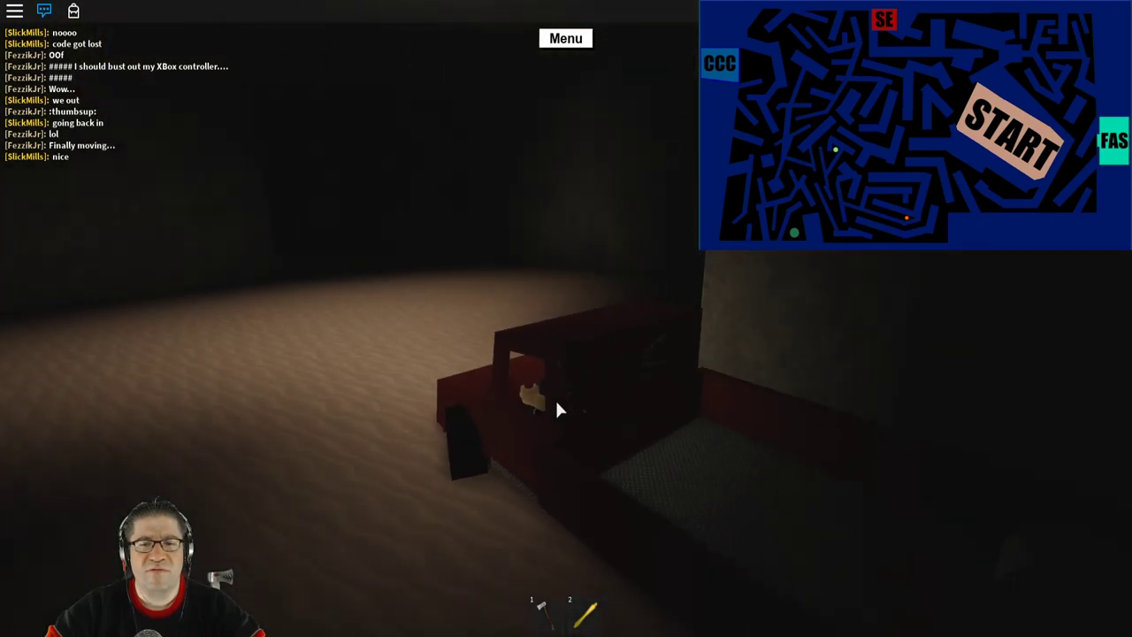
pyautogui.press('w')
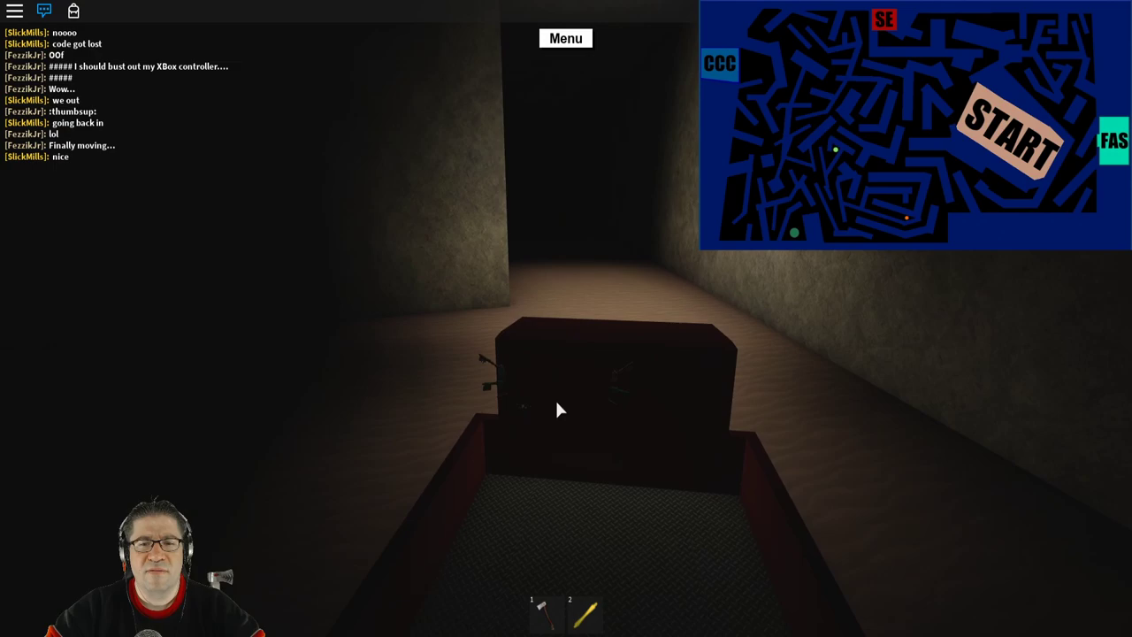
pyautogui.press('w')
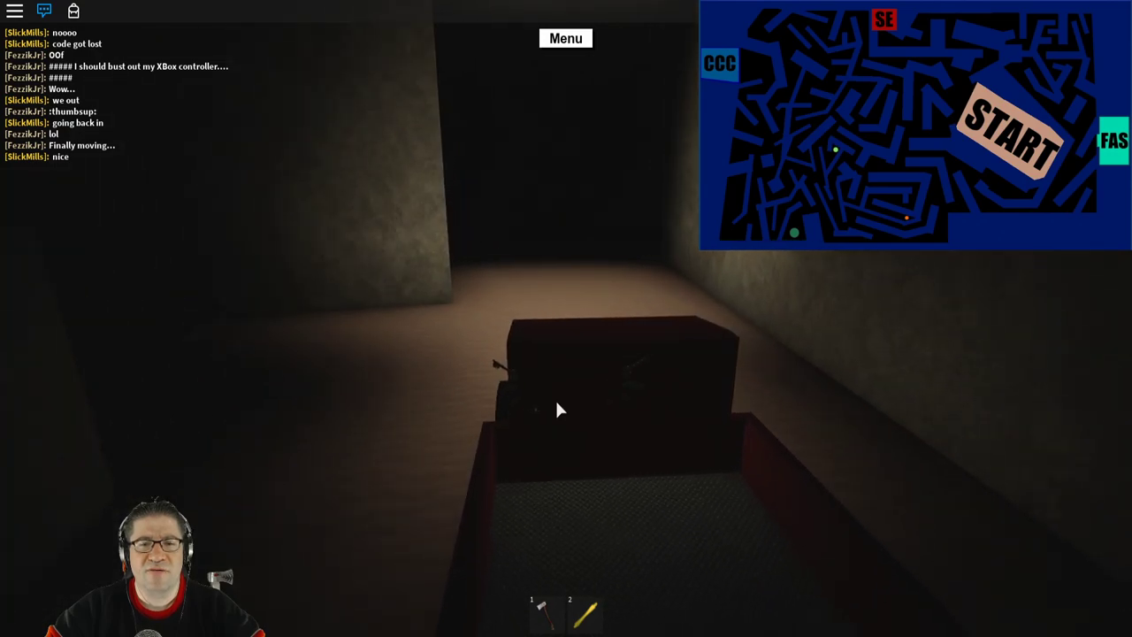
pyautogui.press('w')
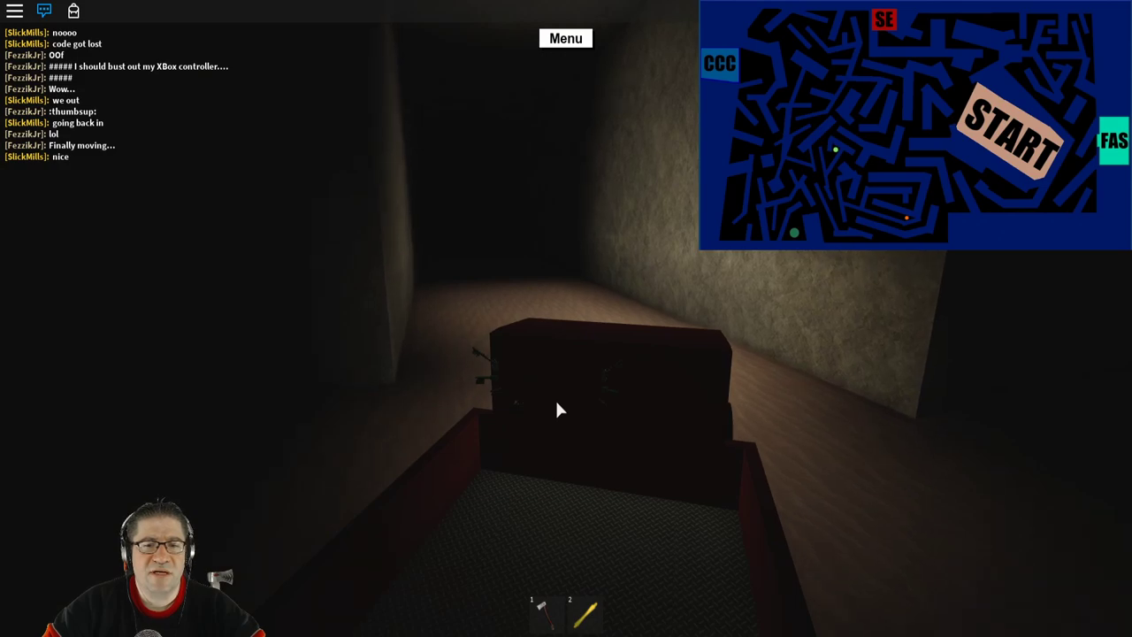
pyautogui.press('w')
pyautogui.press('w')
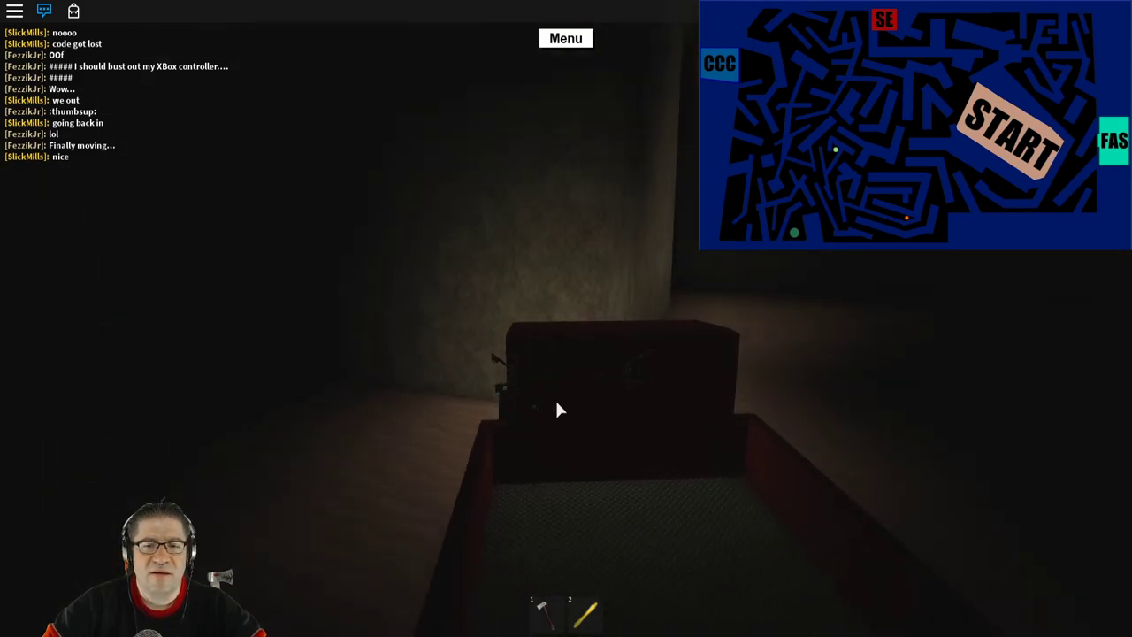
pyautogui.press('w')
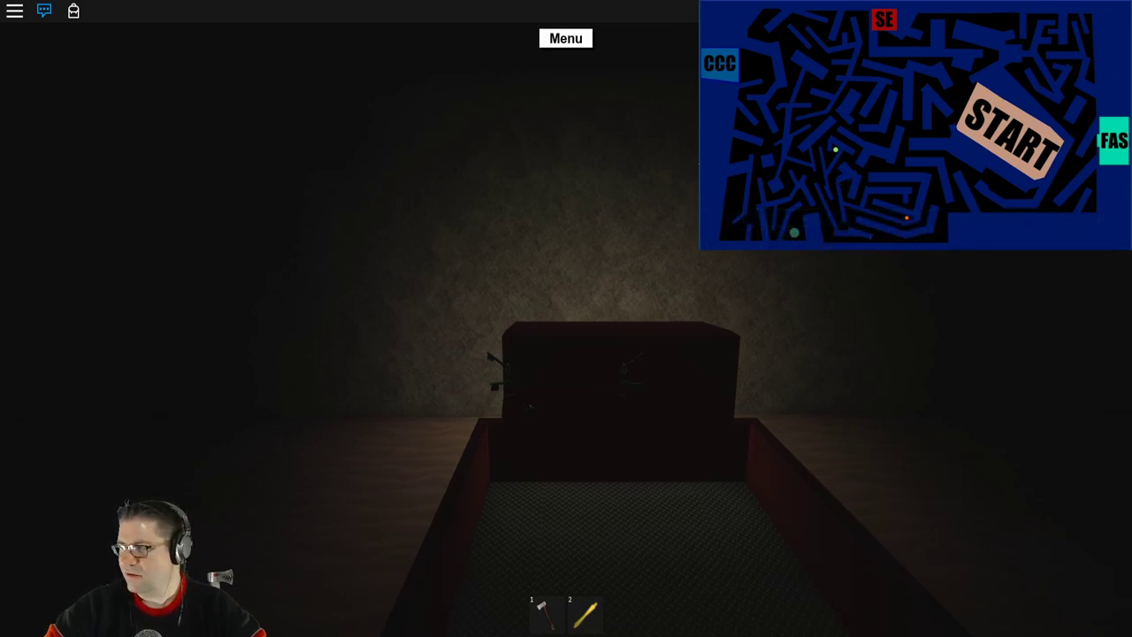
pyautogui.click(716, 77)
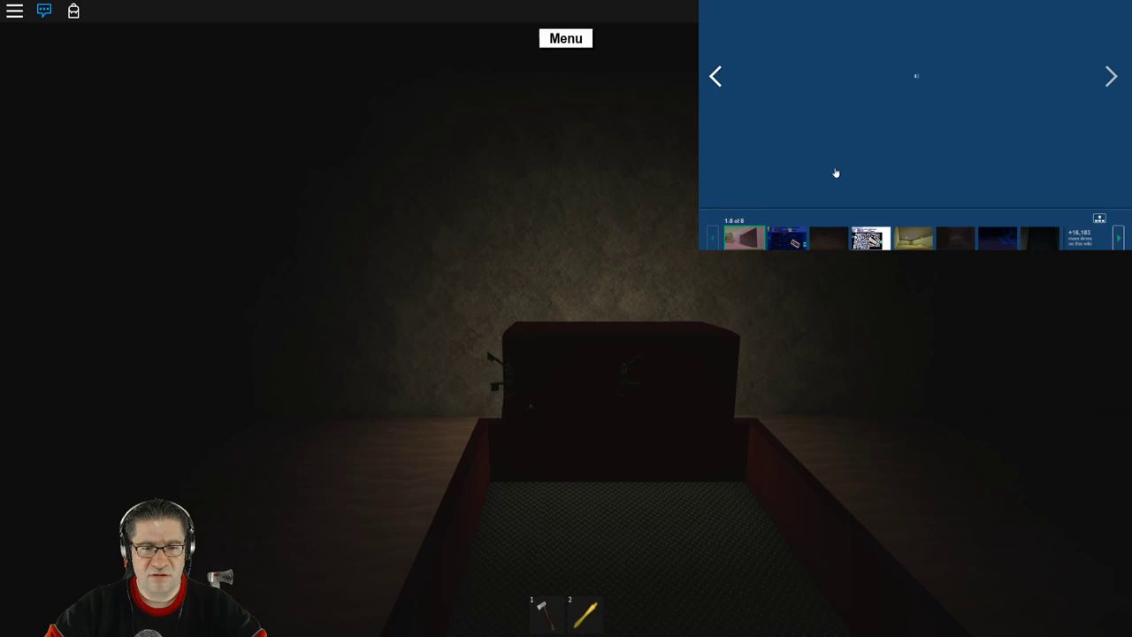
pyautogui.click(1108, 78)
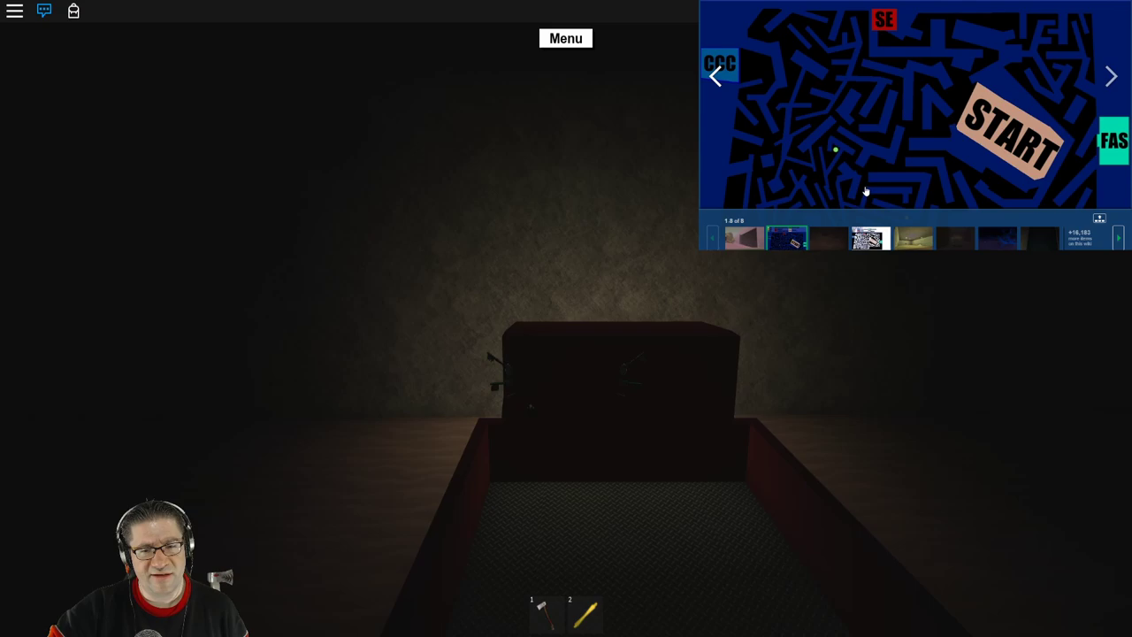
pyautogui.scroll(-2, 866, 192)
pyautogui.scroll(2, 882, 176)
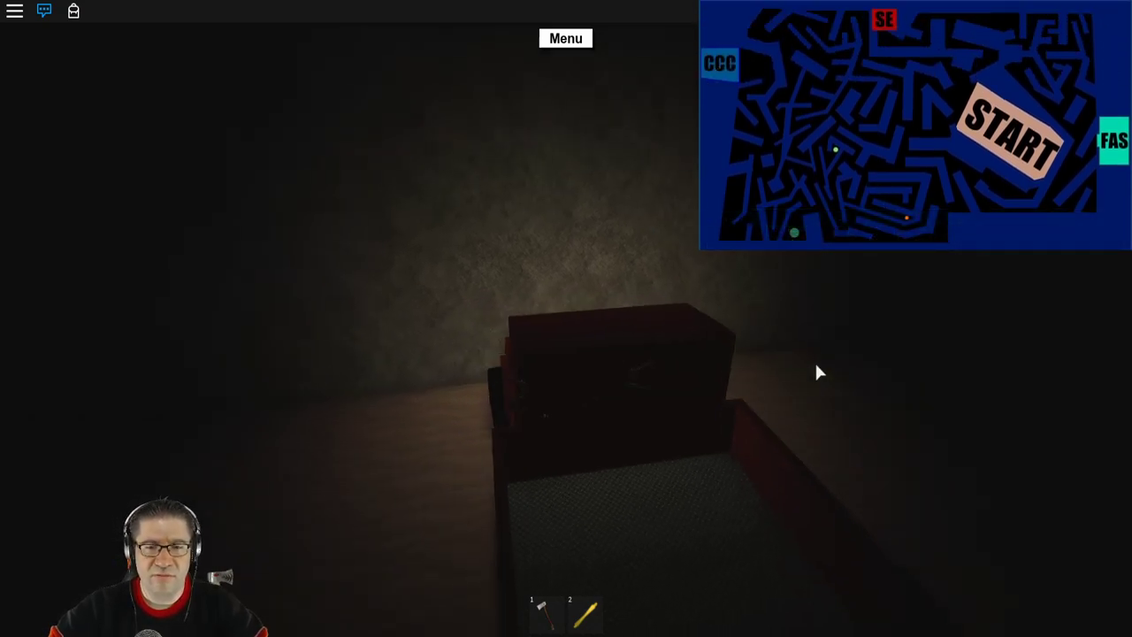
# Step: Swing the view and drive the truck through the first corridor turns
pyautogui.press('a')
pyautogui.press('w')
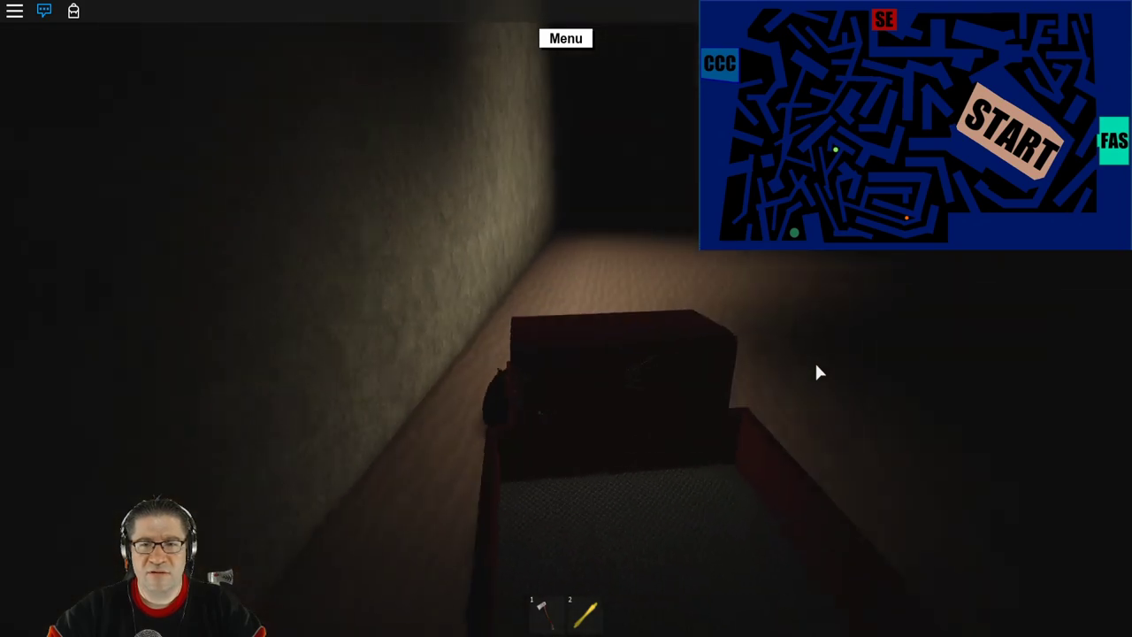
pyautogui.press('w')
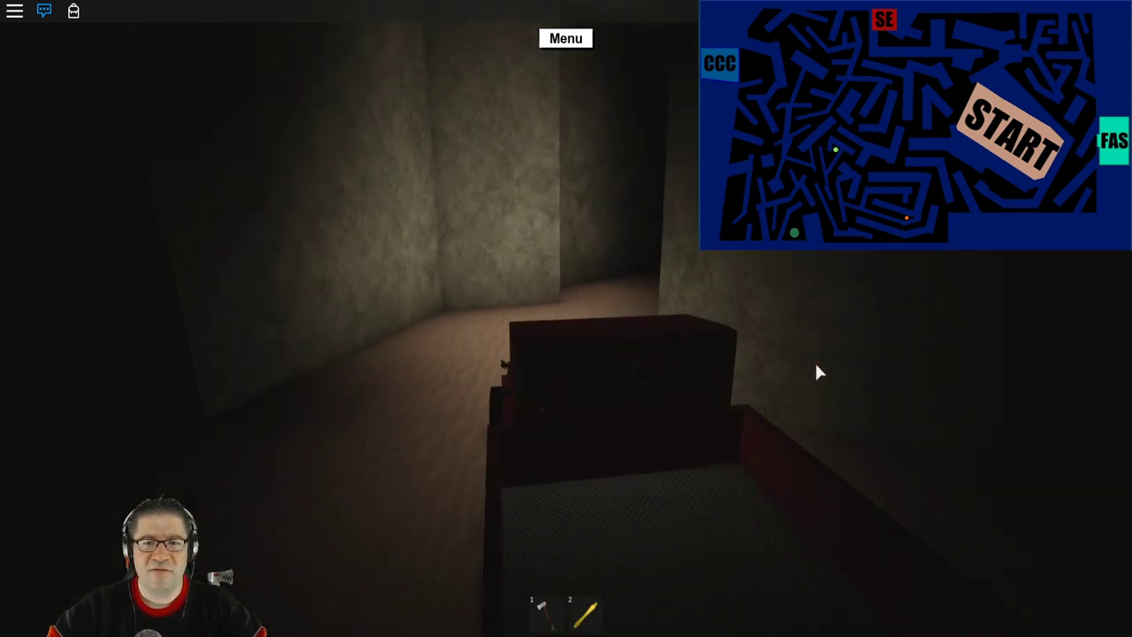
pyautogui.press('w')
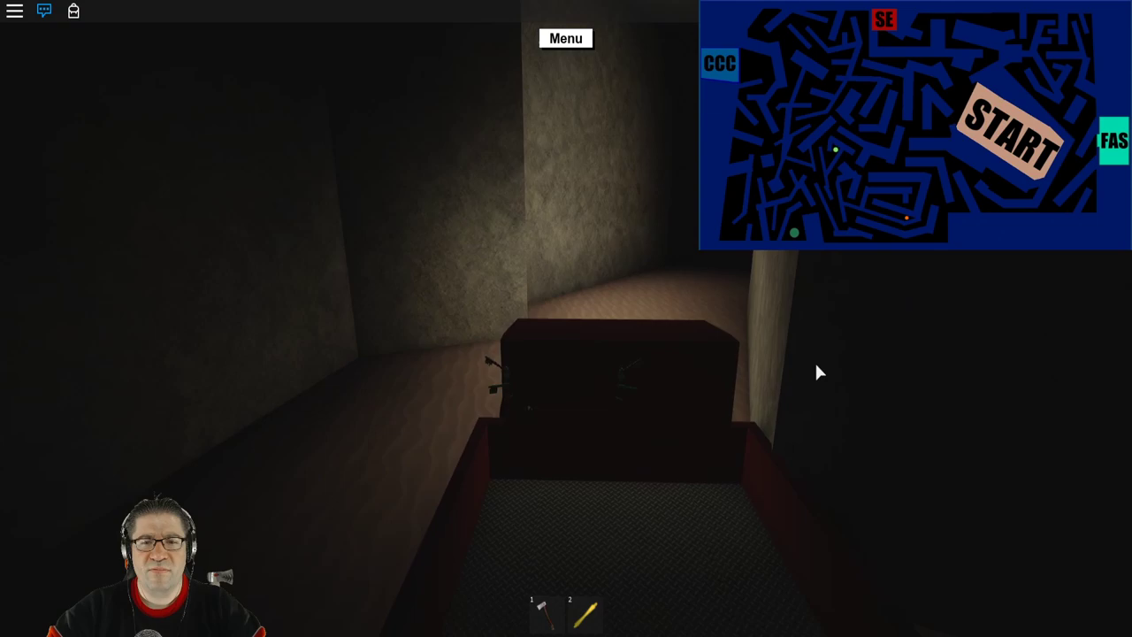
pyautogui.press('w')
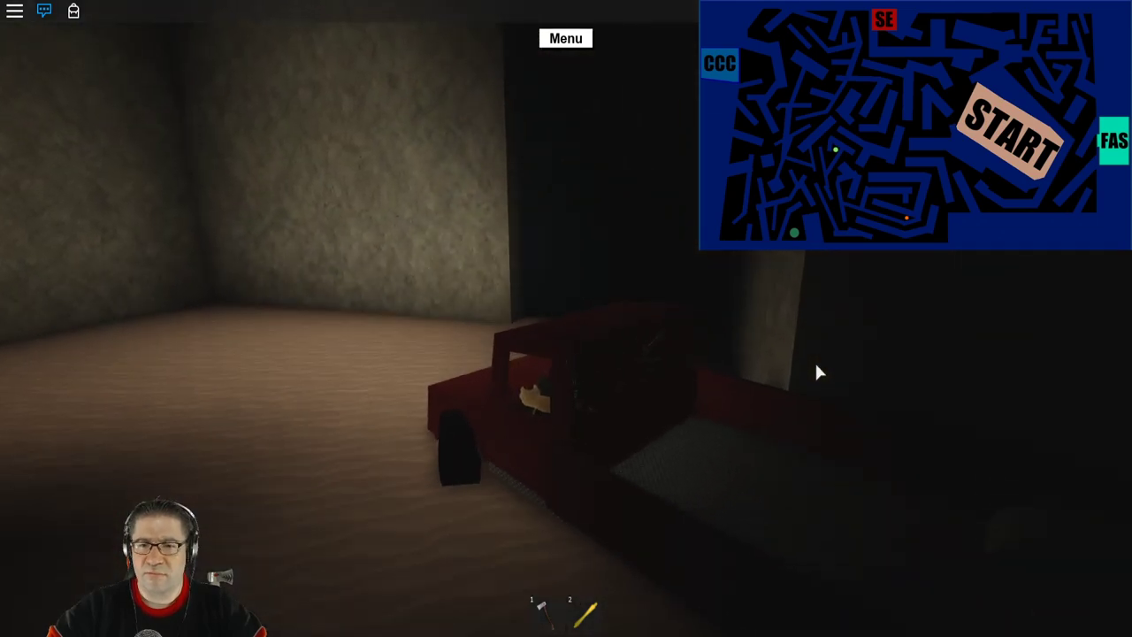
pyautogui.press('w')
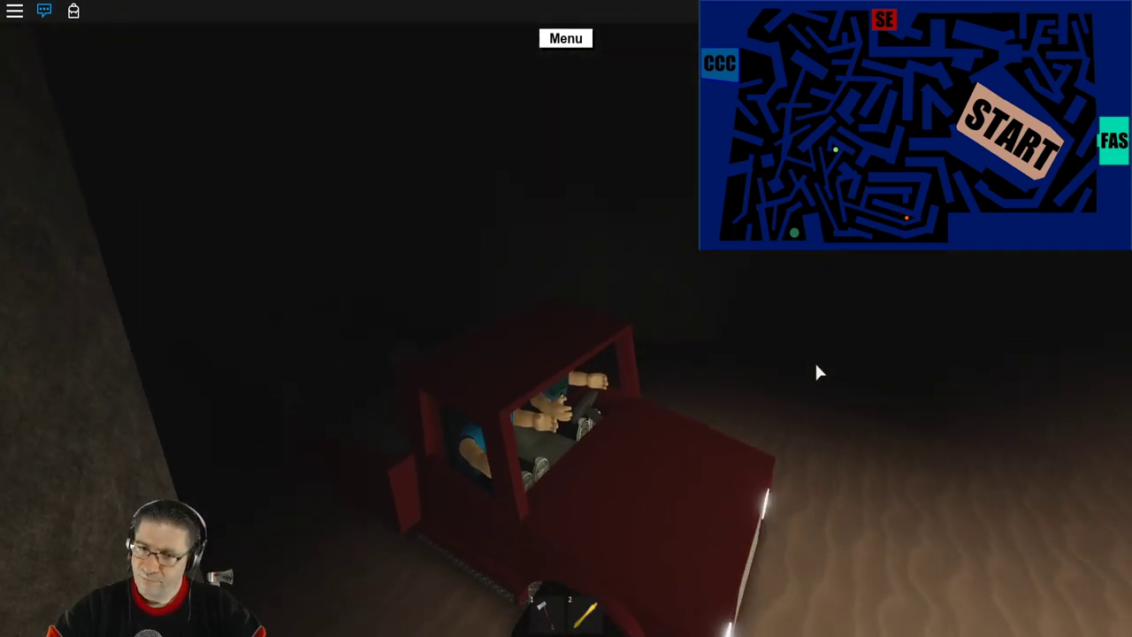
pyautogui.press('w')
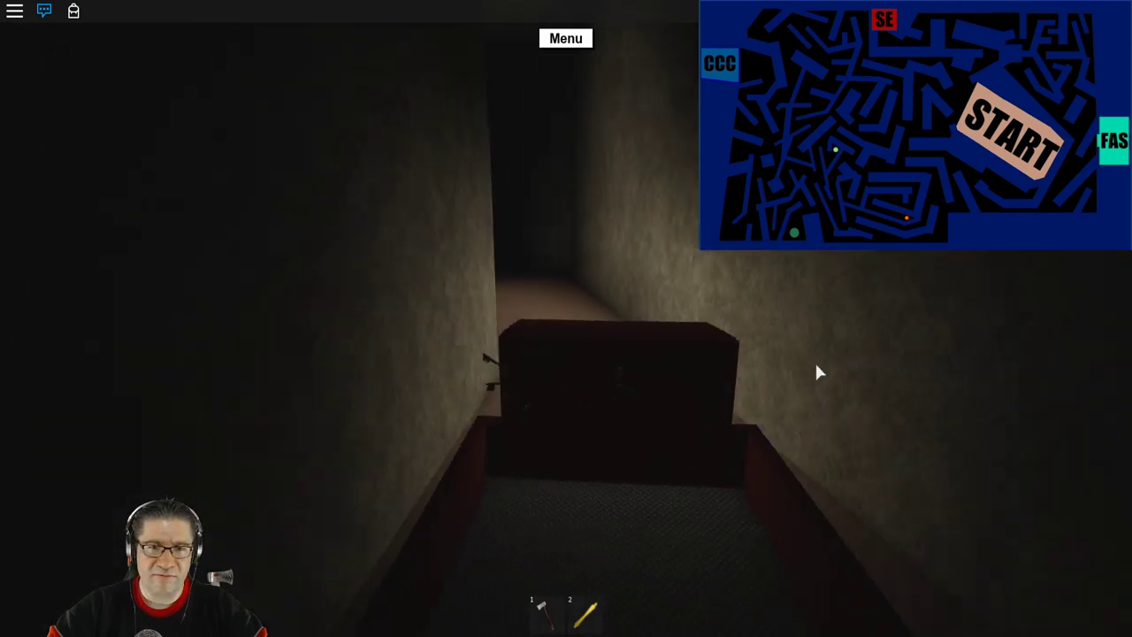
# Step: Turn at the junction, cross the open room, and turn left at the corridor's end
pyautogui.press('w')
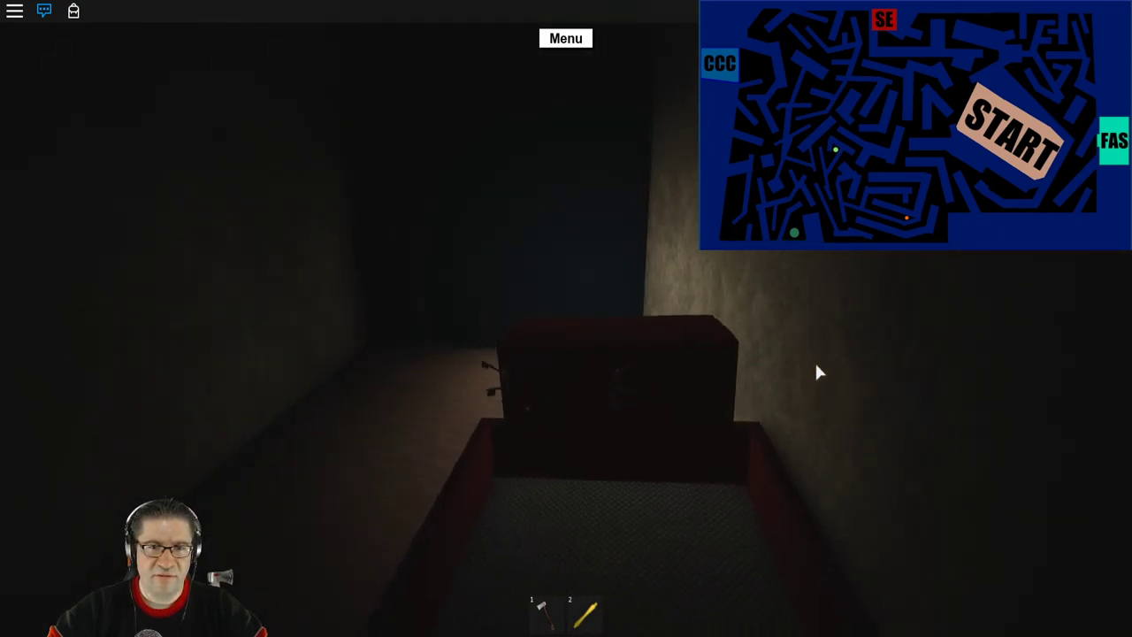
pyautogui.press('w')
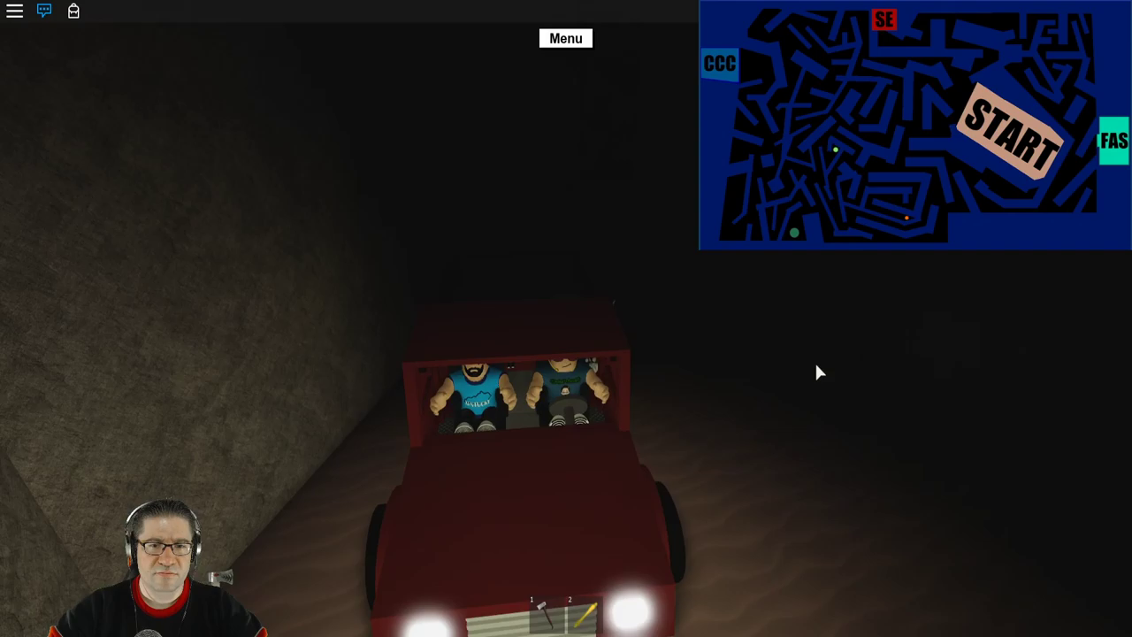
pyautogui.press('w')
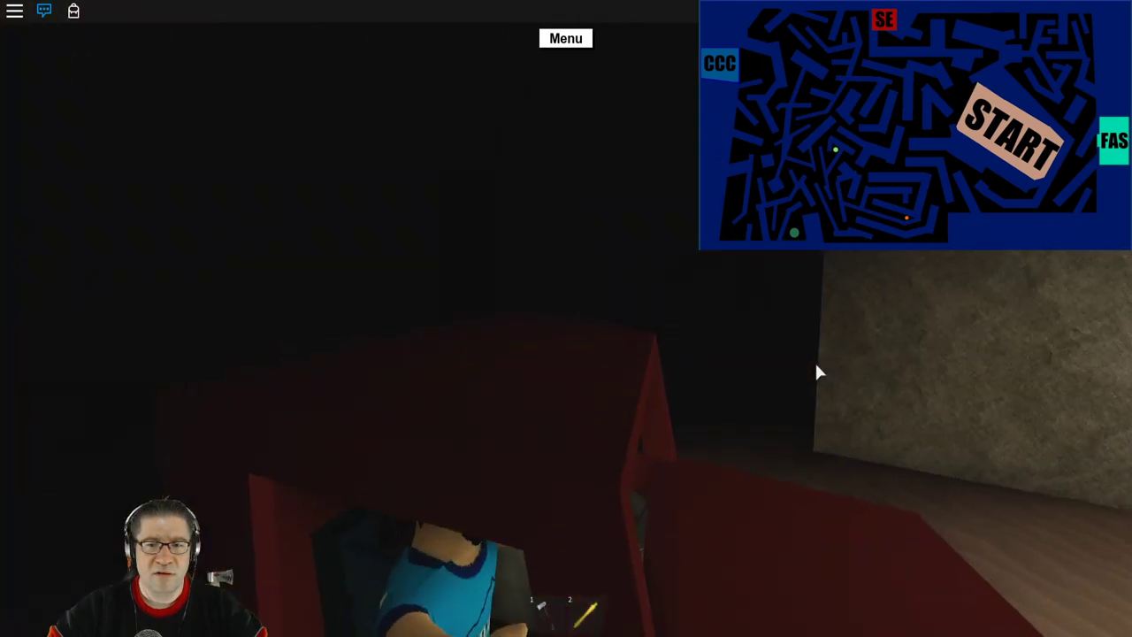
pyautogui.press('w')
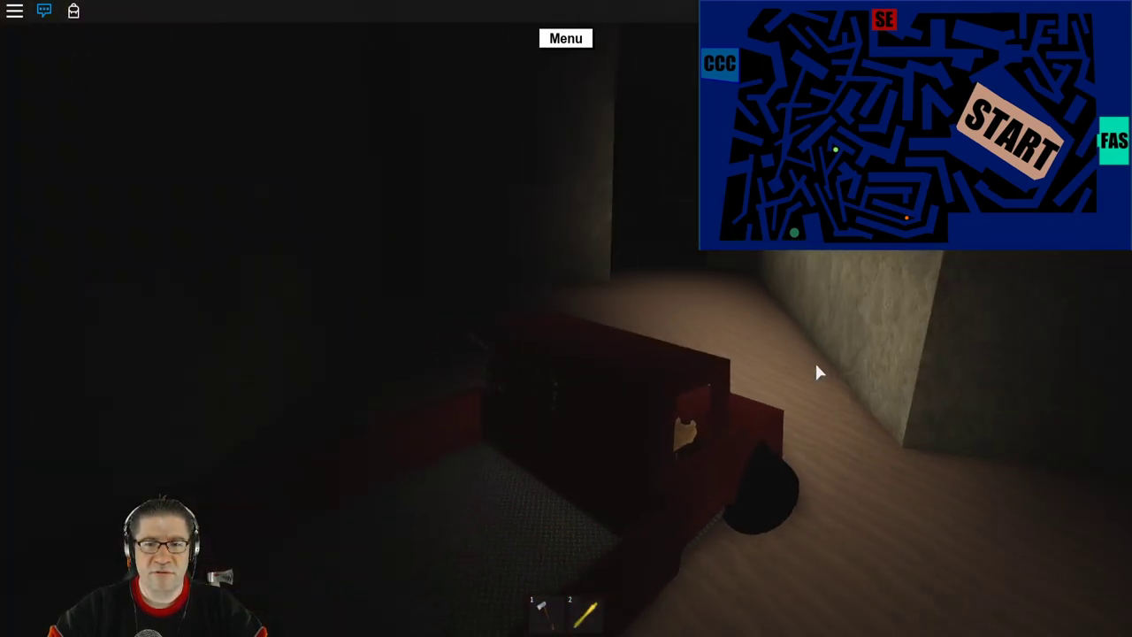
pyautogui.press('w')
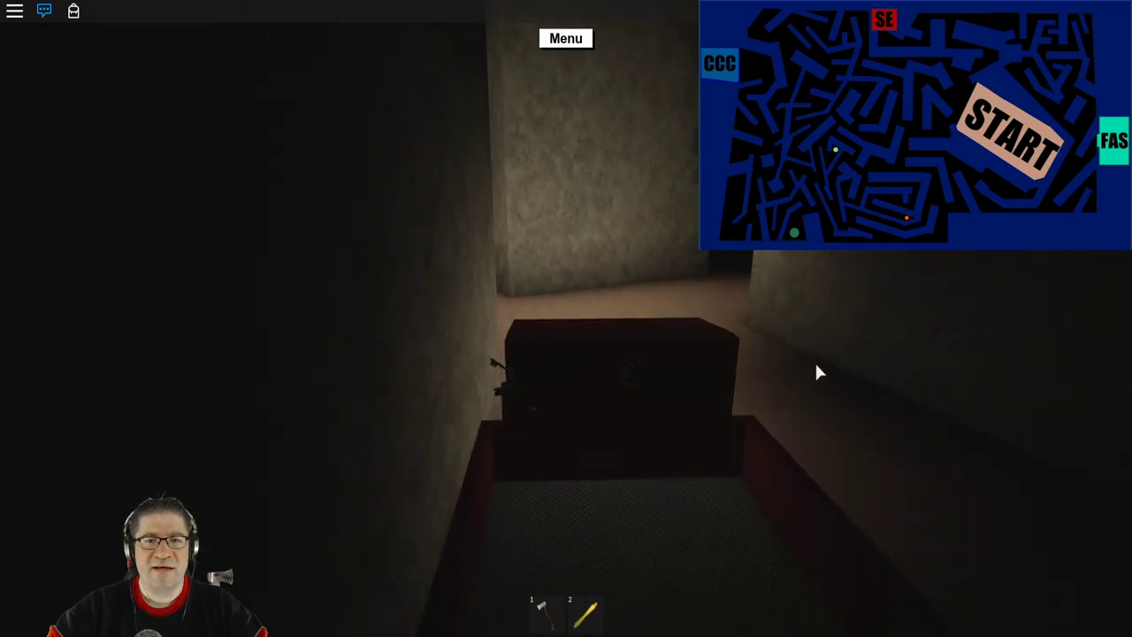
pyautogui.press('w')
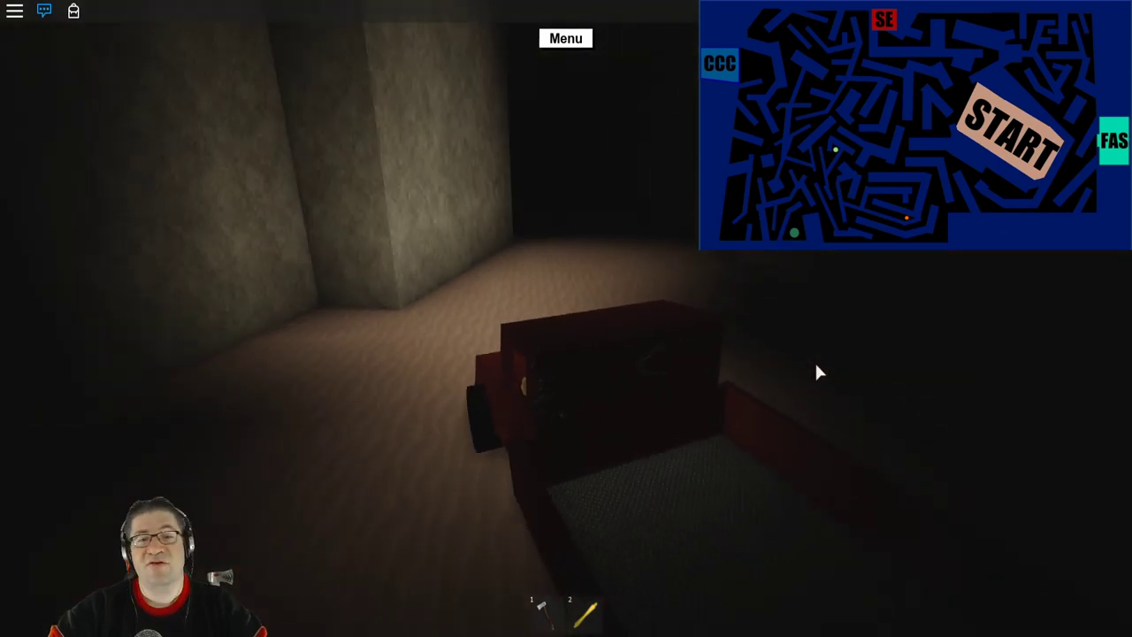
pyautogui.press('w')
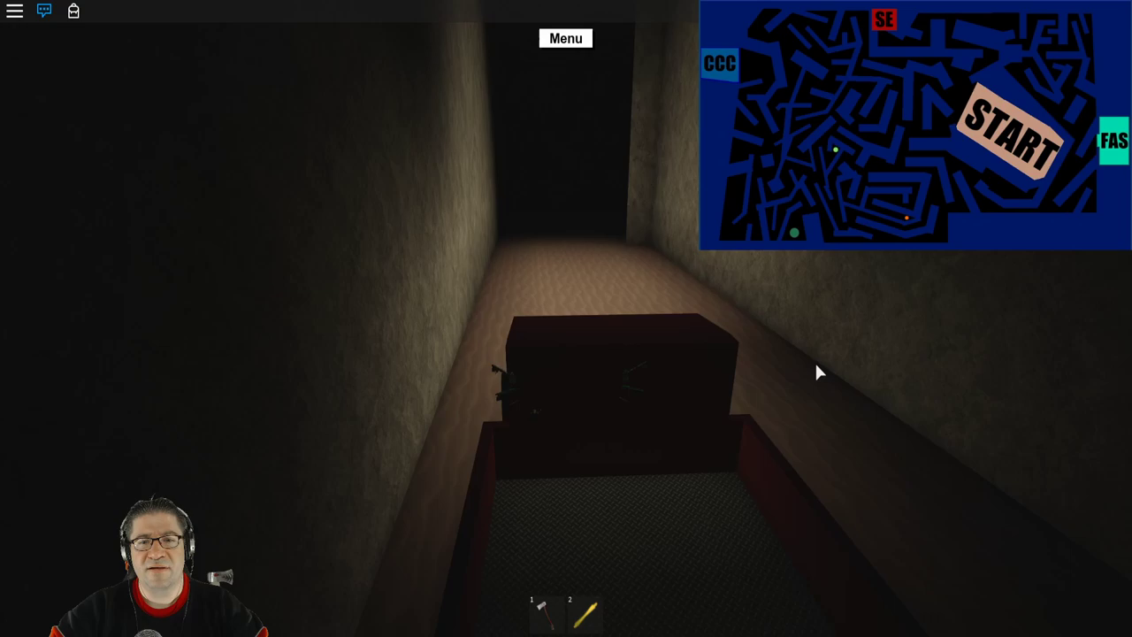
# Step: Follow the narrower winding corridor into the wider room and the next corridor
pyautogui.press('w')
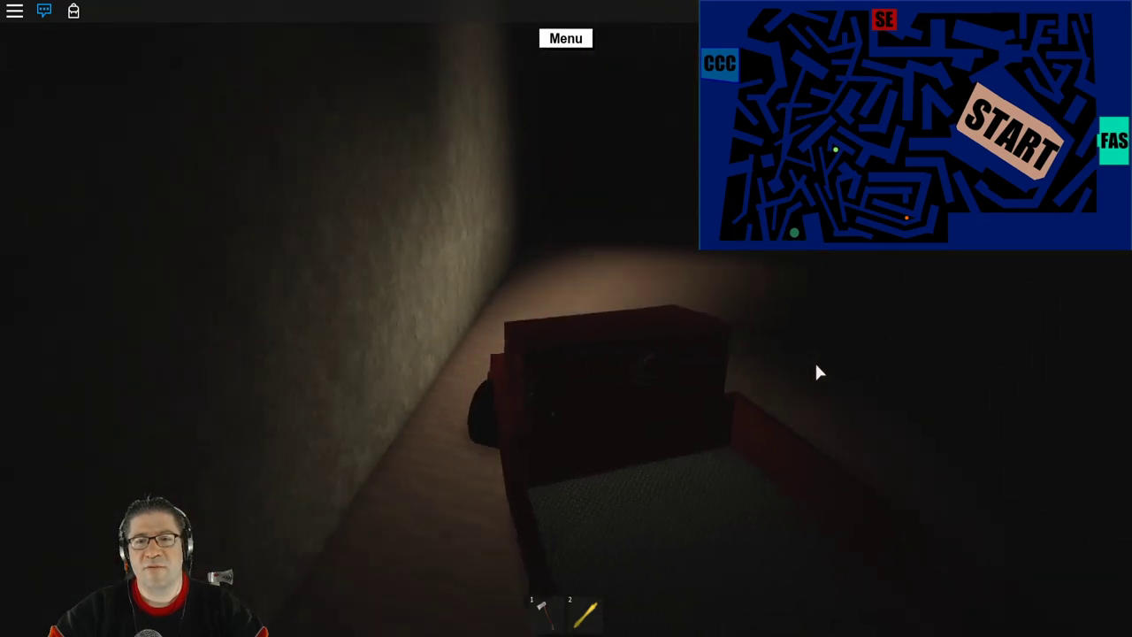
pyautogui.press('w')
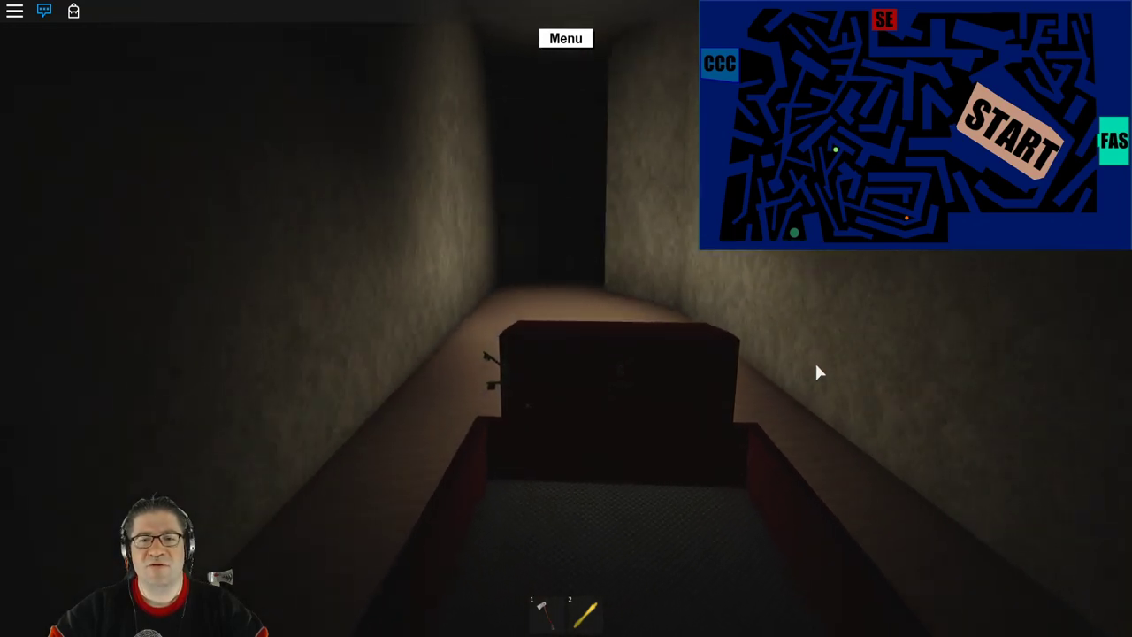
pyautogui.press('w')
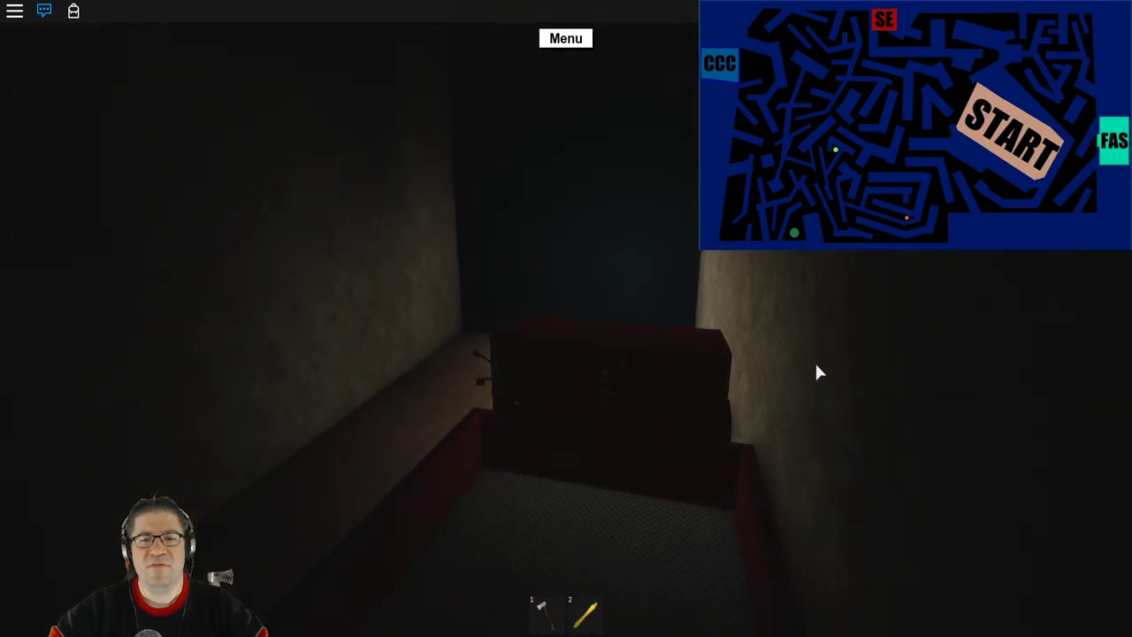
pyautogui.press('w')
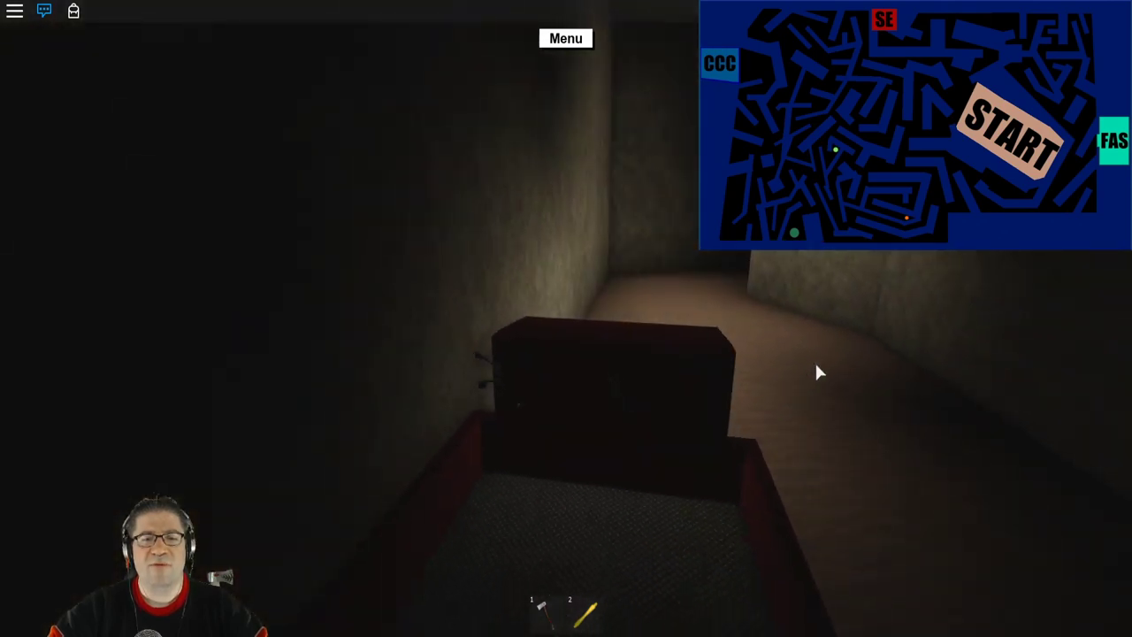
pyautogui.press('w')
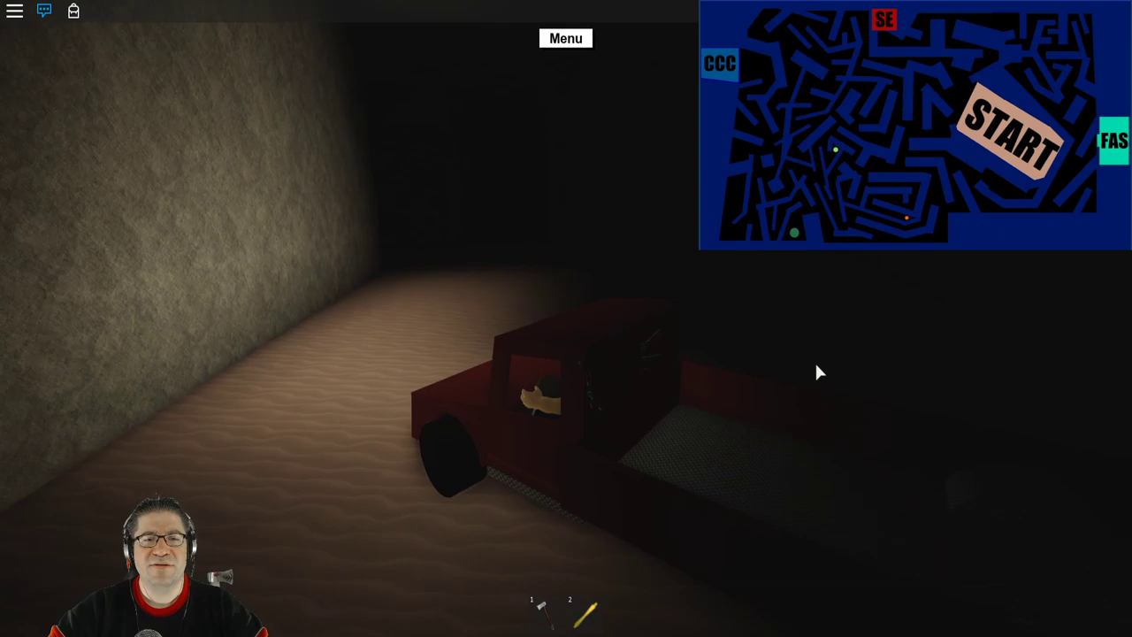
pyautogui.press('w')
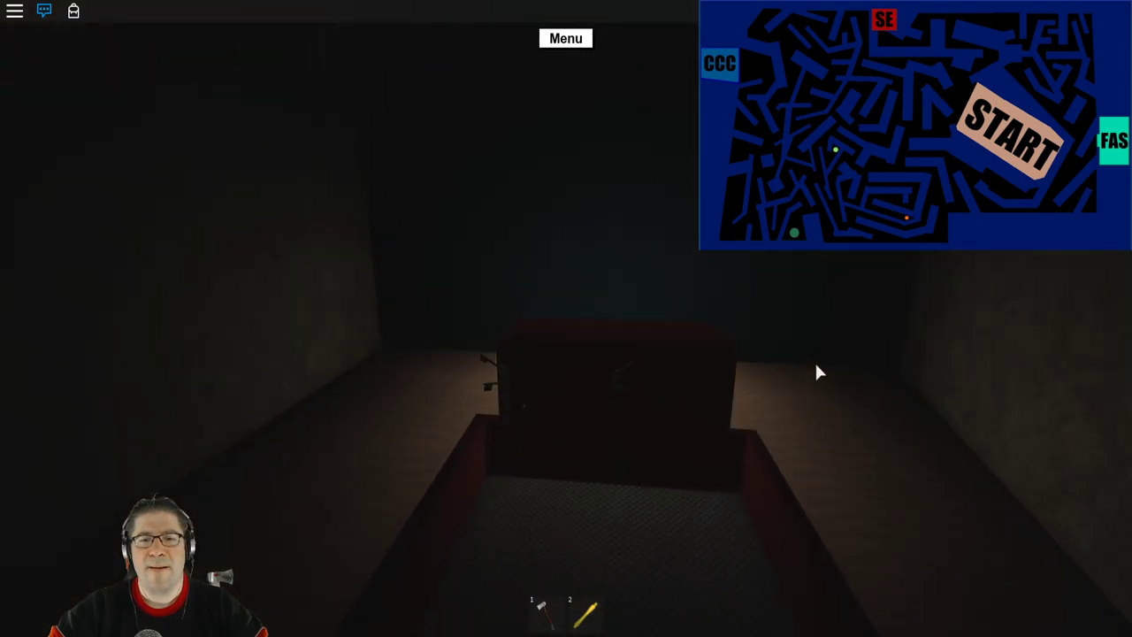
# Step: Keep the truck weaving around the bends of the dark maze passages
pyautogui.press('w')
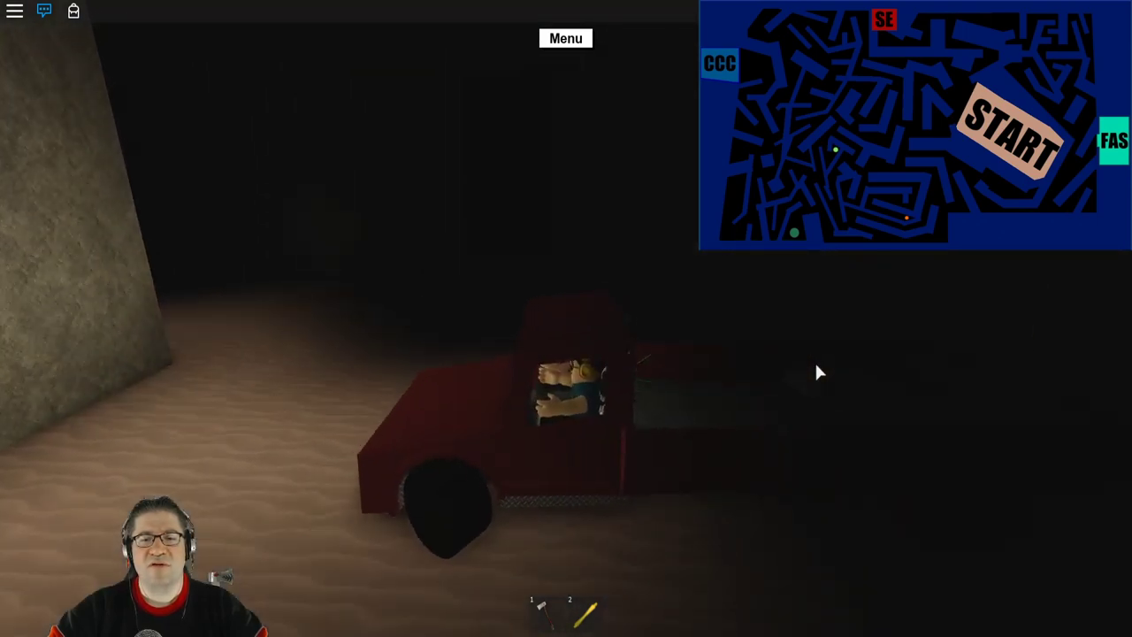
pyautogui.press('w')
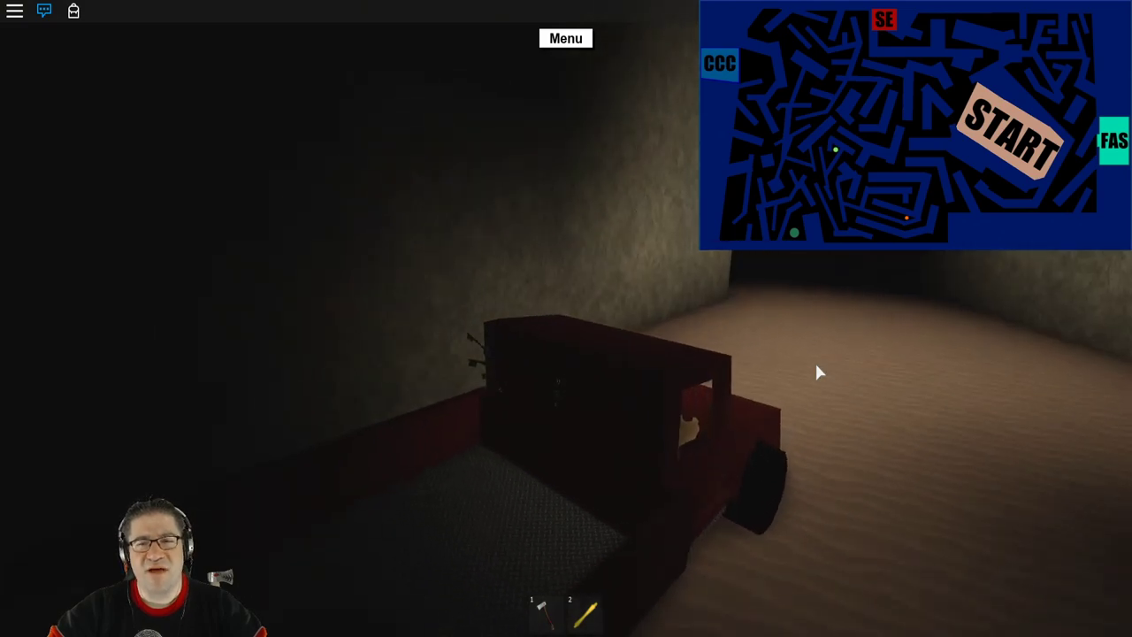
pyautogui.press('w')
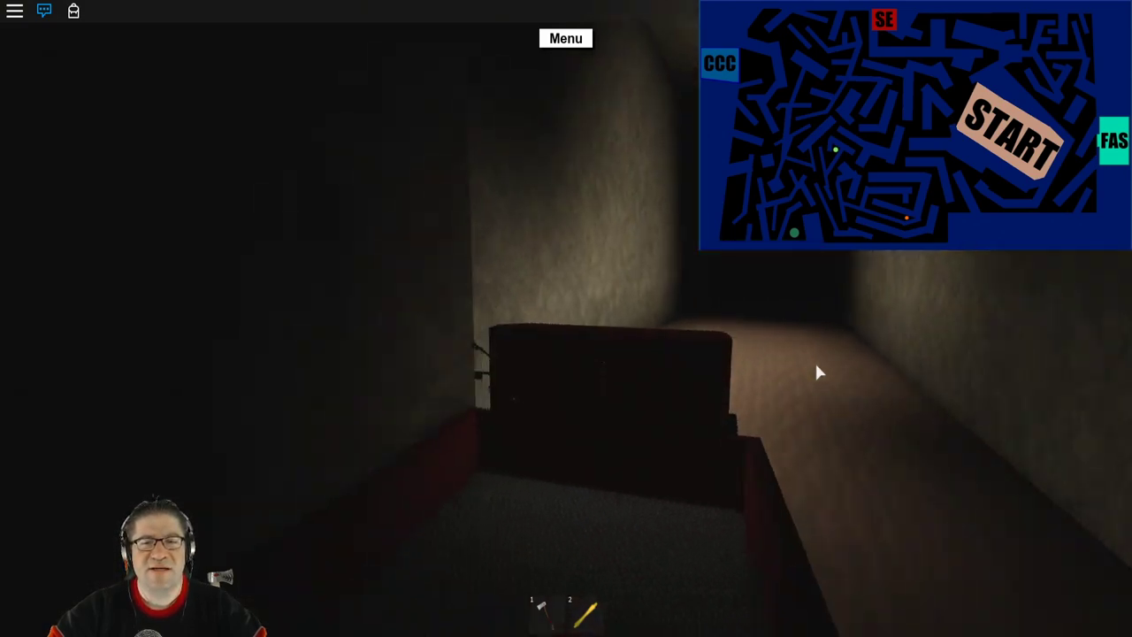
pyautogui.press('w')
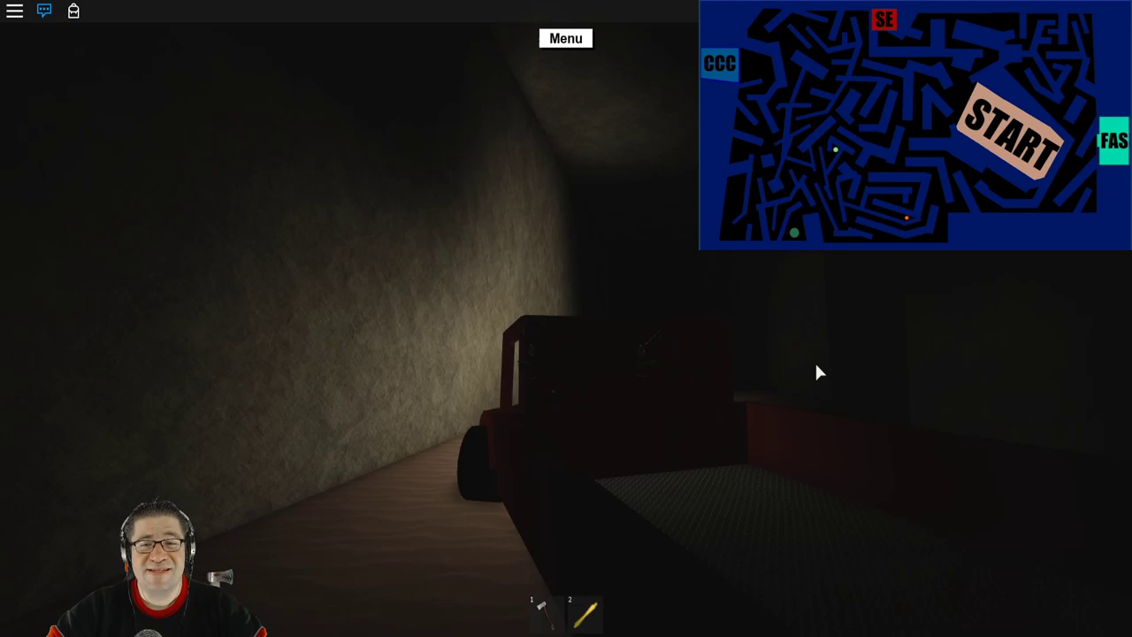
pyautogui.press('w')
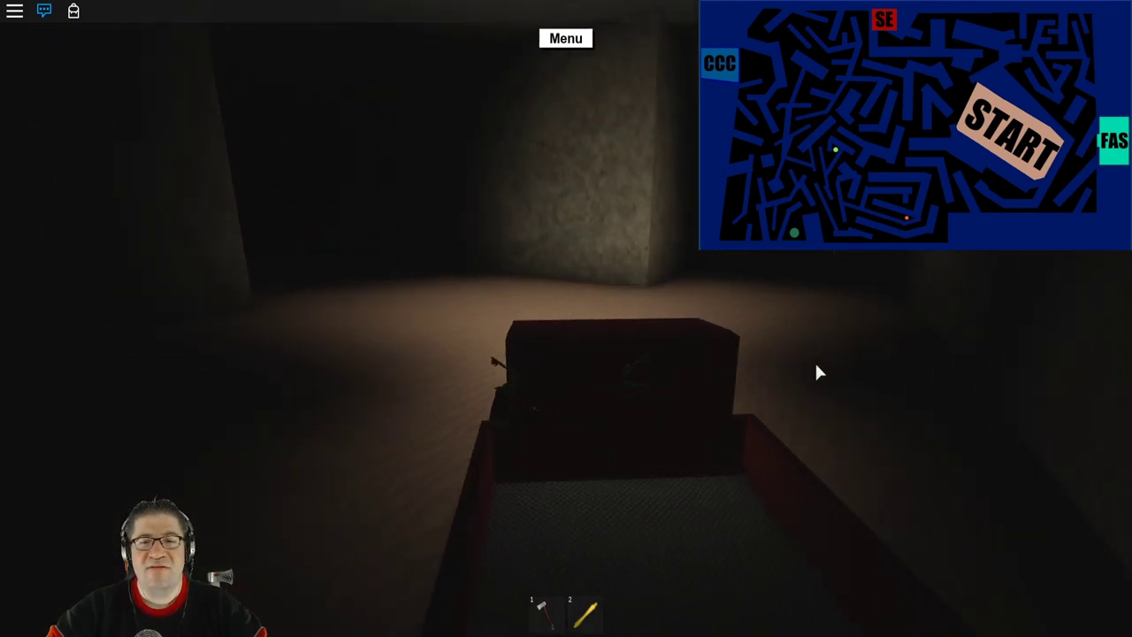
pyautogui.press('w')
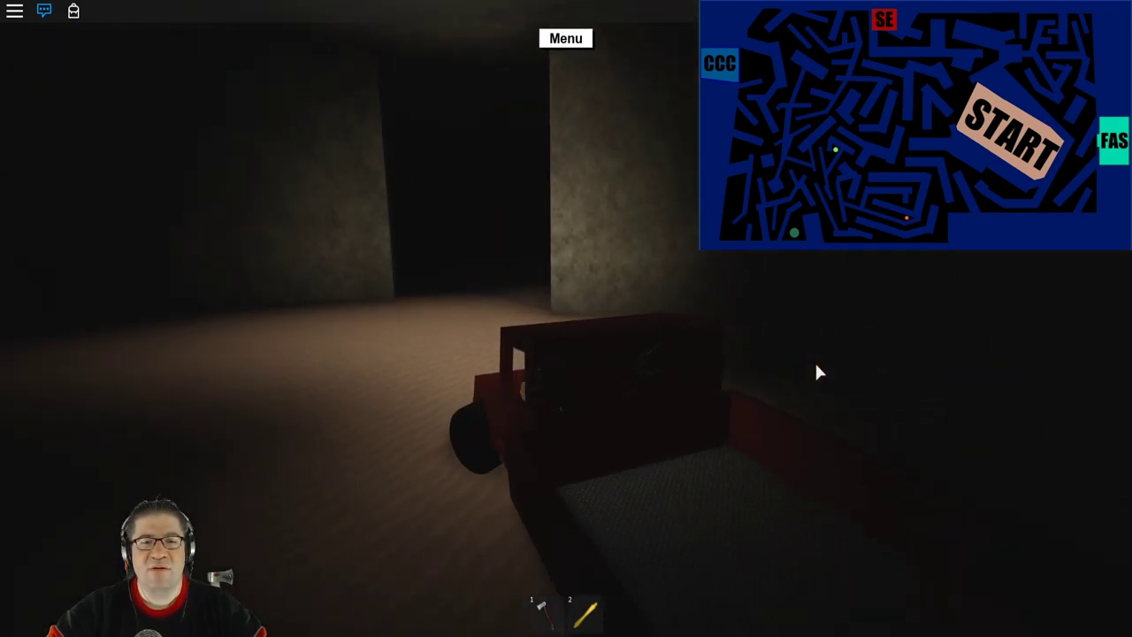
pyautogui.press('w')
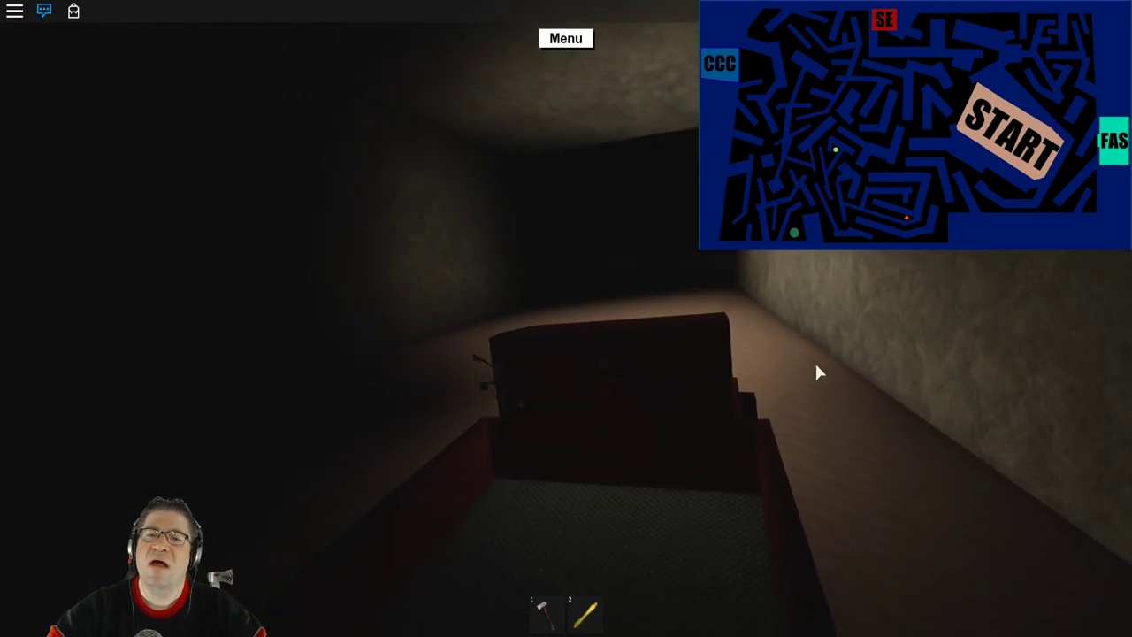
# Step: Drive the red truck along the dark corridor toward the daylit tunnel exit
pyautogui.press('w')
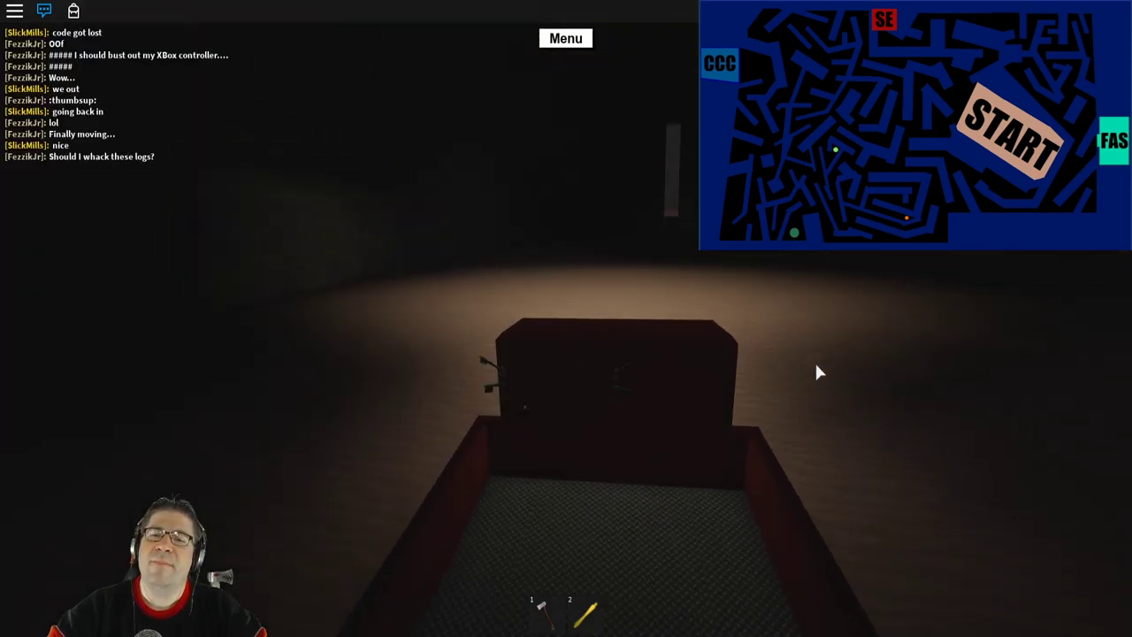
pyautogui.press('w')
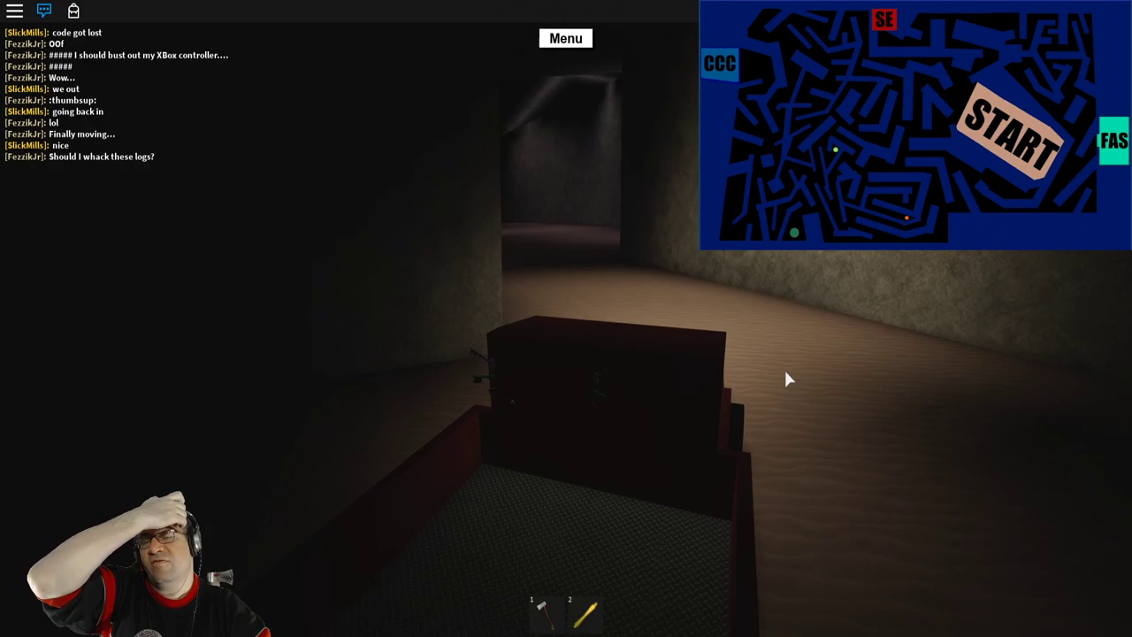
pyautogui.press('w')
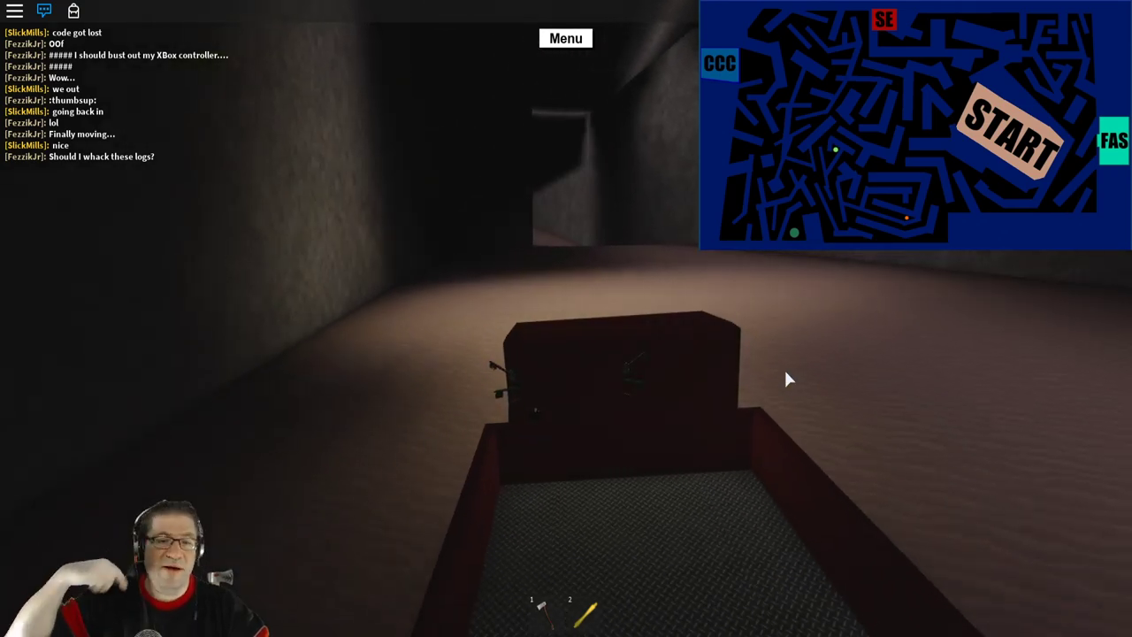
pyautogui.press('w')
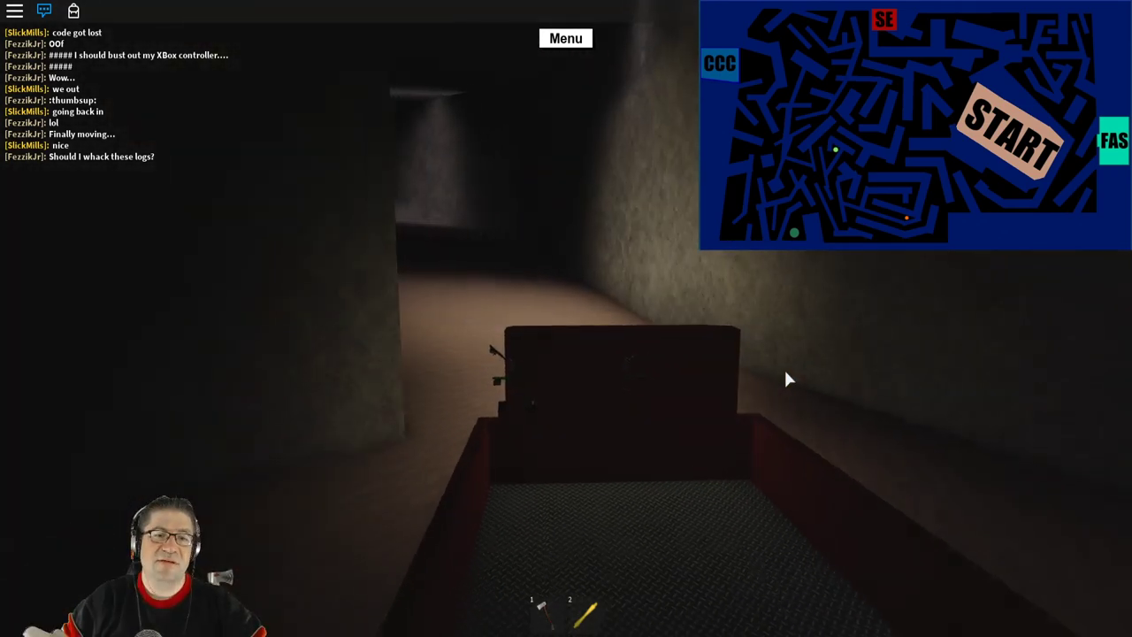
pyautogui.press('w')
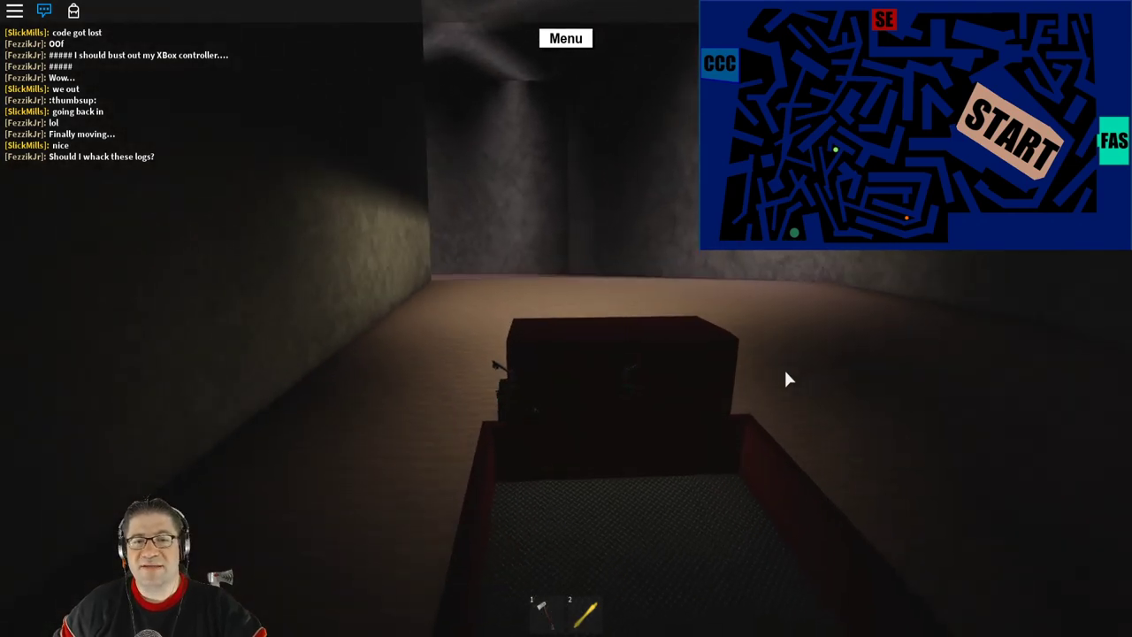
# Step: Drive the truck out of the tunnel, over the sand and onto the grass field
pyautogui.press('w')
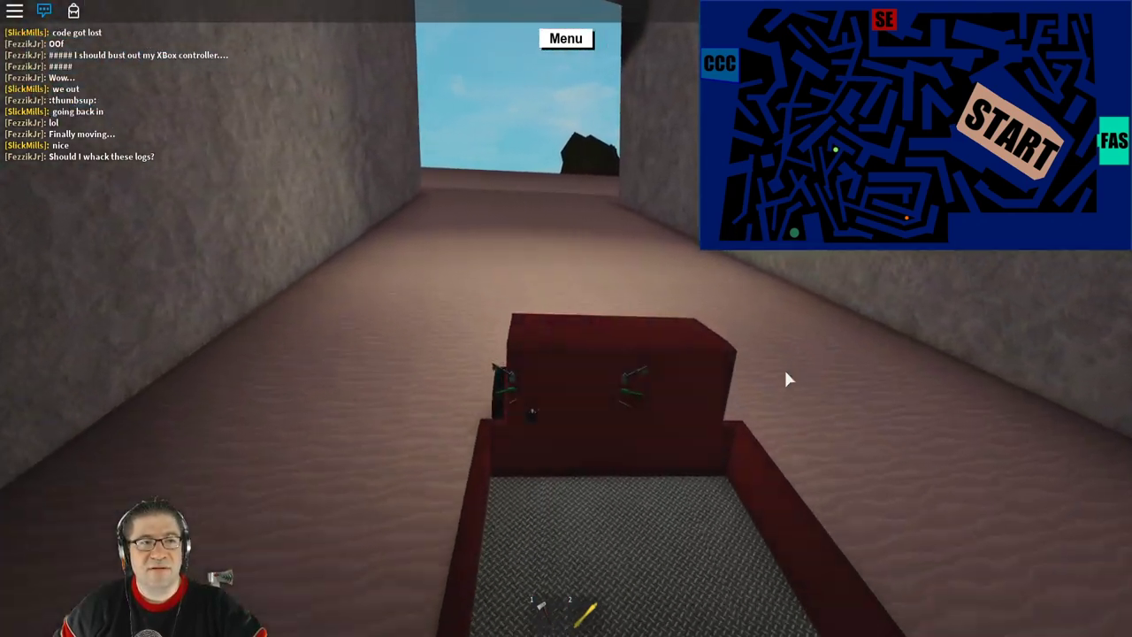
pyautogui.press('w')
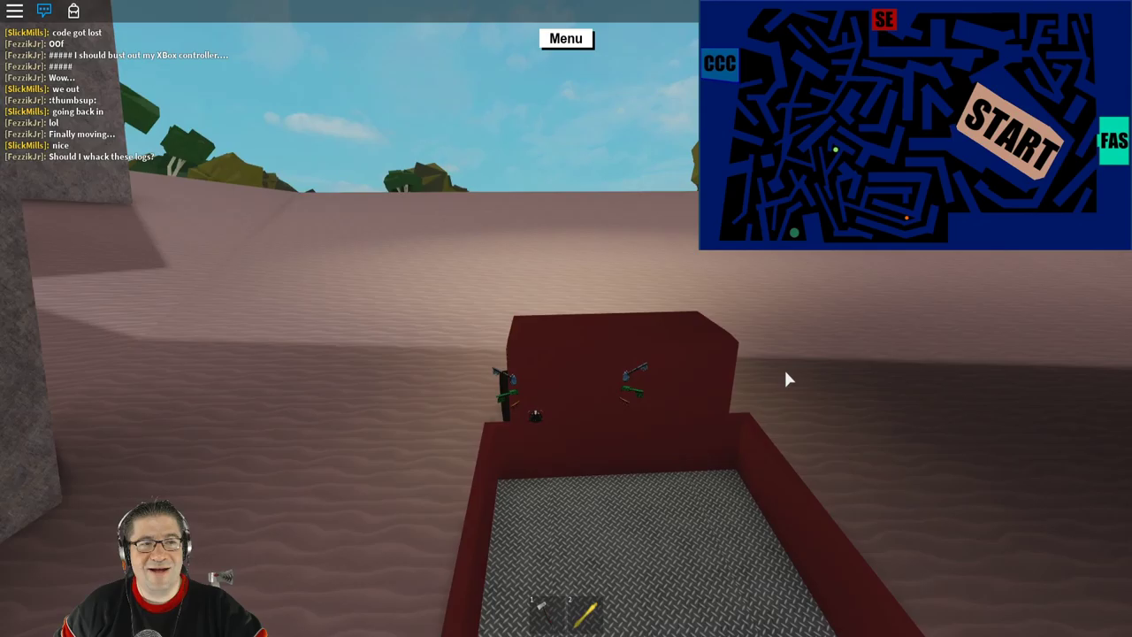
pyautogui.press('w')
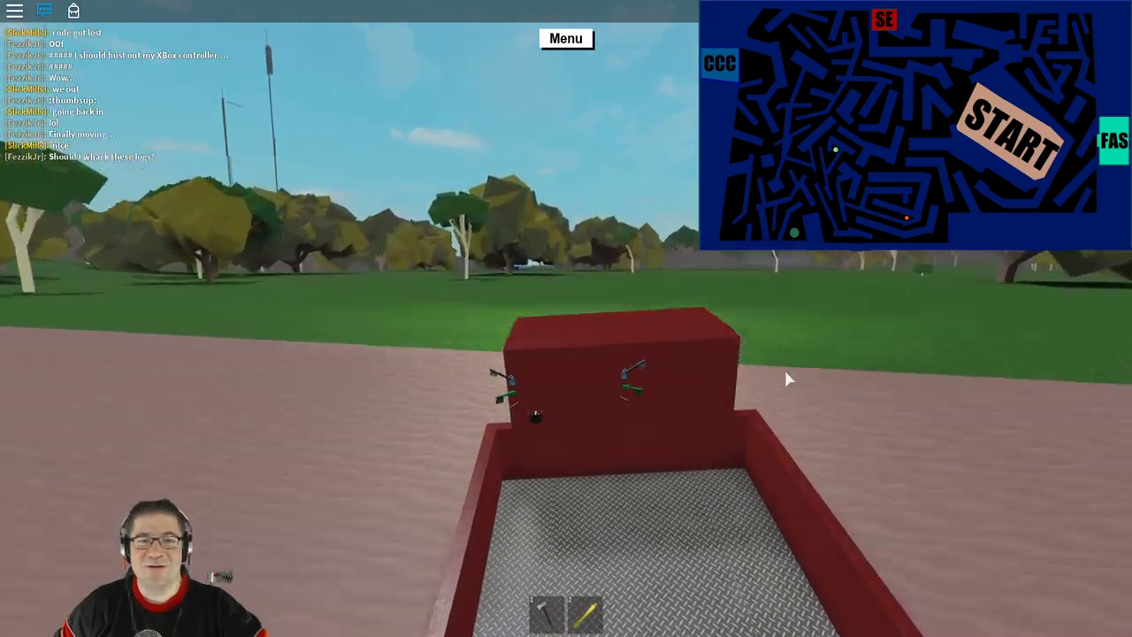
pyautogui.press('w')
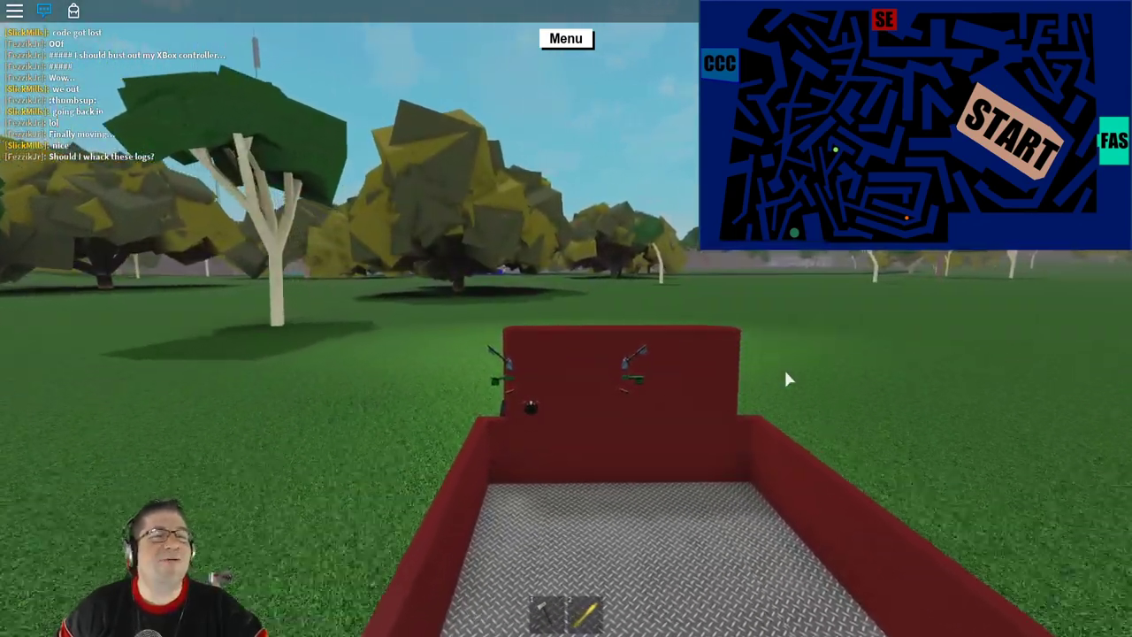
# Step: Cross the grass onto the road by the other cars, then view the truck's front
pyautogui.press('w')
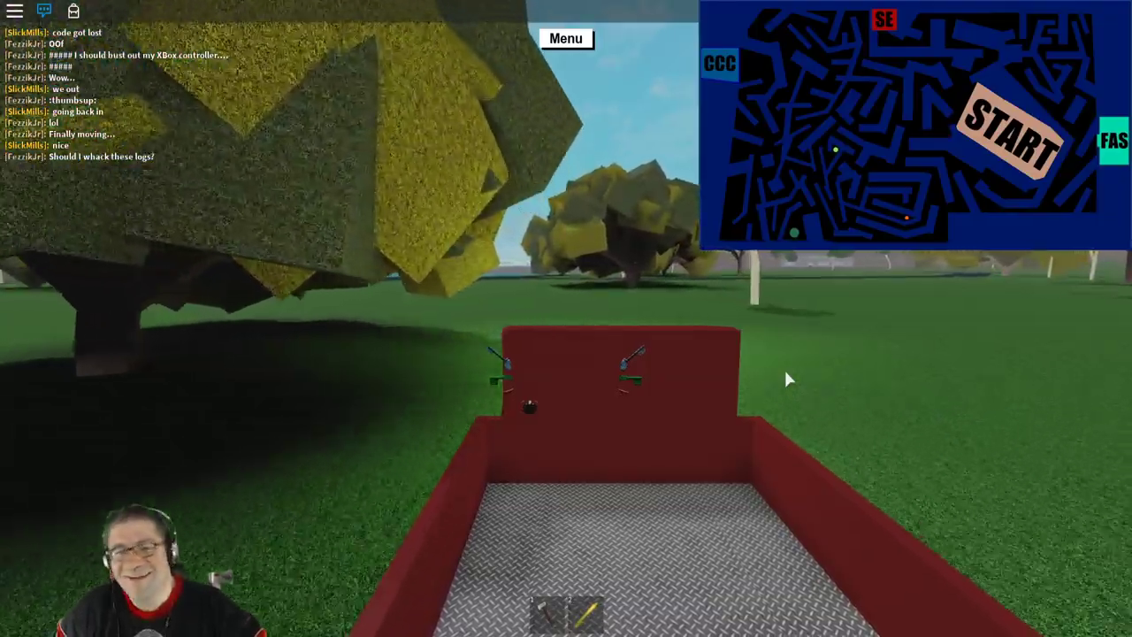
pyautogui.press('w')
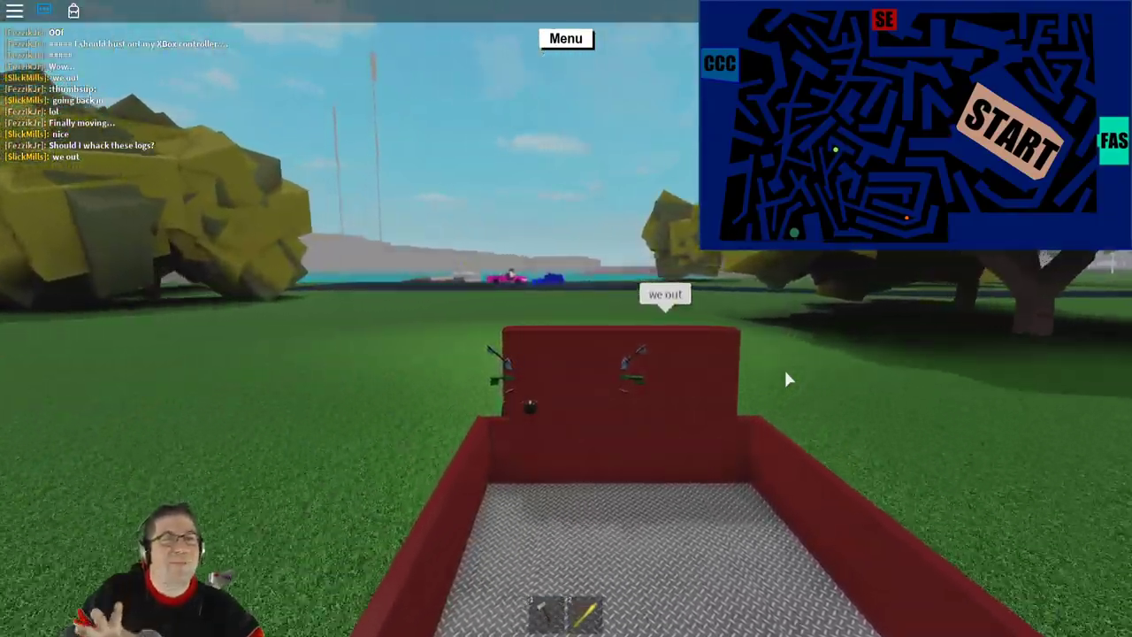
pyautogui.press('w')
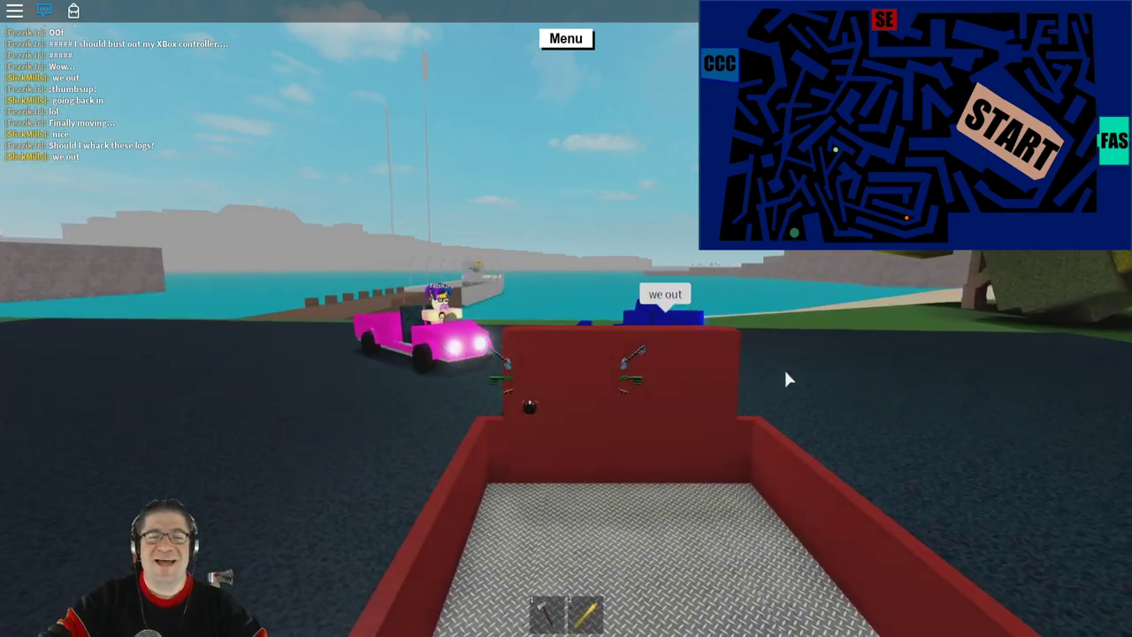
pyautogui.press('space')
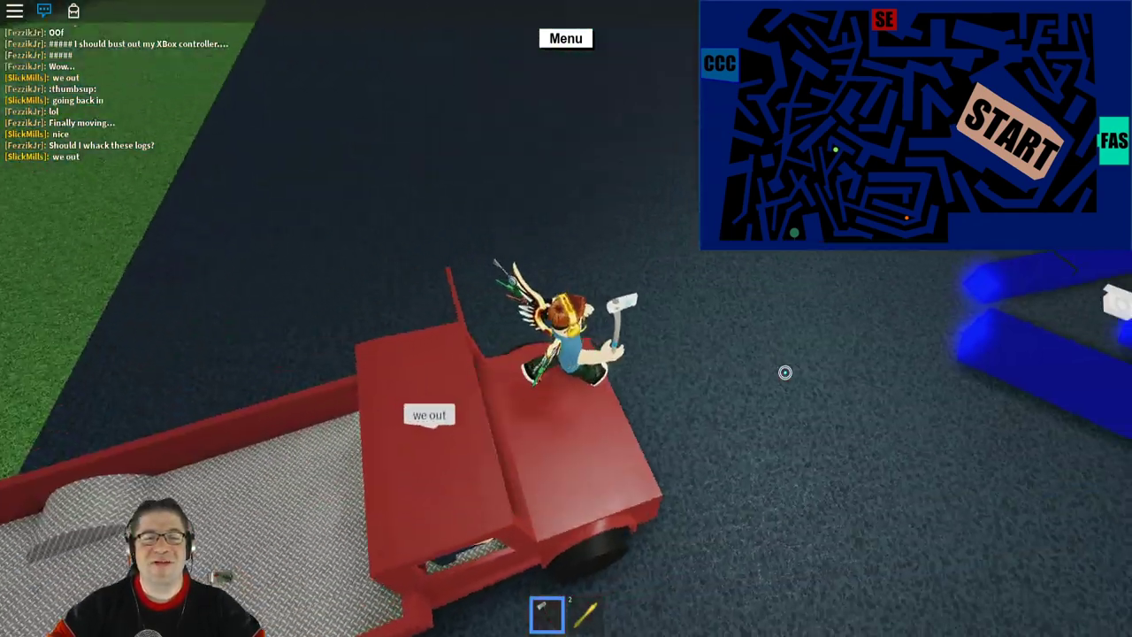
pyautogui.moveTo(785, 372); pyautogui.dragTo(785, 372)
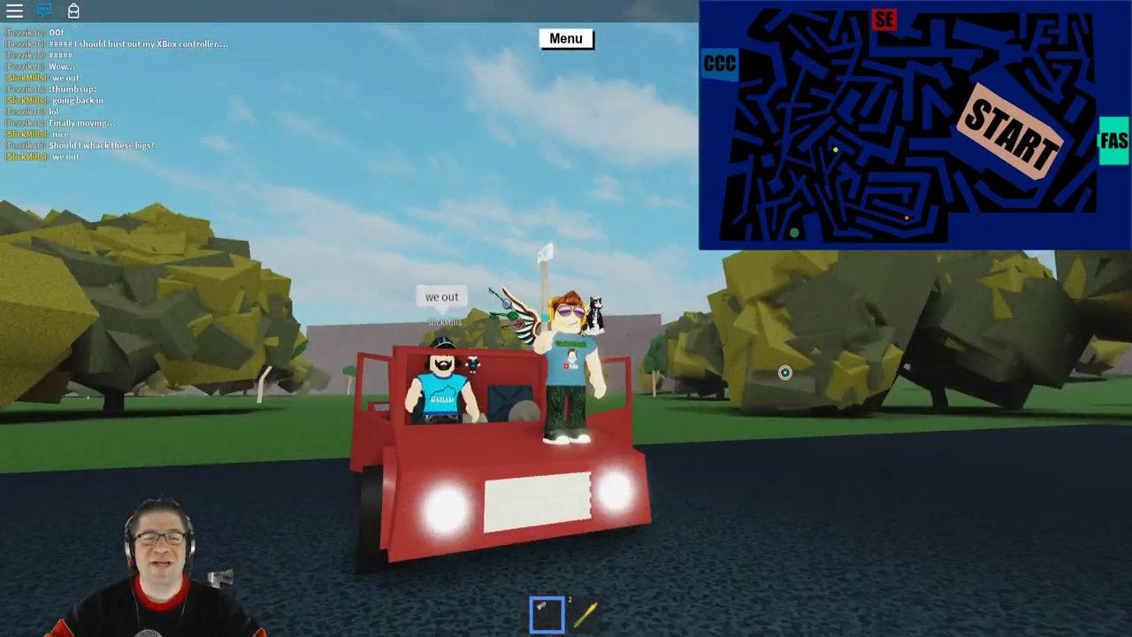